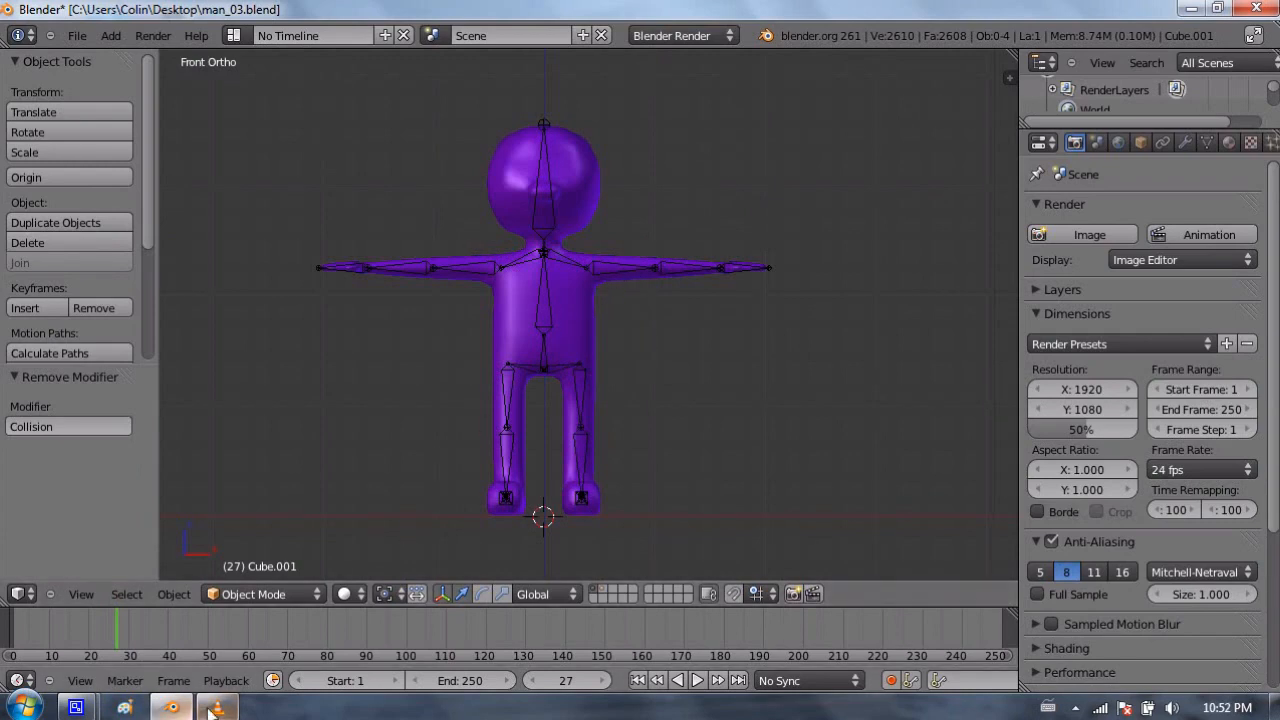
Step: Switch to VLC media player, play YellowBunny.flv, skip ahead and pause at the handstand to study the shirt
mouse_move(199, 705)
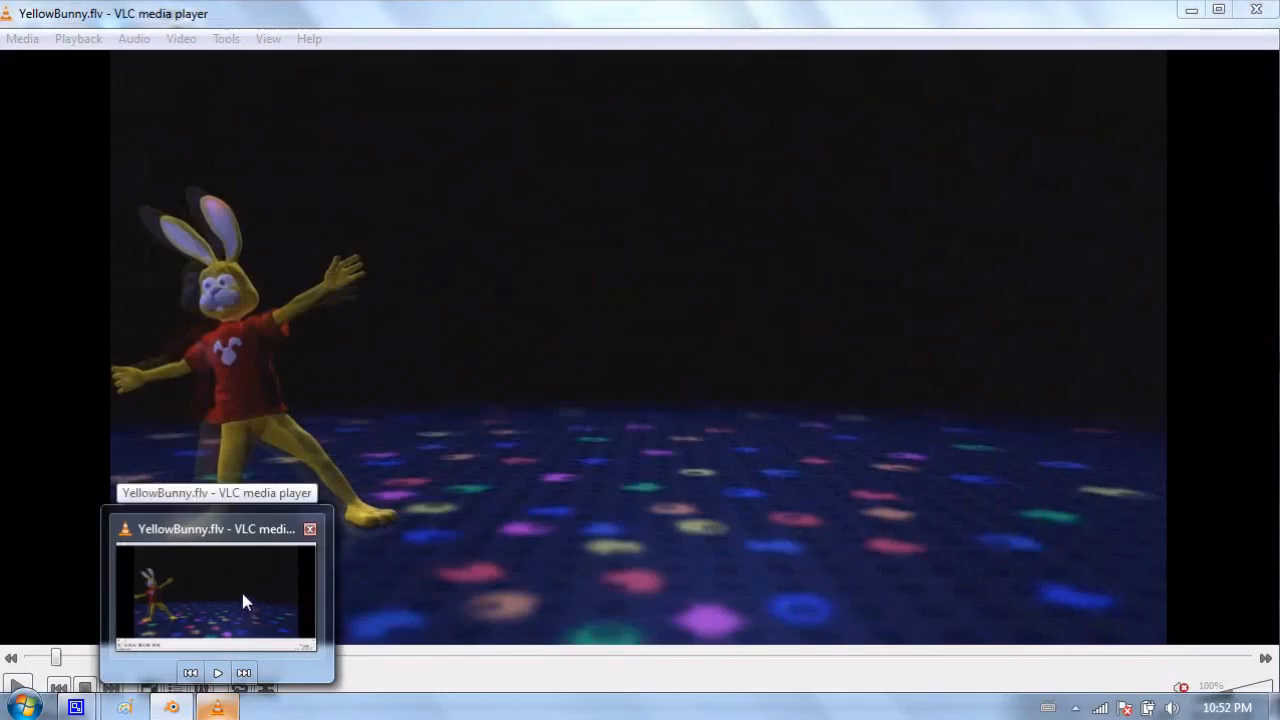
click(242, 596)
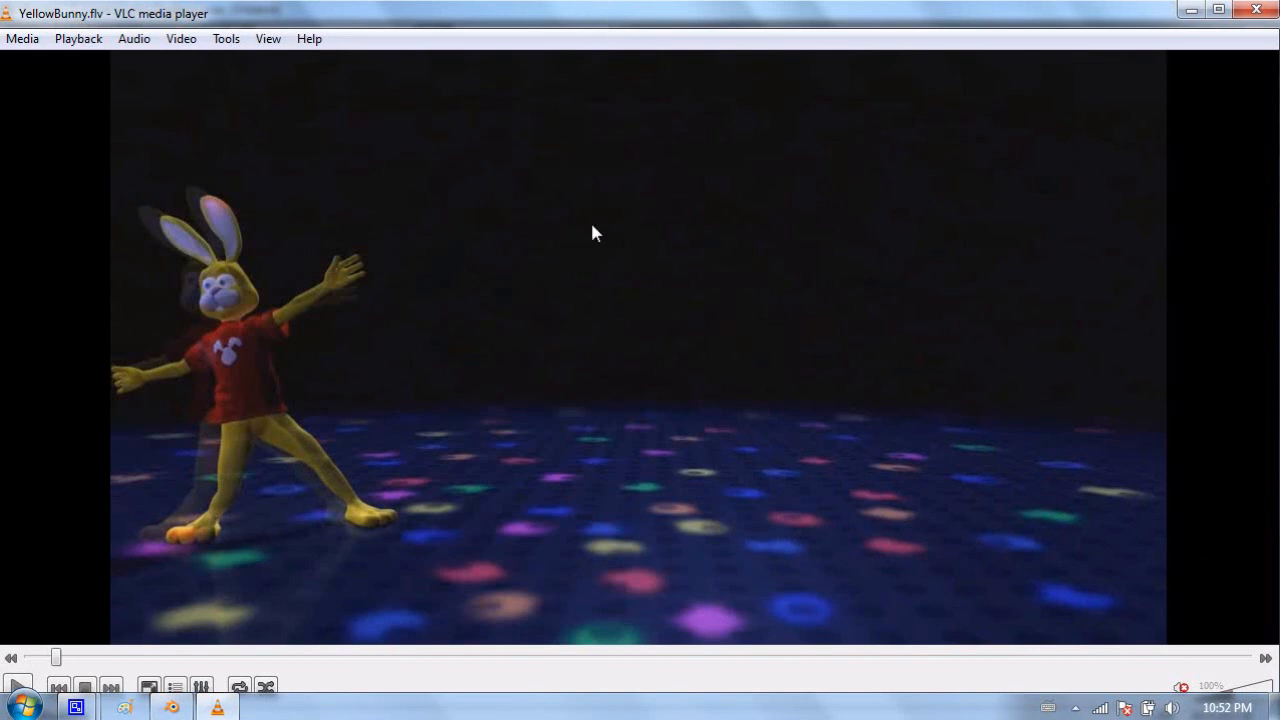
key(space)
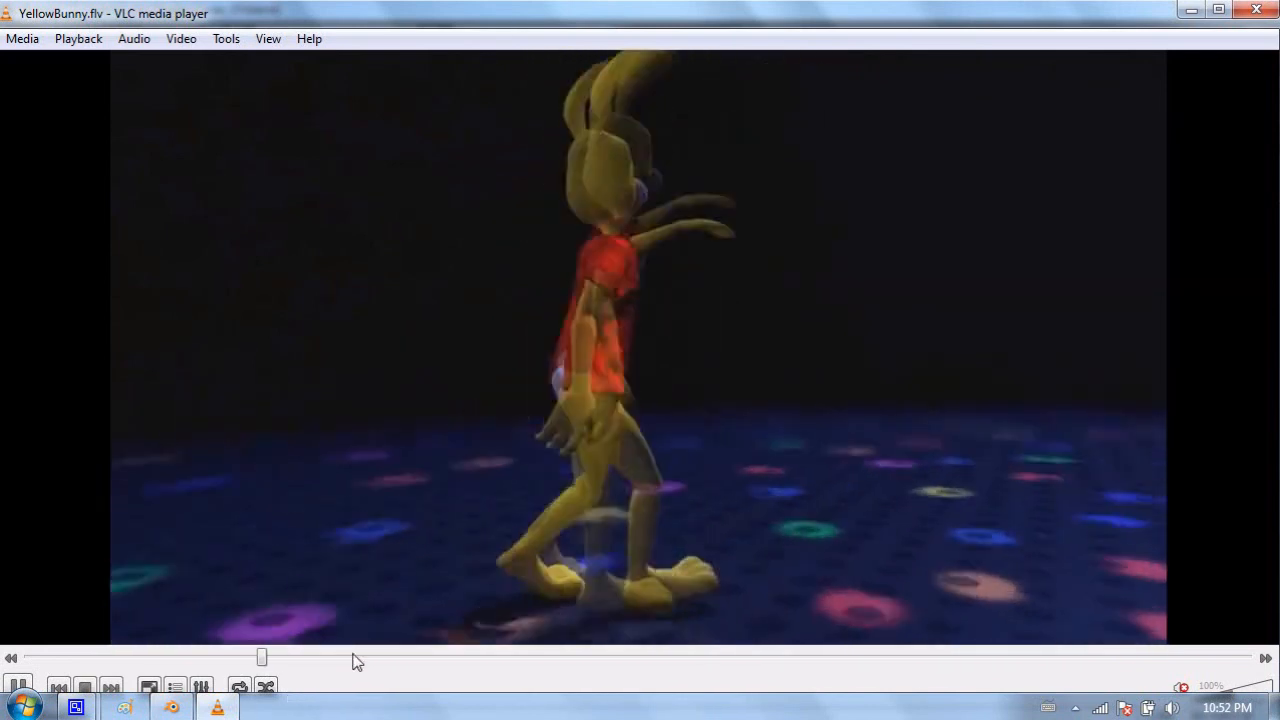
click(388, 656)
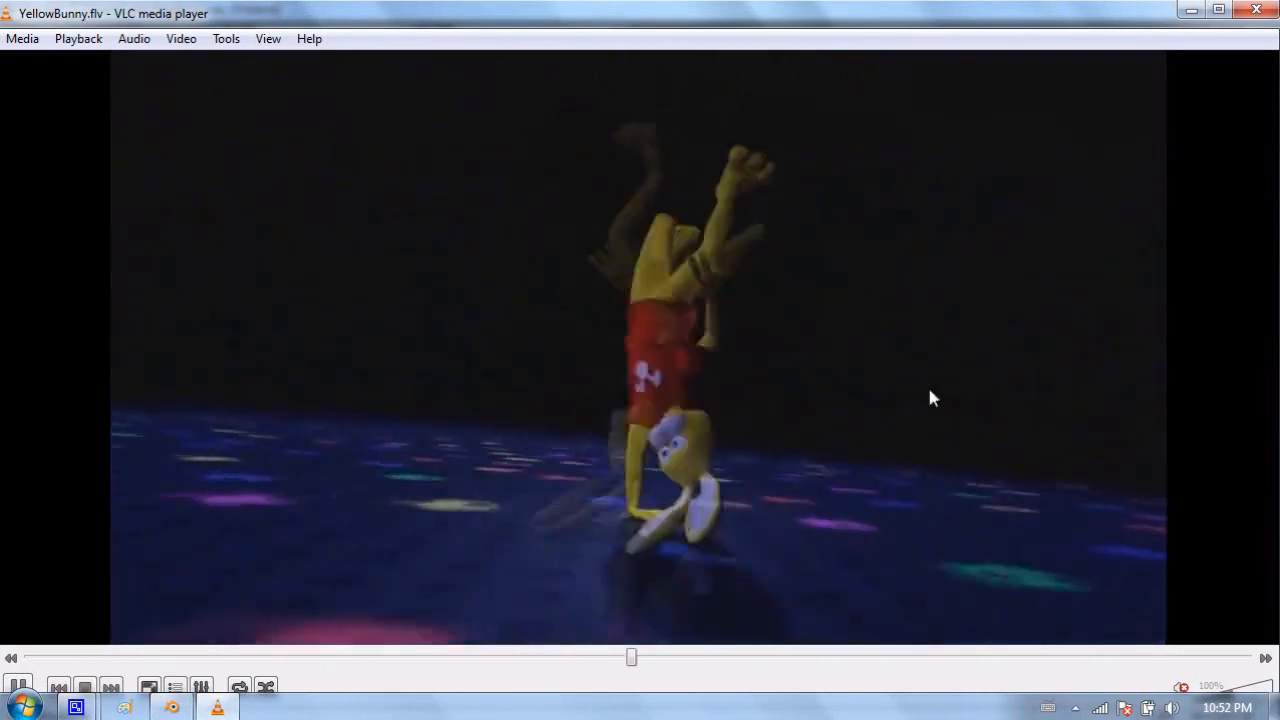
key(space)
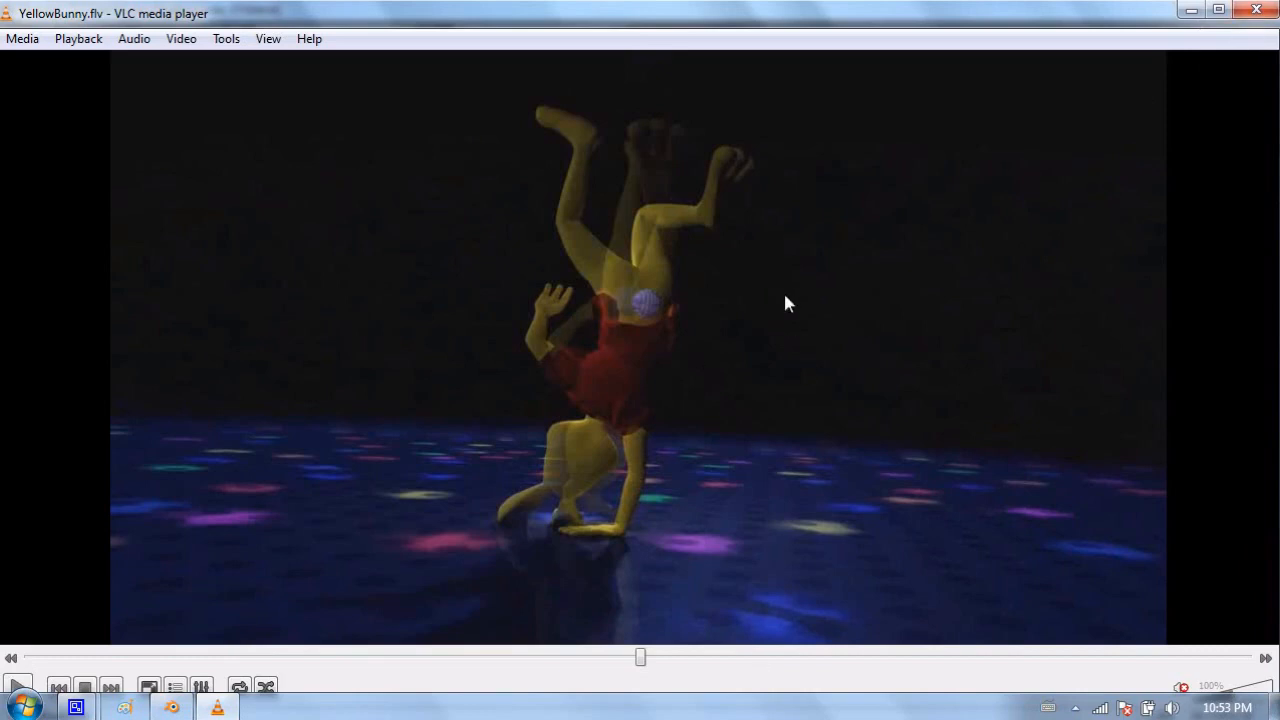
Step: Watch more of the bunny clip, pausing to examine the shirt's movement, and close the player to return to Blender
key(space)
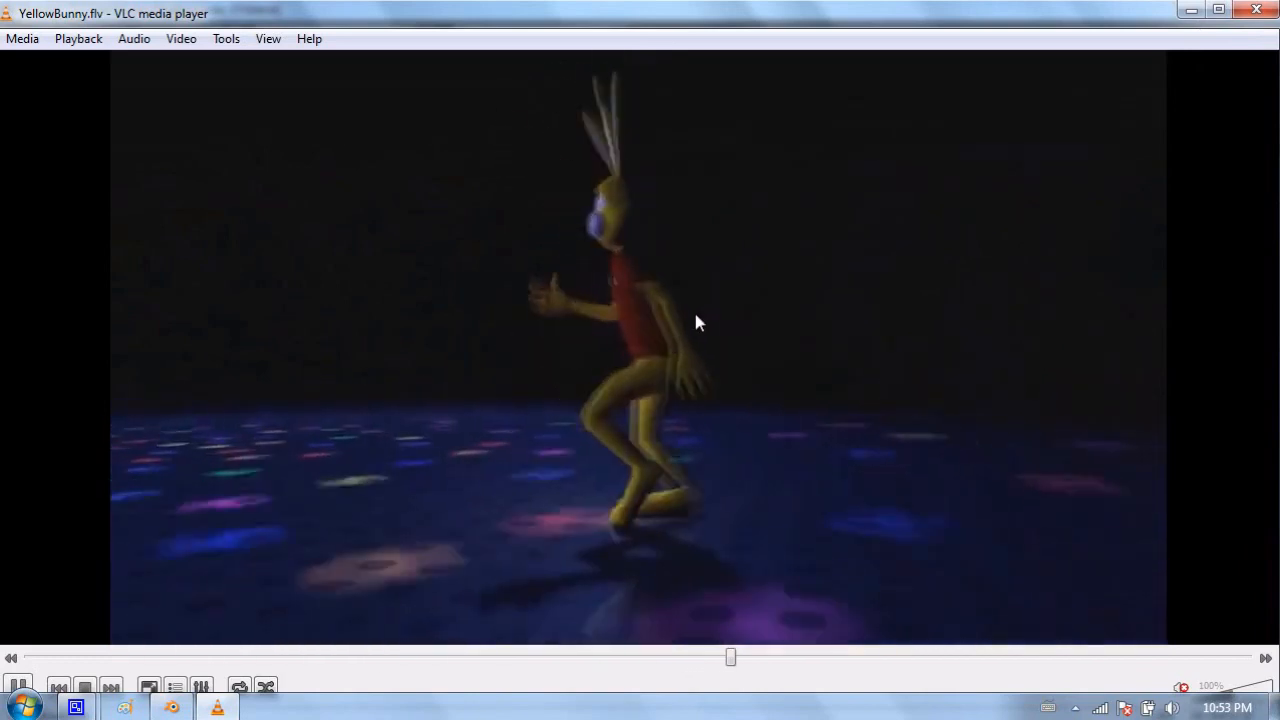
key(space)
key(space)
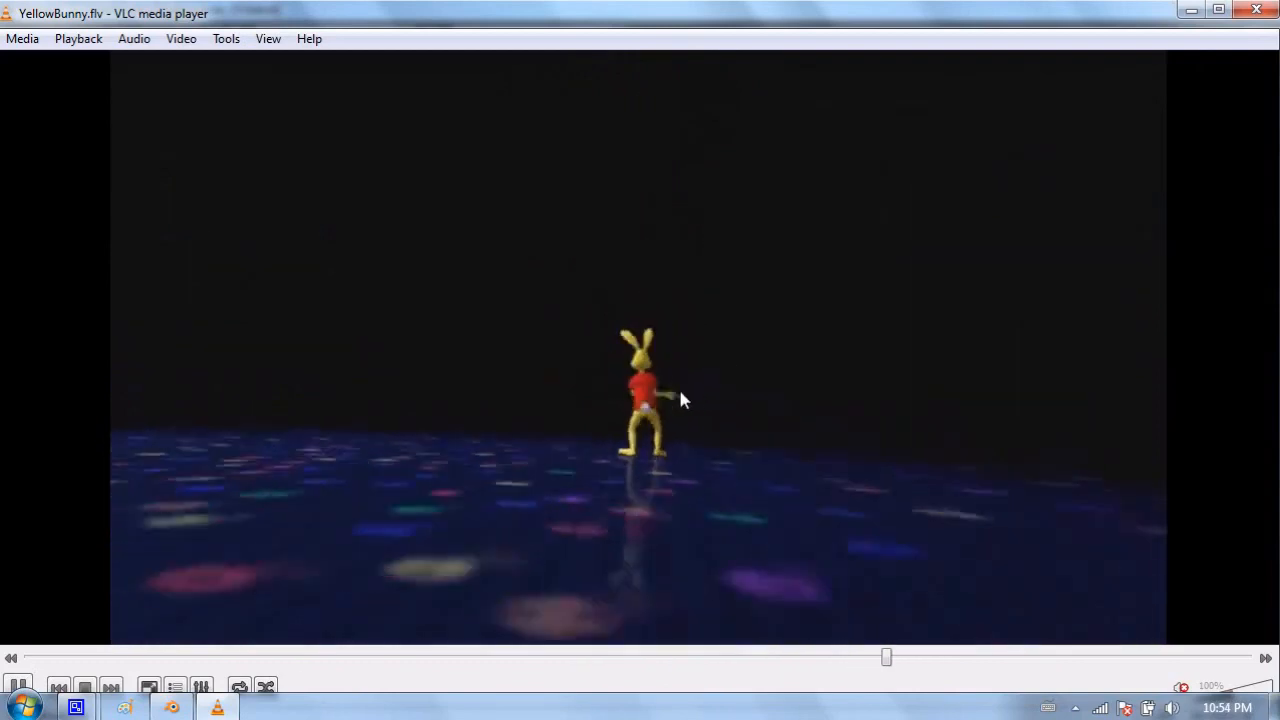
key(space)
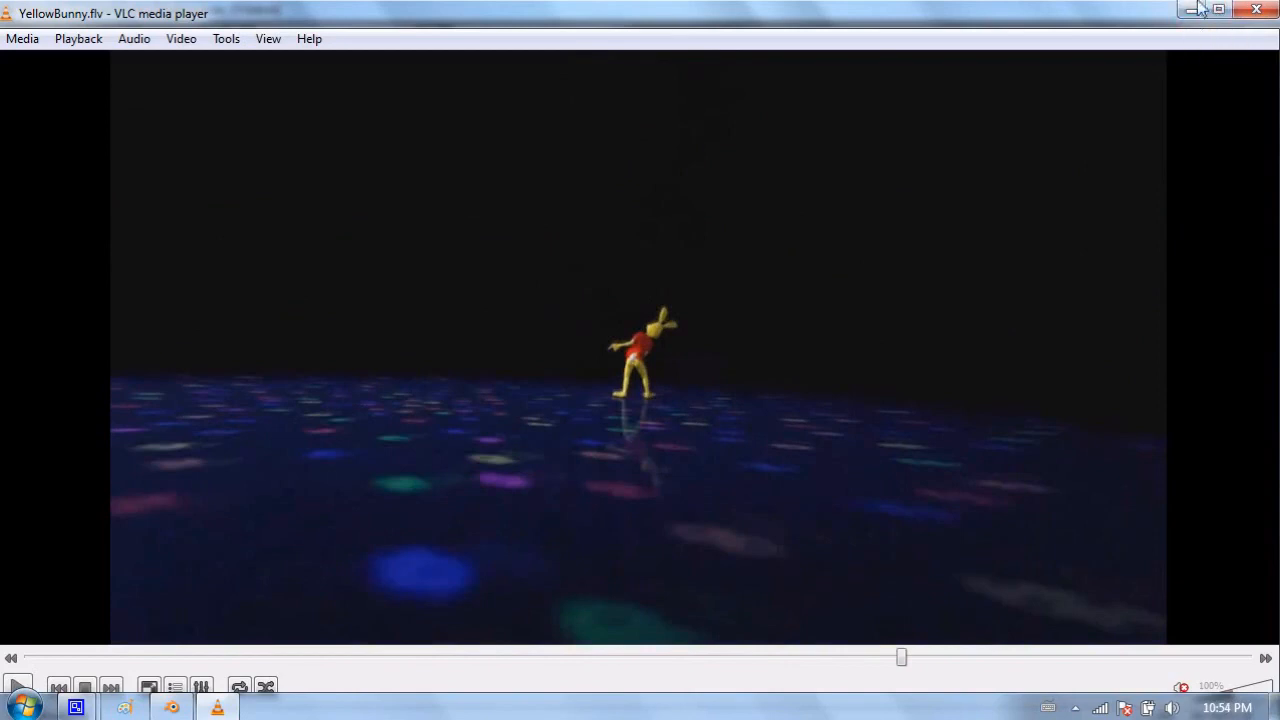
click(1256, 9)
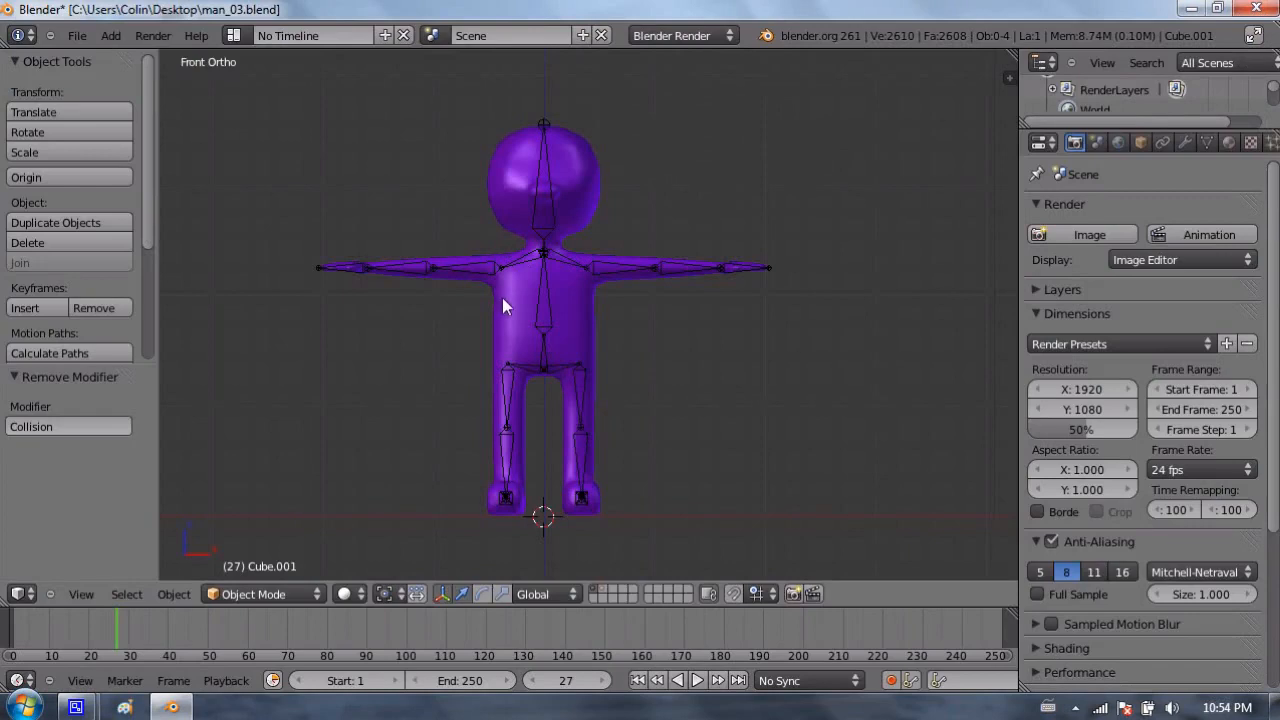
Step: Select the man's body mesh and inspect it briefly in wireframe shading before returning to solid shading
scroll(502, 288, up, 2)
scroll(508, 294, down, 1)
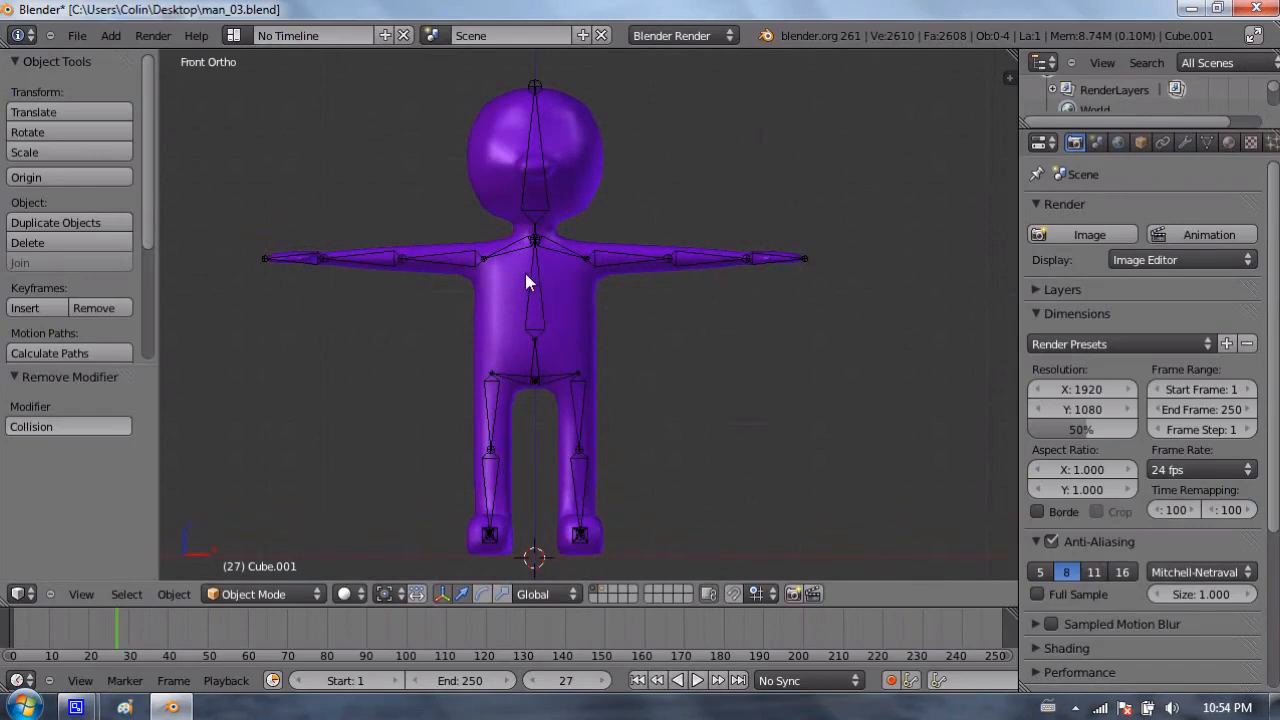
shift+middle_drag(506, 262, 593, 262)
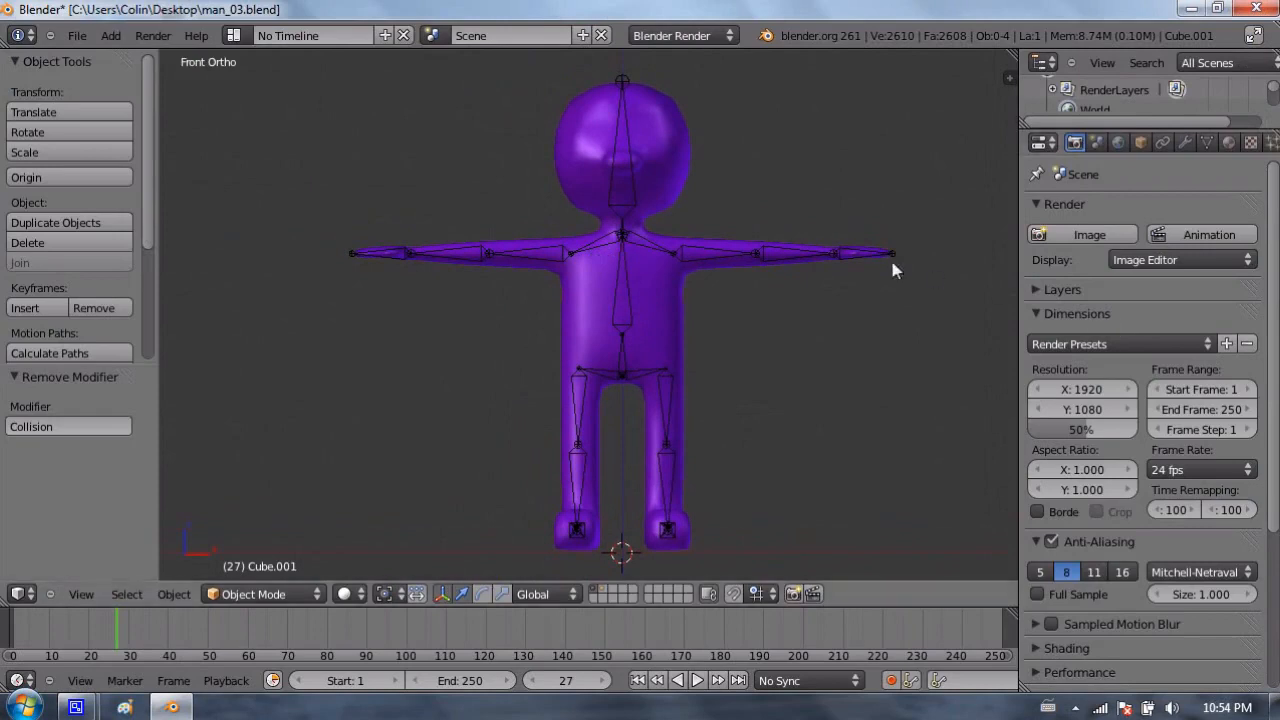
right_click(663, 125)
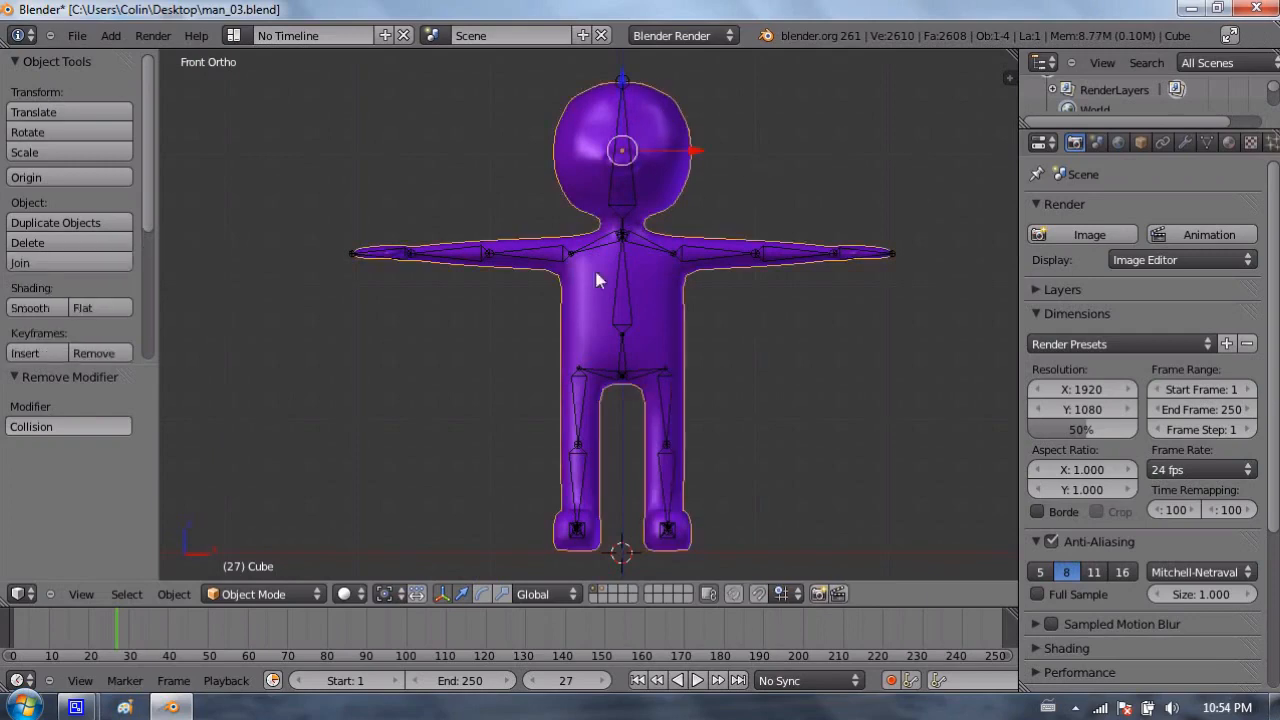
key(z)
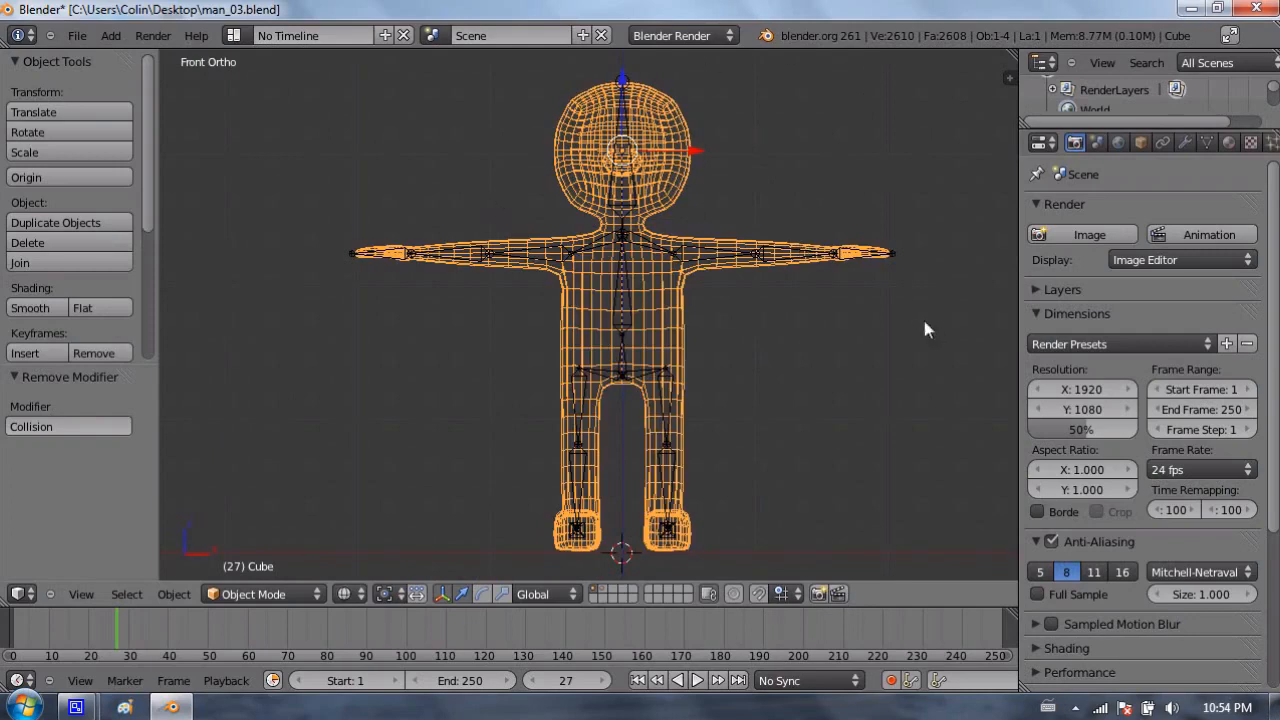
key(z)
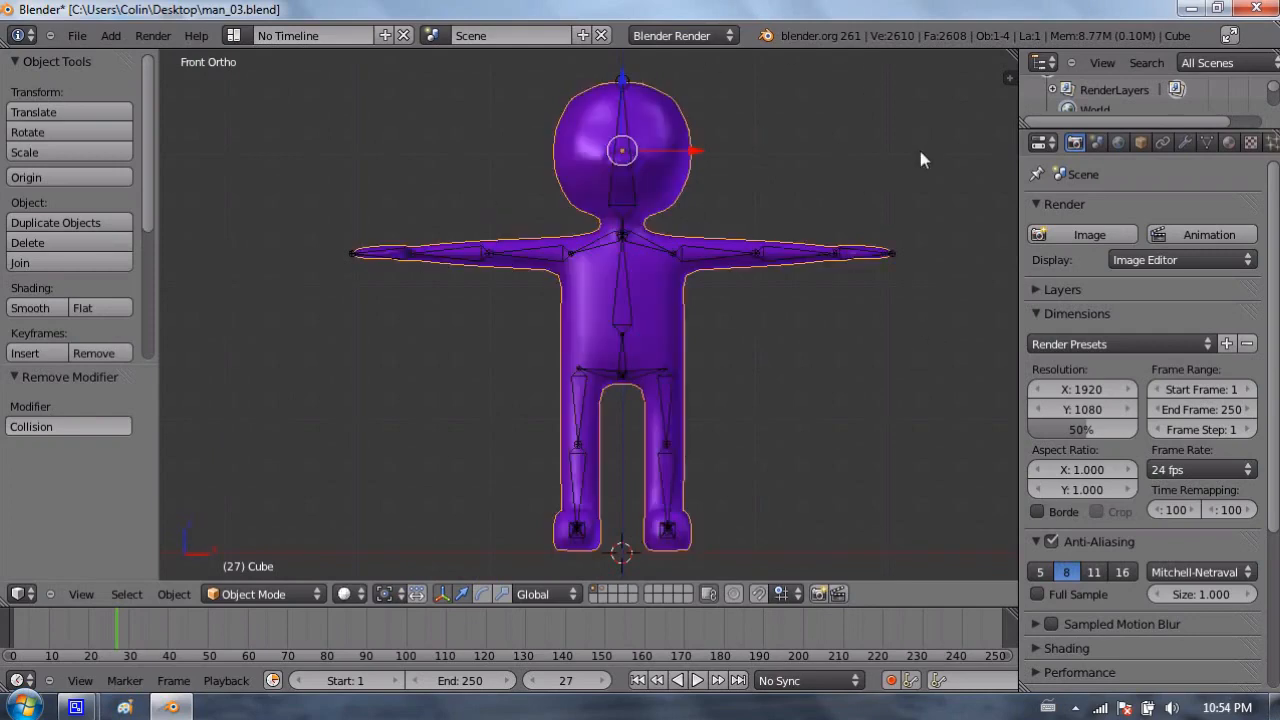
shift+middle_drag(899, 162, 695, 213)
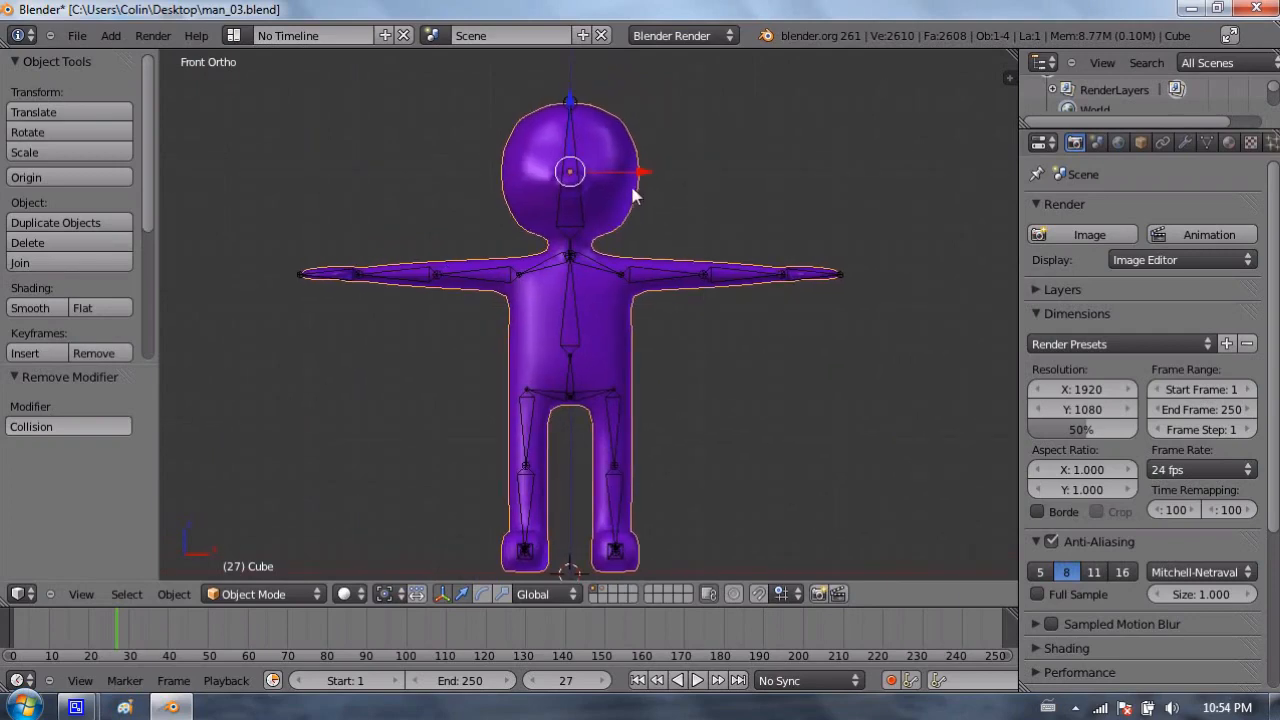
Step: Select the armature's head bone and look at the interaction modes available for the rig
right_click(573, 138)
key(ctrl+Tab)
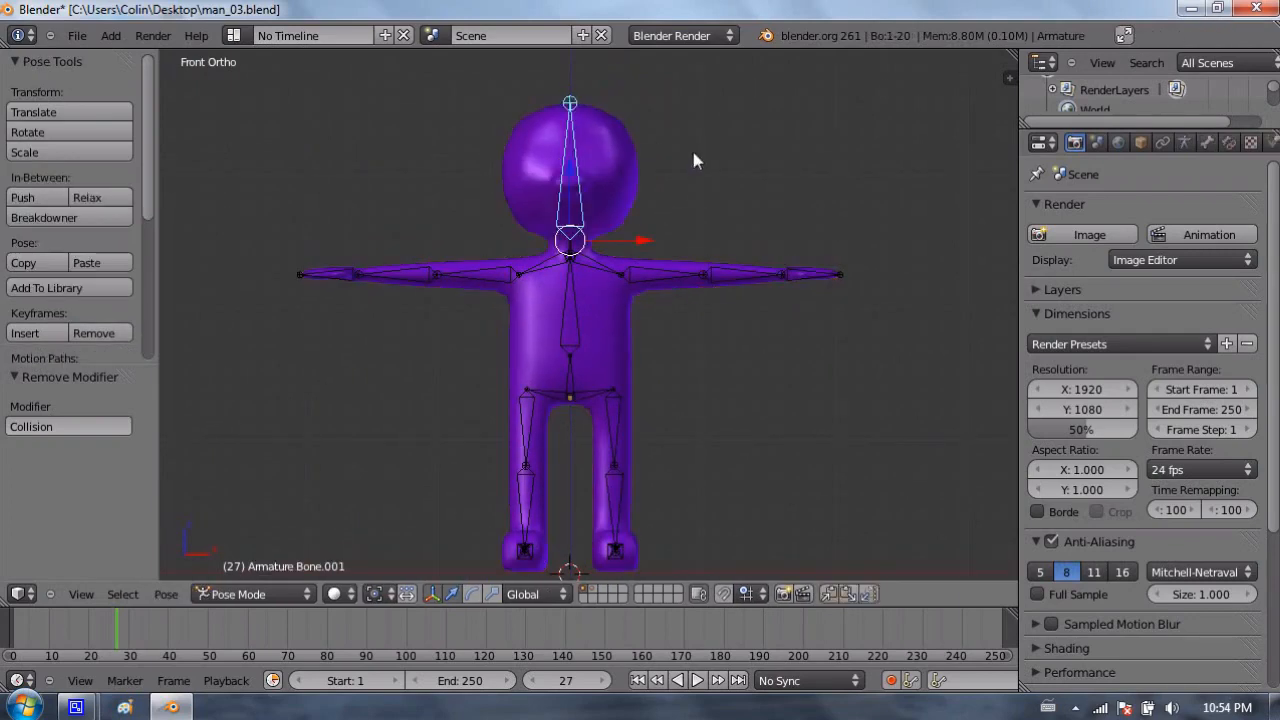
click(243, 592)
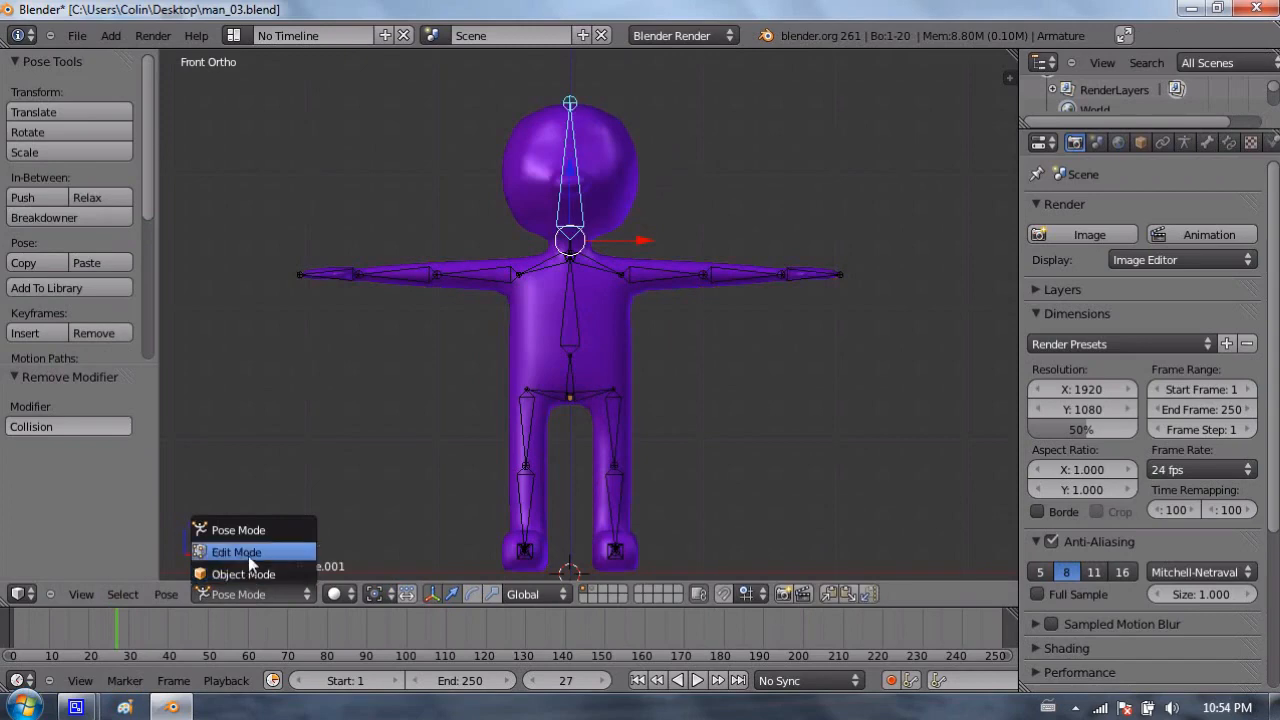
Step: Select the man's body mesh and set its object display type to Wire
right_click(630, 170)
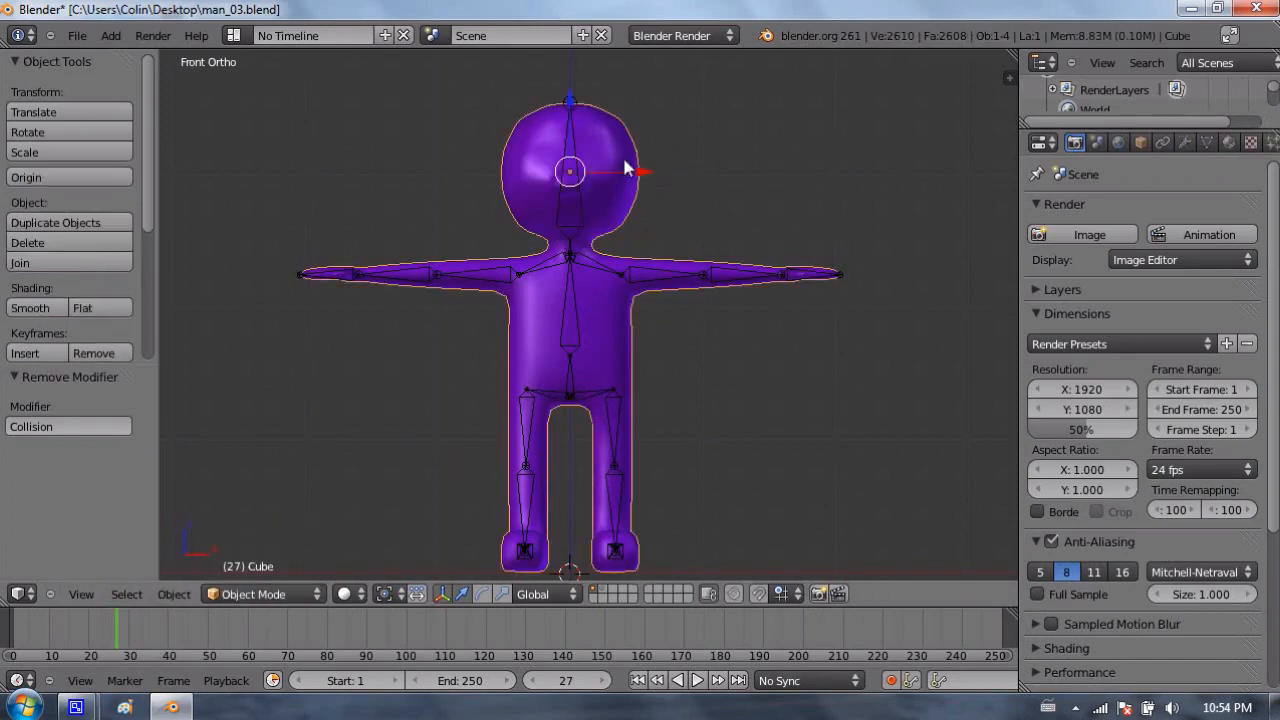
click(1141, 142)
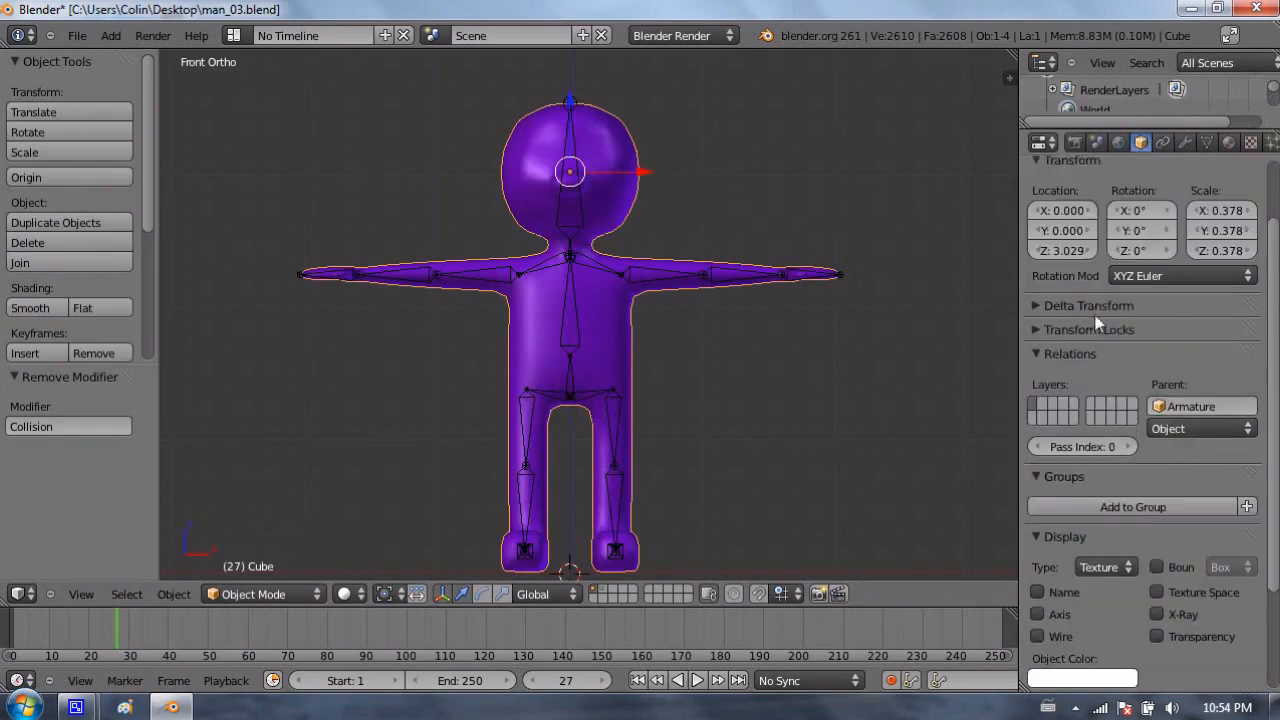
scroll(1100, 290, down, 4)
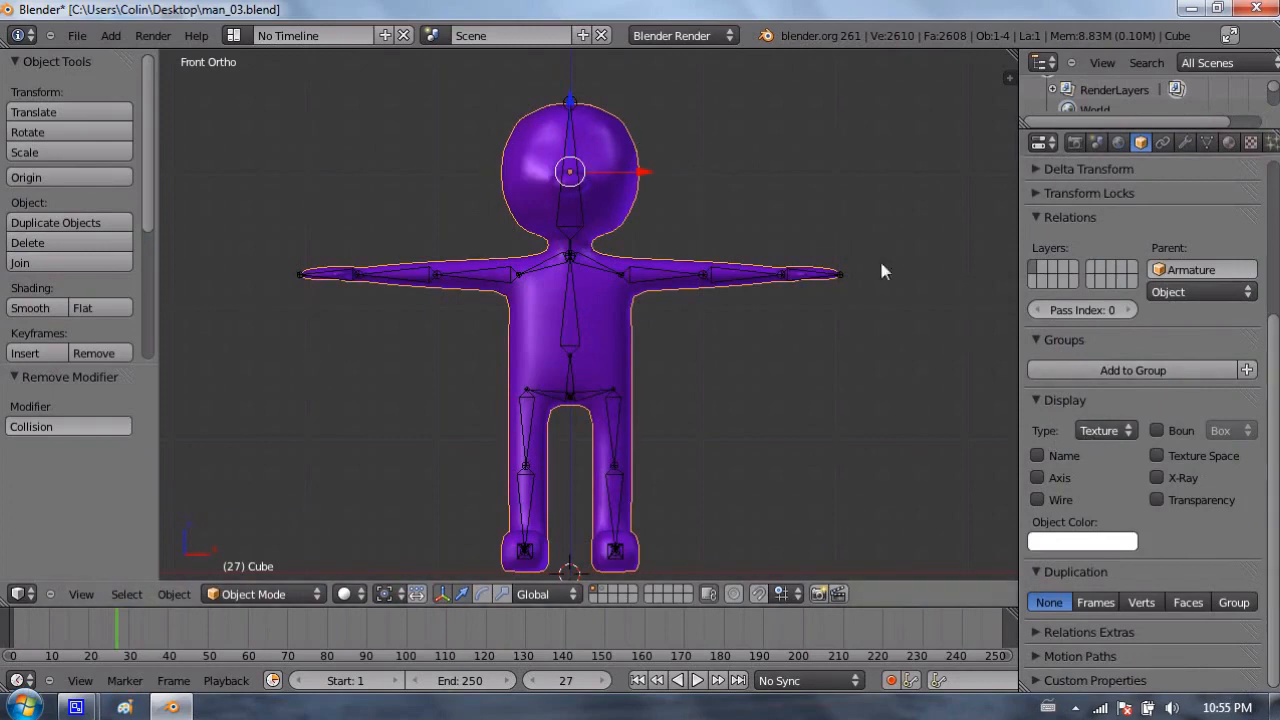
click(1110, 433)
click(1100, 389)
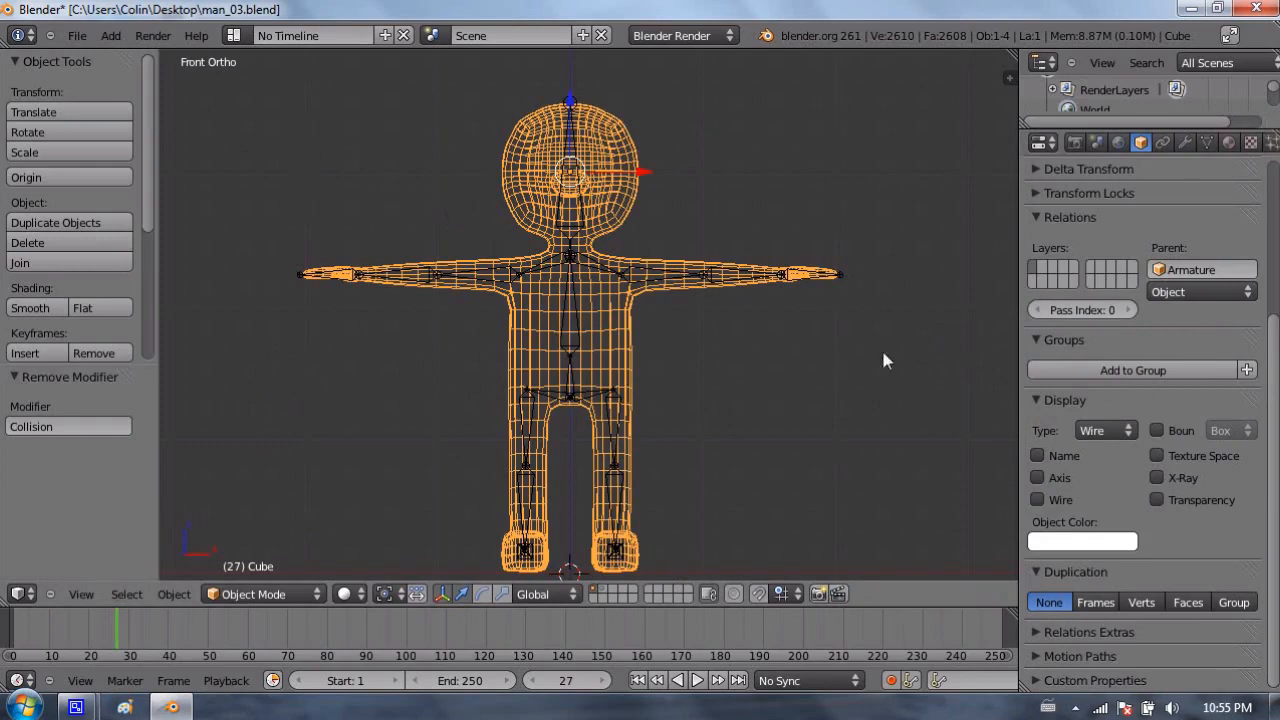
Step: Preview the body mesh with the Bounds display type, and set its type to Solid
click(1100, 440)
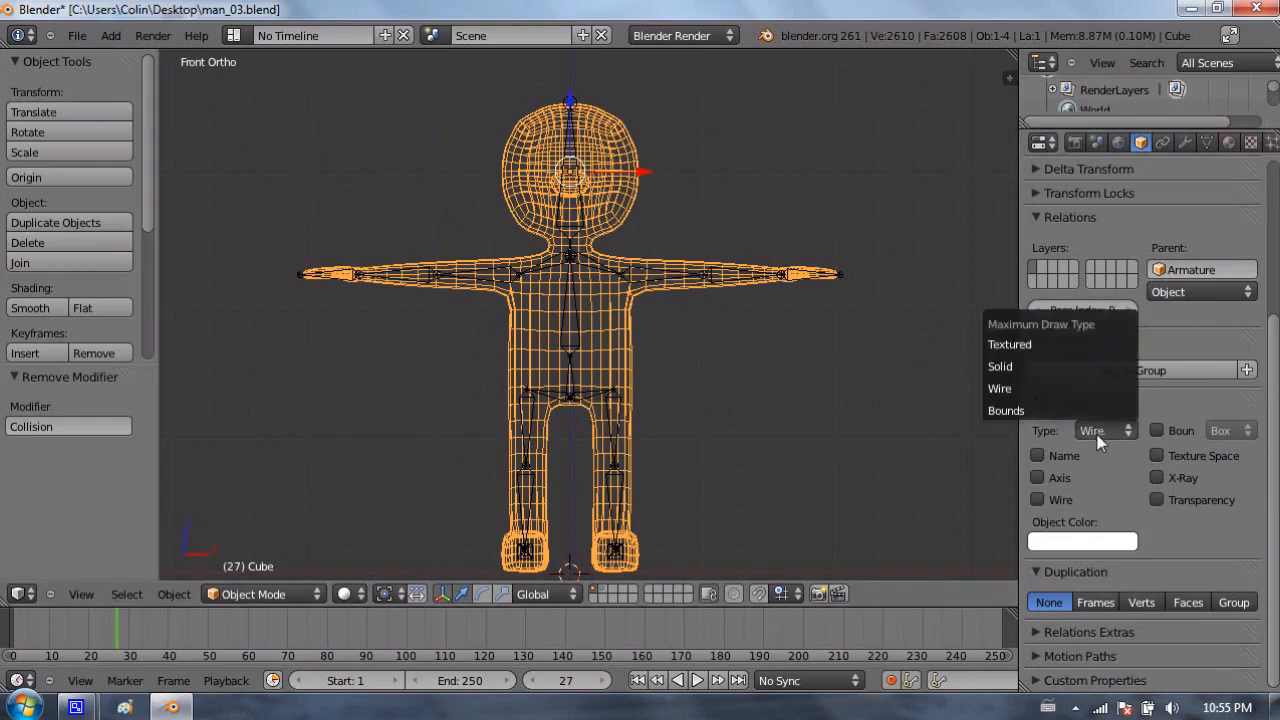
click(1073, 410)
middle_drag(336, 236, 309, 202)
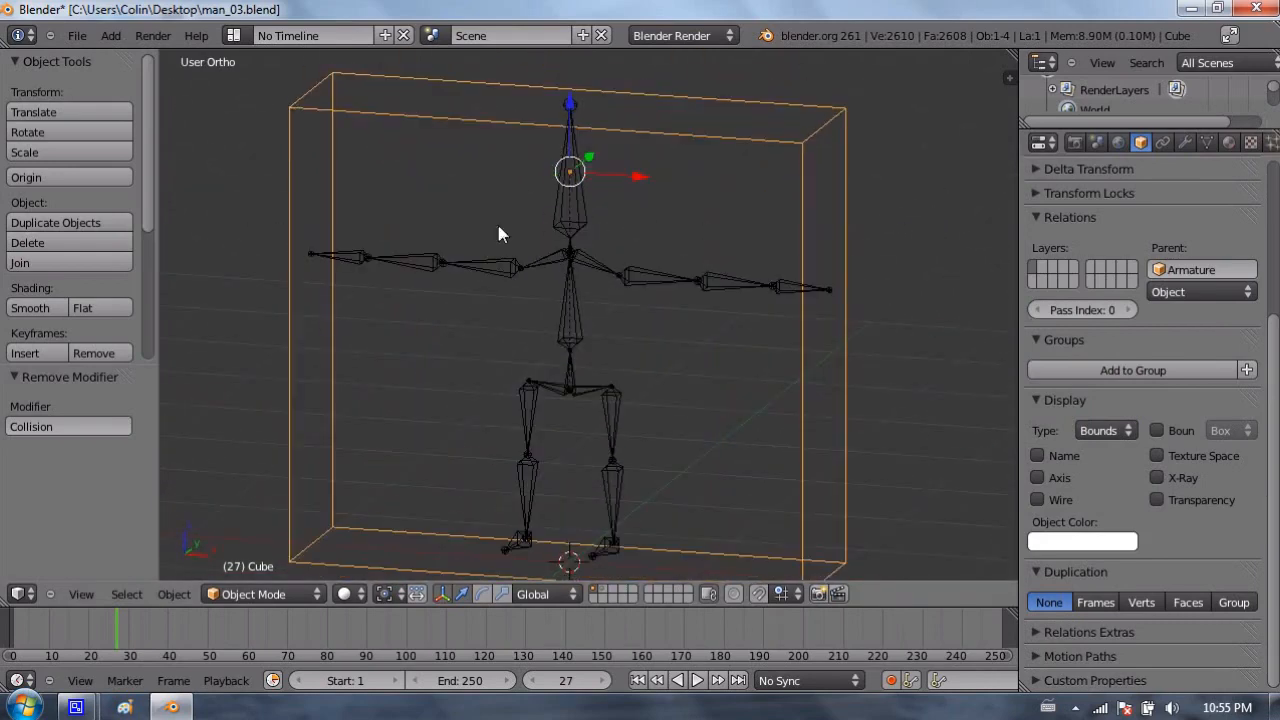
click(1105, 430)
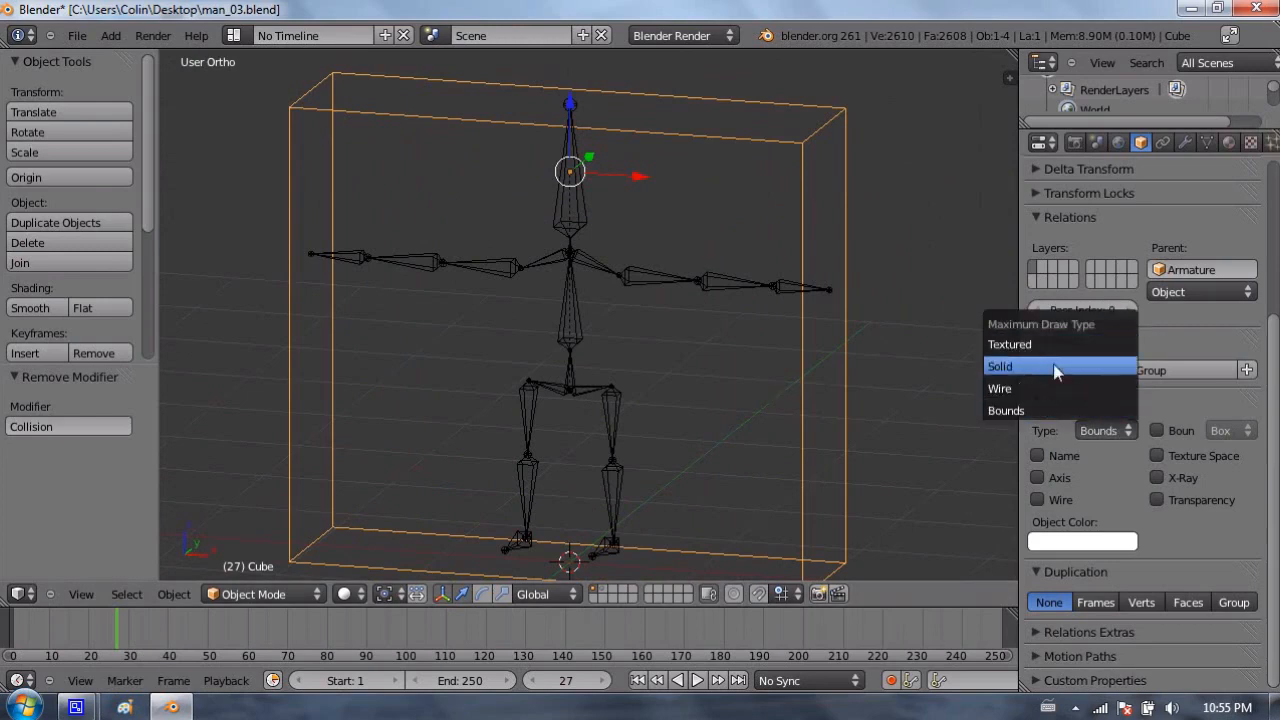
click(1050, 366)
Step: Select the upper arm bone, try the Solid display type on the armature, and return it to Wire
right_click(508, 275)
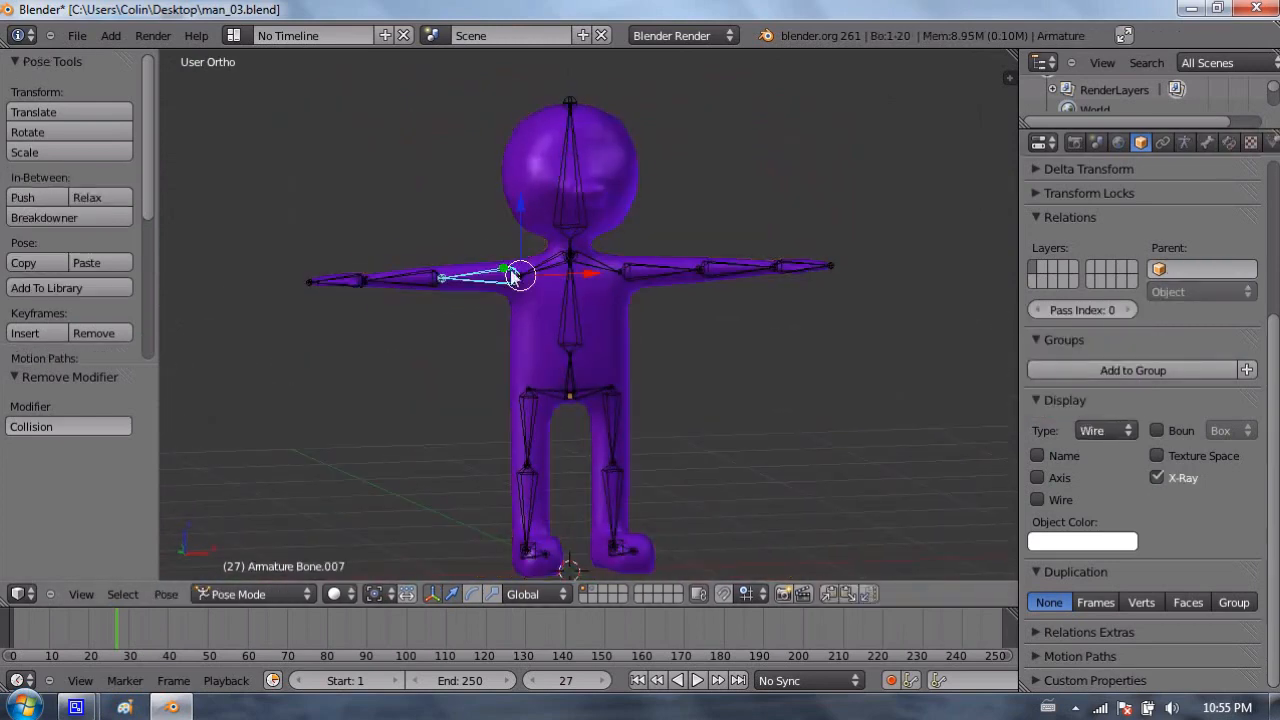
click(1100, 430)
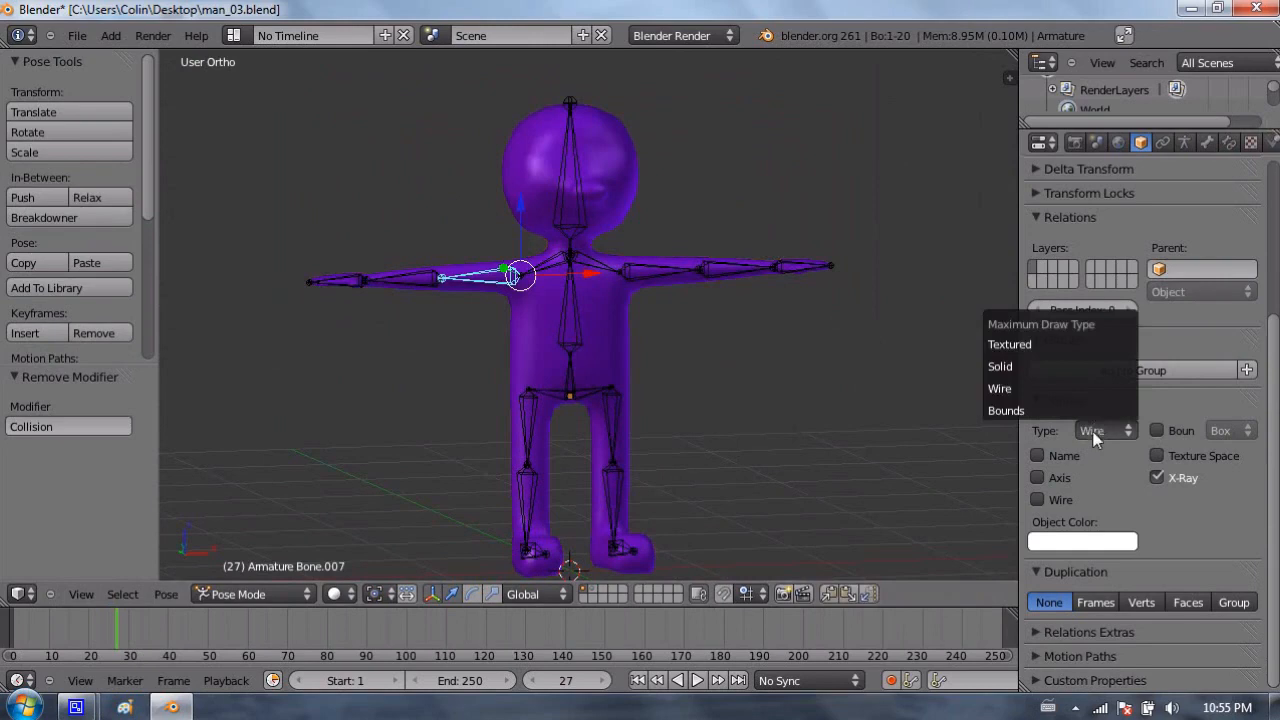
click(1066, 366)
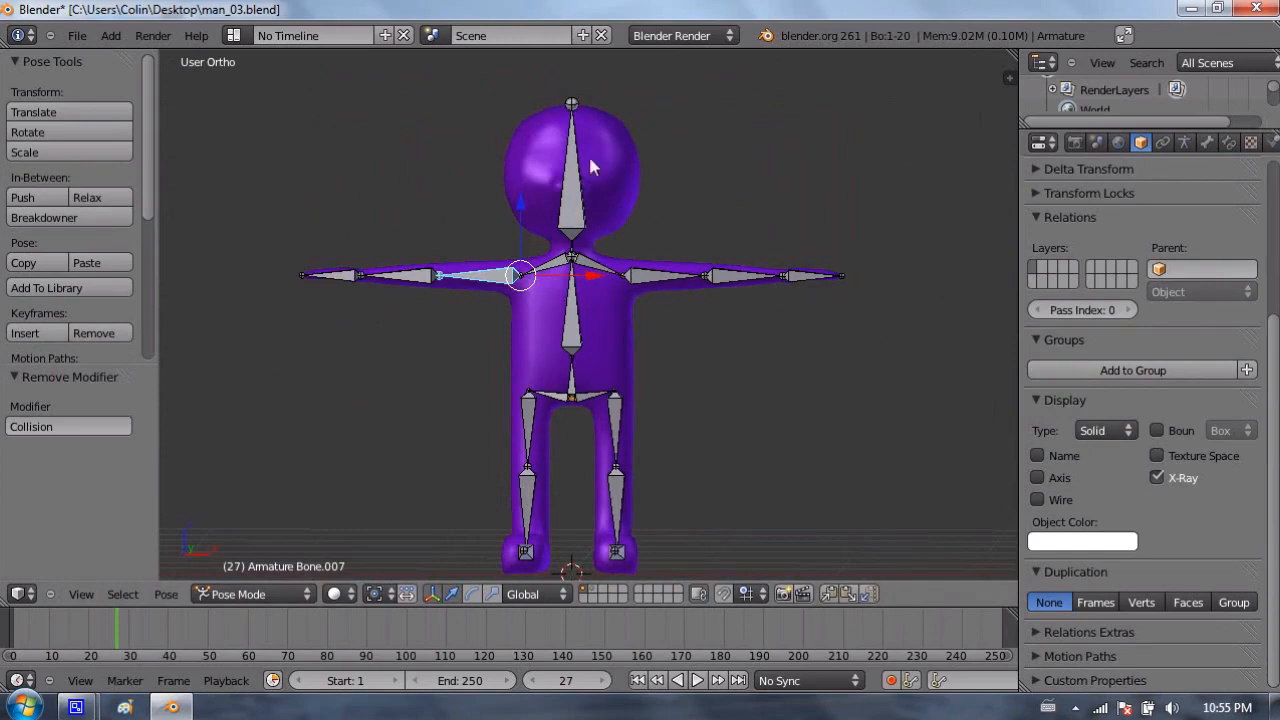
click(1105, 432)
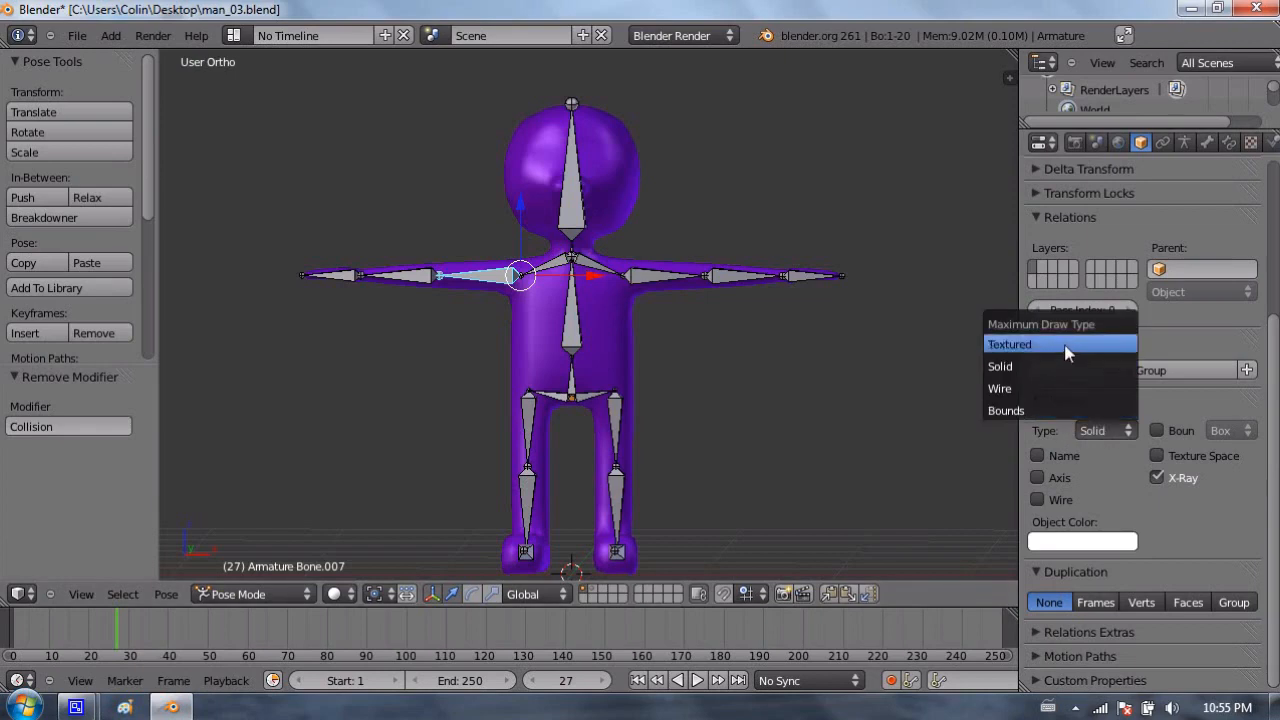
click(1054, 389)
key(KP_1)
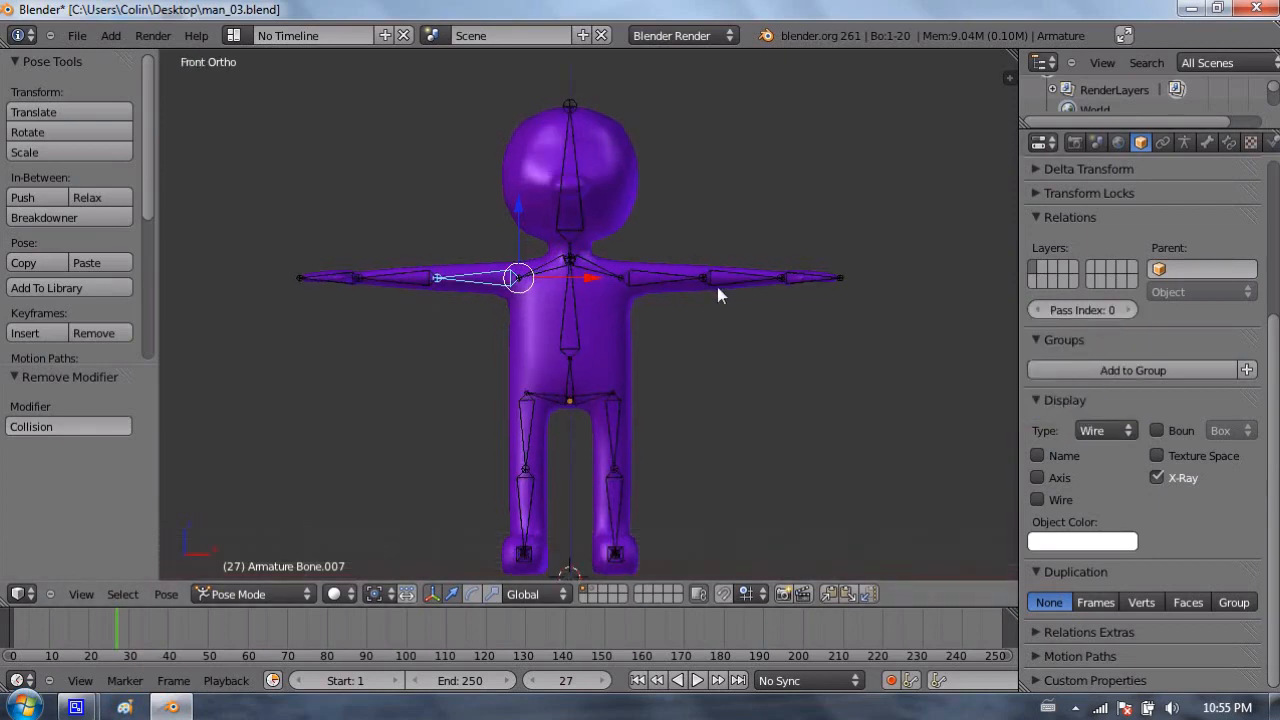
Step: Look through the scene layers, show only the one holding the red shirt, and inspect the shirt at an angle
click(583, 599)
click(606, 591)
click(636, 597)
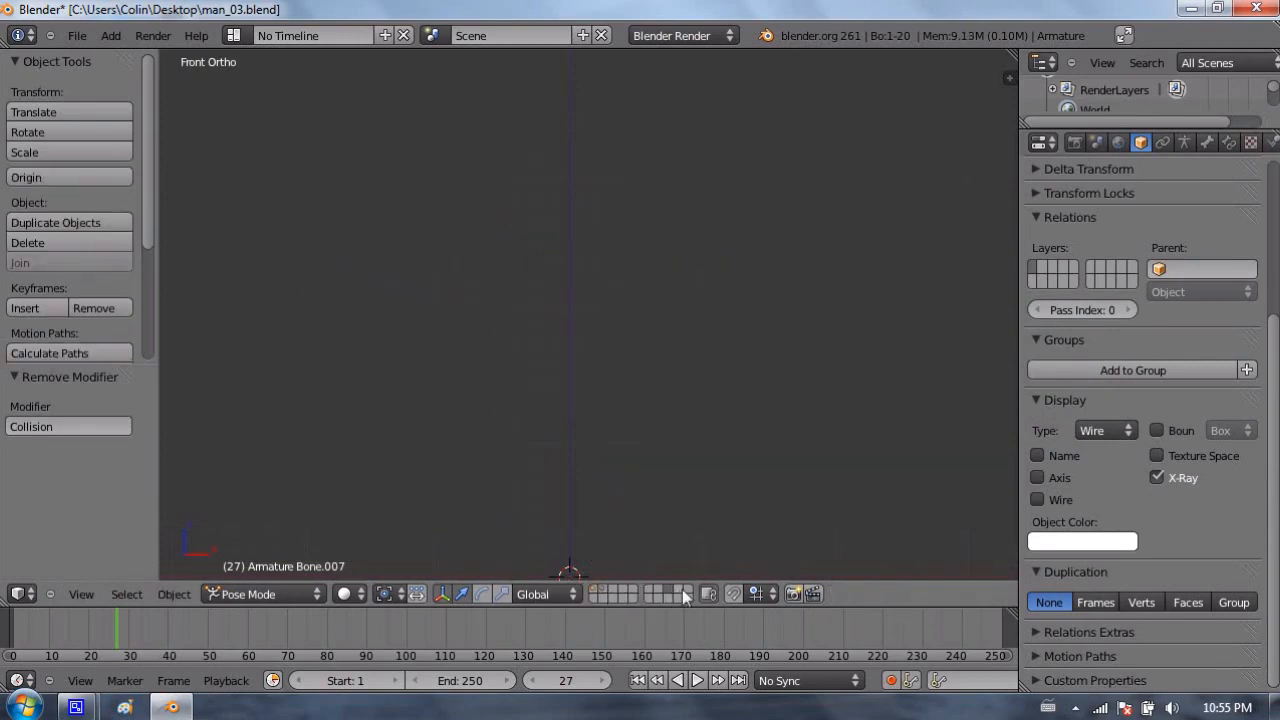
click(595, 596)
click(595, 596)
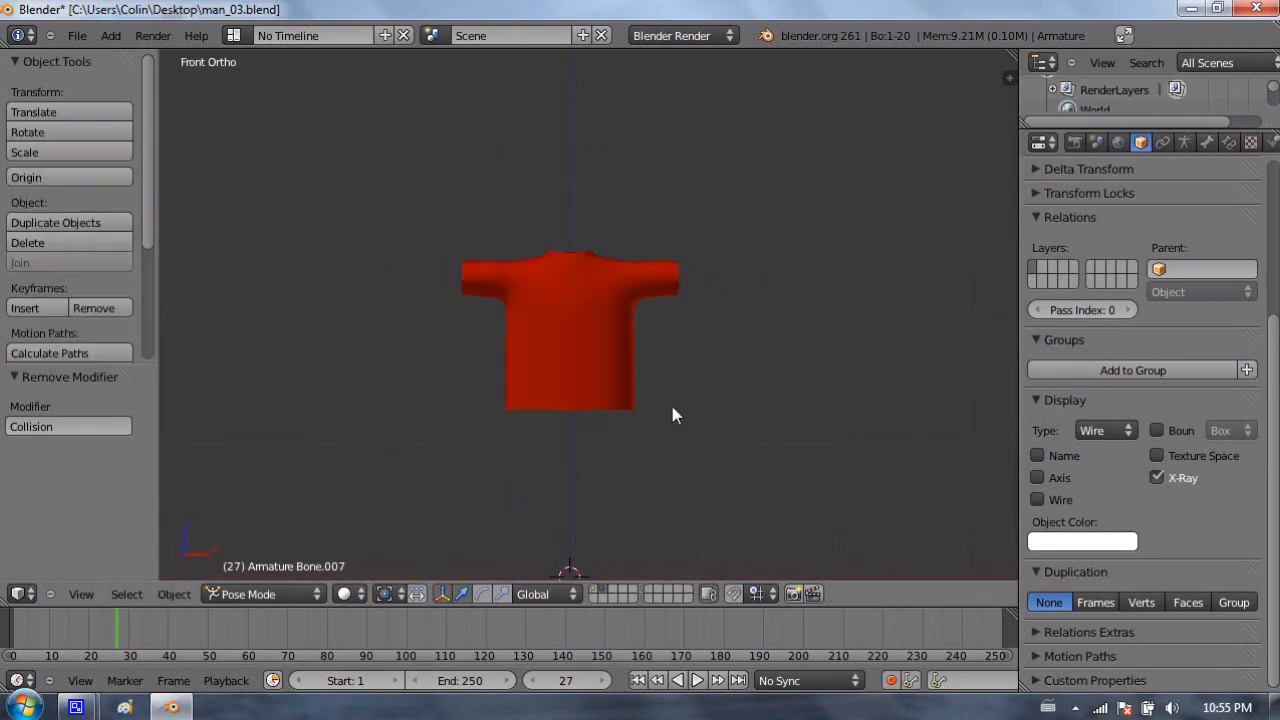
middle_drag(767, 237, 817, 268)
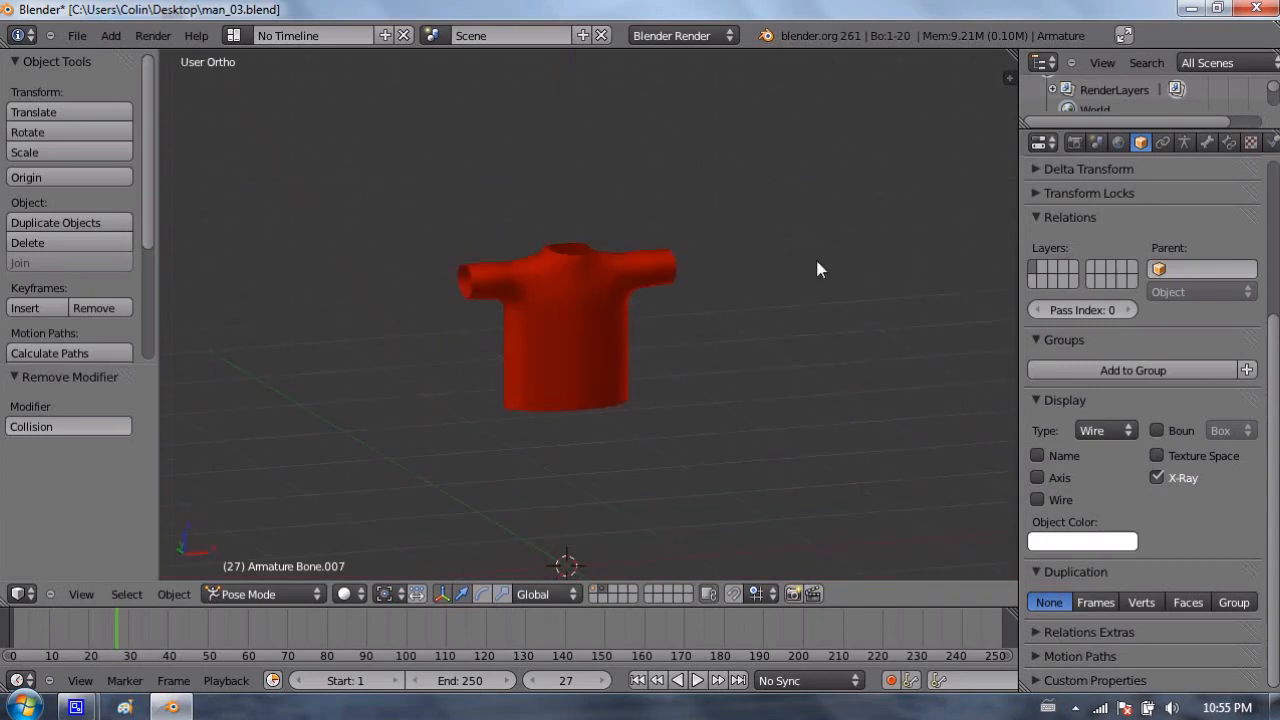
Step: Show the layer with the rigged man, check an empty layer, and return to the red shirt's layer
click(595, 596)
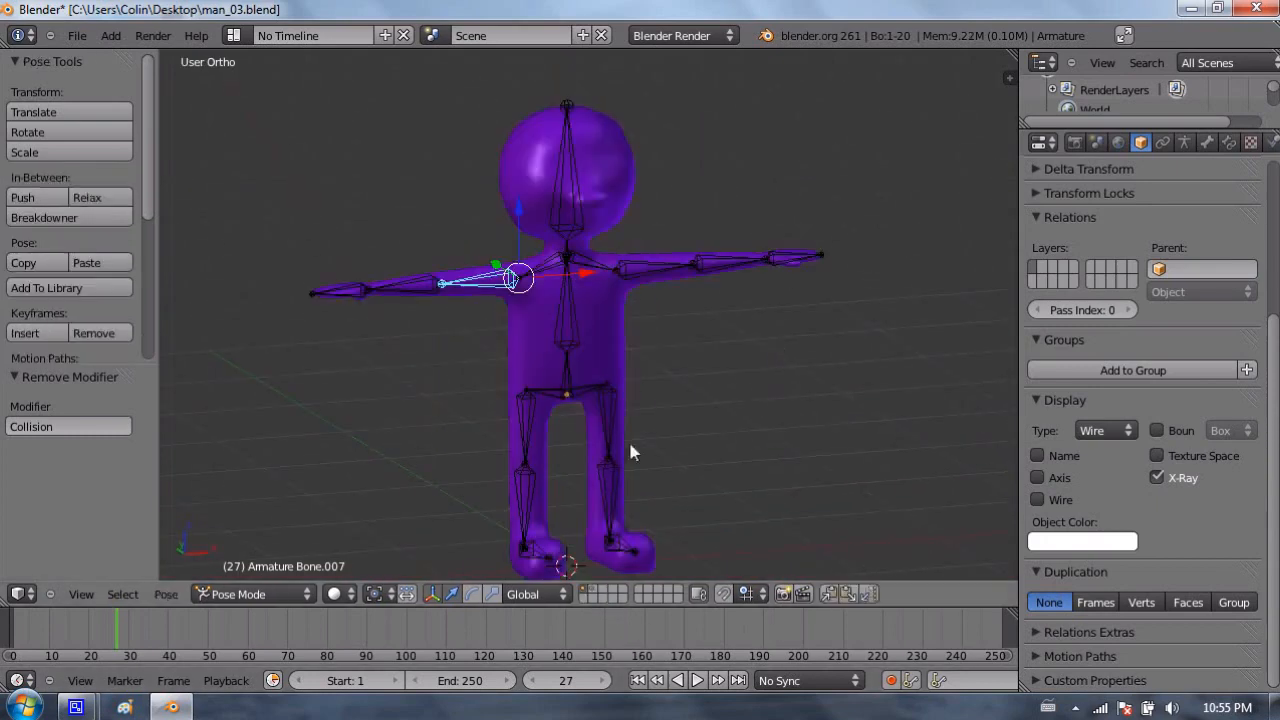
click(597, 596)
click(625, 596)
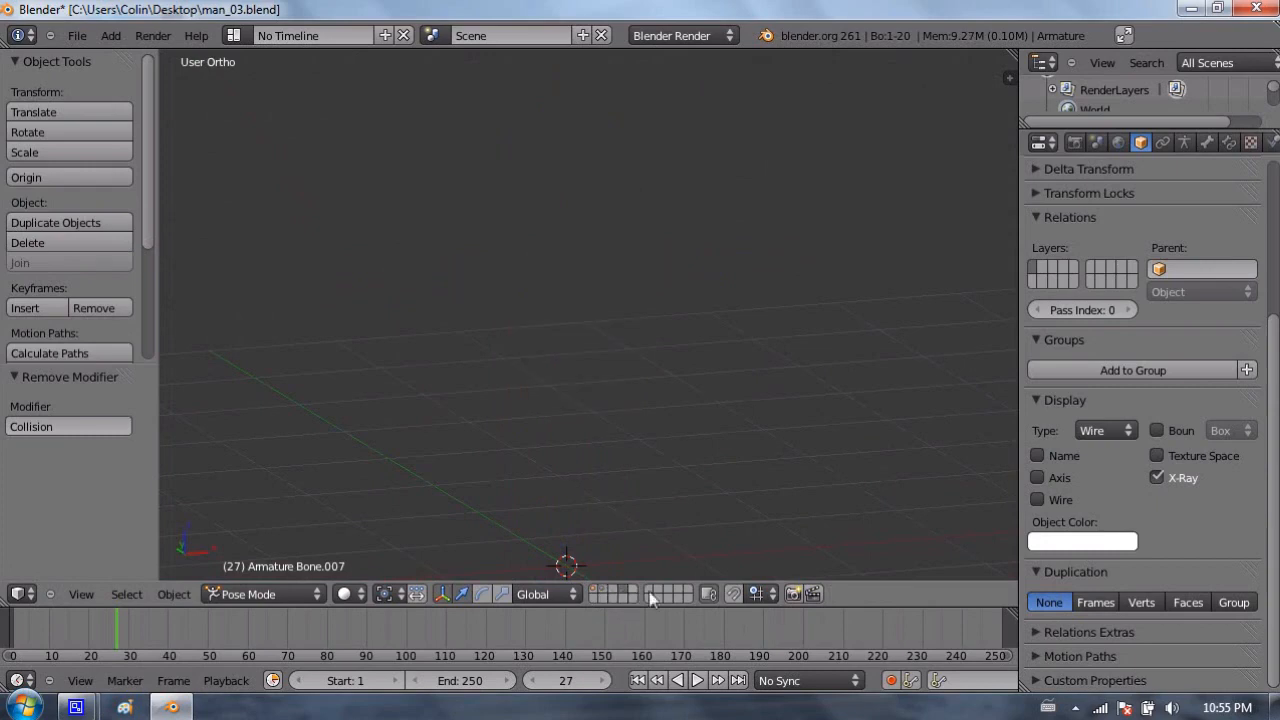
click(601, 596)
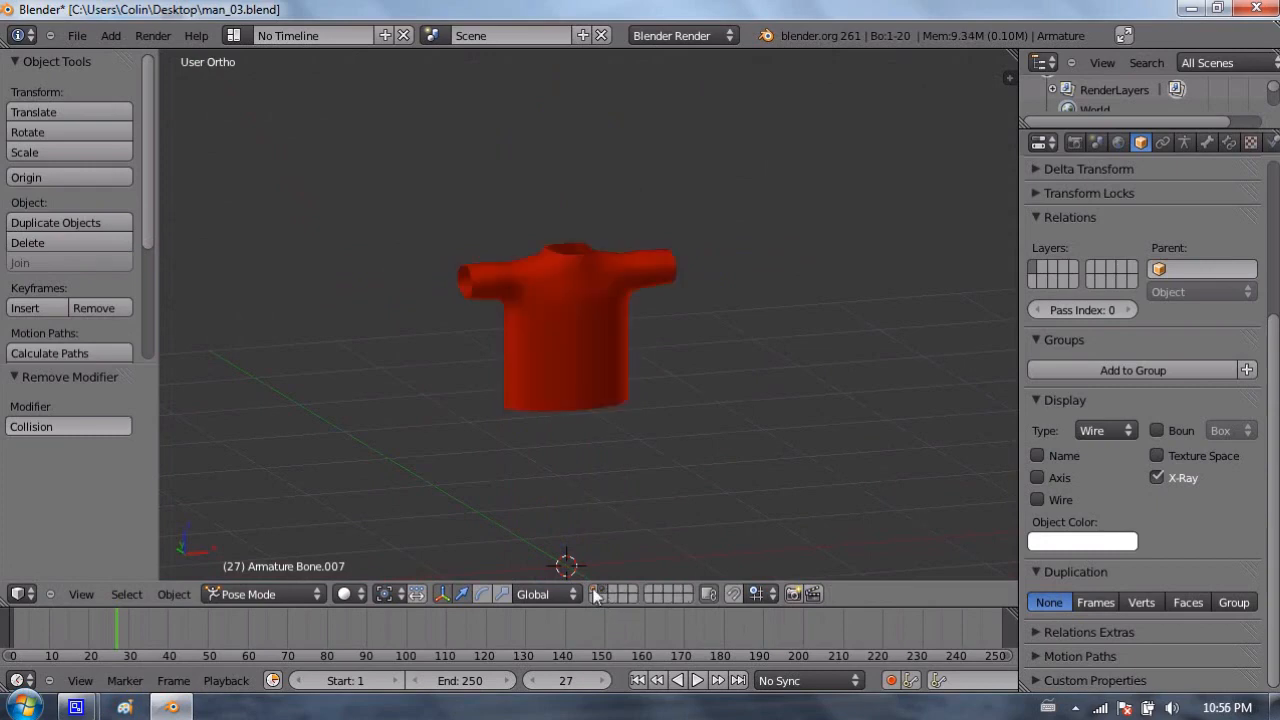
Step: Show the layers of the rigged man and the red shirt together, and view them from the front
click(595, 596)
shift+click(597, 596)
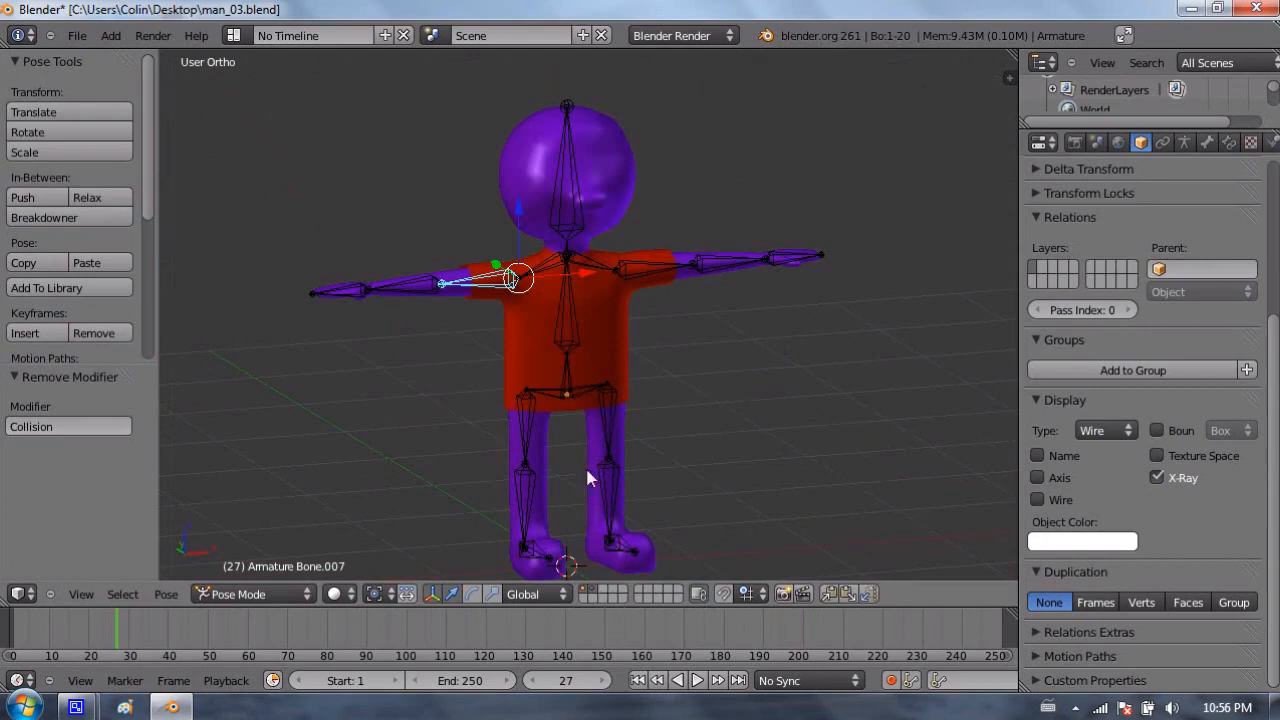
scroll(607, 343, up, 1)
middle_drag(648, 305, 587, 348)
key(KP_1)
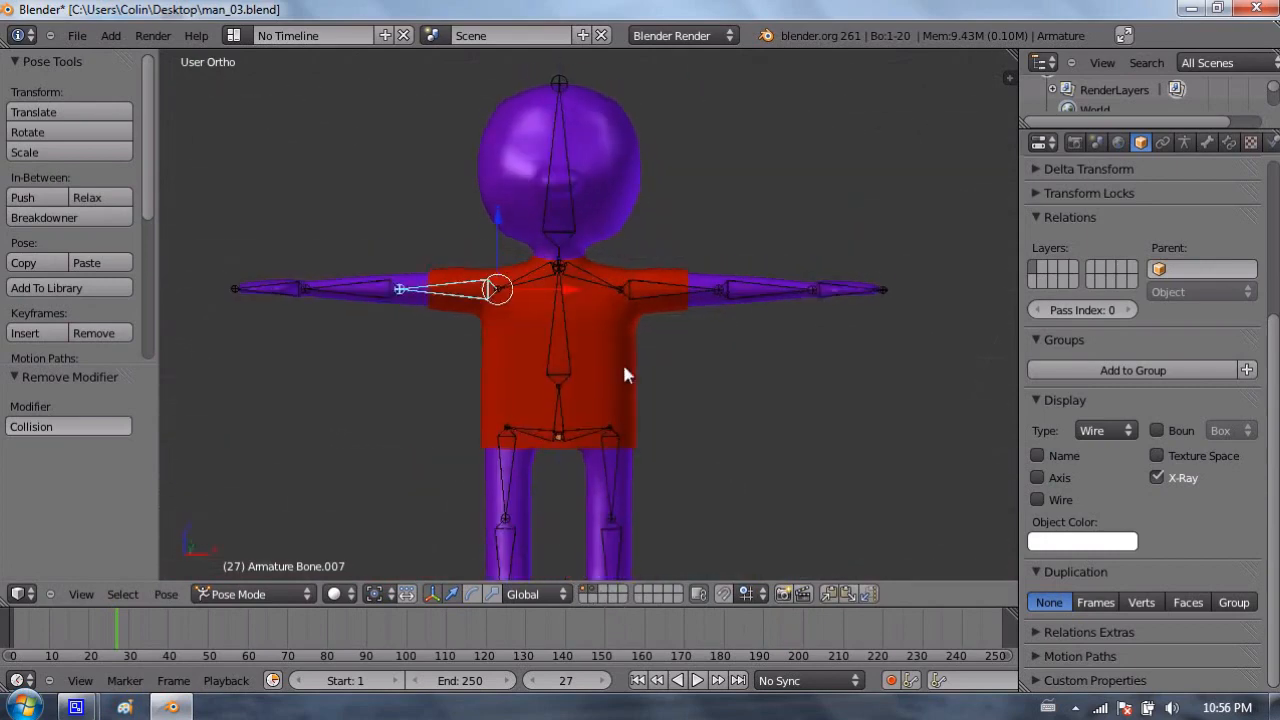
Step: Switch between the man's layer and the shirt's layer to compare them, ending with only the shirt's layer shown
click(604, 595)
click(607, 595)
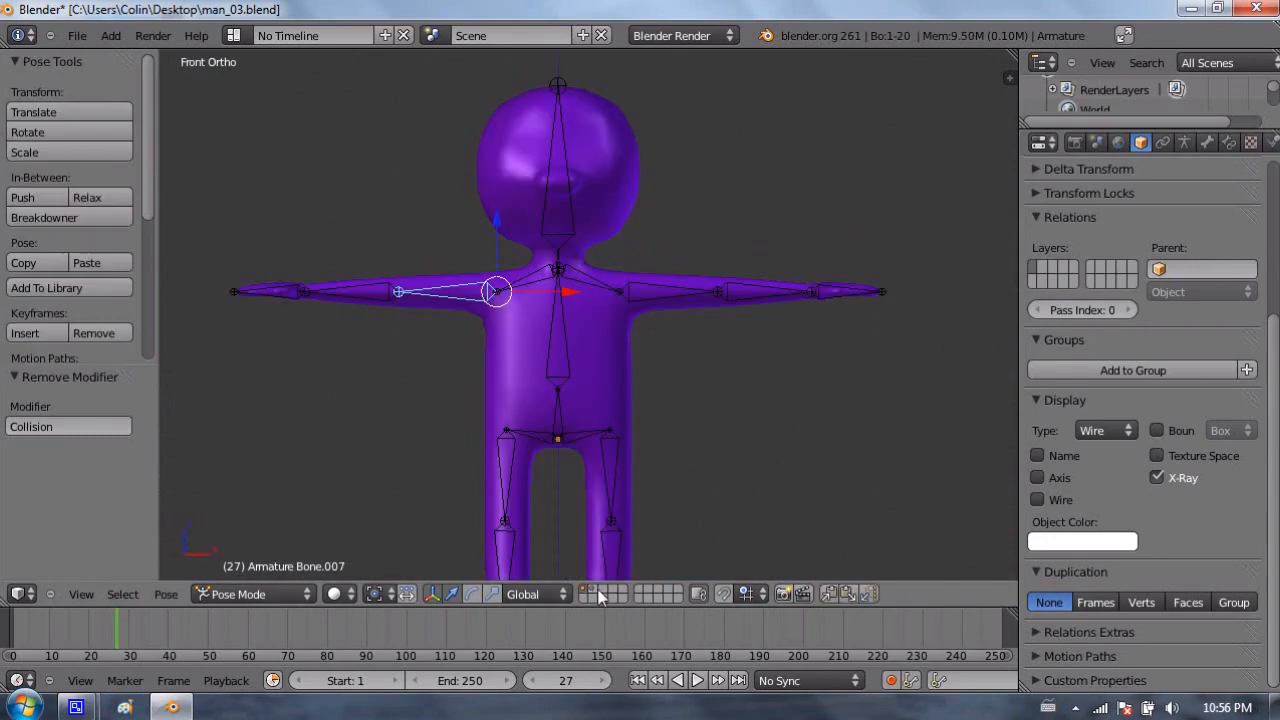
click(593, 595)
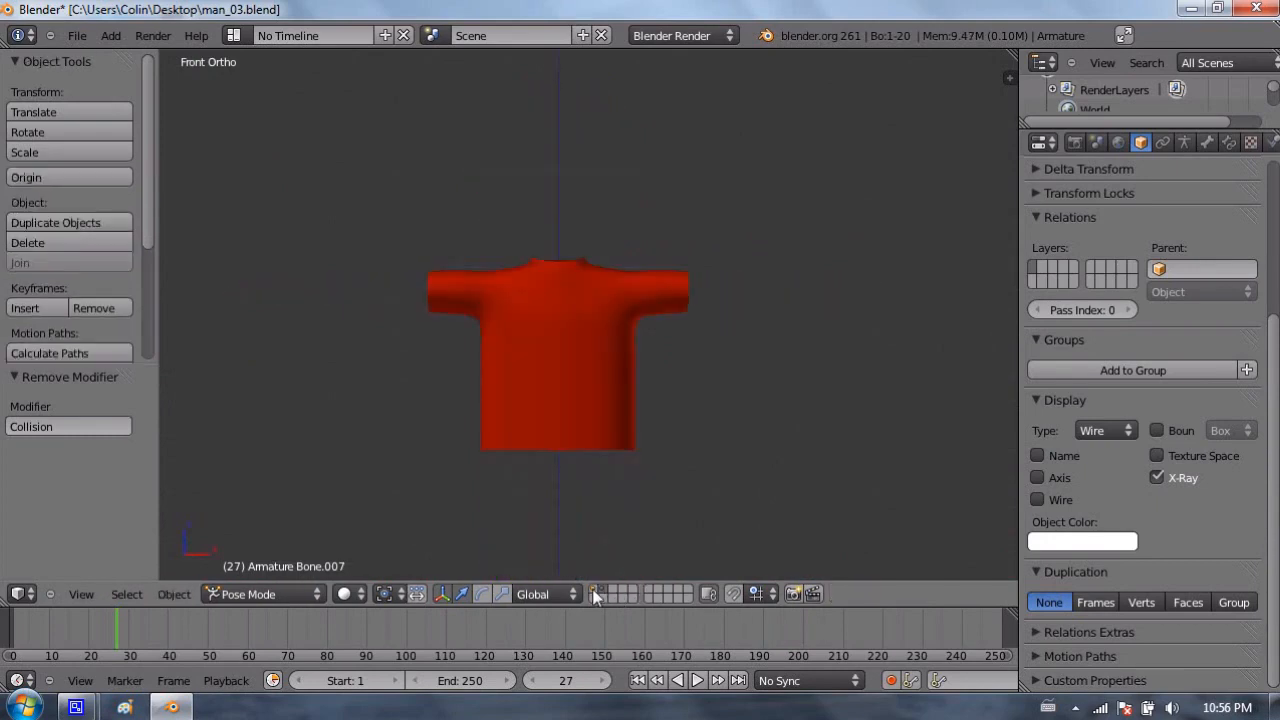
click(593, 590)
scroll(672, 262, down, 9)
scroll(571, 437, up, 6)
scroll(595, 625, up, 1)
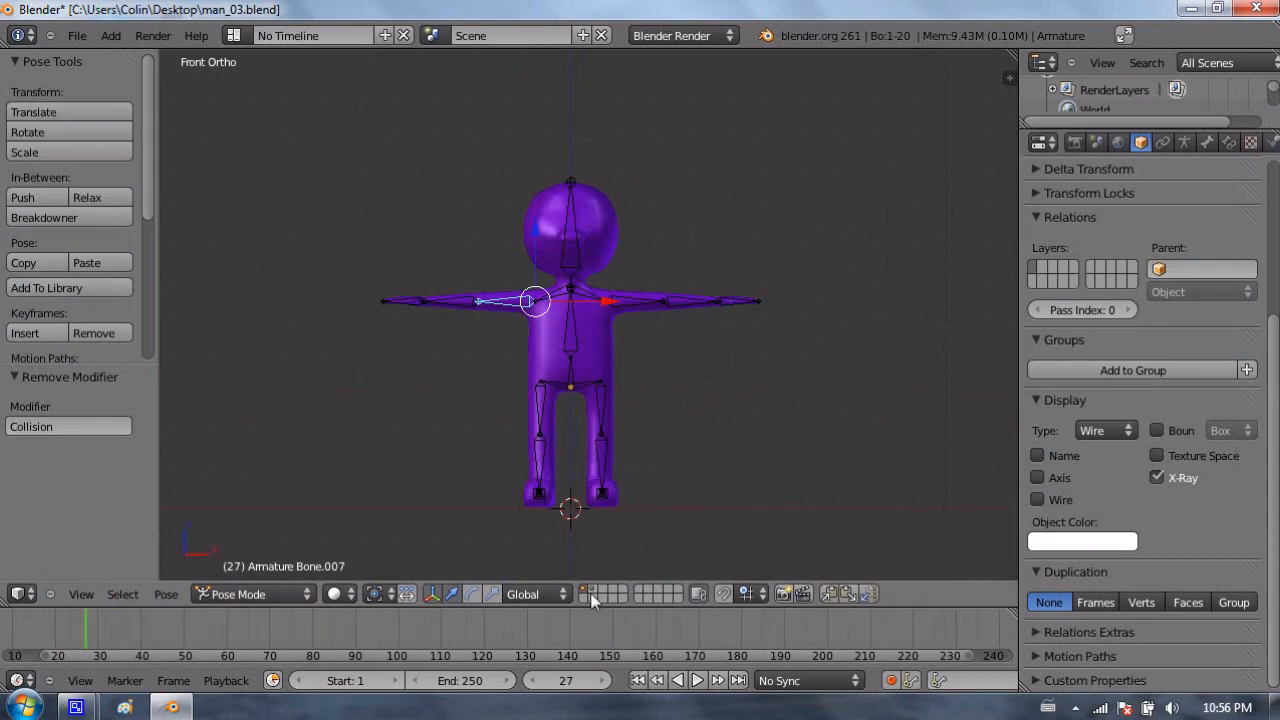
click(590, 594)
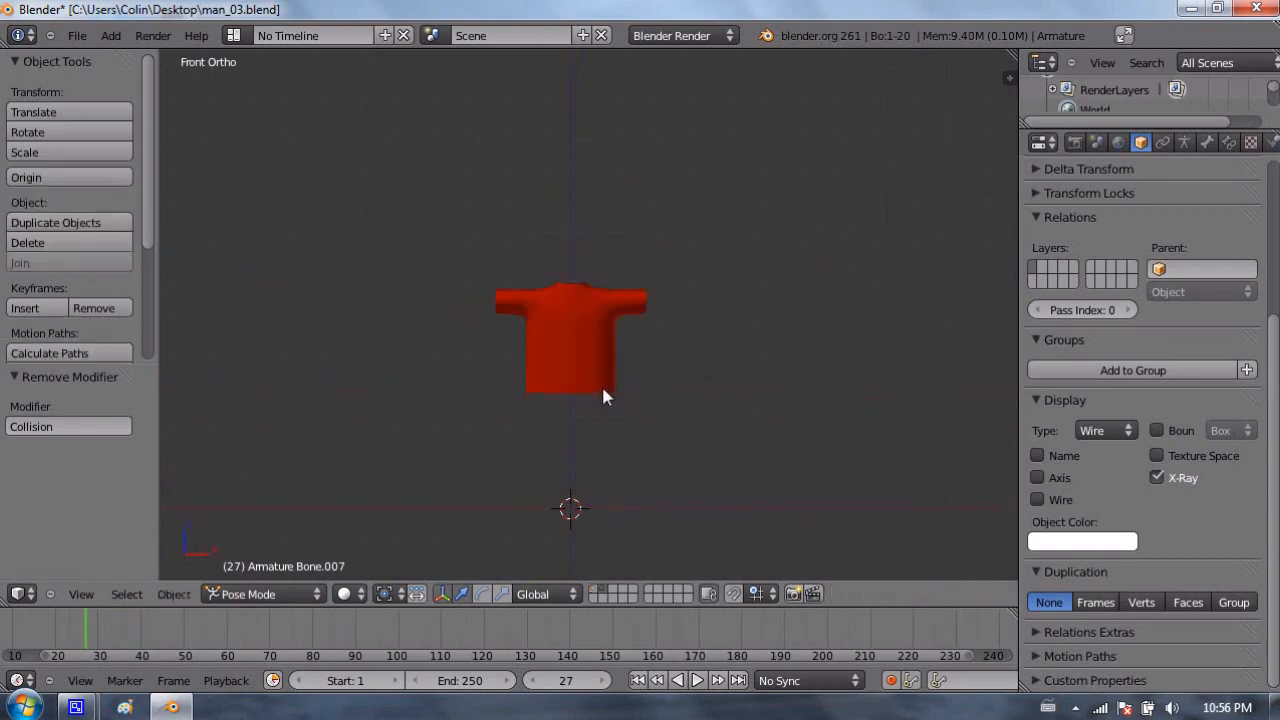
Step: Move the red shirt to the first layer with the rigged man, and show that layer
right_click(582, 310)
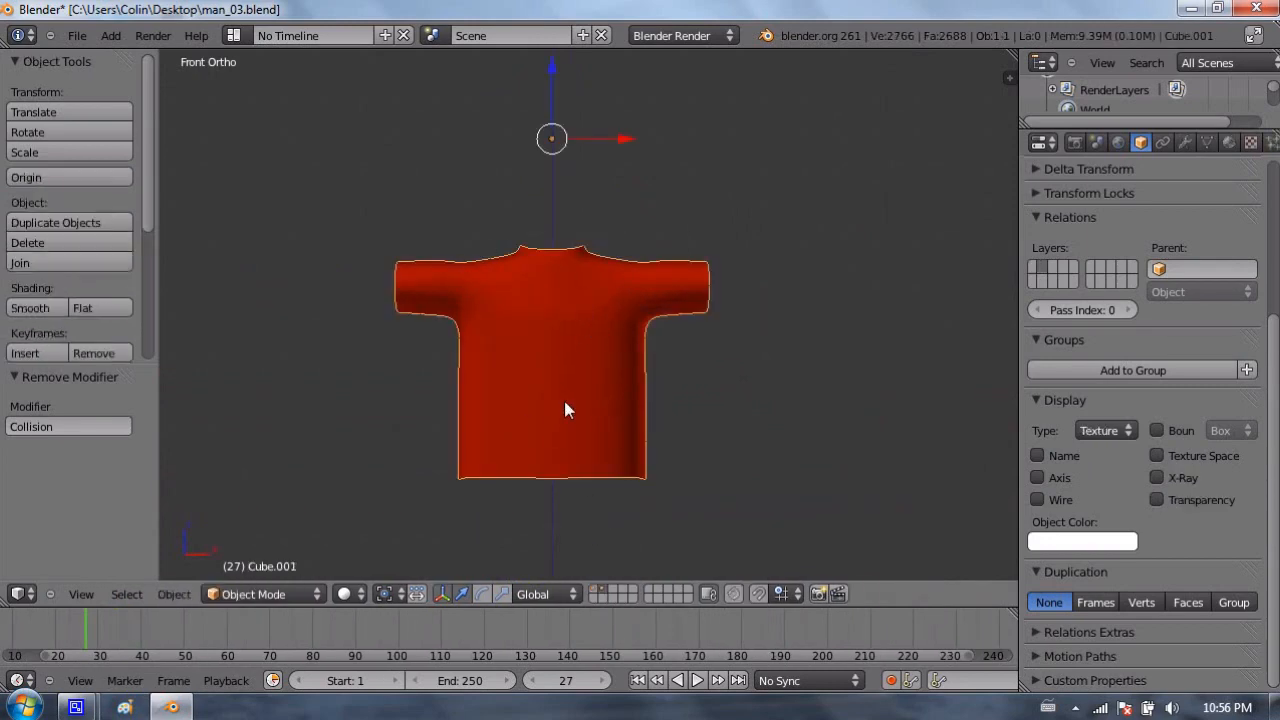
key(m)
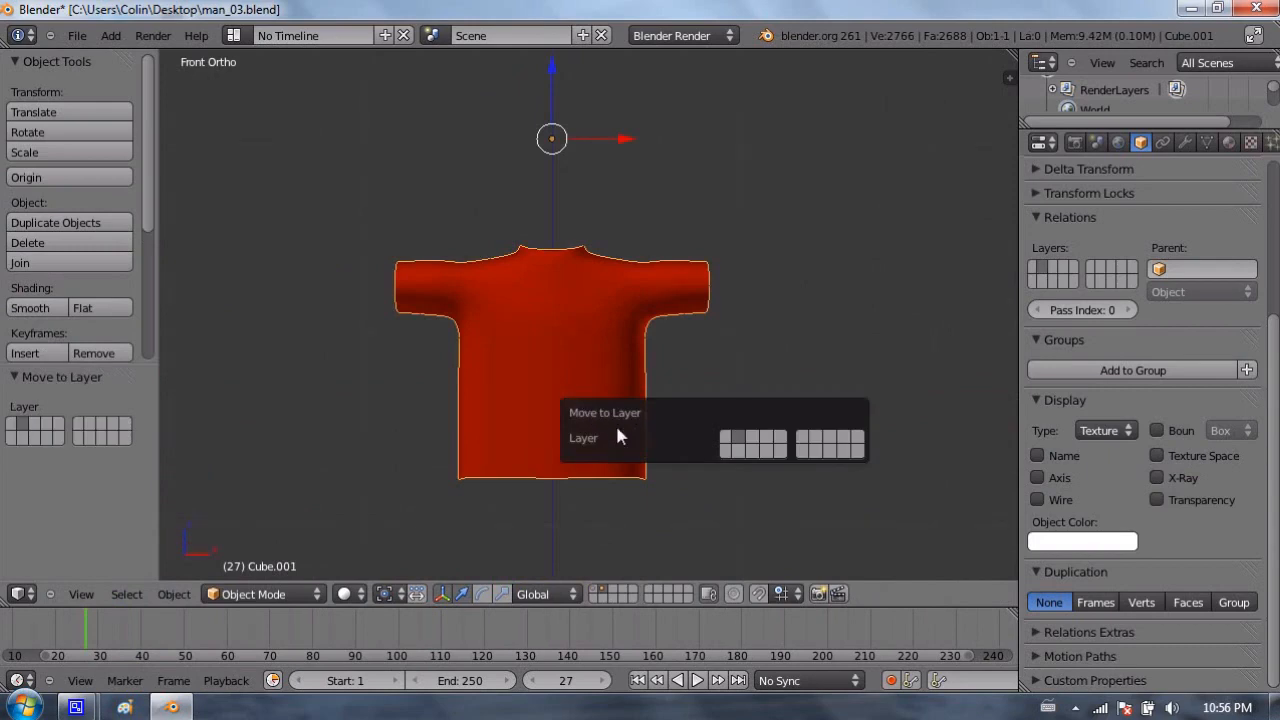
click(726, 440)
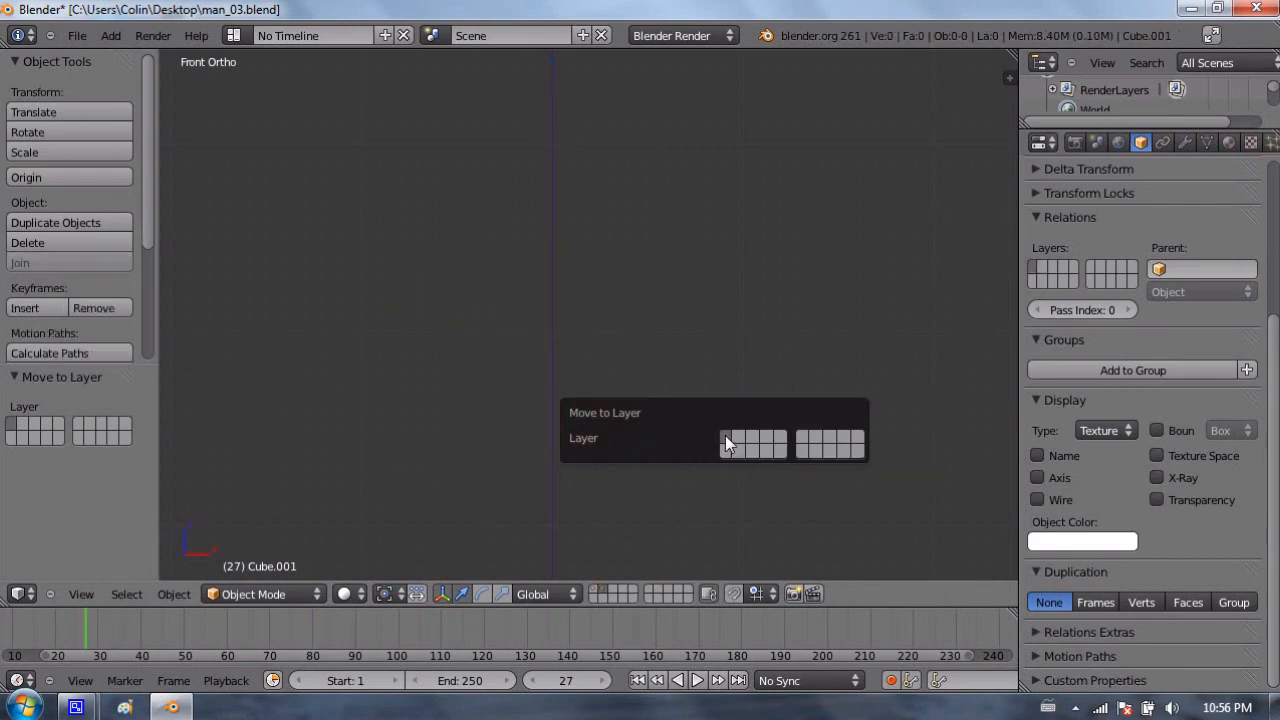
click(596, 594)
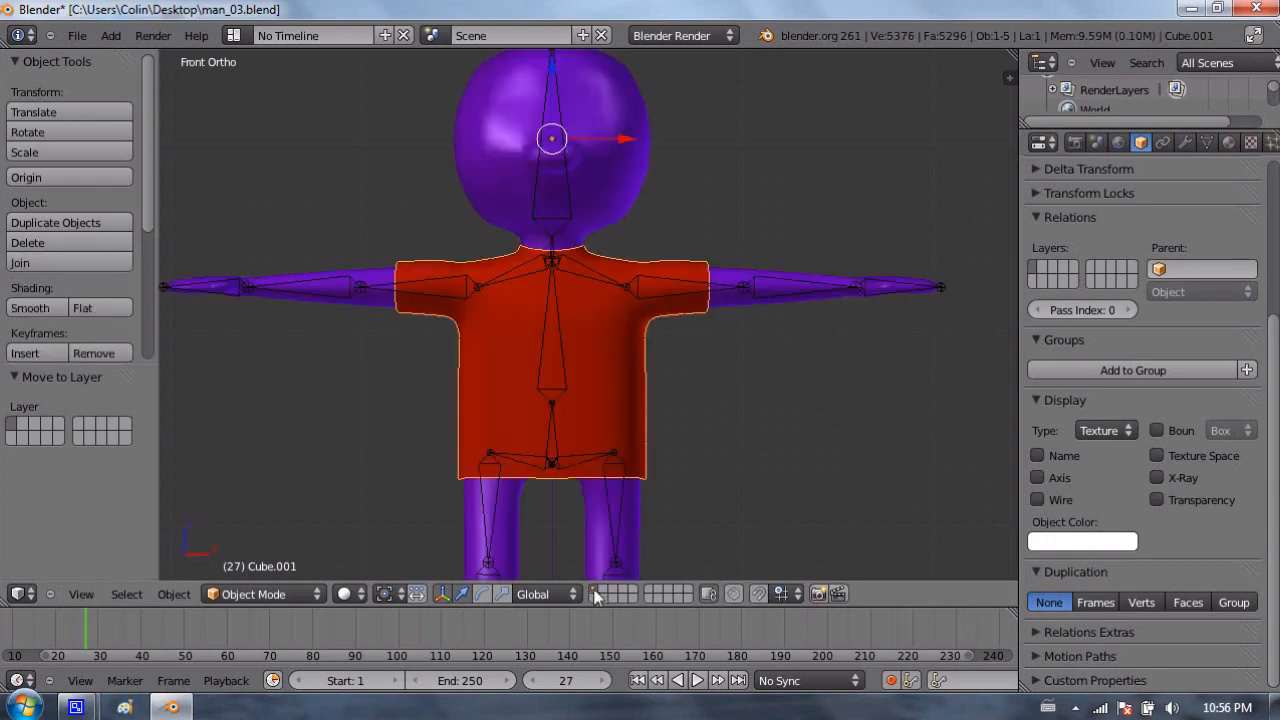
Step: Examine the shirt's mesh in Edit Mode and its fit on the man from an angle and from the front
scroll(544, 318, up, 1)
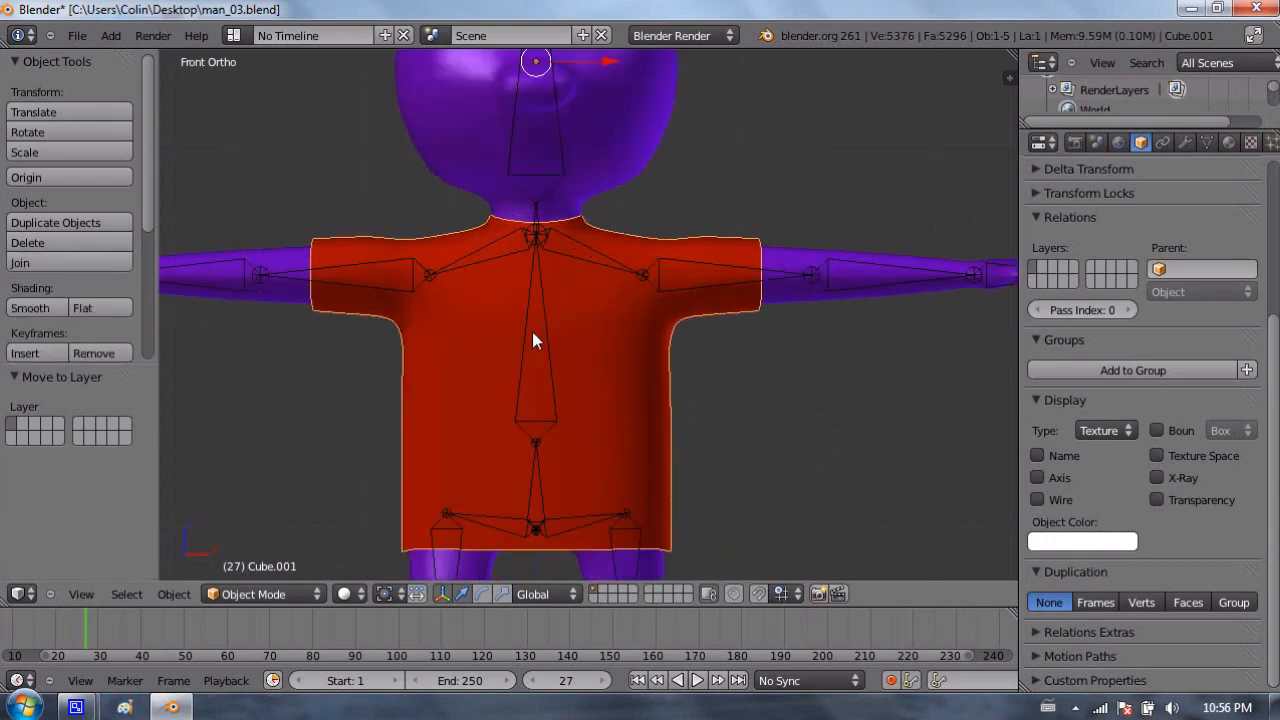
key(Tab)
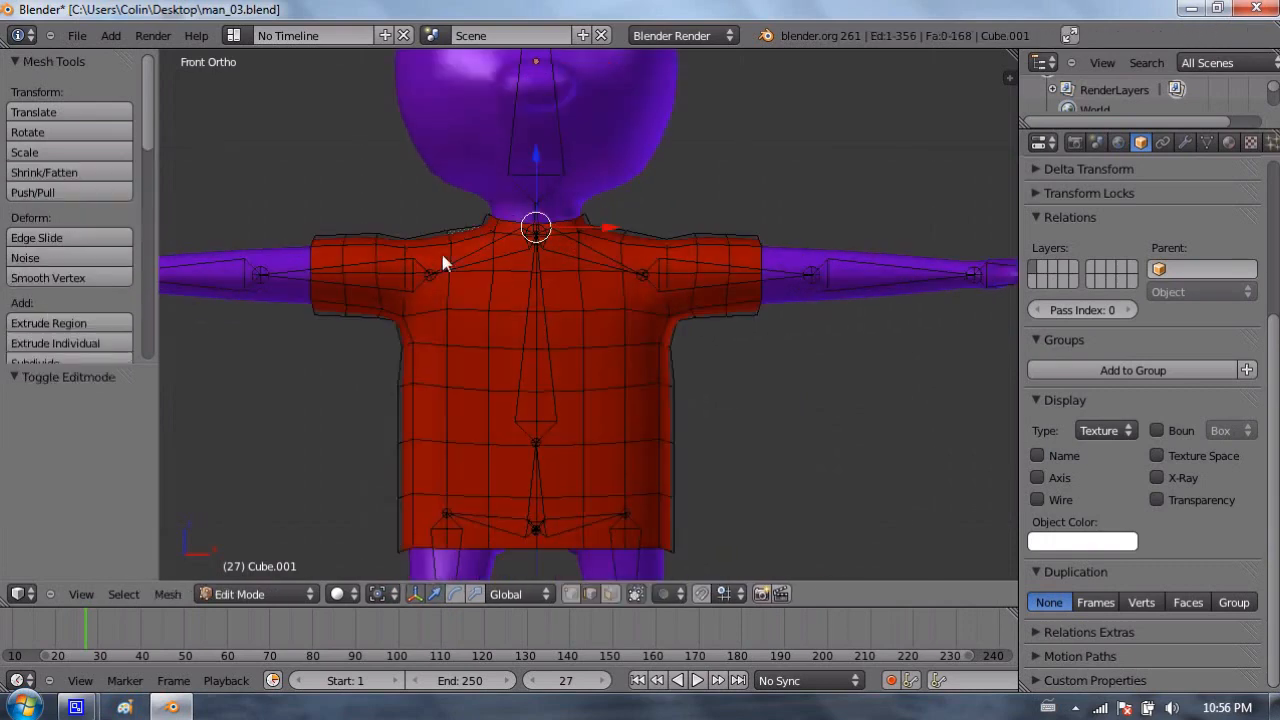
key(Tab)
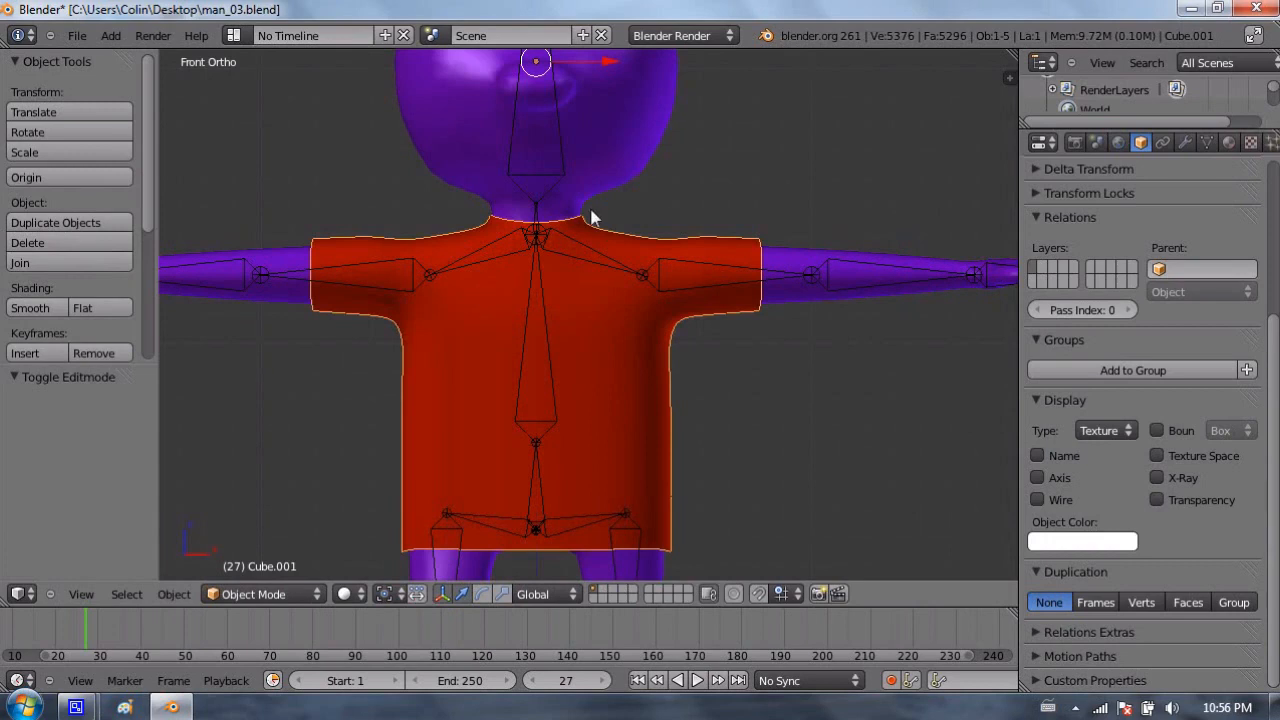
middle_drag(676, 230, 646, 277)
key(Tab)
key(Tab)
scroll(560, 282, down, 3)
middle_drag(601, 378, 623, 315)
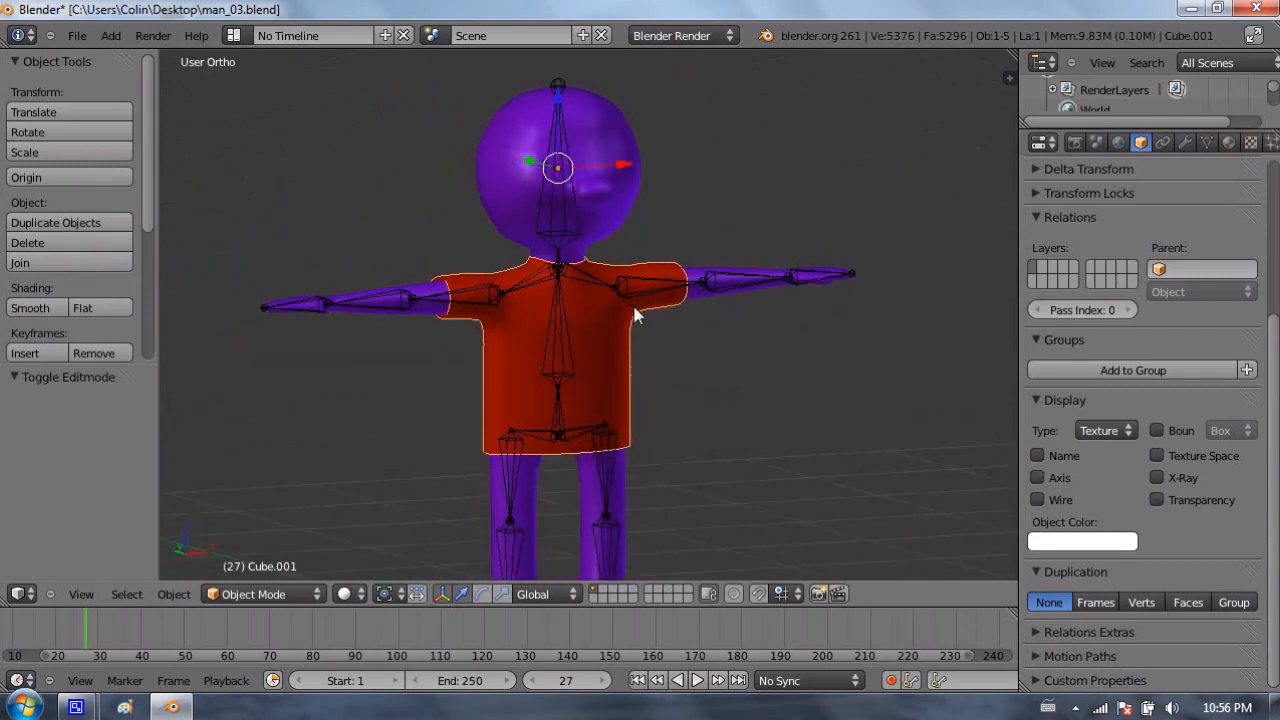
key(KP_1)
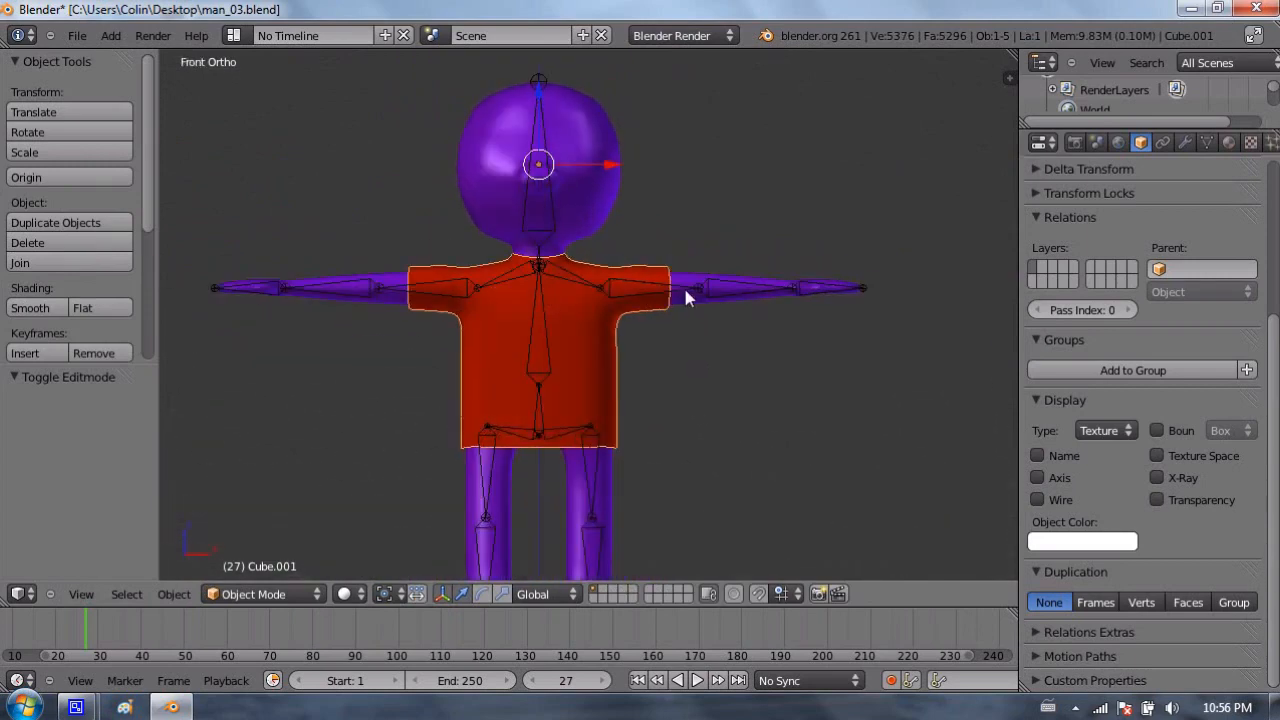
Step: Try rotating the upper arm bone inside the shirt sleeve in Pose Mode, cancel it, and reselect the shirt
right_click(682, 285)
key(ctrl+Tab)
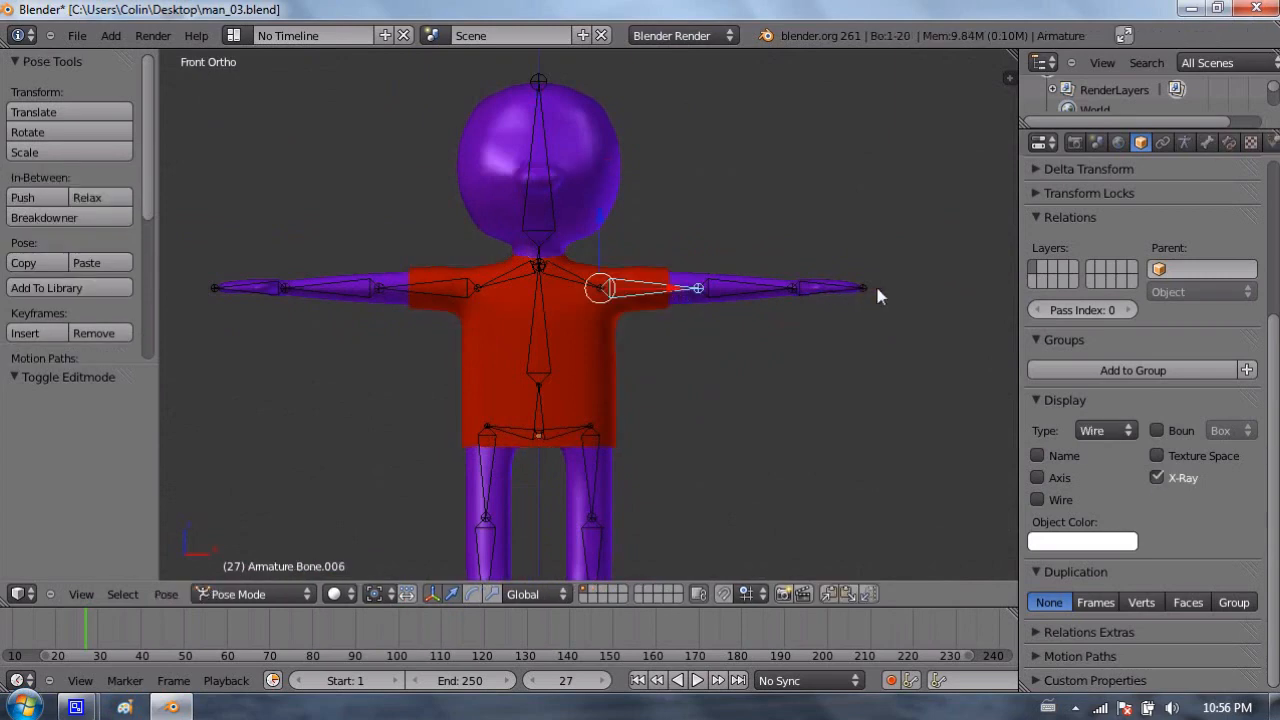
key(r)
key(Escape)
right_click(574, 312)
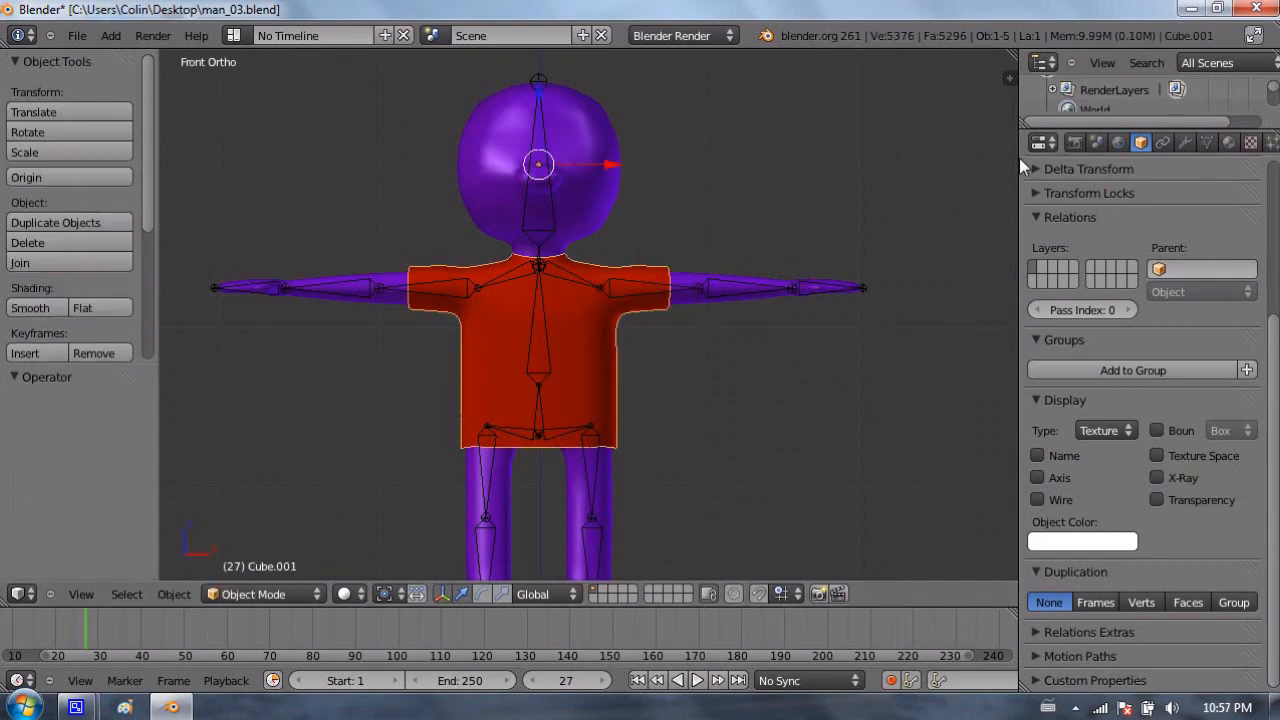
Step: Widen the properties area and display the shirt's physics options
drag(1019, 158, 950, 153)
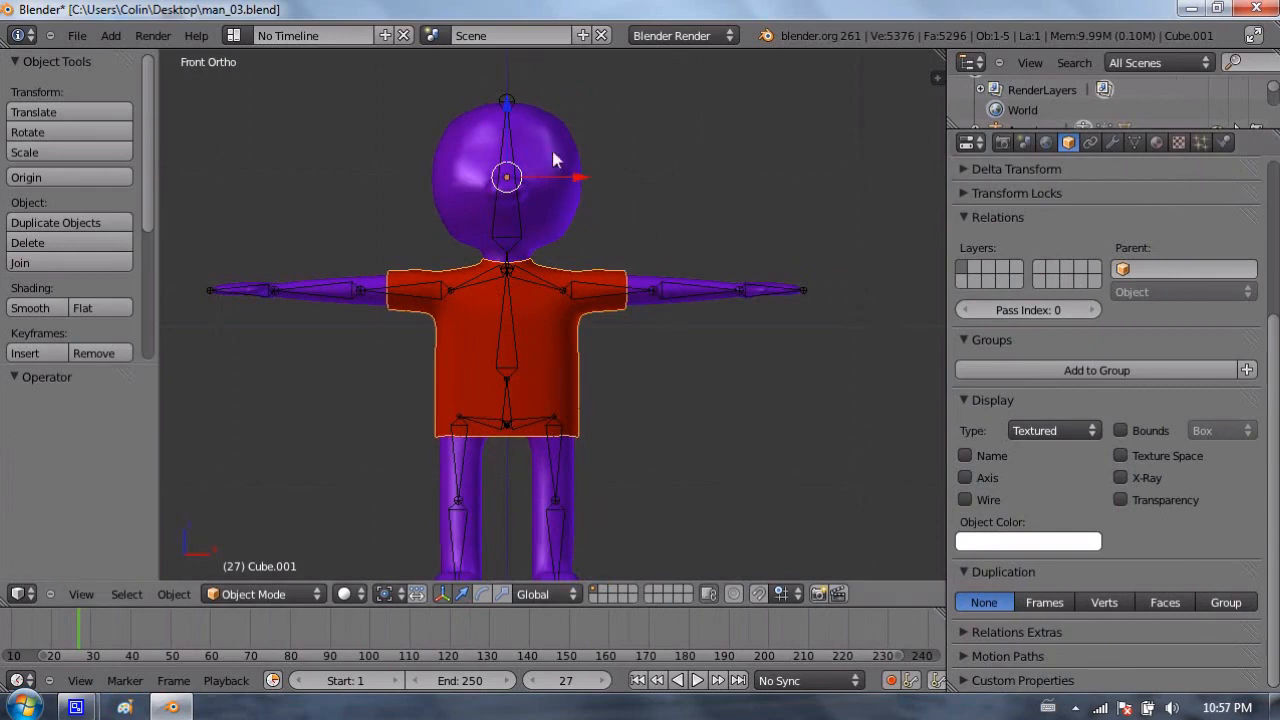
click(1224, 142)
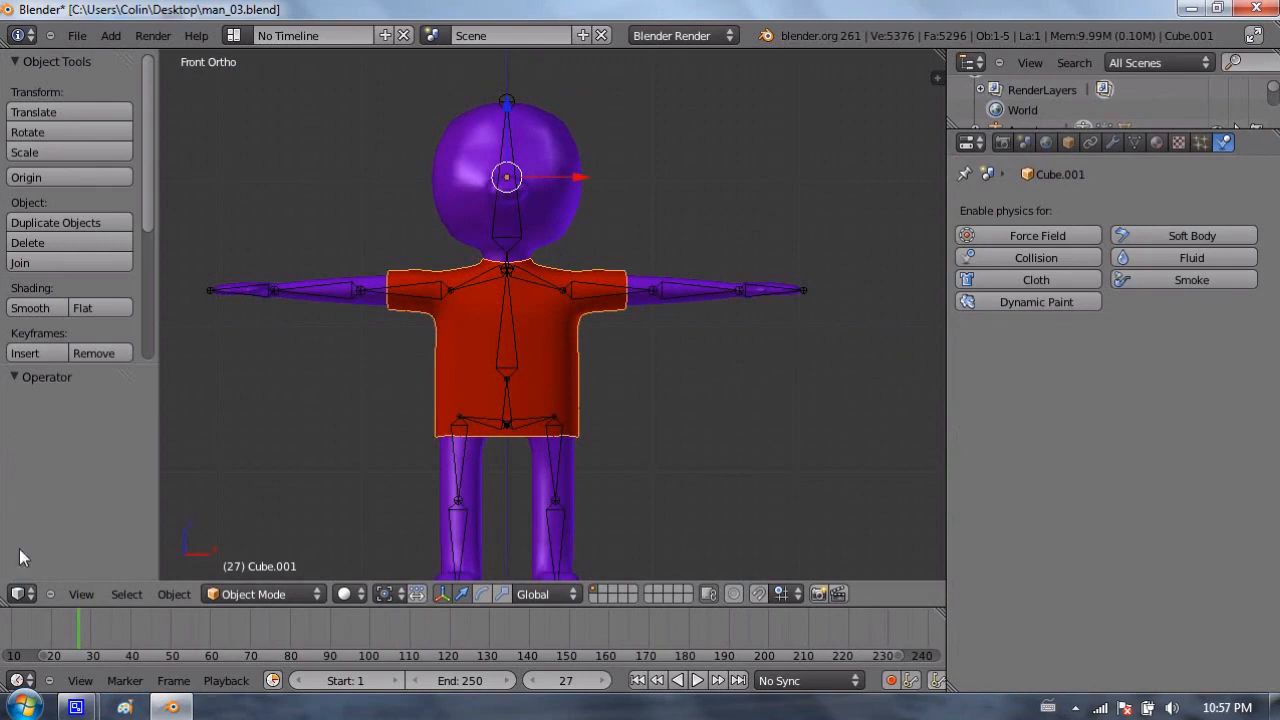
middle_drag(158, 627, 369, 632)
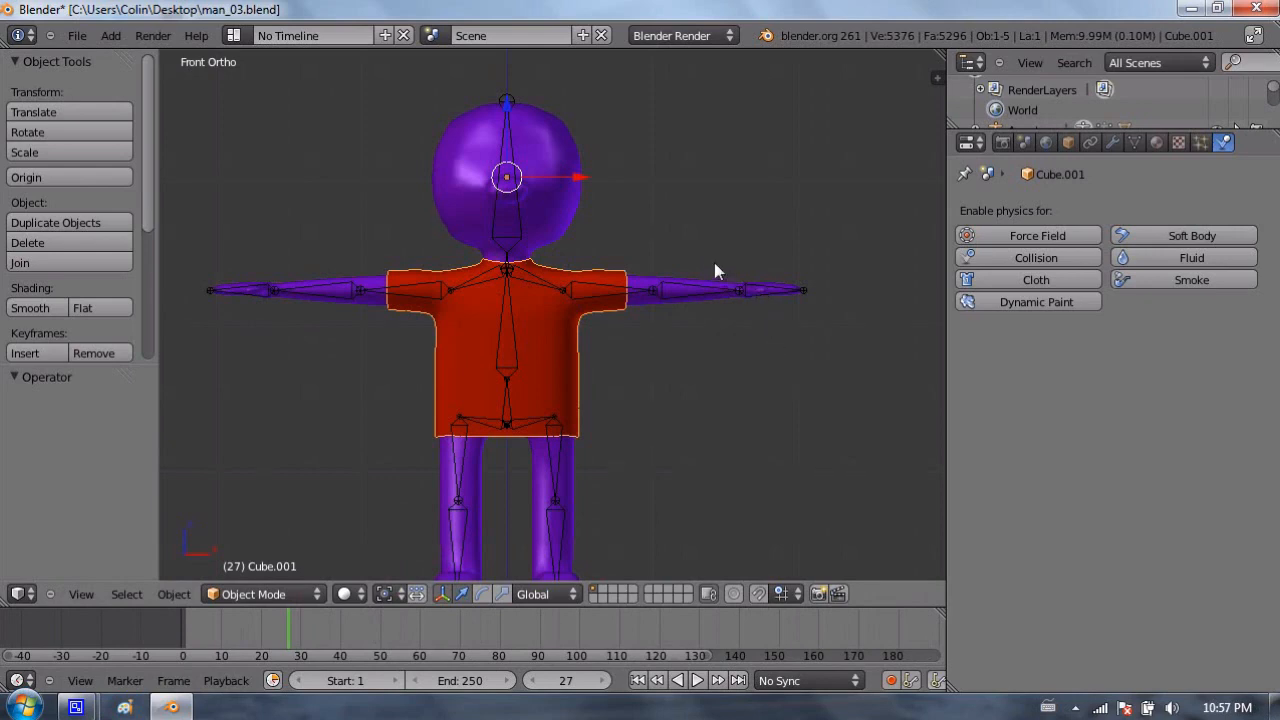
Step: Examine how the shirt fits the man around the neck, sleeves and torso
scroll(714, 262, up, 2)
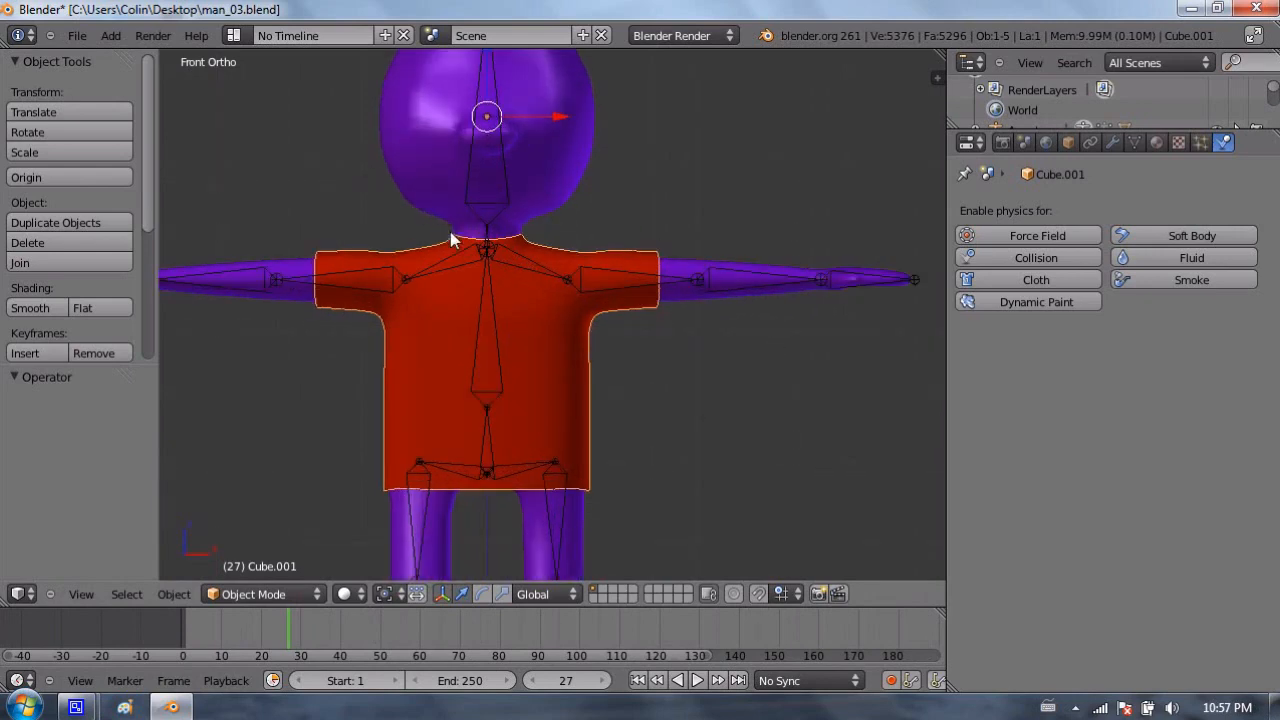
shift+middle_drag(494, 237, 616, 268)
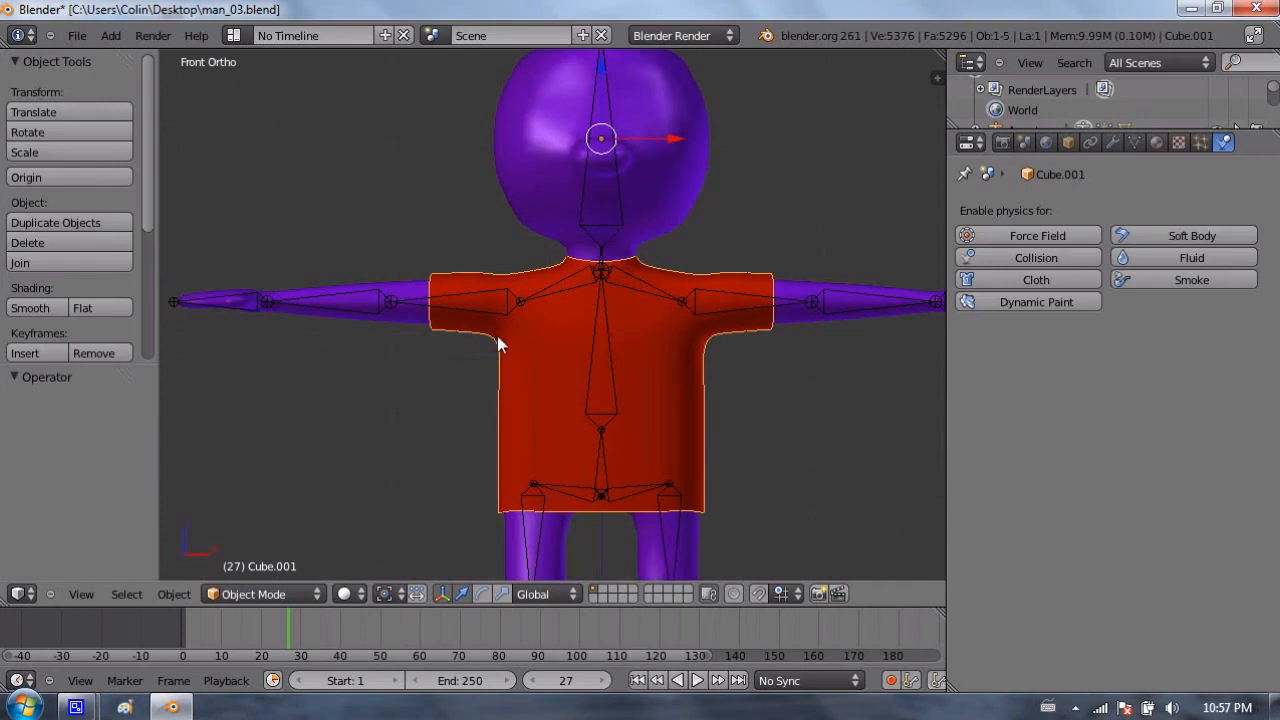
scroll(622, 270, down, 2)
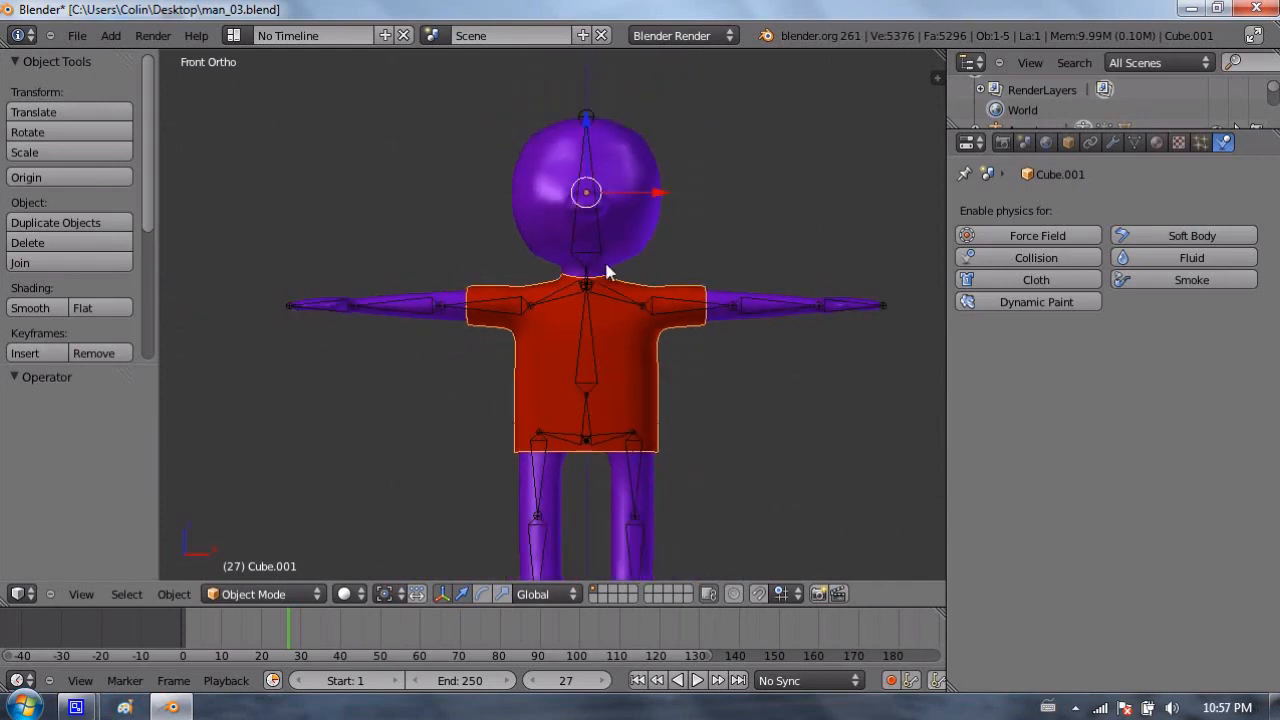
scroll(510, 280, down, 1)
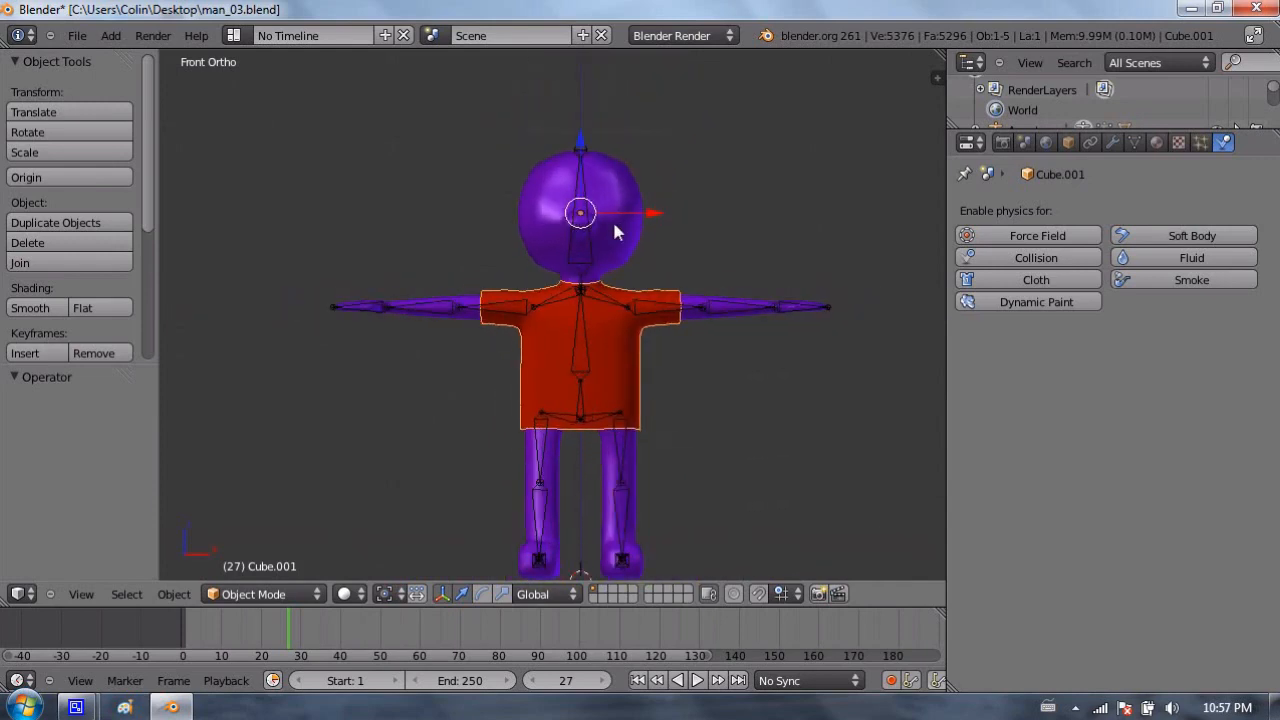
scroll(579, 232, up, 2)
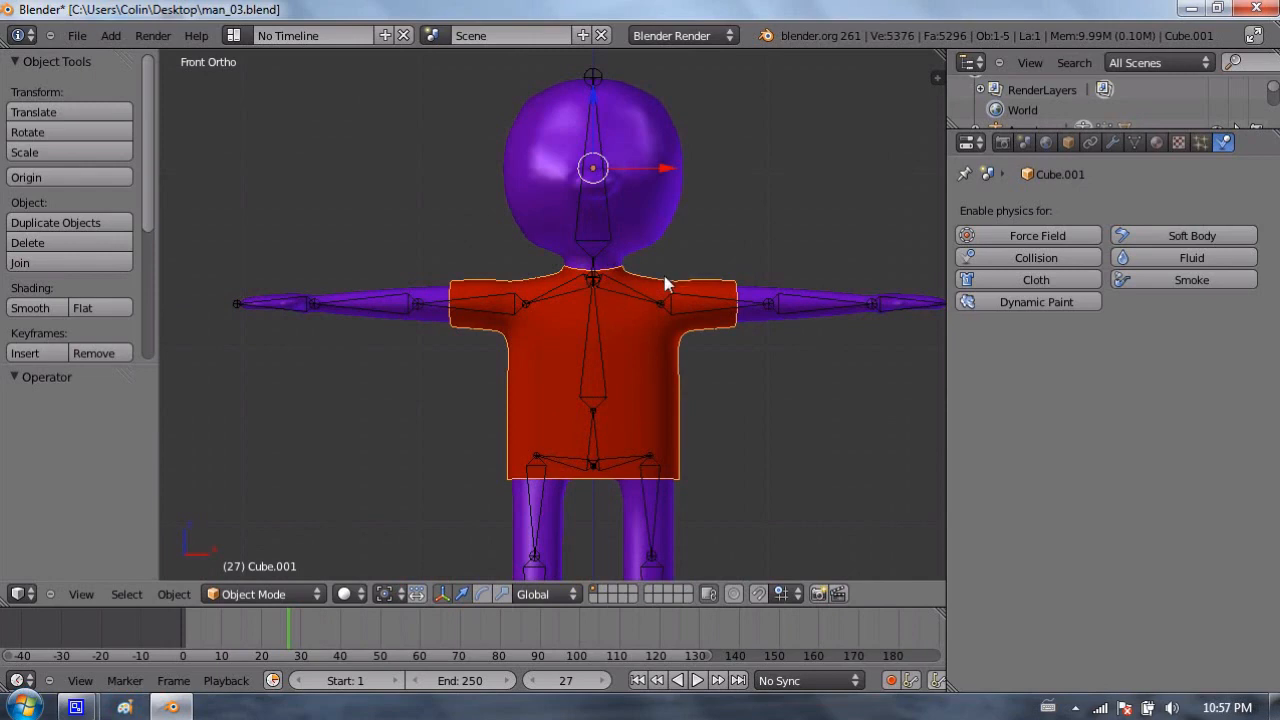
scroll(737, 235, down, 2)
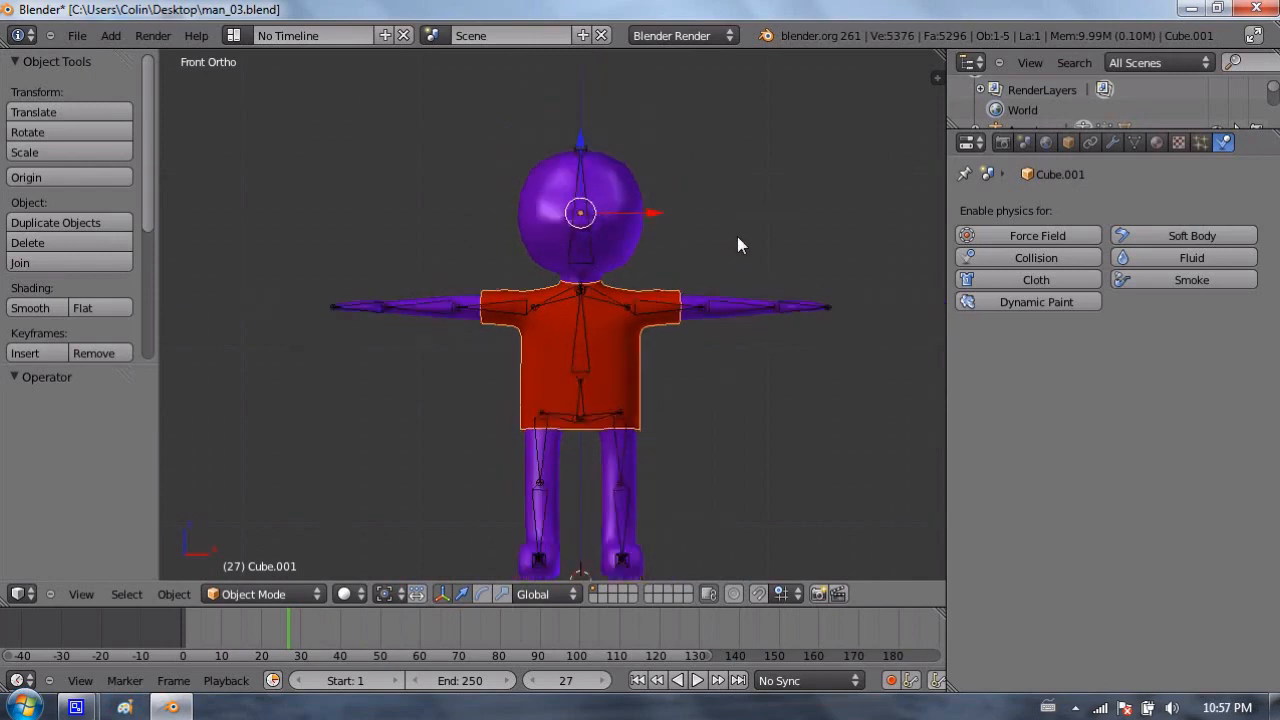
scroll(737, 236, up, 1)
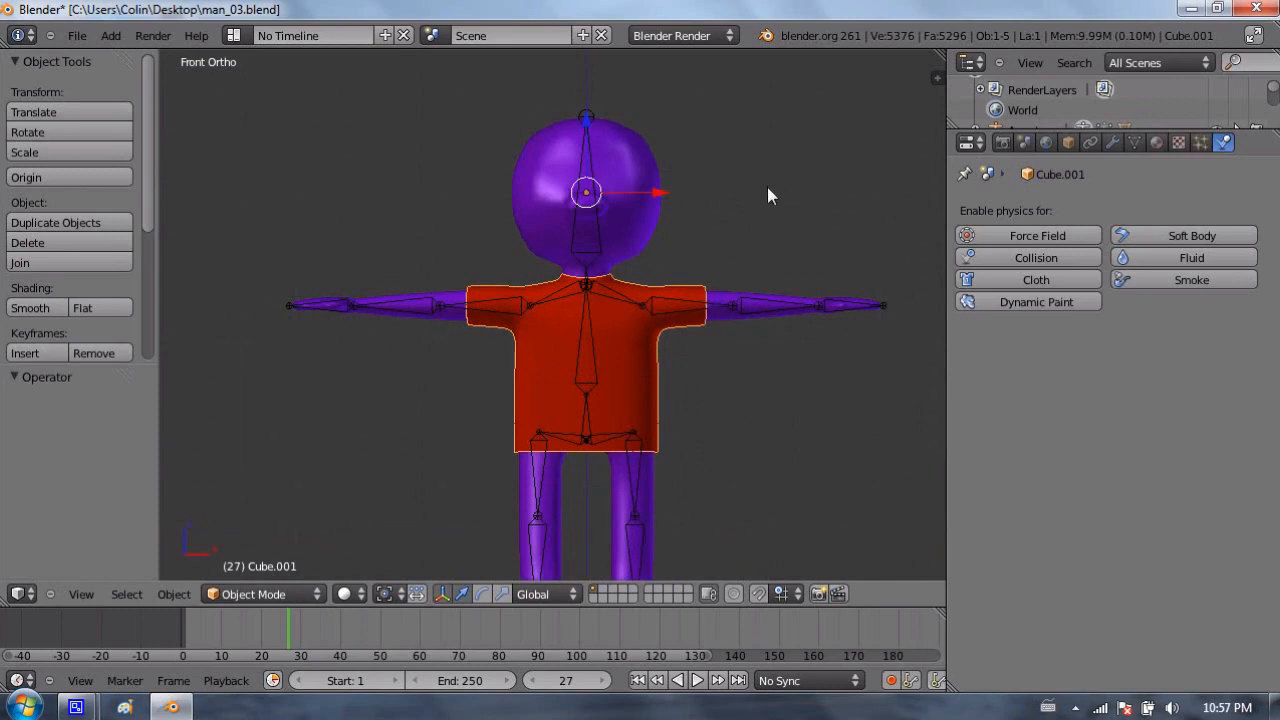
scroll(592, 300, up, 3)
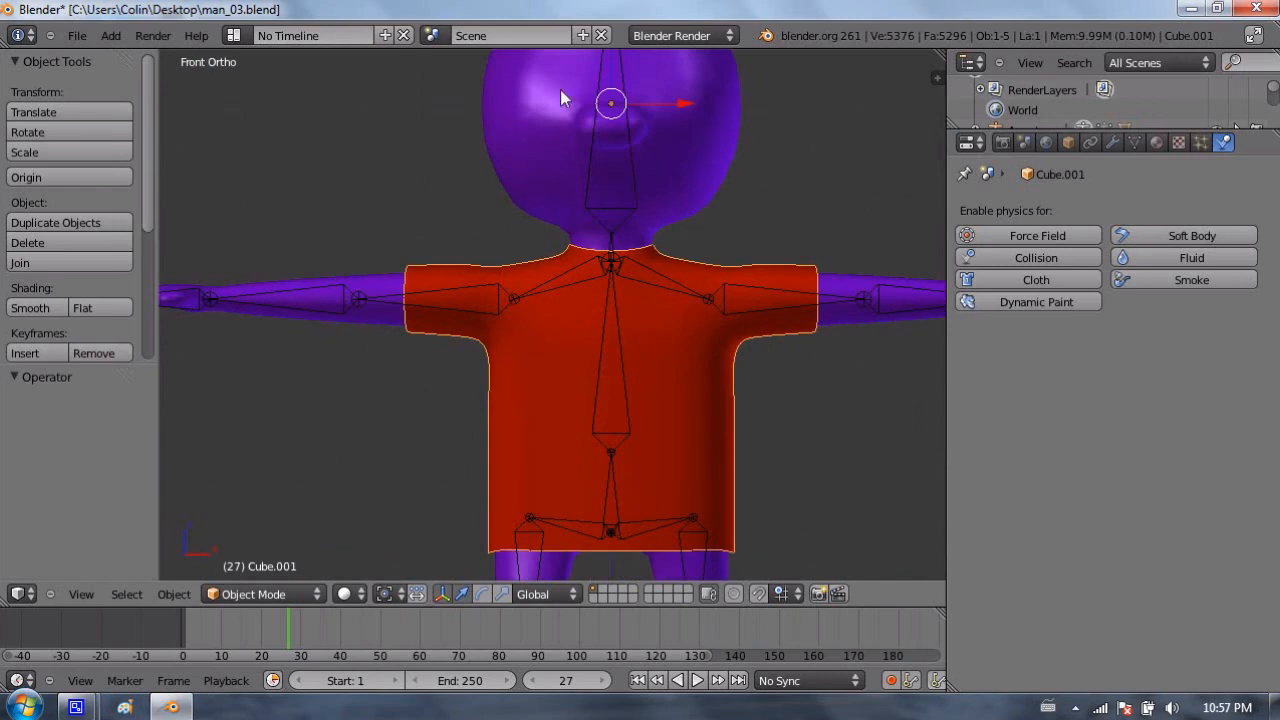
Step: Select the man's body to view its physics options, and reselect the shirt
right_click(629, 196)
shift+middle_drag(673, 176, 594, 163)
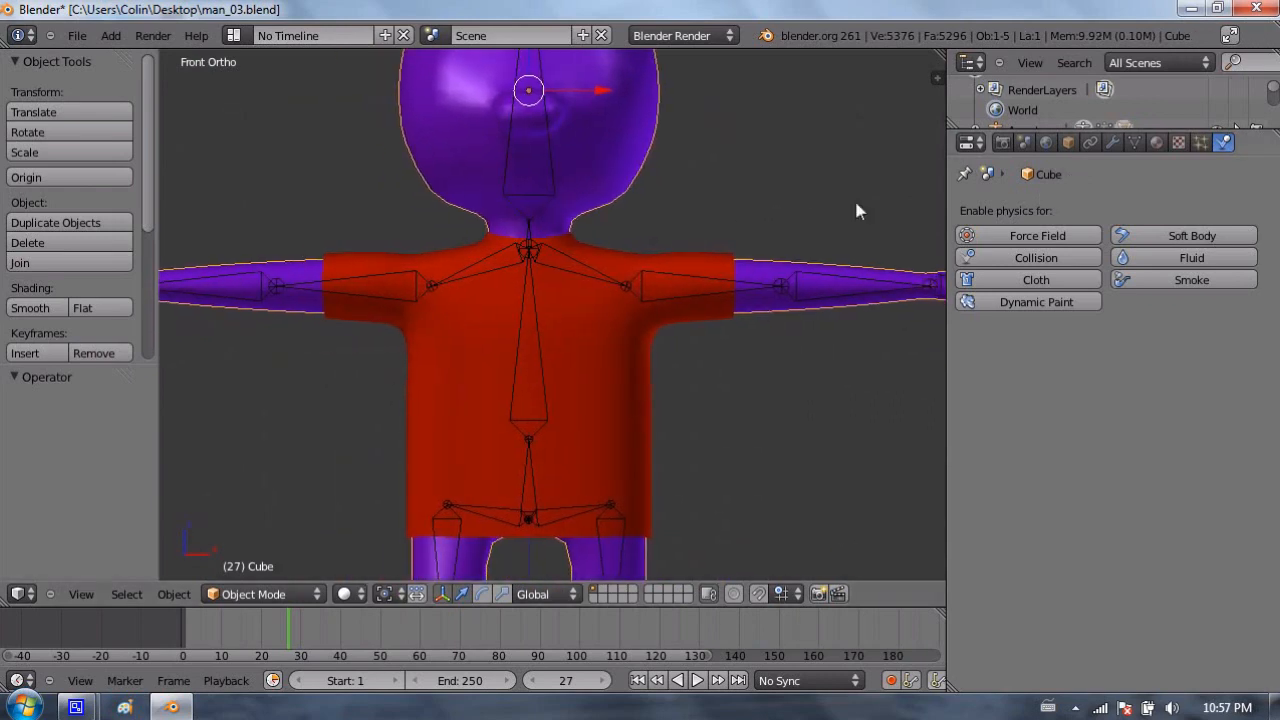
right_click(672, 266)
right_click(676, 263)
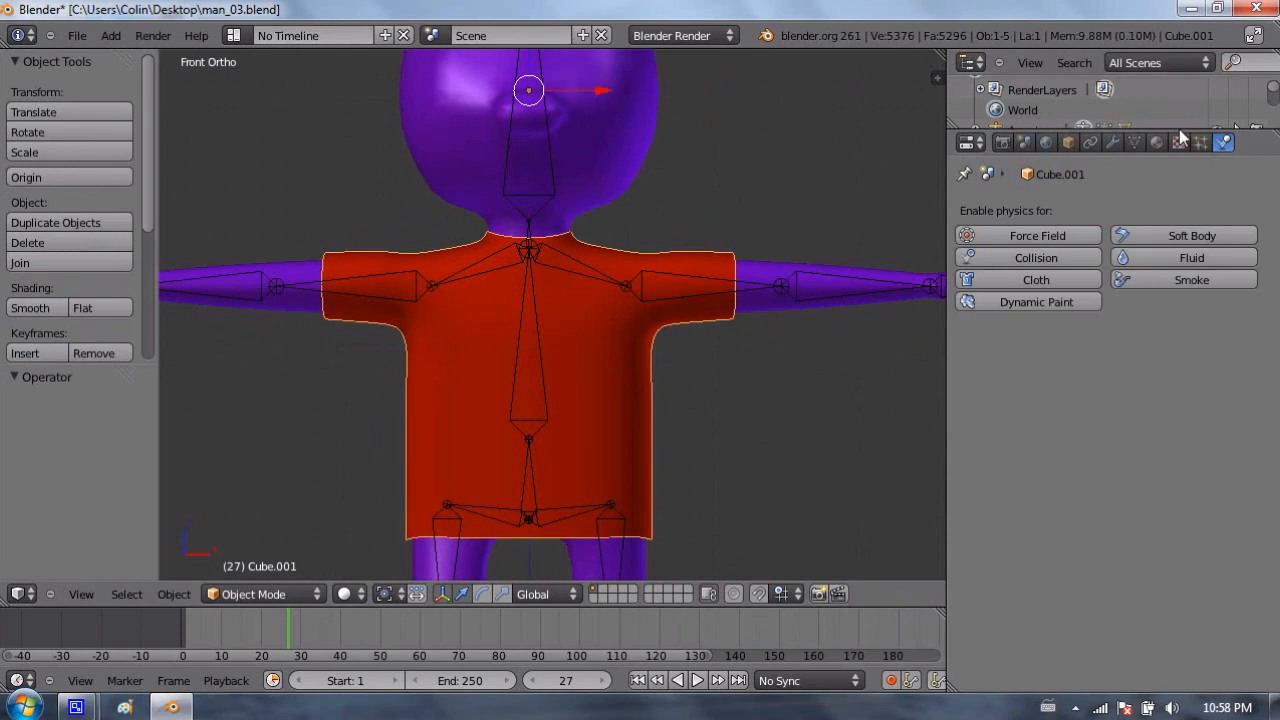
Step: Enlarge the outliner and rename the shirt object as shirt
drag(1177, 130, 1160, 340)
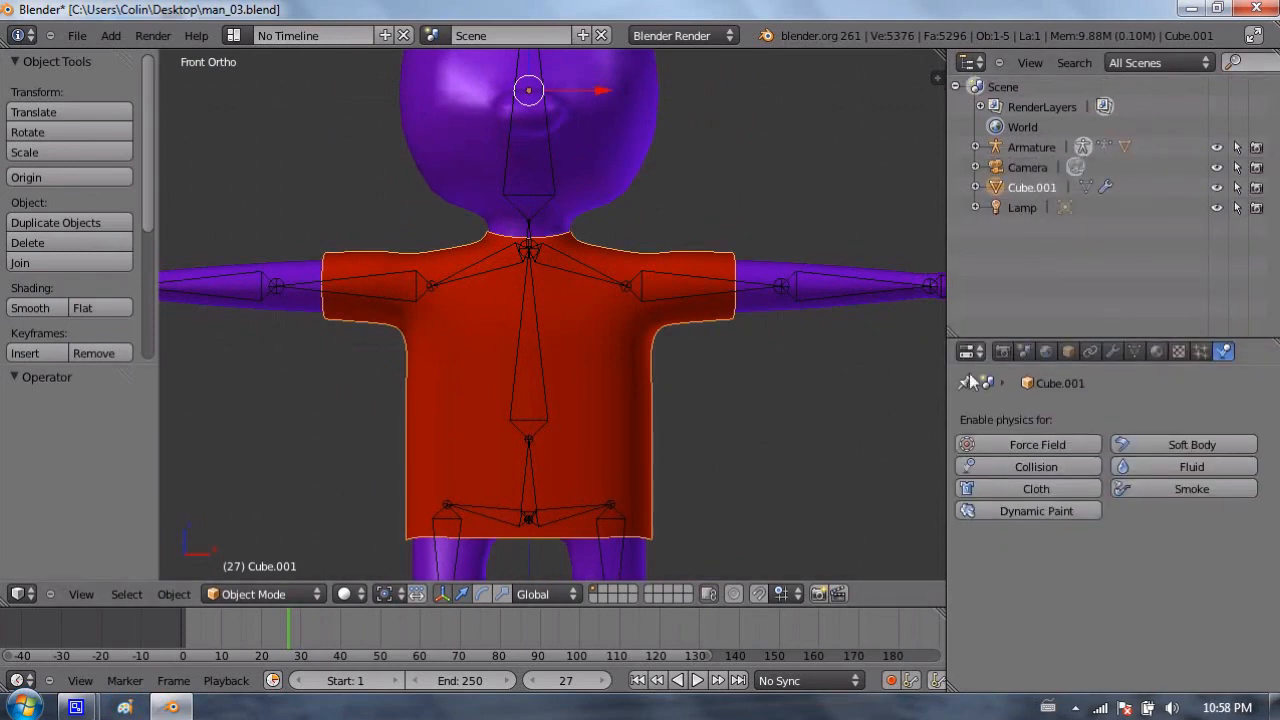
click(1068, 352)
scroll(1073, 430, up, 5)
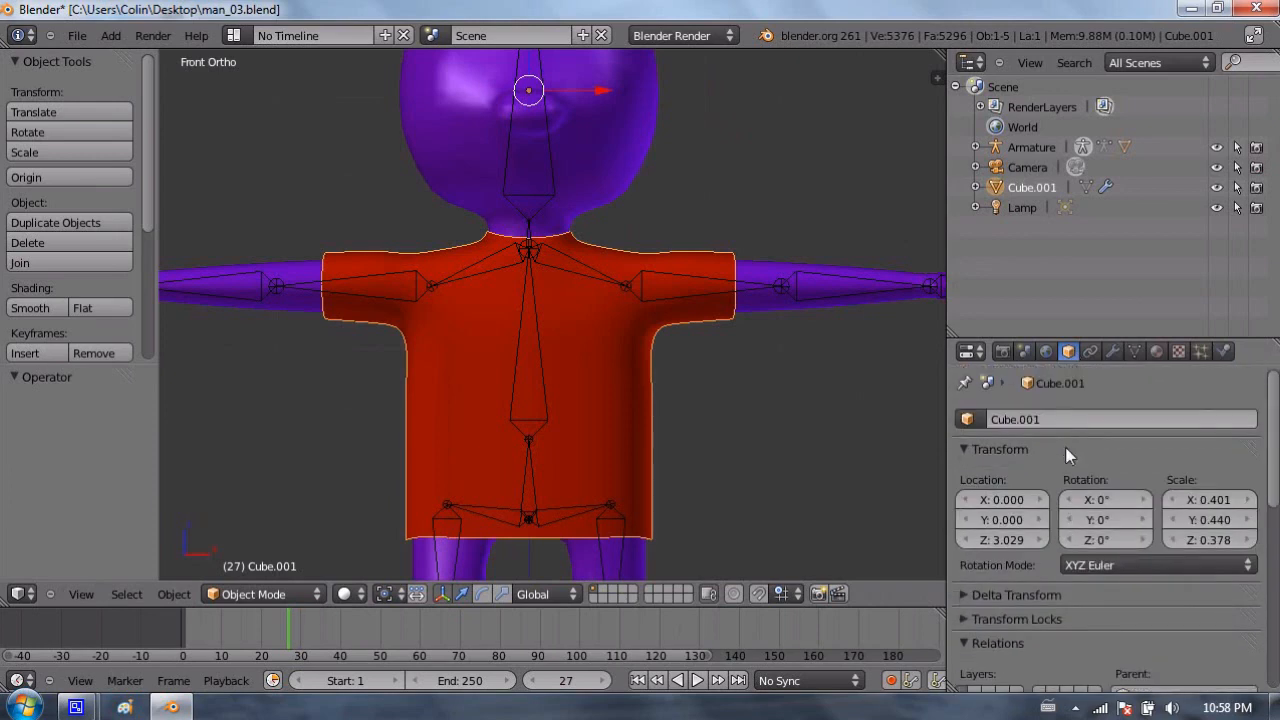
text(shirt)
key(Return)
Step: Select the man's body mesh and rename the object as man
right_click(641, 183)
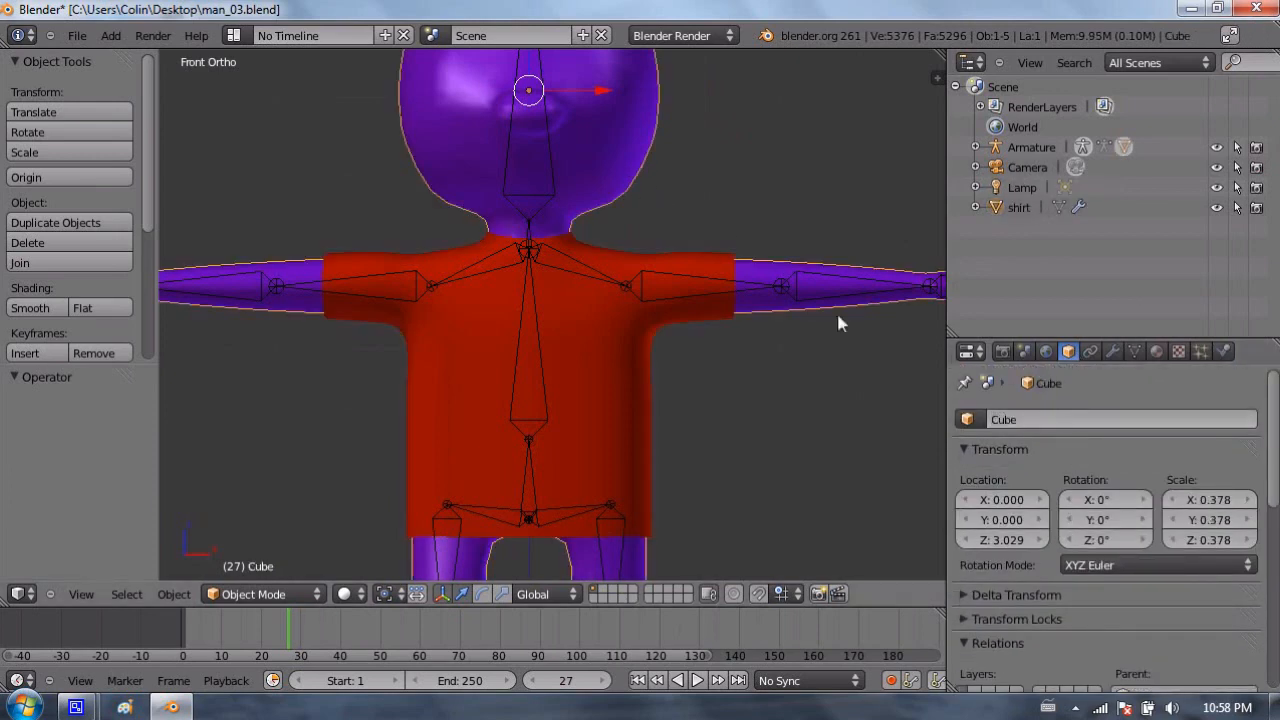
click(1042, 422)
text(man)
key(Return)
Step: Hide the shirt in the scene and select the man's body
right_click(640, 262)
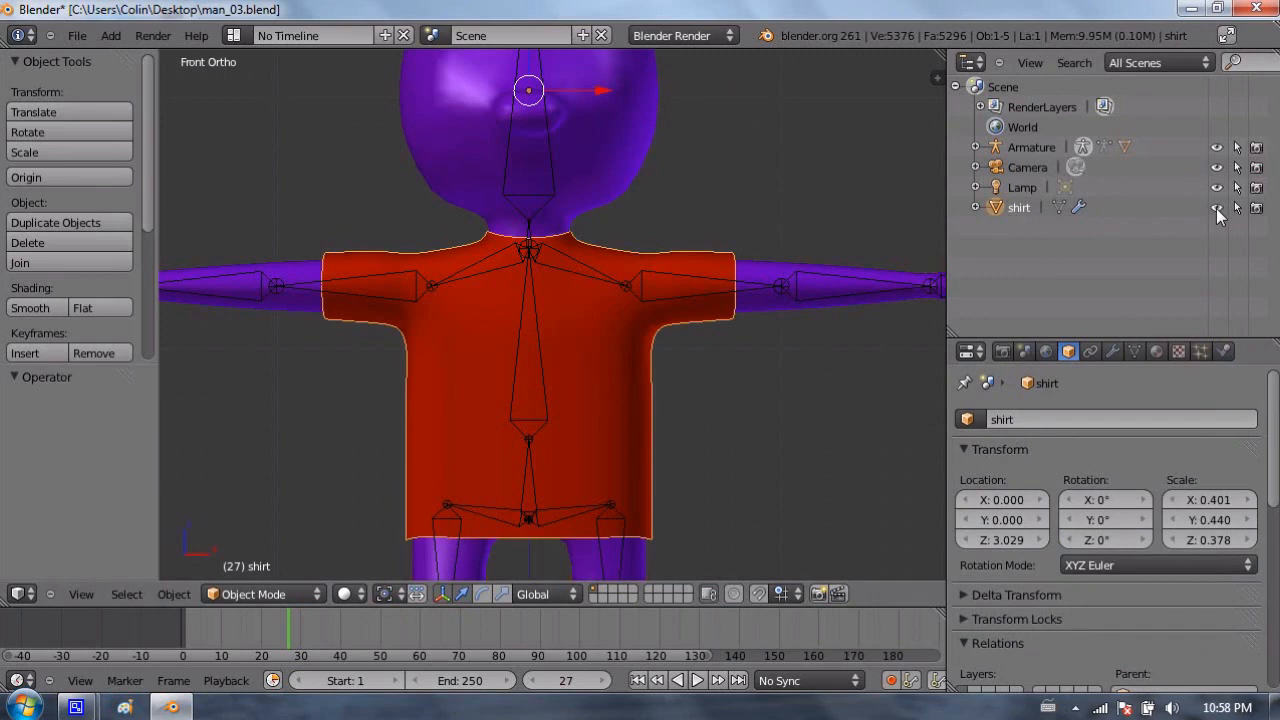
click(1217, 208)
right_click(617, 166)
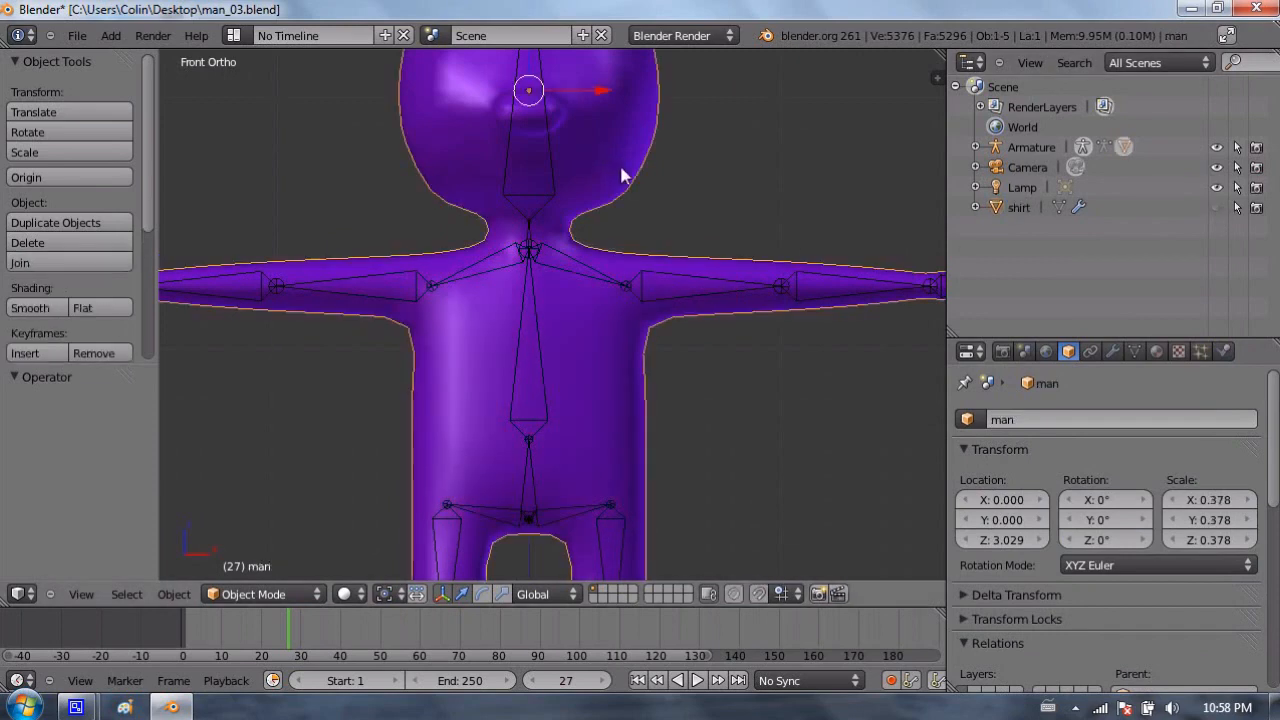
Step: Duplicate the man's body mesh and leave the copy in the same position as the original
click(1217, 207)
click(1217, 207)
scroll(649, 277, down, 3)
shift+middle_drag(585, 298, 631, 250)
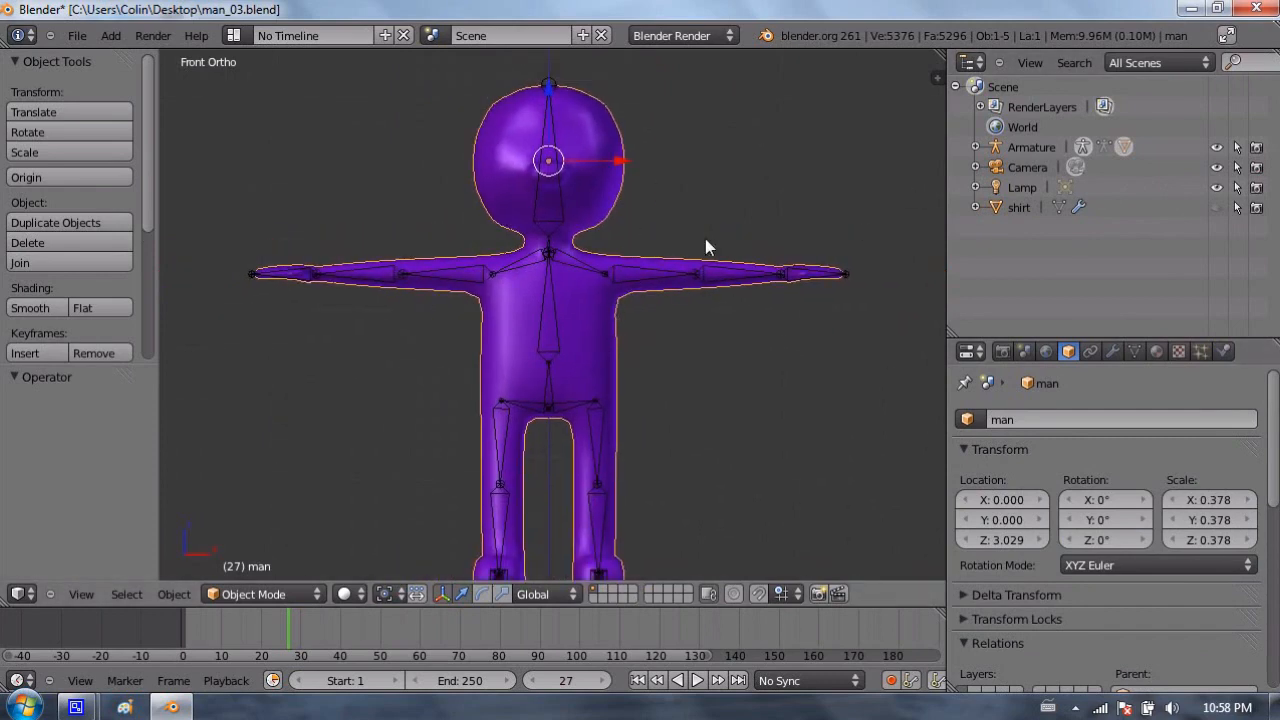
key(shift+d)
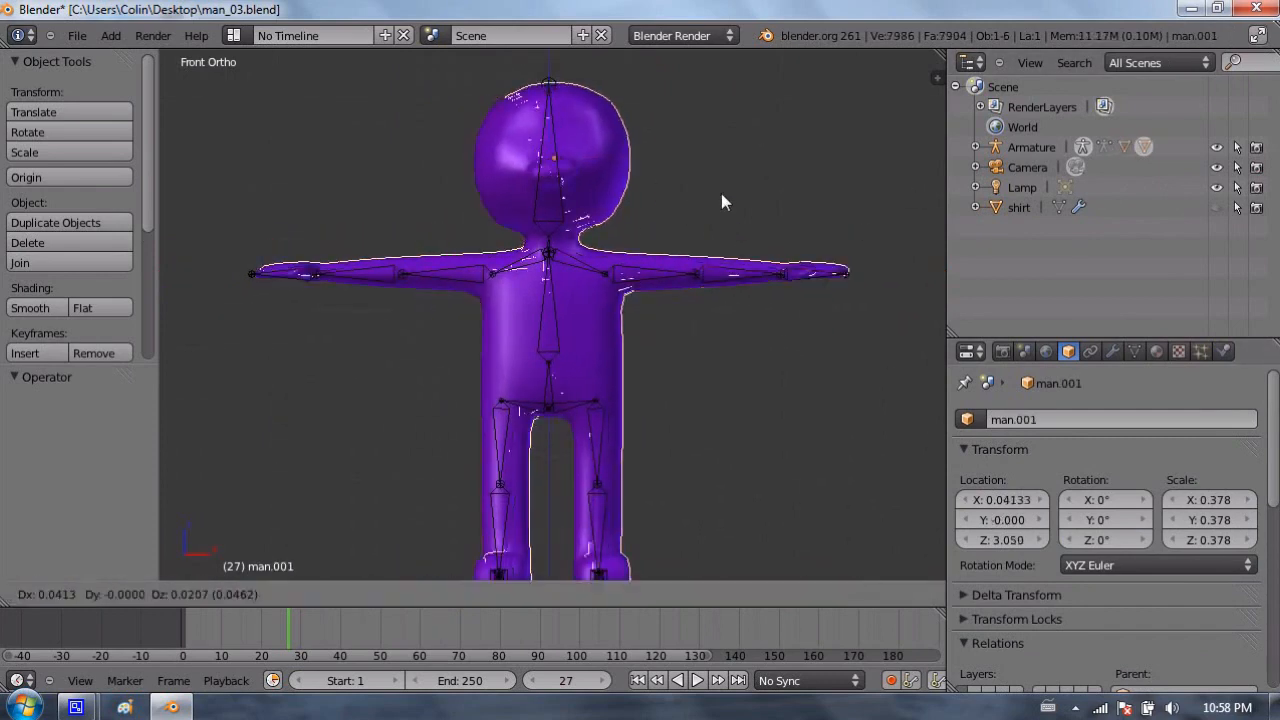
right_click(870, 118)
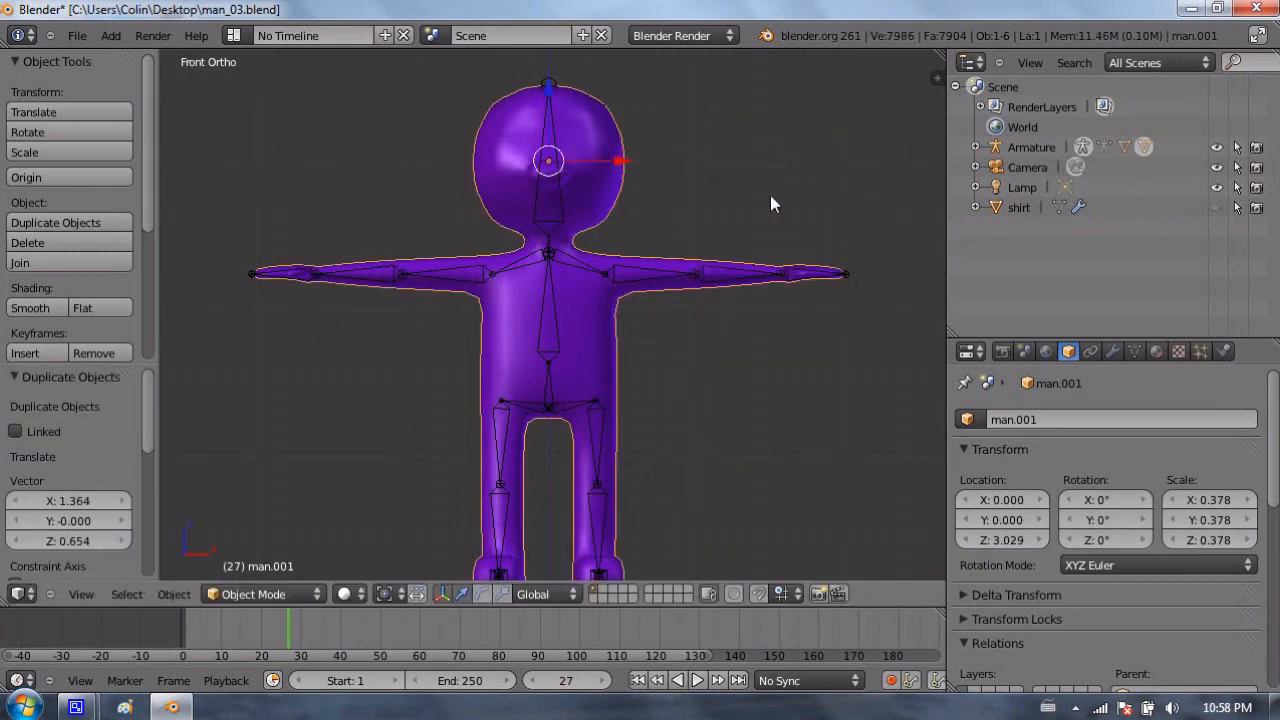
Step: Rename the duplicated body as deformer and show its material settings in an enlarged properties area
click(1060, 419)
text(deformer)
key(Return)
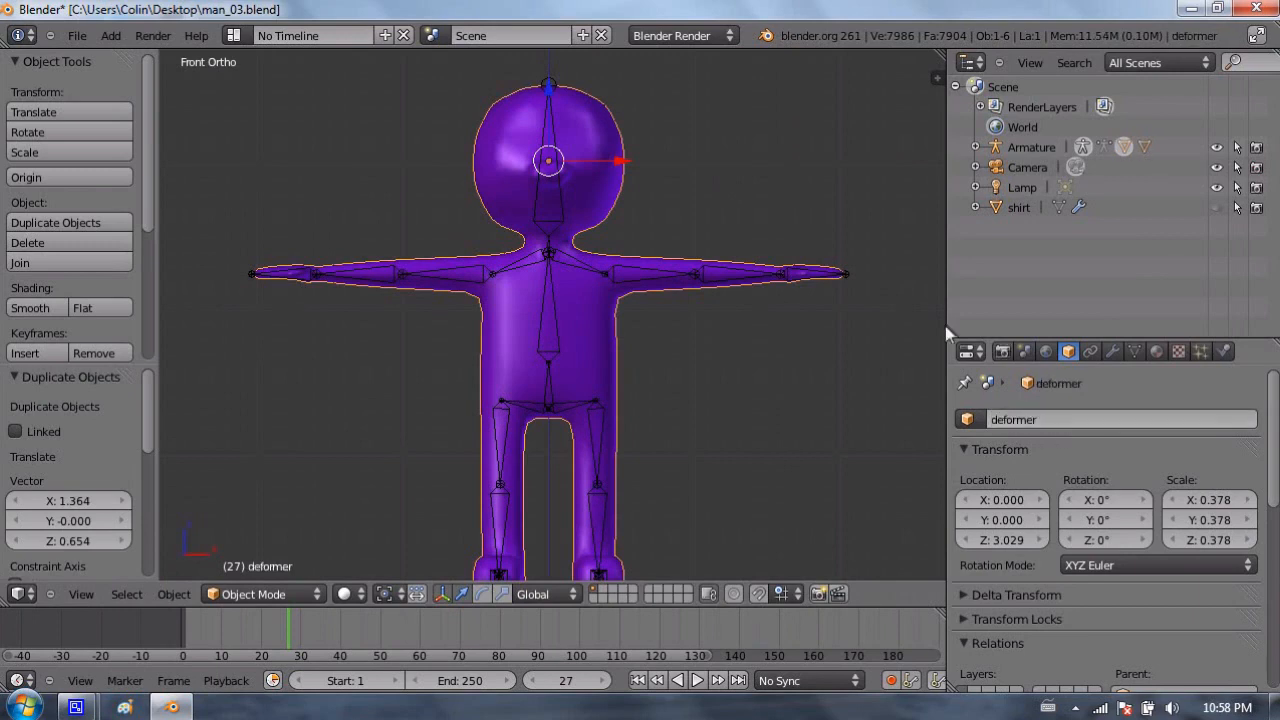
click(1157, 352)
drag(1039, 341, 1057, 162)
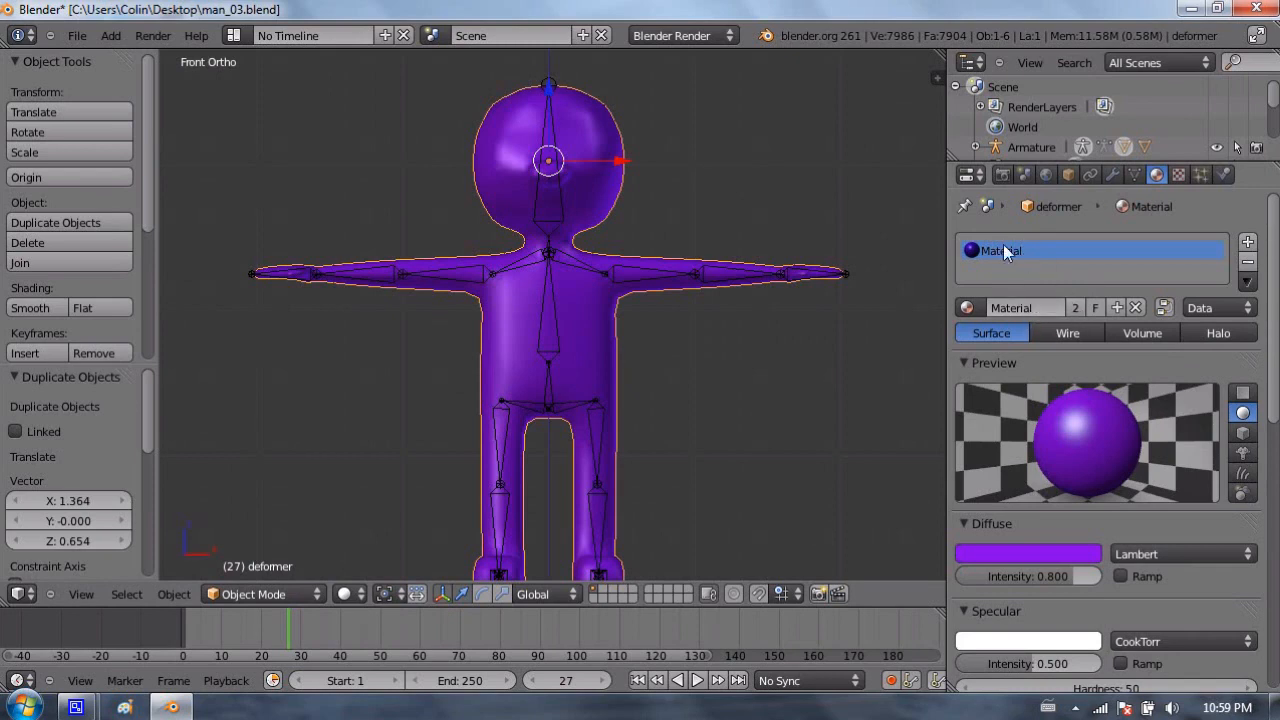
key(Tab)
key(Tab)
key(s)
key(Escape)
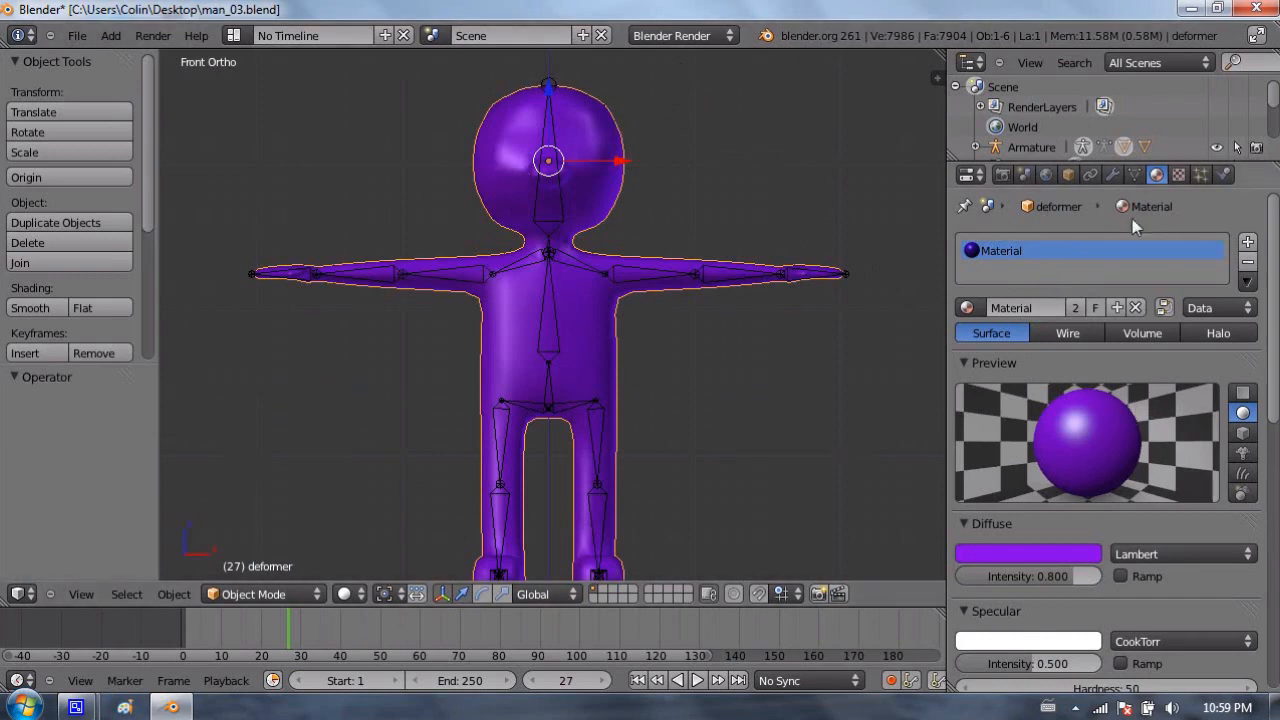
Step: Give the deformer its own single-user copy of the material, named deform_green, with a green diffuse colour
click(1076, 309)
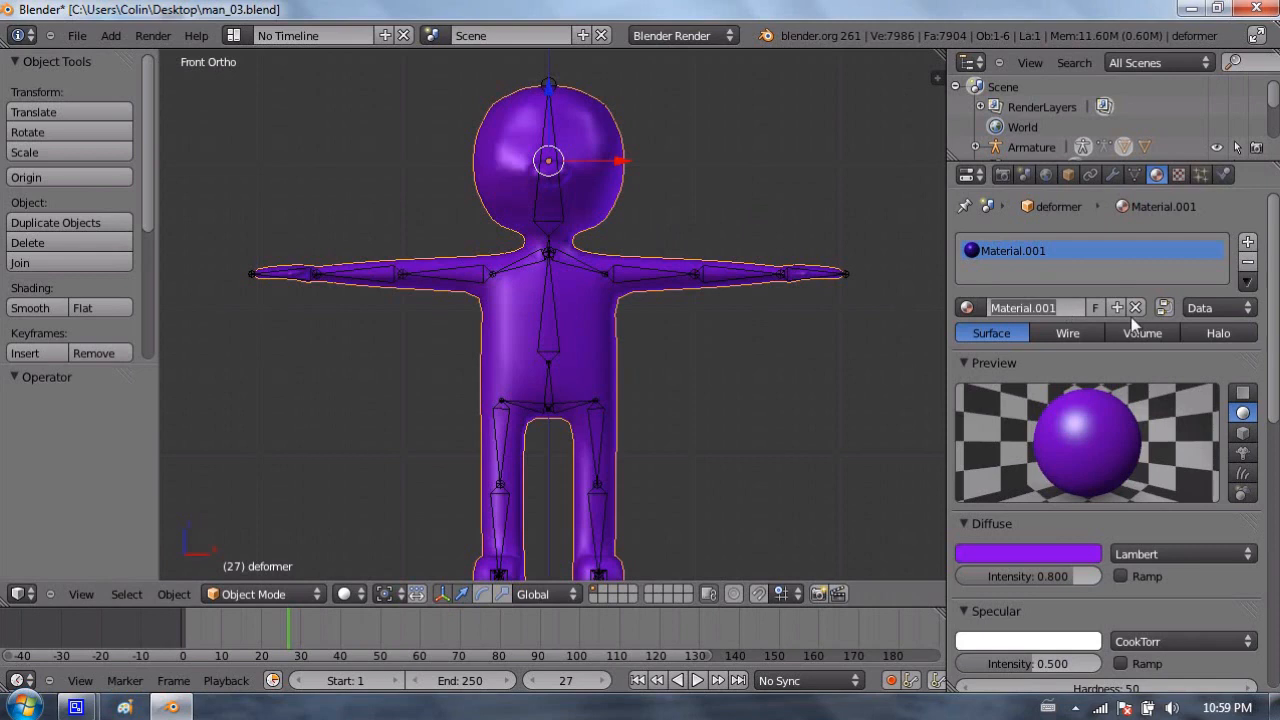
text(d)
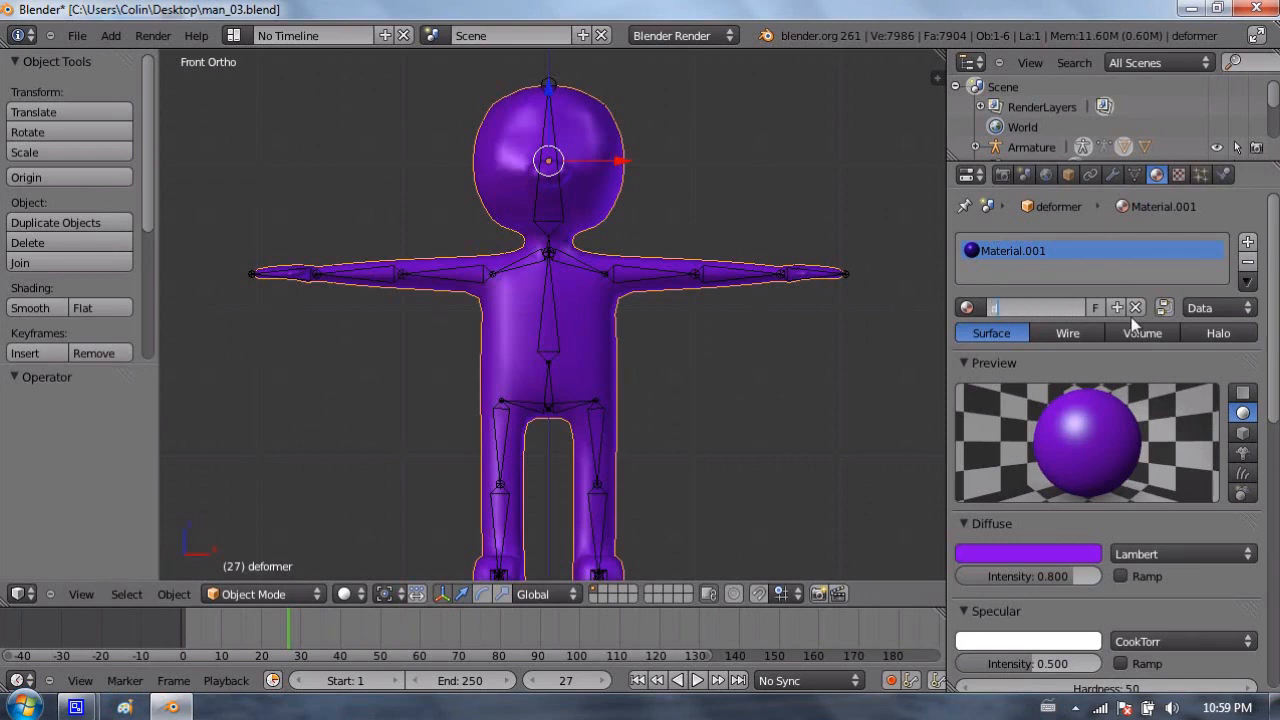
text(eform_green)
key(Return)
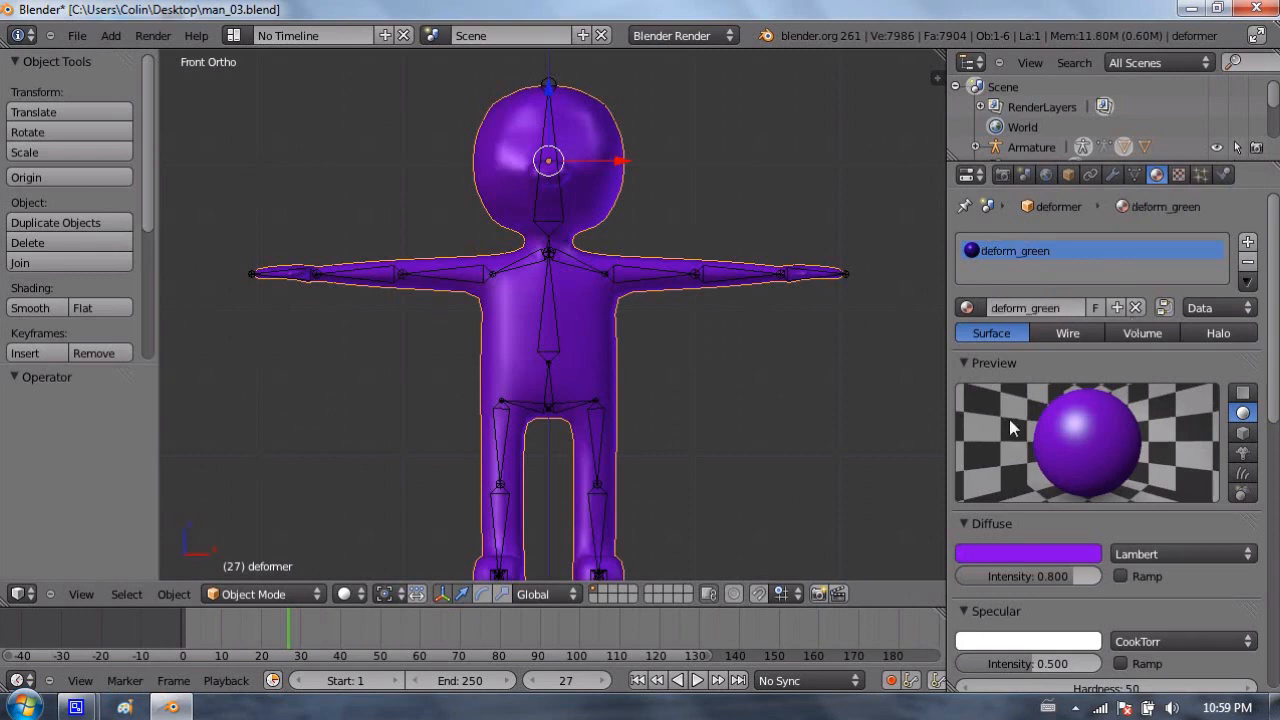
click(1000, 555)
drag(940, 343, 907, 312)
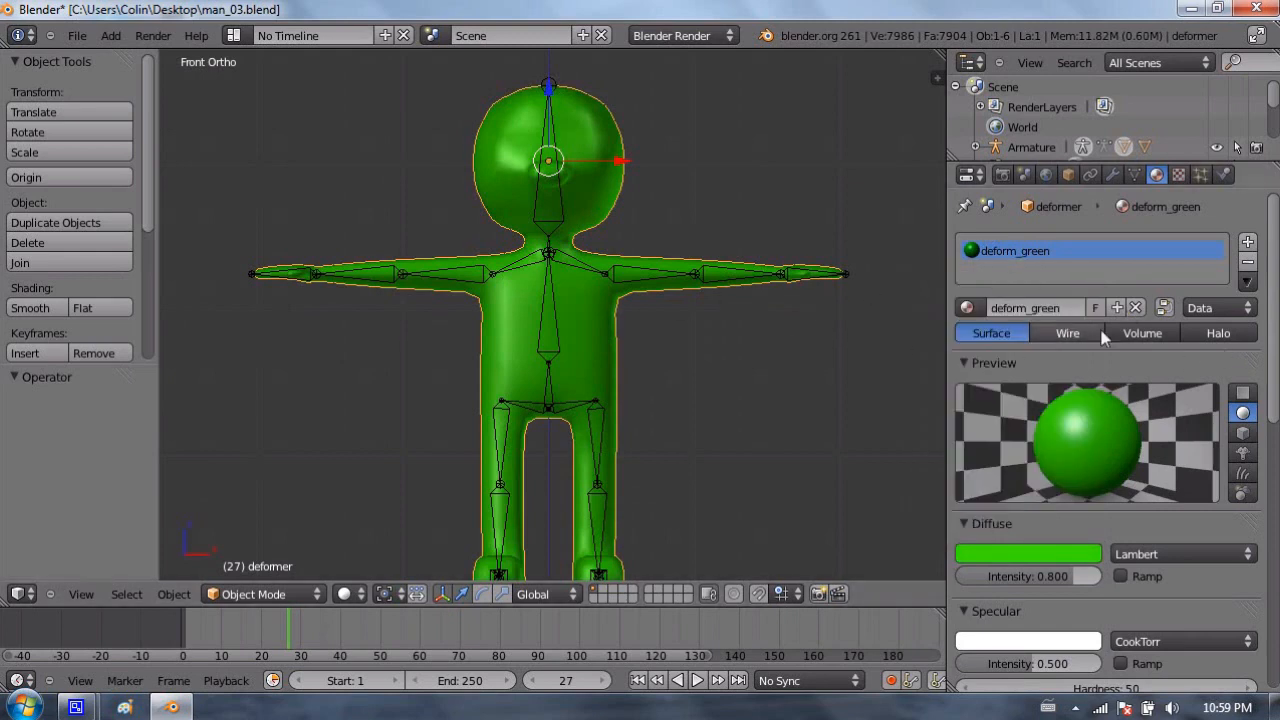
Step: Try moving the green deformer about 1.64 units along X beside the man, and undo the move
key(g)
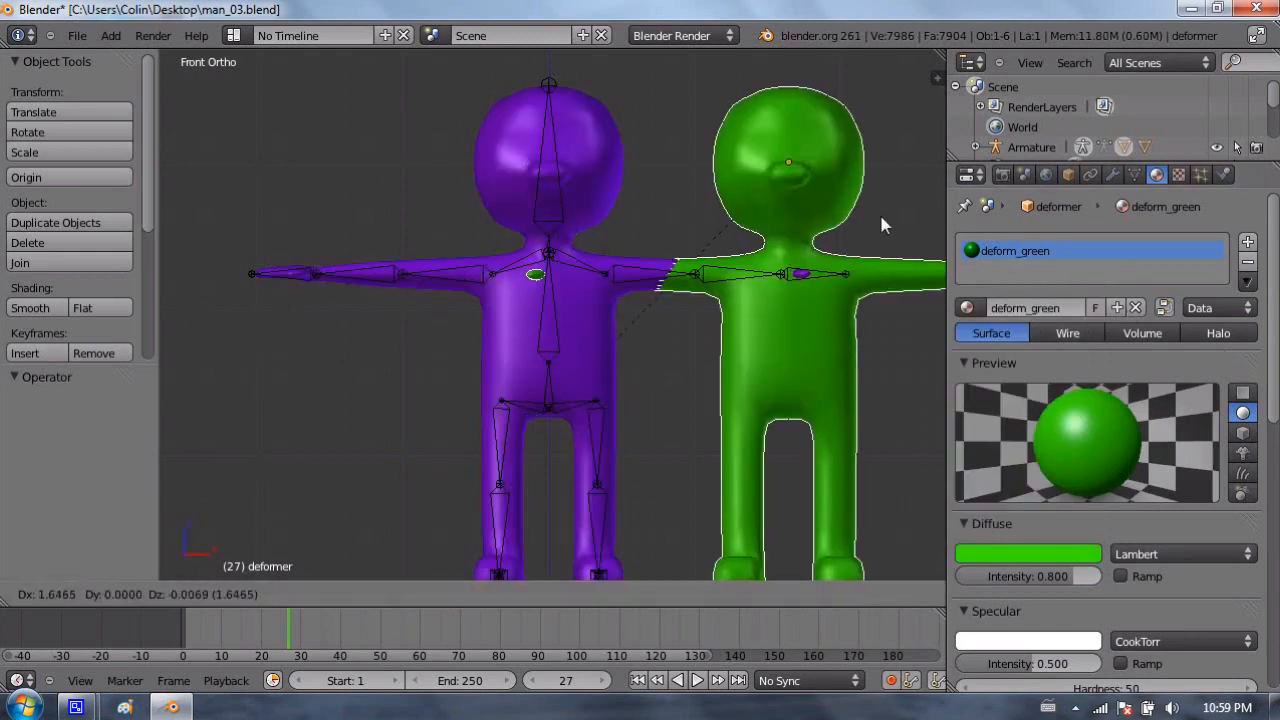
click(879, 211)
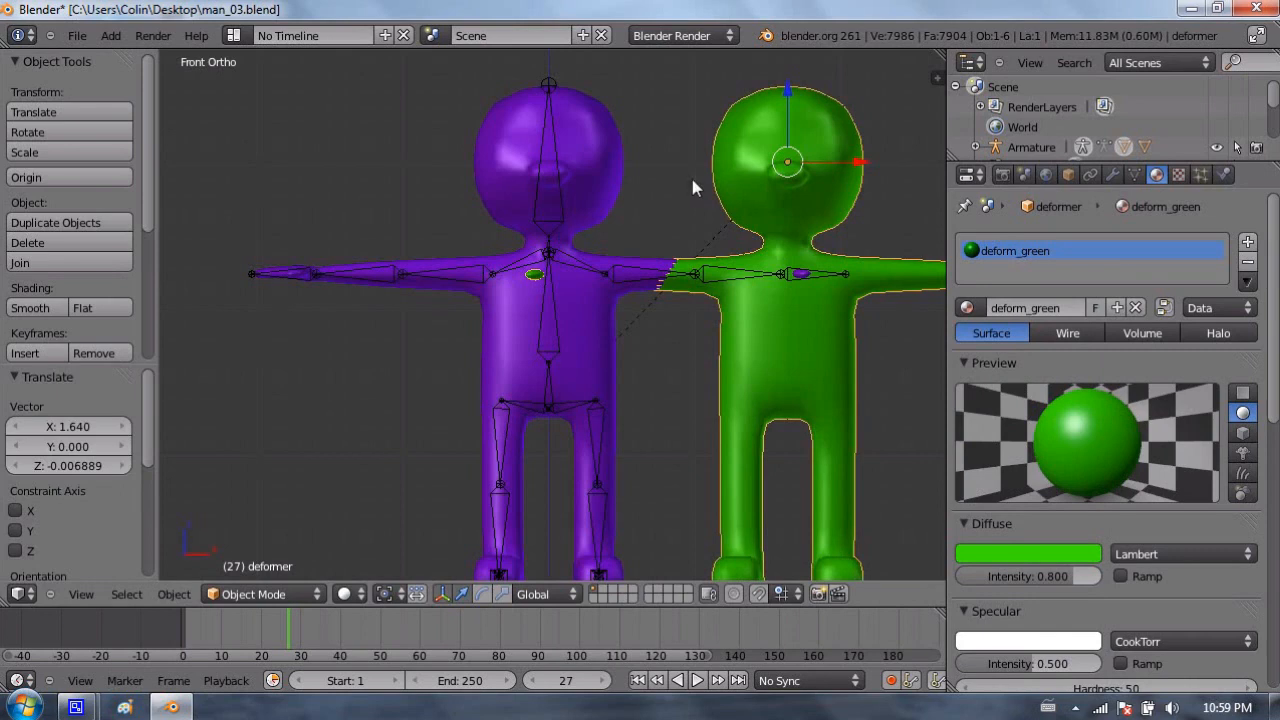
key(ctrl+z)
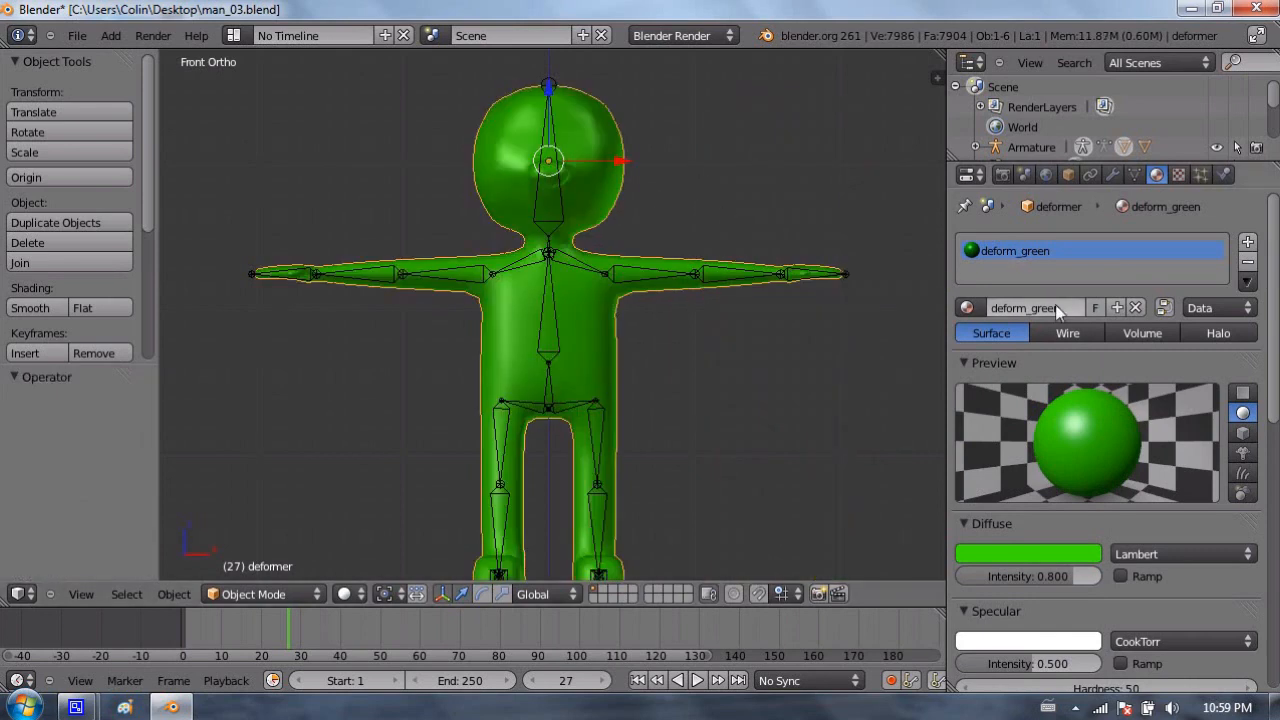
Step: Set the deformer's object display type to Wire
scroll(1060, 315, down, 12)
scroll(1057, 348, up, 7)
scroll(1117, 285, up, 5)
click(1068, 174)
scroll(1030, 428, down, 3)
scroll(1040, 538, down, 3)
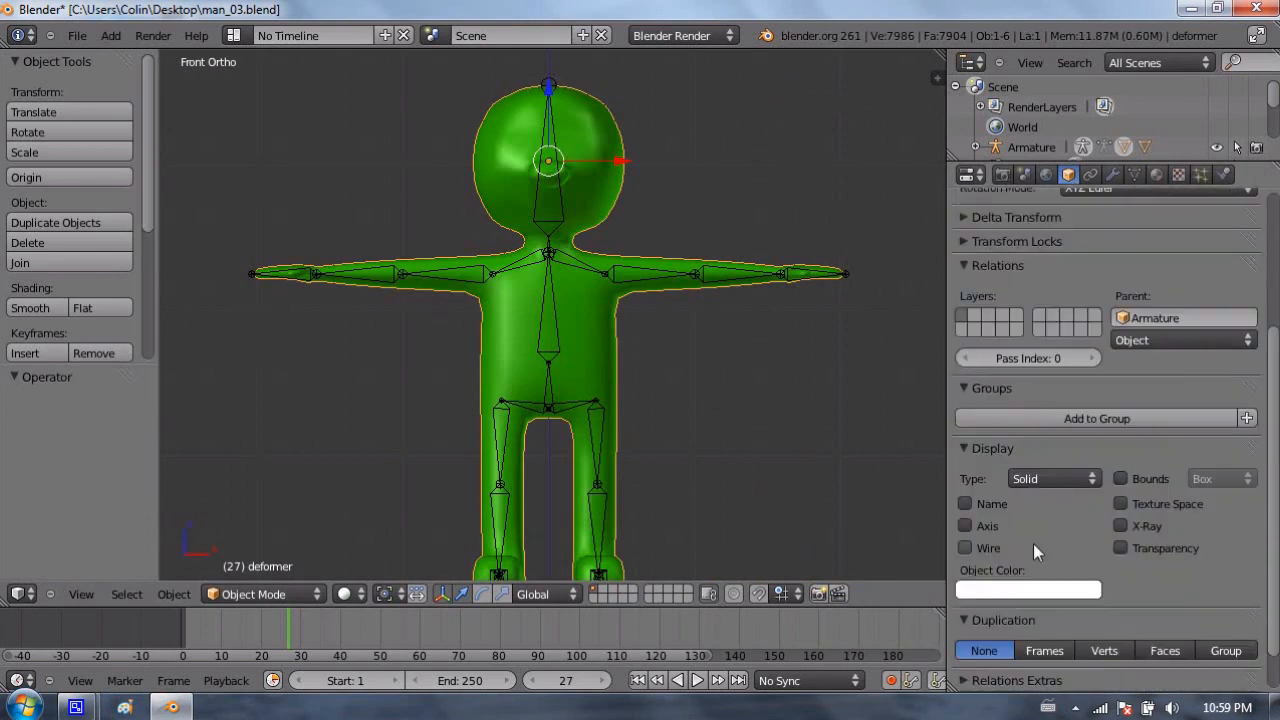
click(1045, 480)
click(1047, 428)
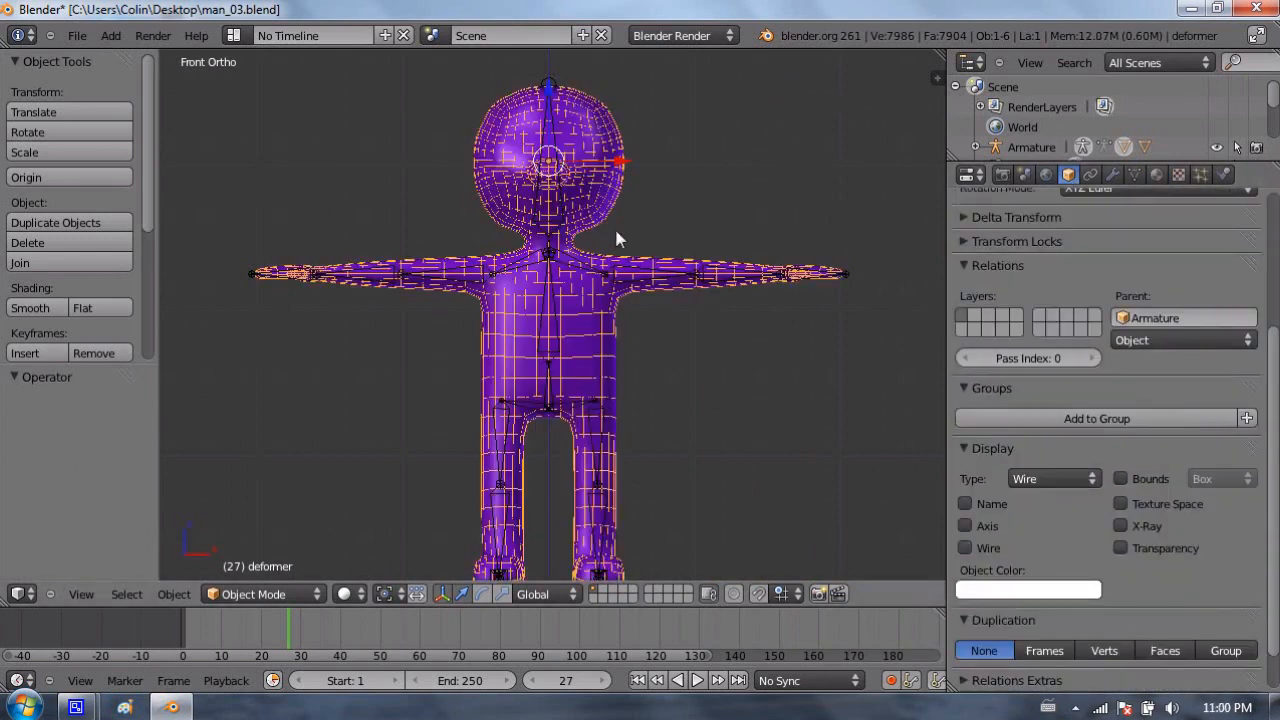
Step: Enter edit mode on the deformer and start the Screencast Keys display
scroll(624, 115, up, 4)
shift+middle_drag(624, 113, 663, 332)
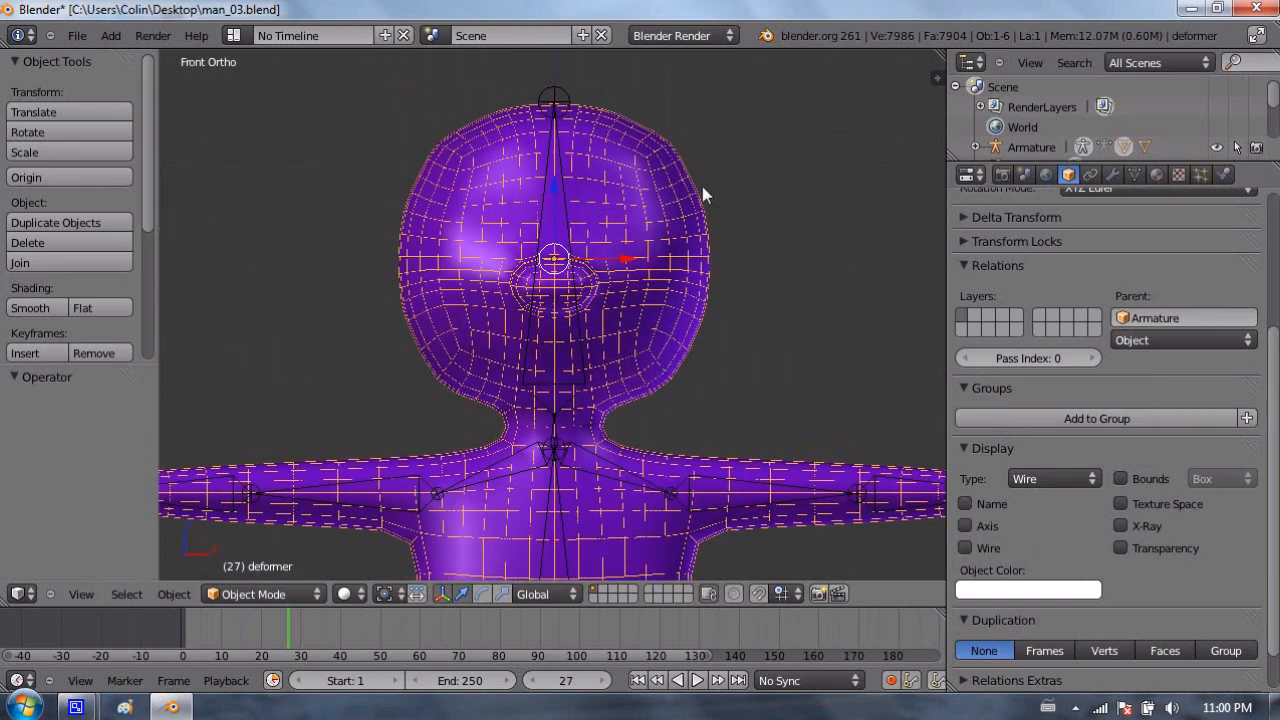
key(Tab)
key(n)
scroll(851, 485, down, 7)
click(808, 453)
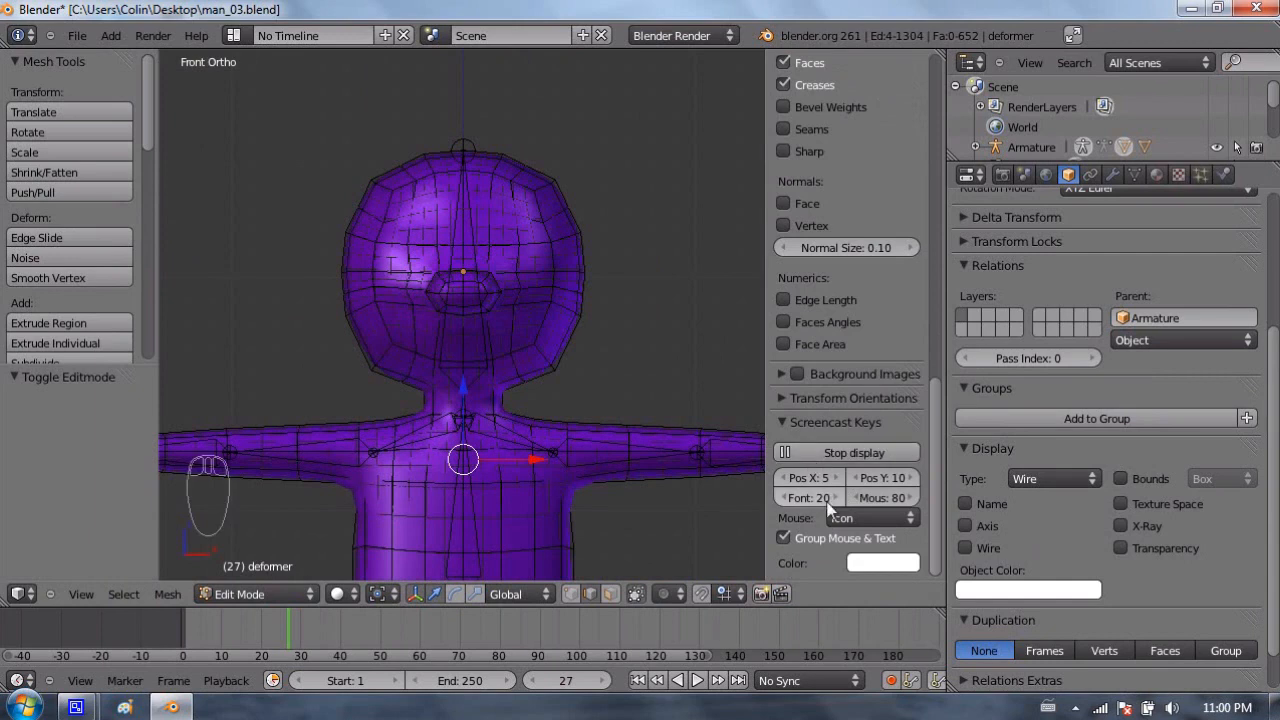
key(n)
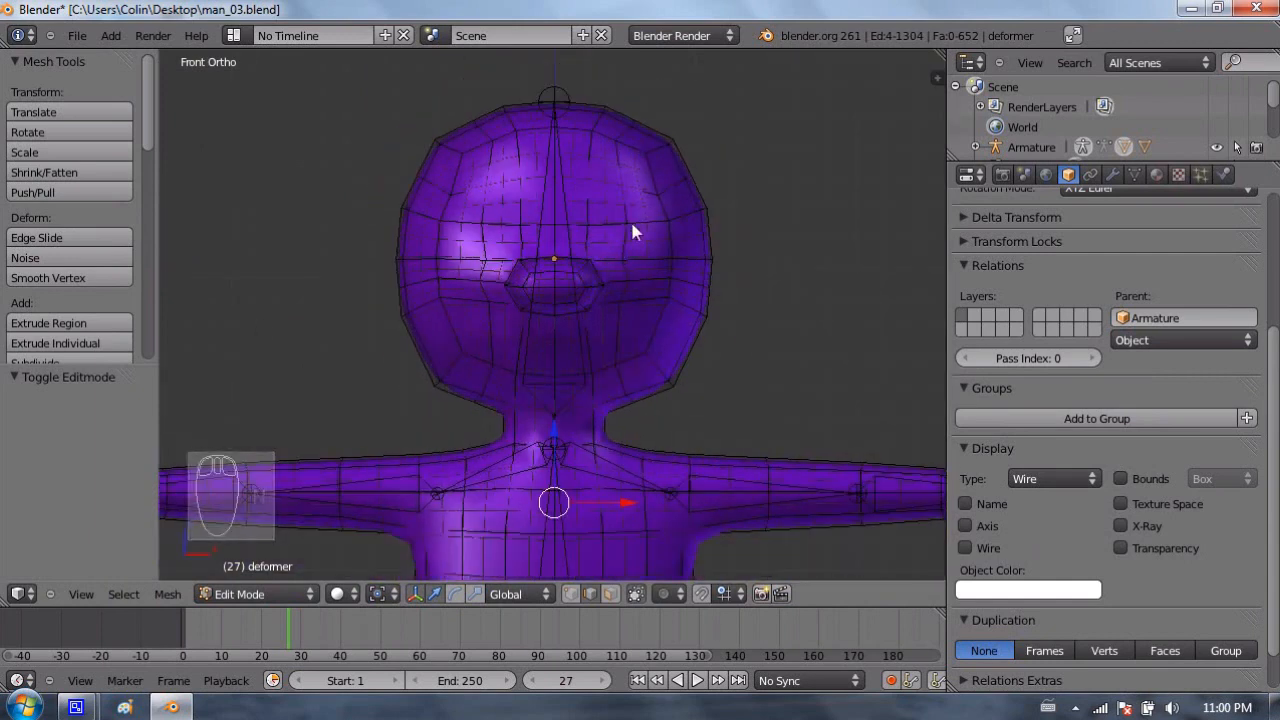
Step: Try scaling up the whole deformer mesh in edit mode, undo the scaling and clear the selection
key(Tab)
key(Tab)
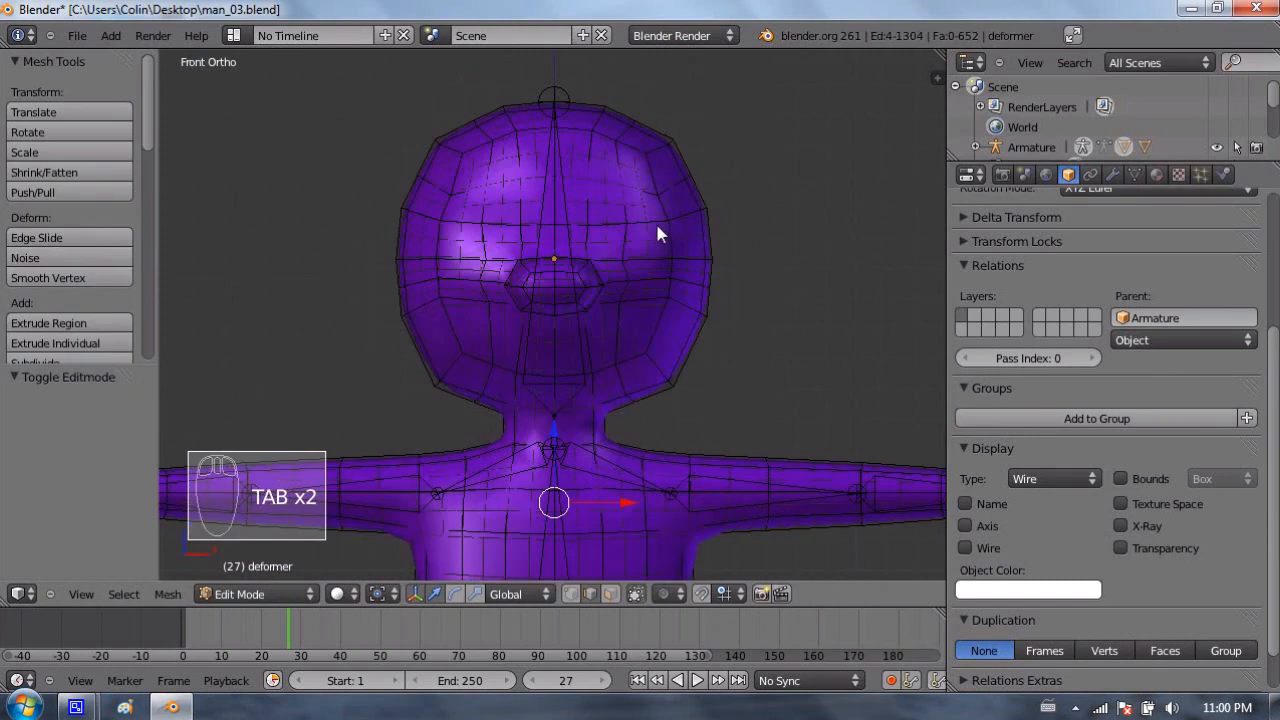
shift+middle_drag(554, 250, 591, 258)
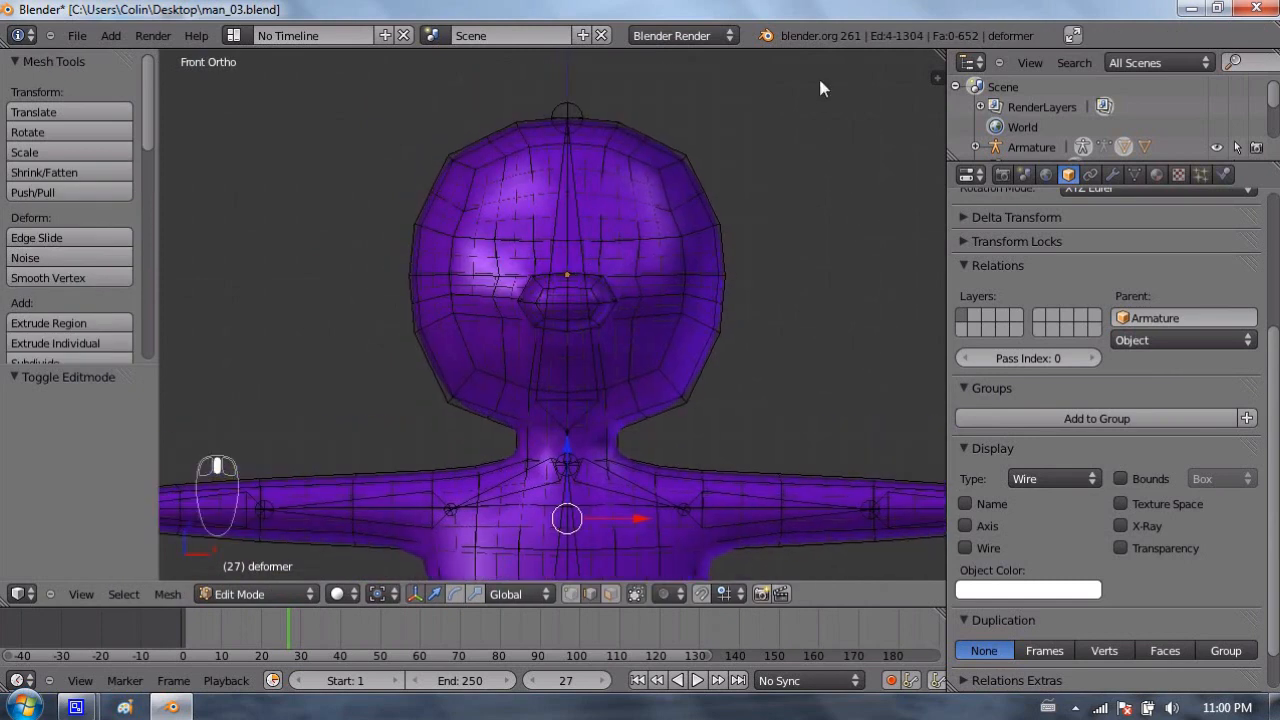
scroll(756, 303, down, 6)
key(s)
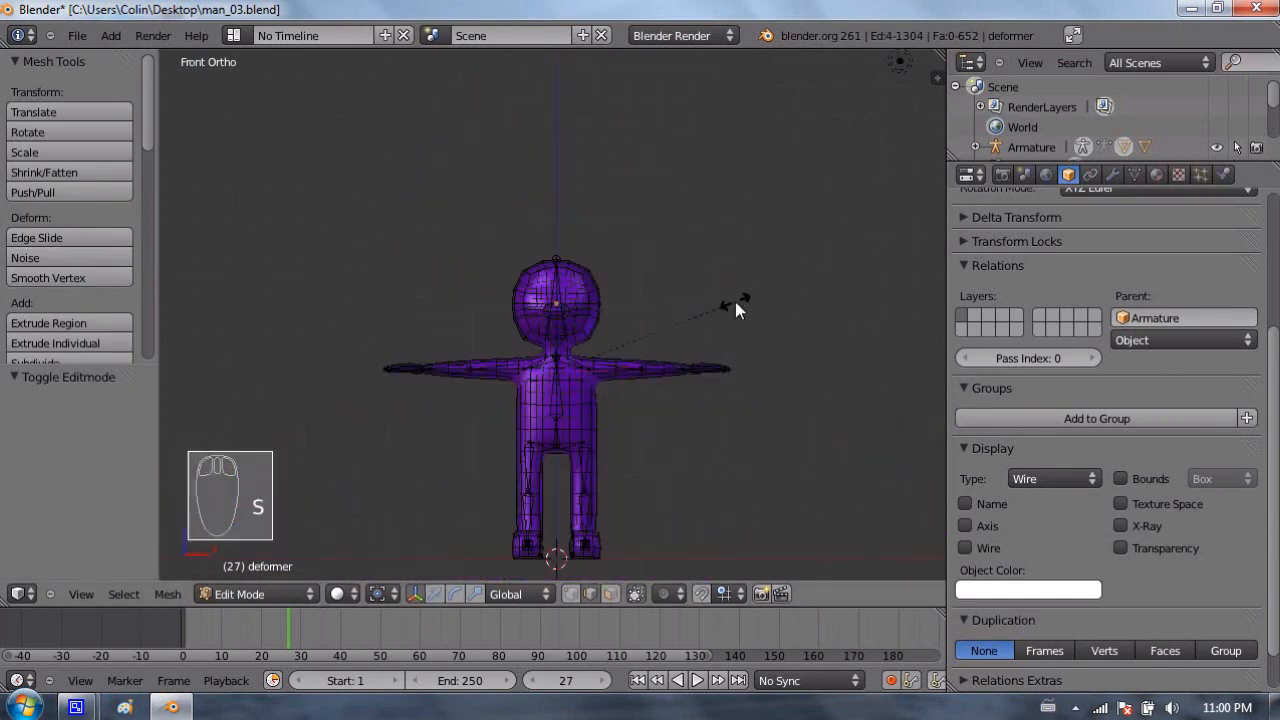
click(826, 278)
key(ctrl+z)
key(a)
key(a)
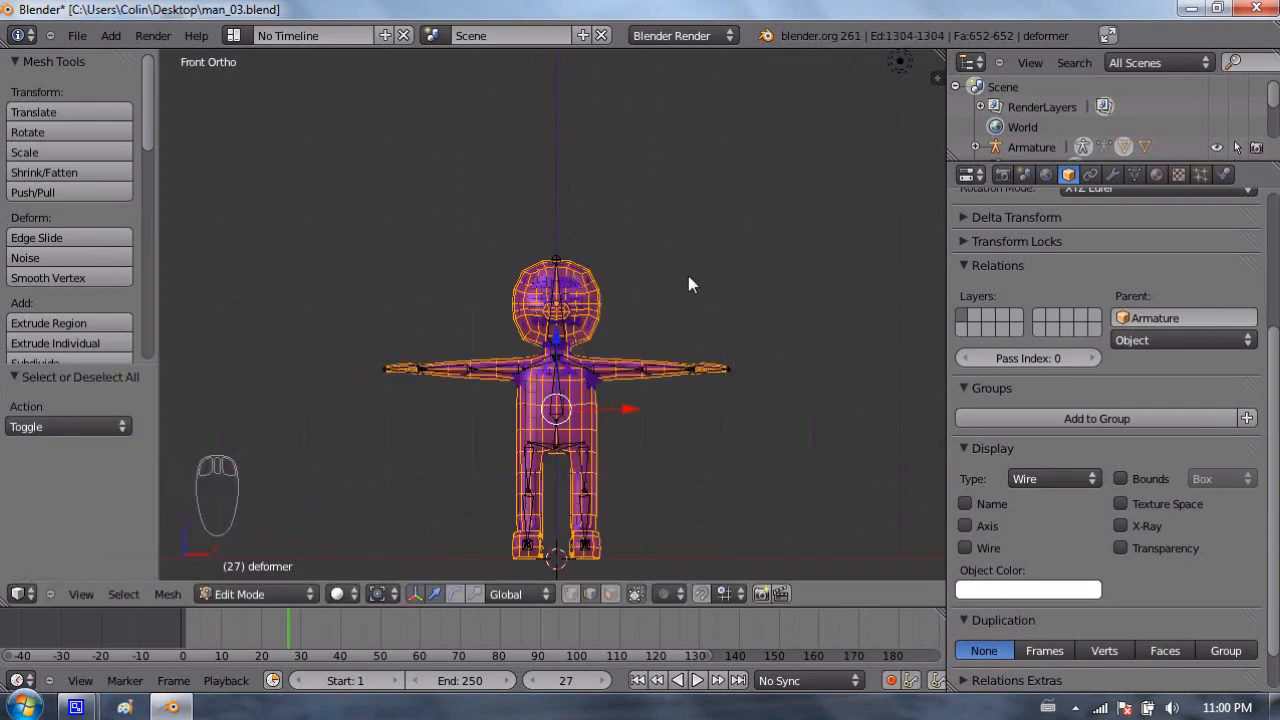
key(s)
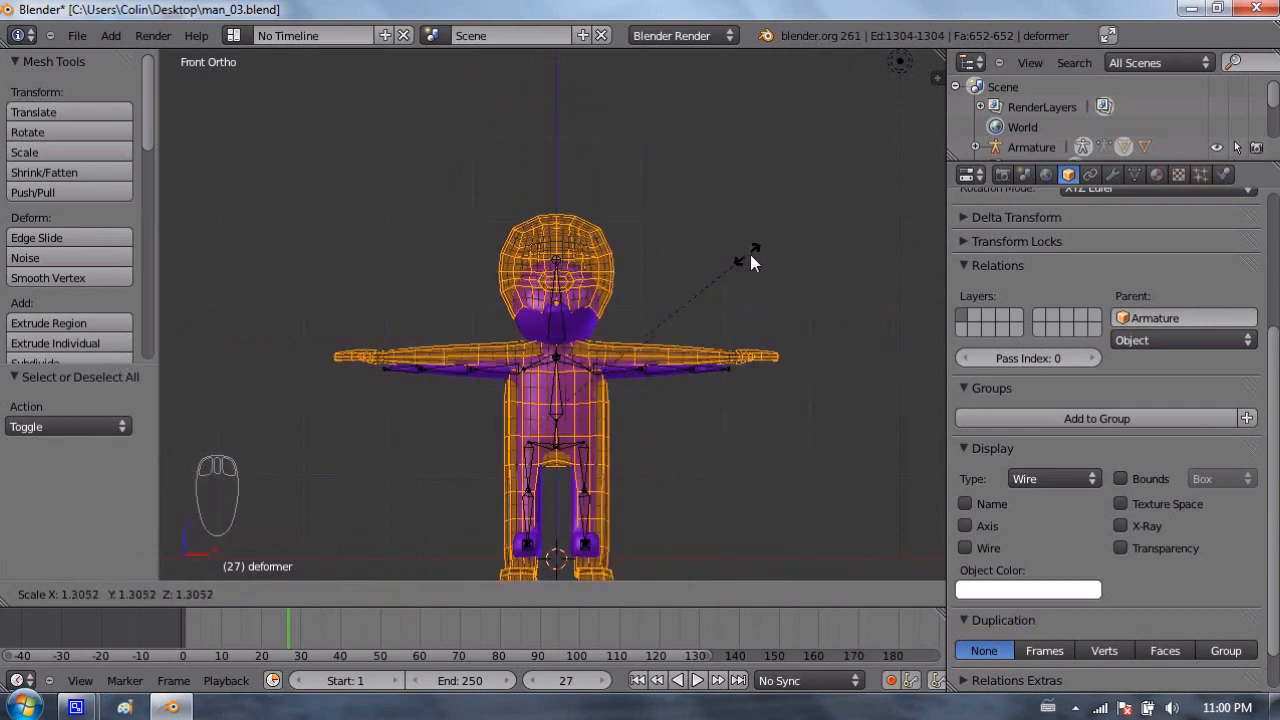
click(746, 255)
key(ctrl+z)
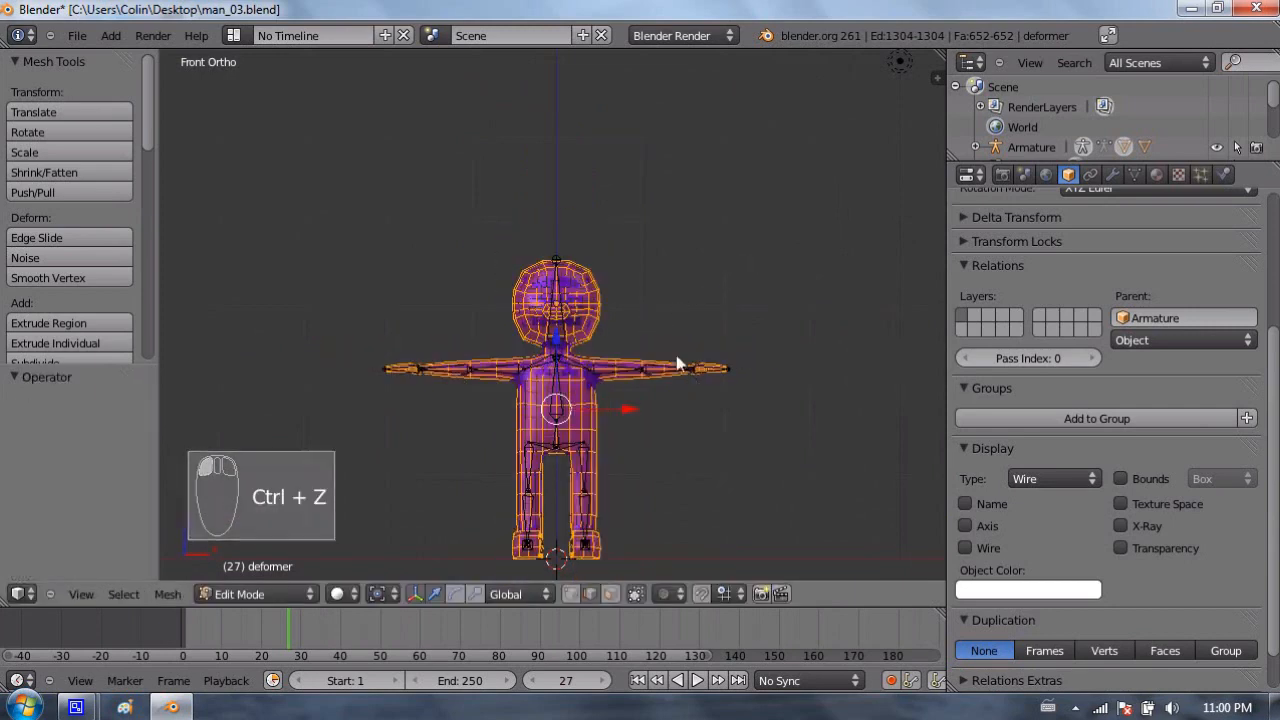
scroll(642, 347, up, 3)
scroll(545, 303, up, 2)
key(a)
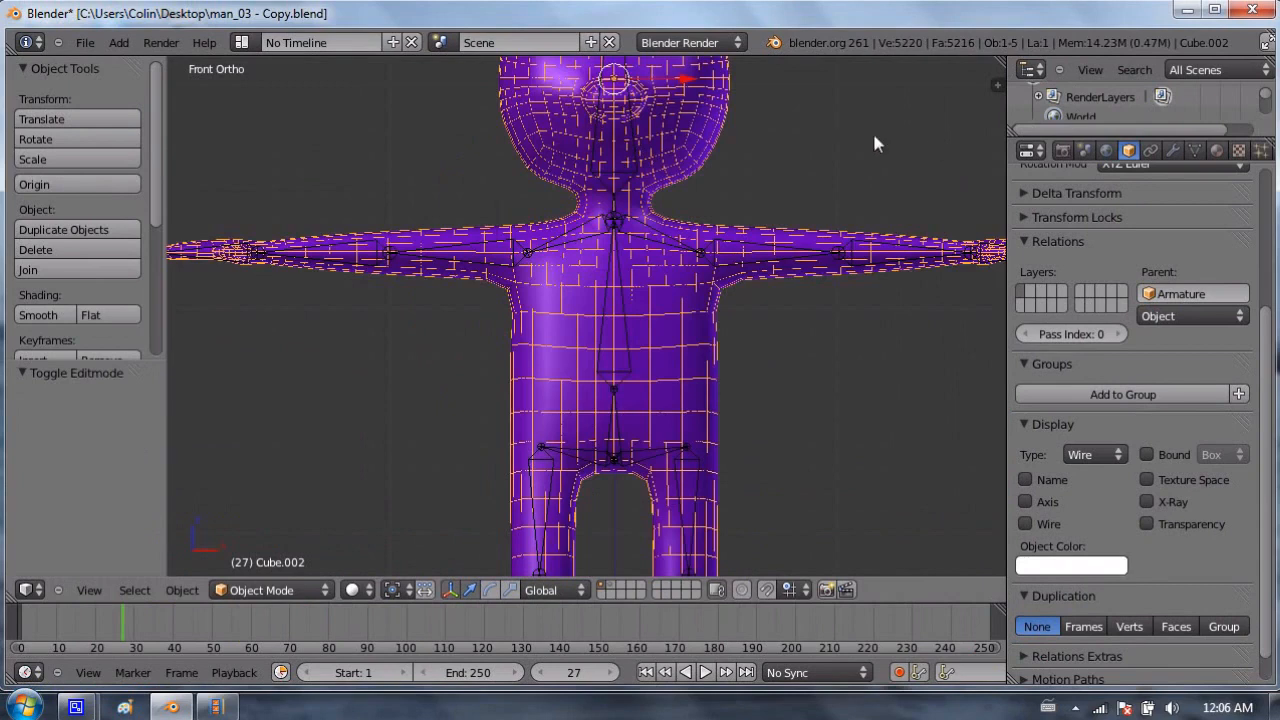
Step: Select only the head vertices of the wireframe body copy in edit mode and scale them up by about 1.132
scroll(824, 130, down, 2)
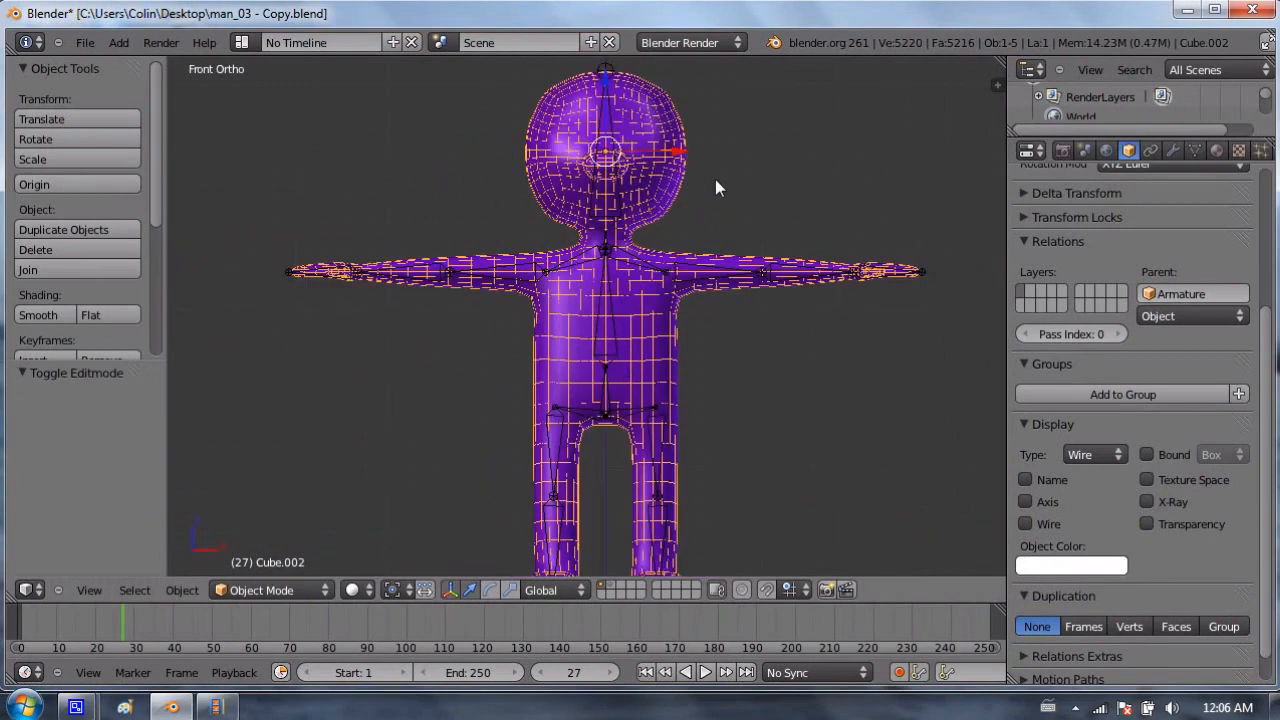
shift+middle_drag(706, 192, 672, 240)
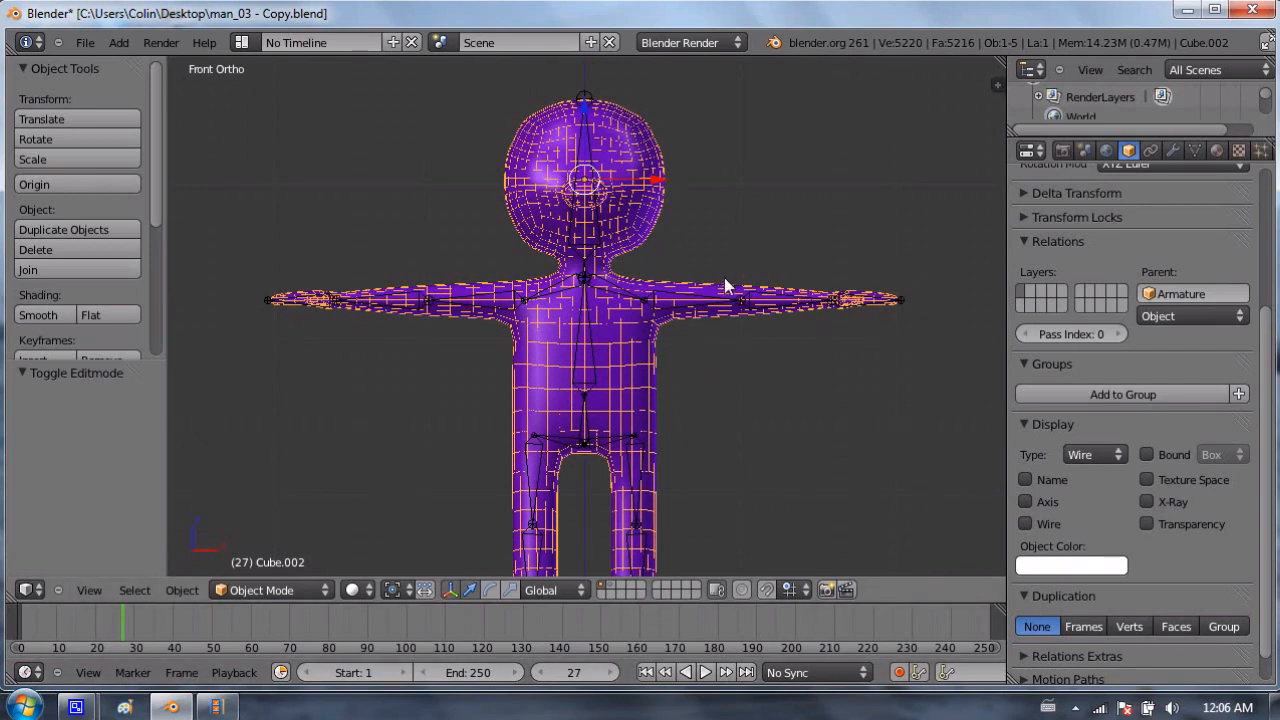
key(Tab)
shift+middle_drag(705, 124, 675, 258)
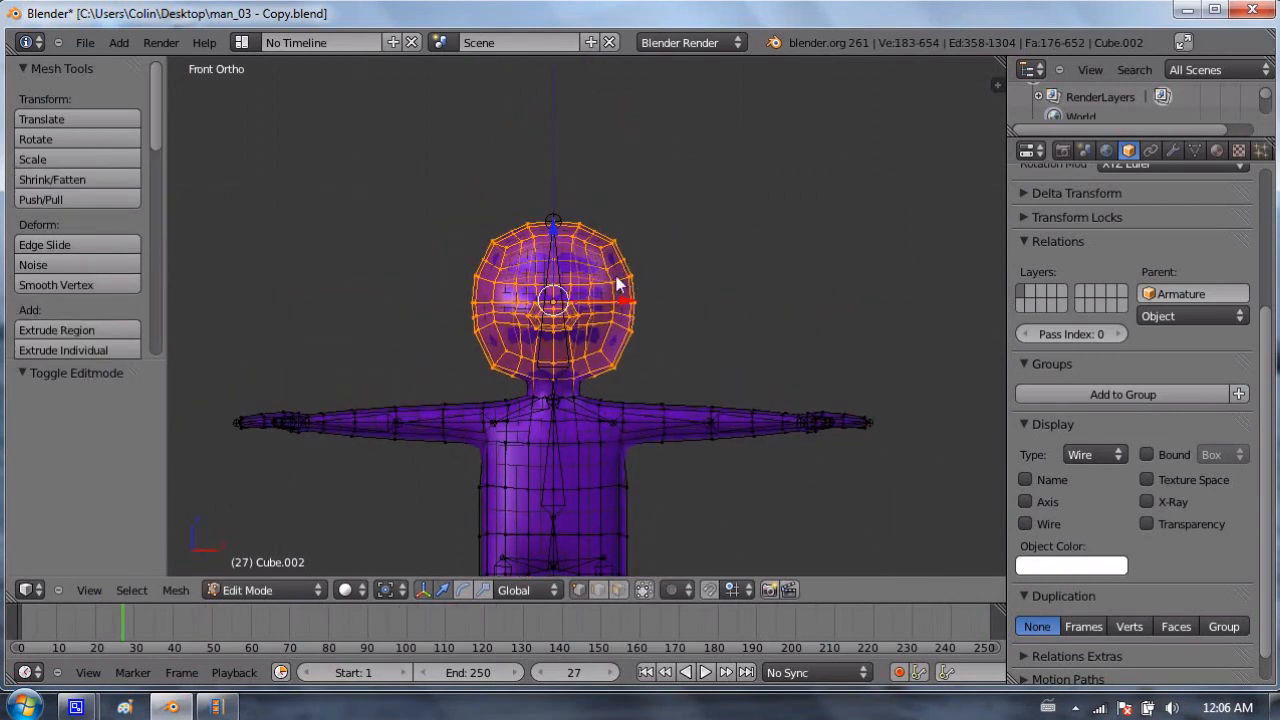
shift+middle_drag(612, 283, 657, 203)
shift+middle_drag(758, 172, 678, 199)
key(a)
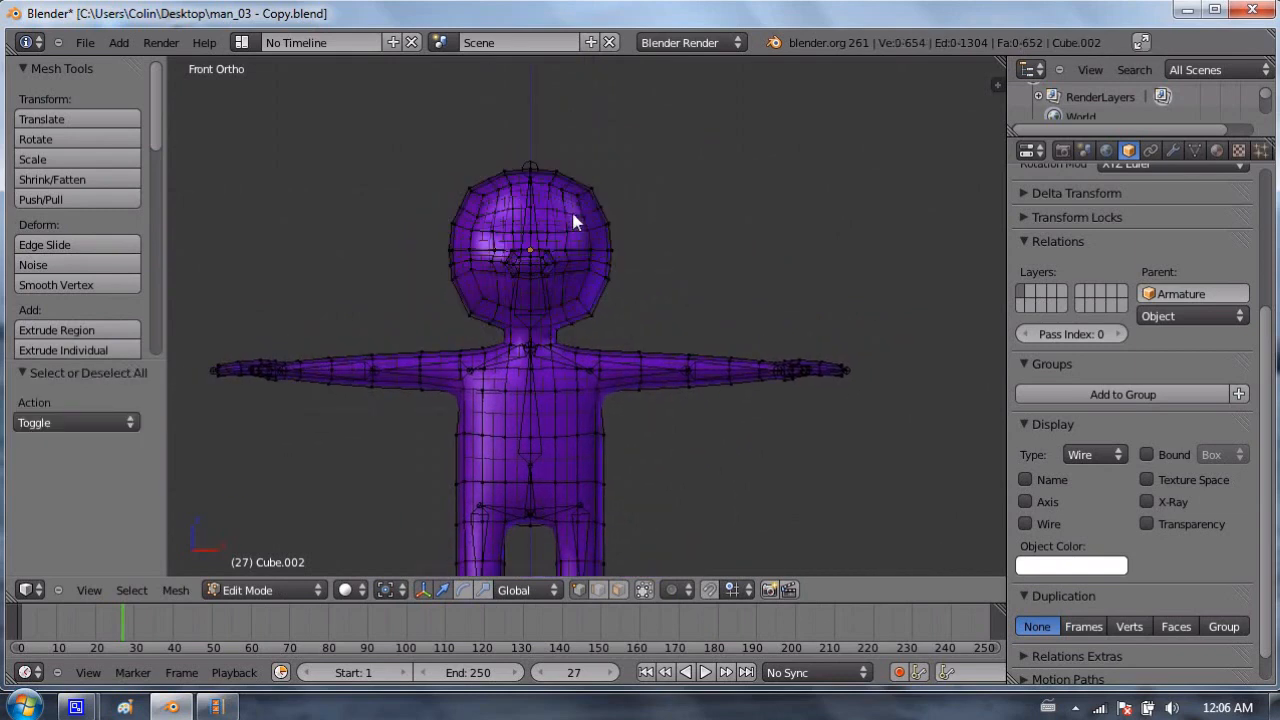
key(b)
drag(411, 126, 633, 283)
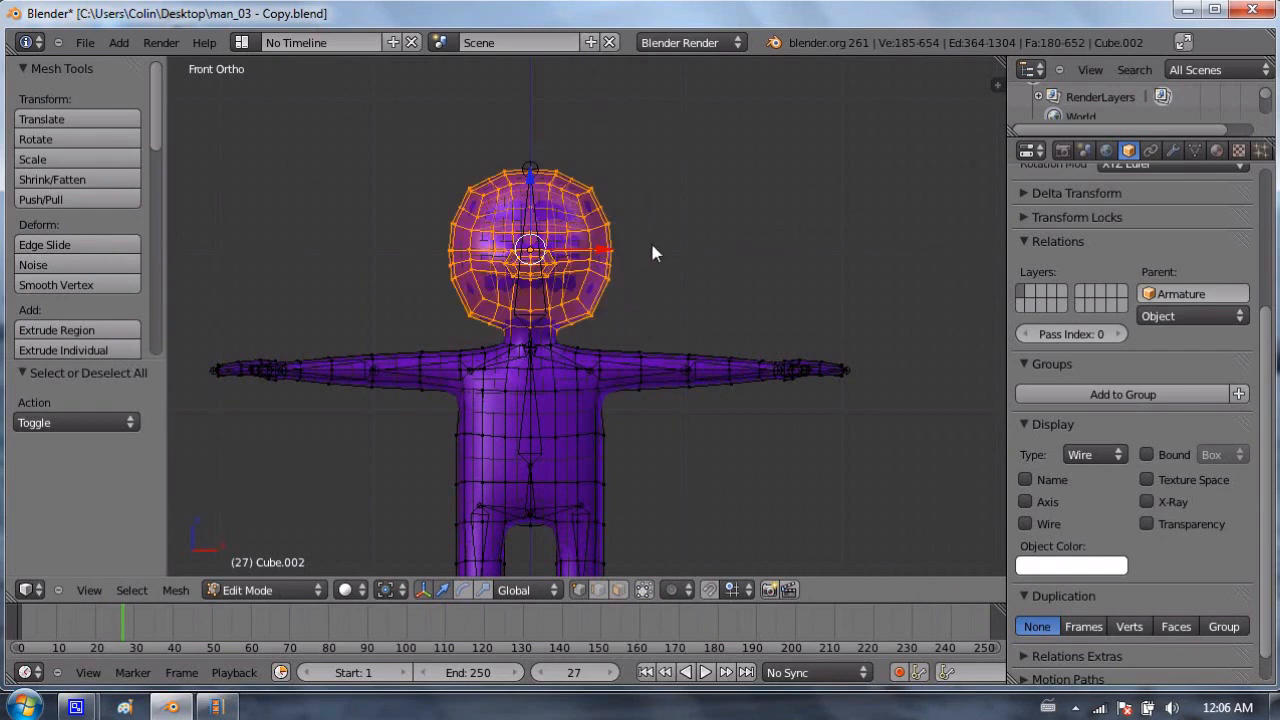
key(s)
click(678, 242)
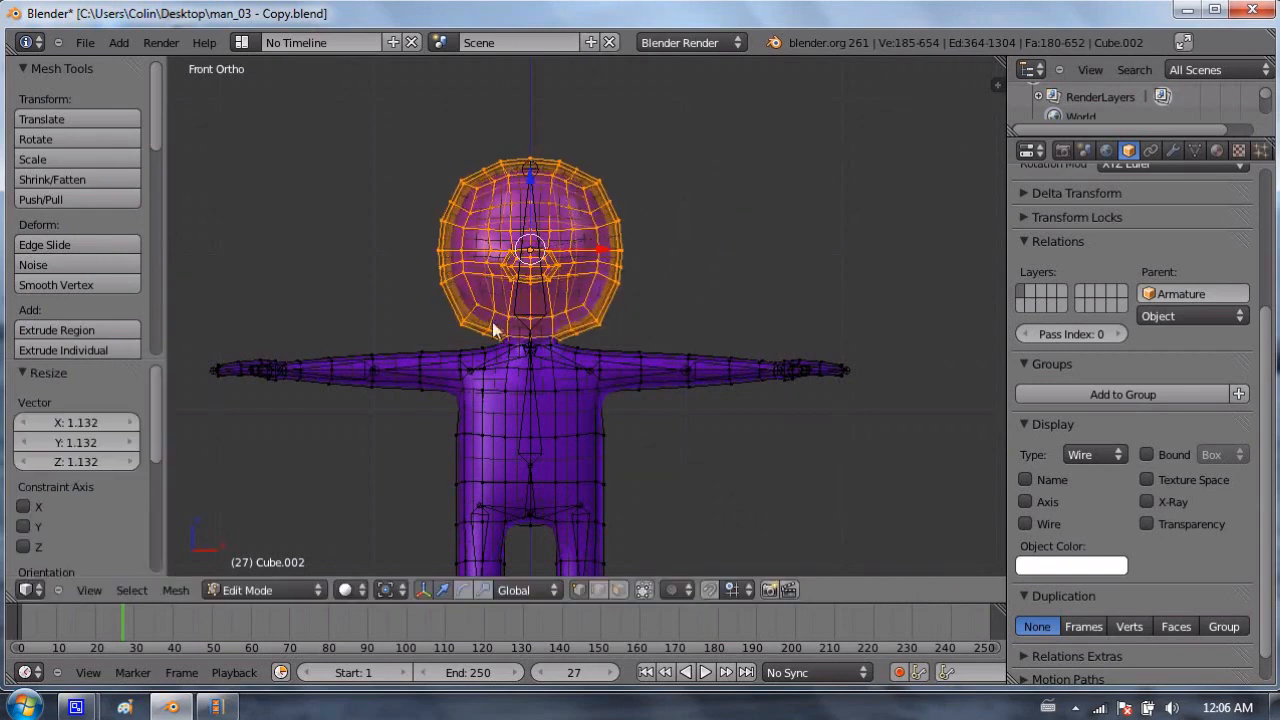
shift+middle_drag(385, 348, 615, 243)
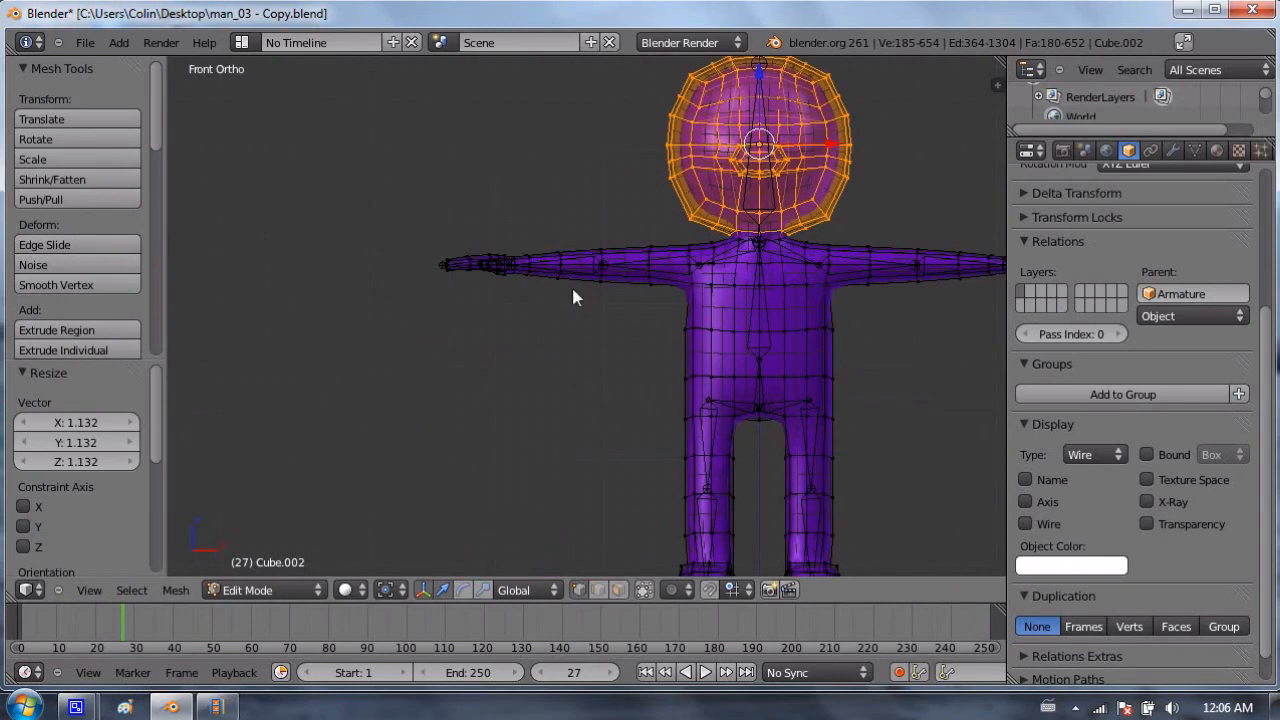
alt+middle_click(680, 444)
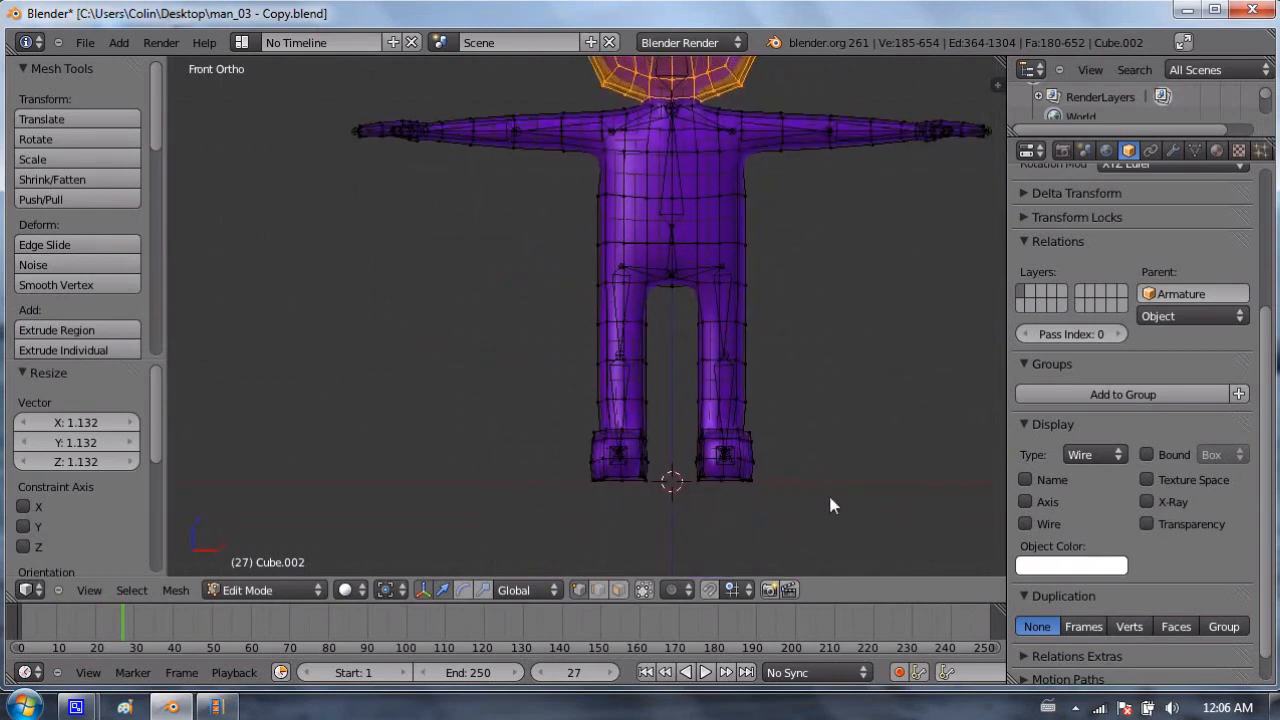
shift+middle_drag(882, 180, 718, 325)
shift+middle_drag(442, 204, 610, 166)
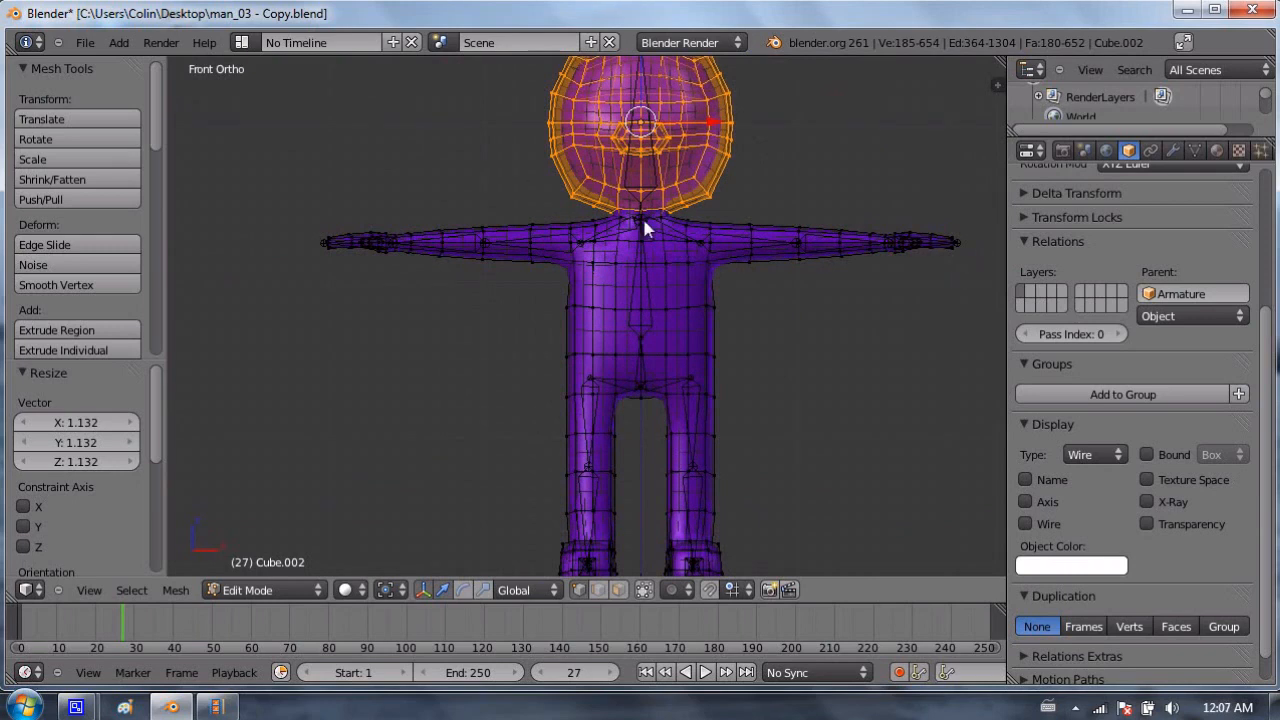
shift+middle_drag(634, 214, 533, 172)
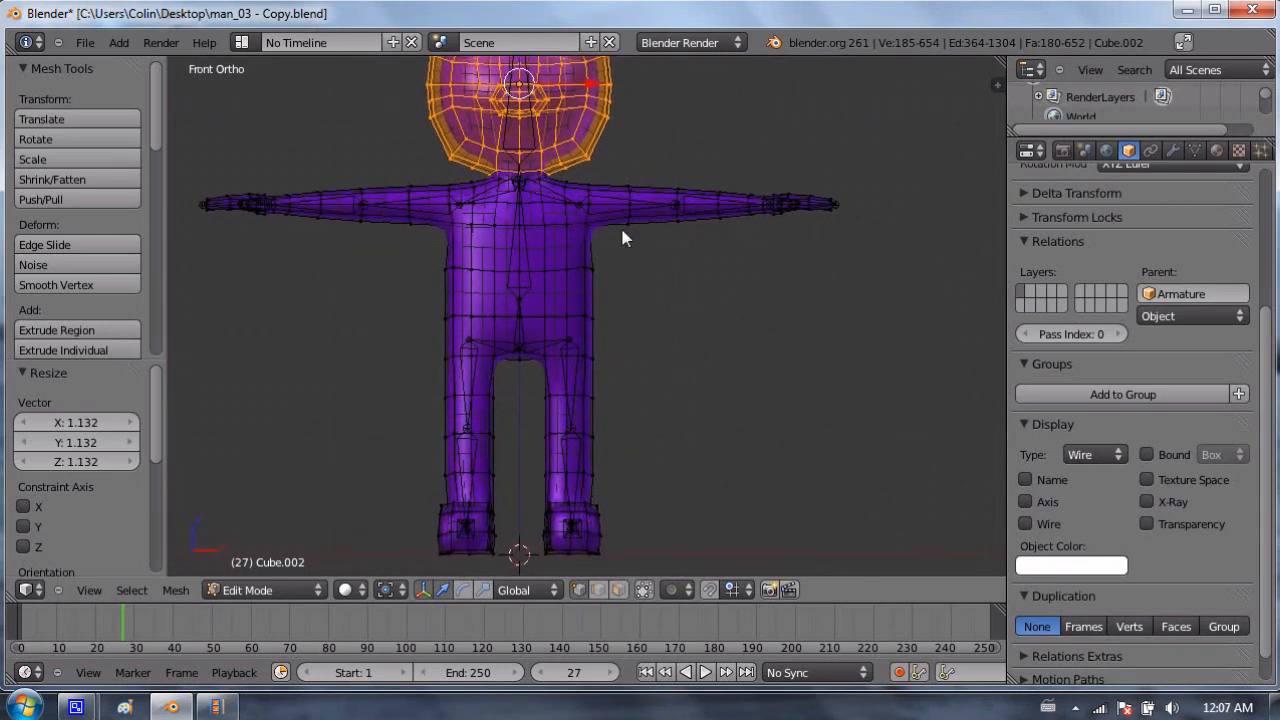
Step: Undo the head scaling on the wireframe body copy and return to object mode
key(Tab)
key(Tab)
key(ctrl+z)
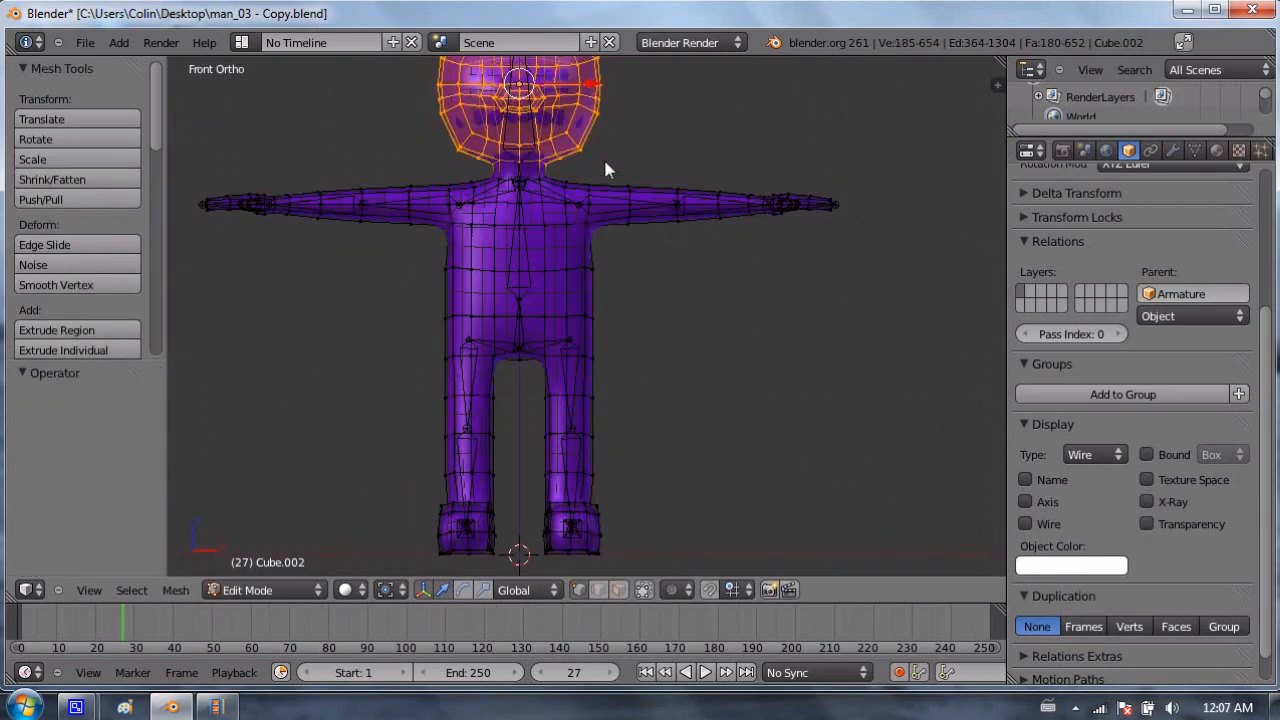
key(Tab)
shift+middle_drag(481, 154, 487, 253)
shift+middle_drag(512, 348, 594, 251)
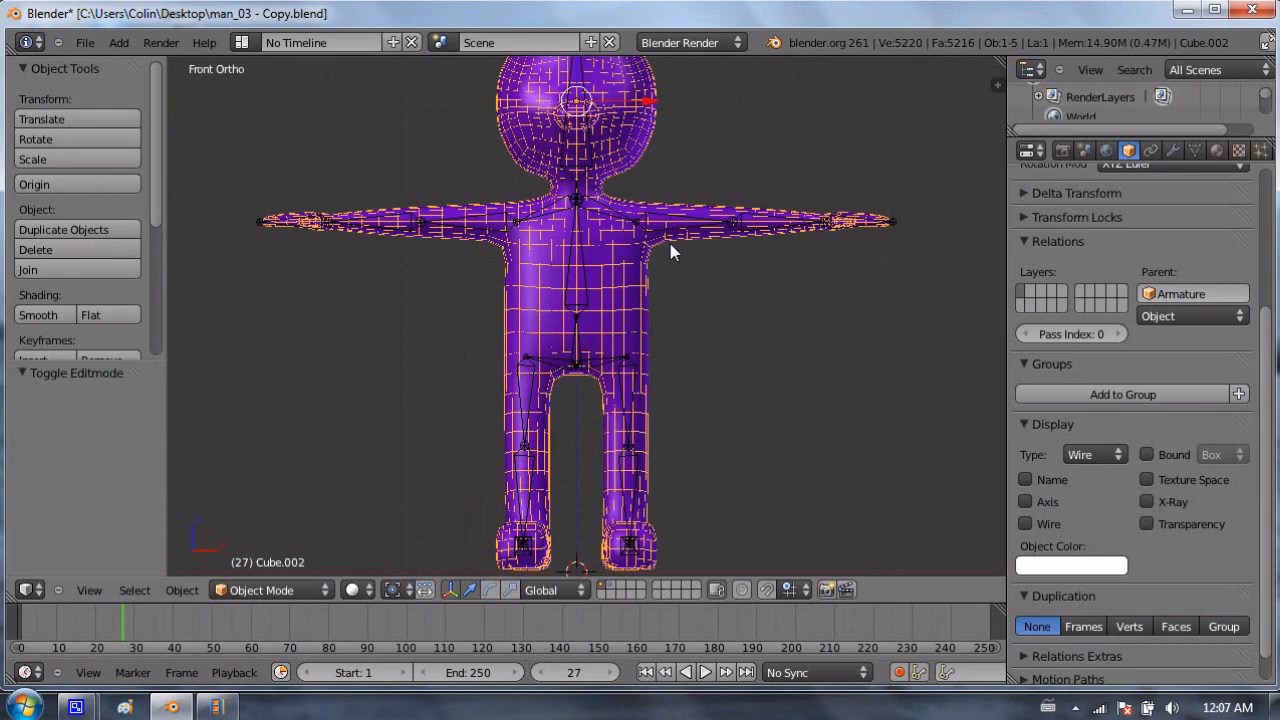
Step: Enter edit mode on the wireframe body copy and select all of its vertices
key(Tab)
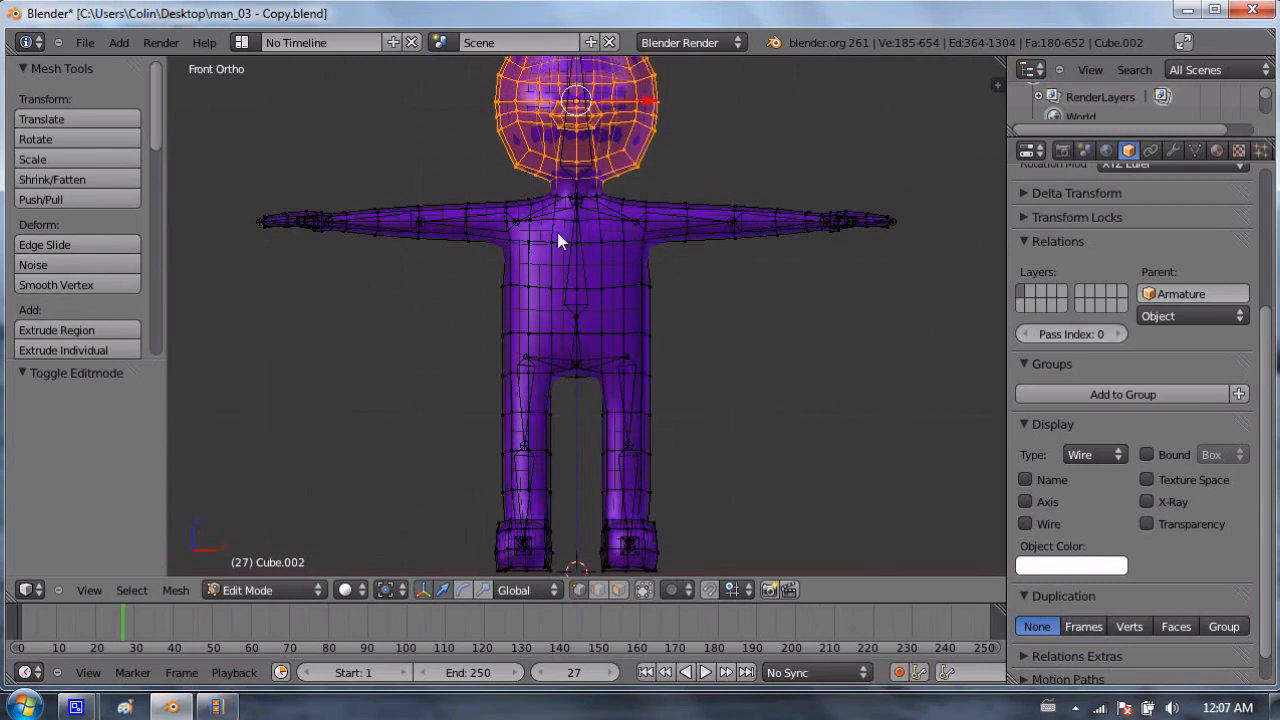
key(a)
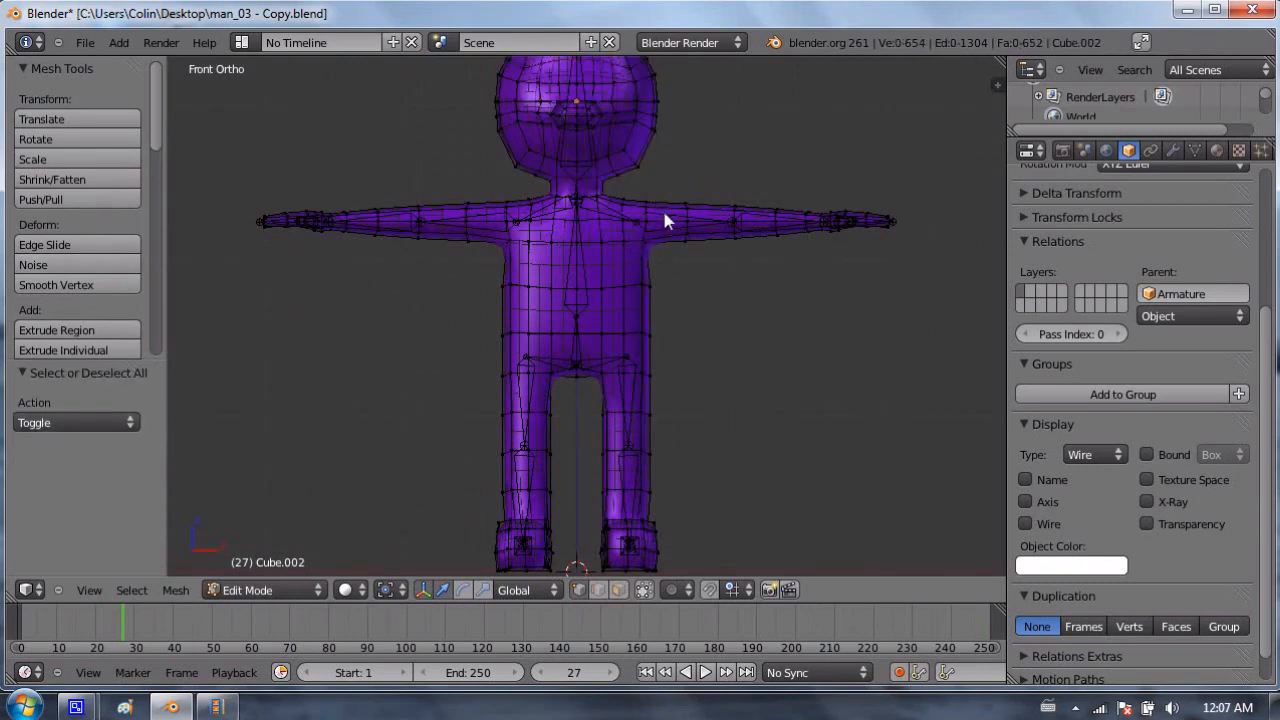
key(a)
shift+middle_drag(571, 206, 583, 256)
Step: Try scaling the whole wireframe copy's mesh uniformly by about 1.669 and undo it
key(s)
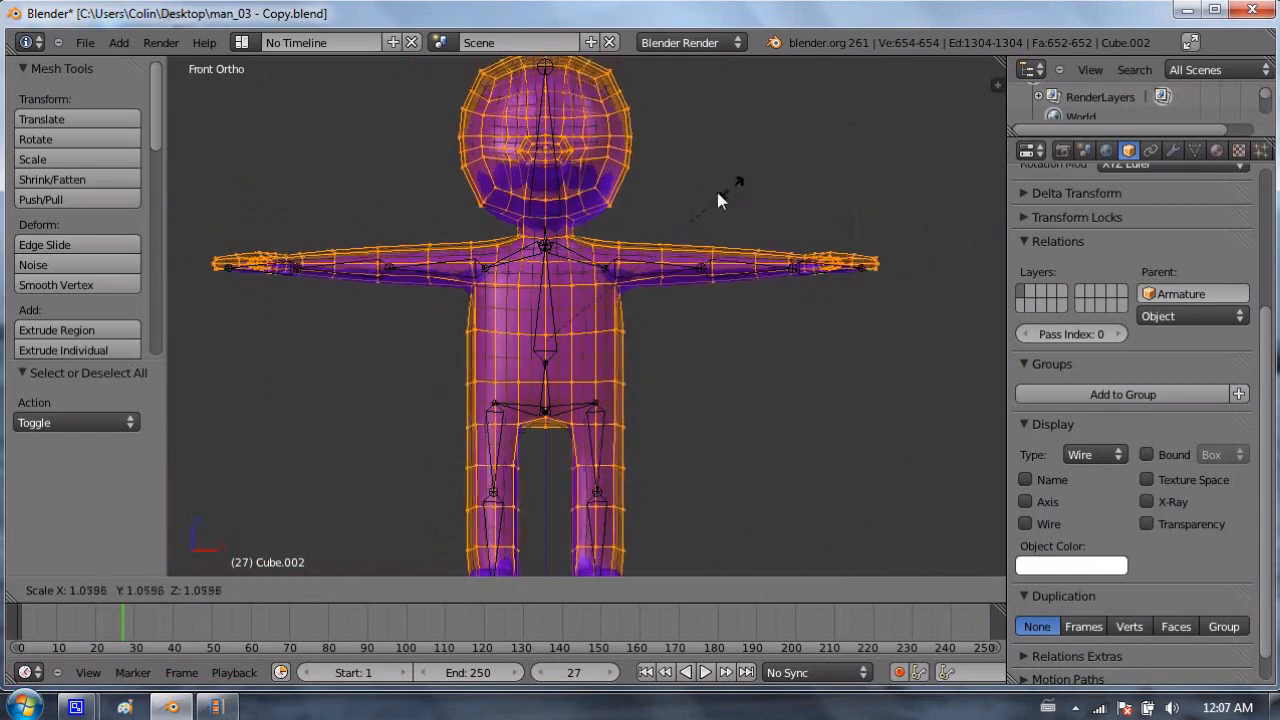
click(880, 181)
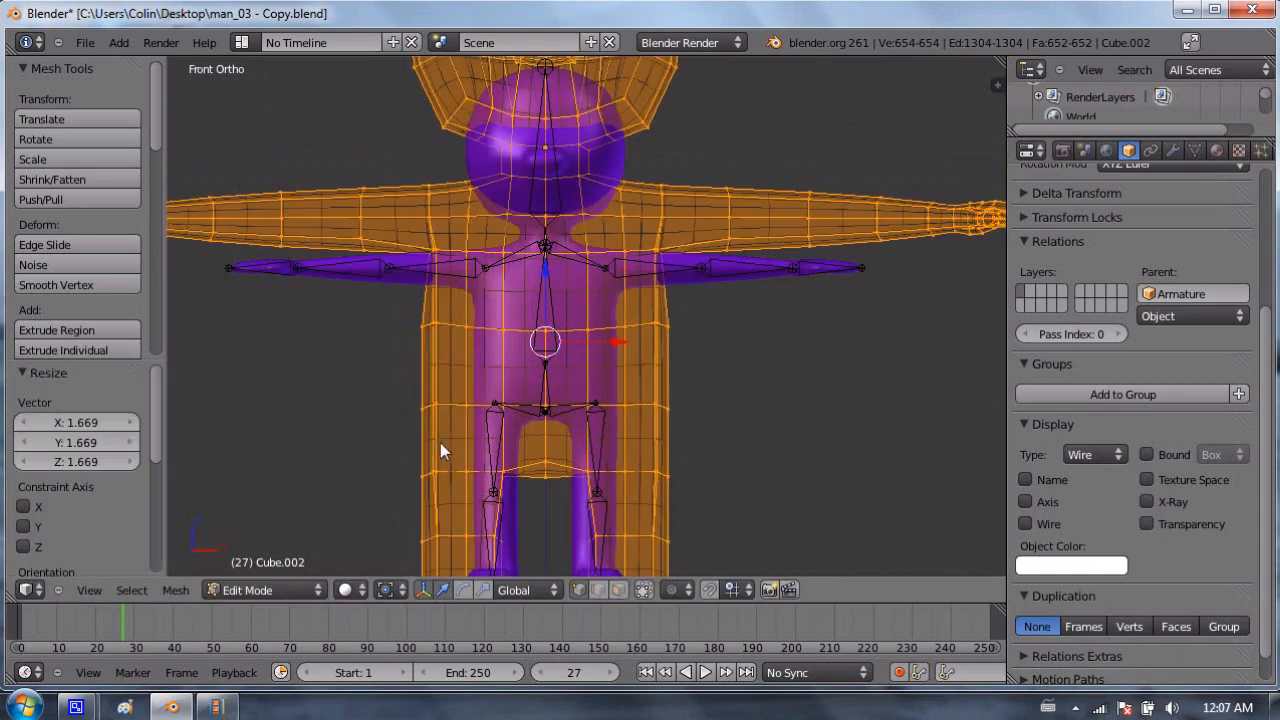
key(ctrl+z)
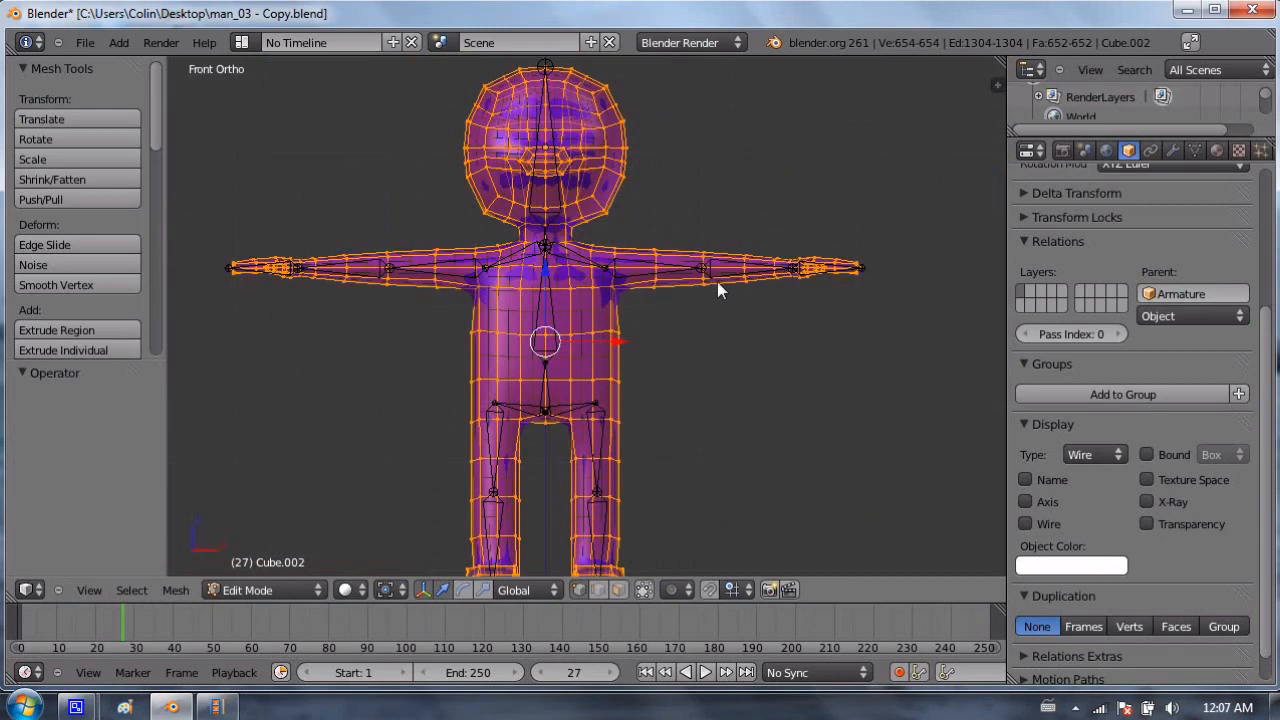
Step: Fatten the entire wireframe body copy outward along its normals with Shrink/Fatten by about 0.155
key(alt+s)
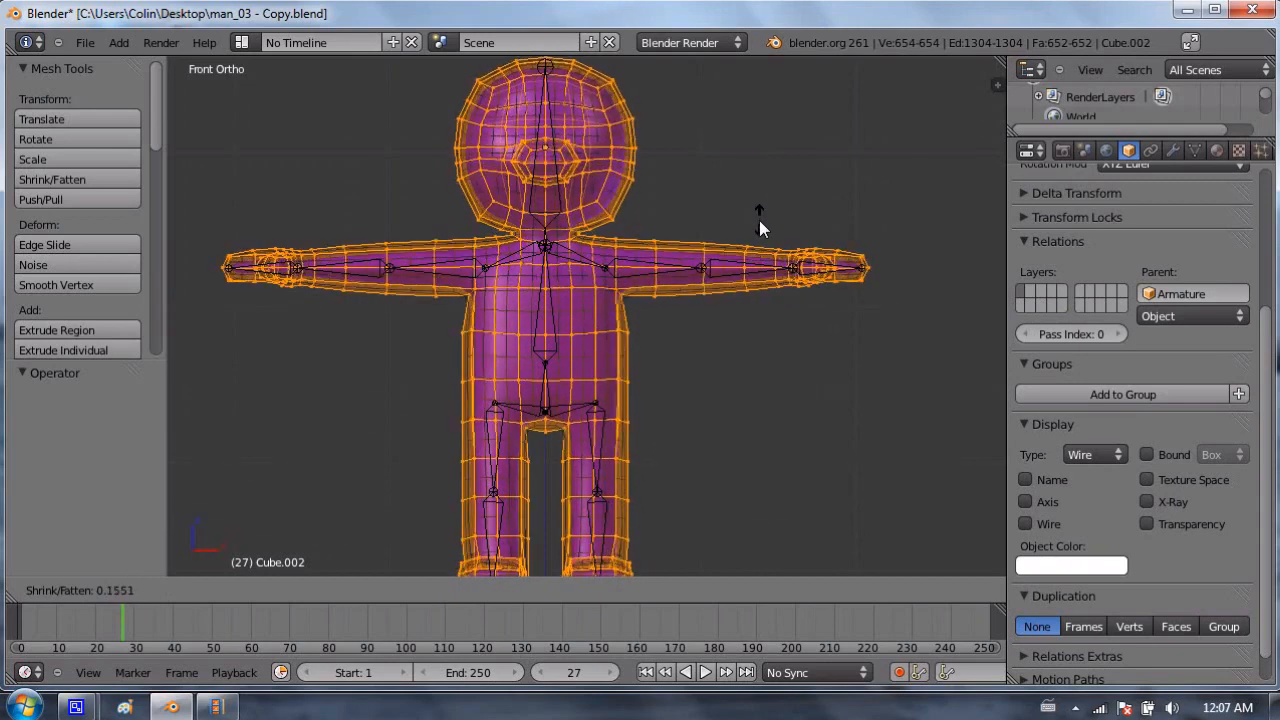
click(759, 220)
scroll(700, 369, down, 3)
middle_drag(700, 369, 734, 263)
scroll(749, 353, up, 5)
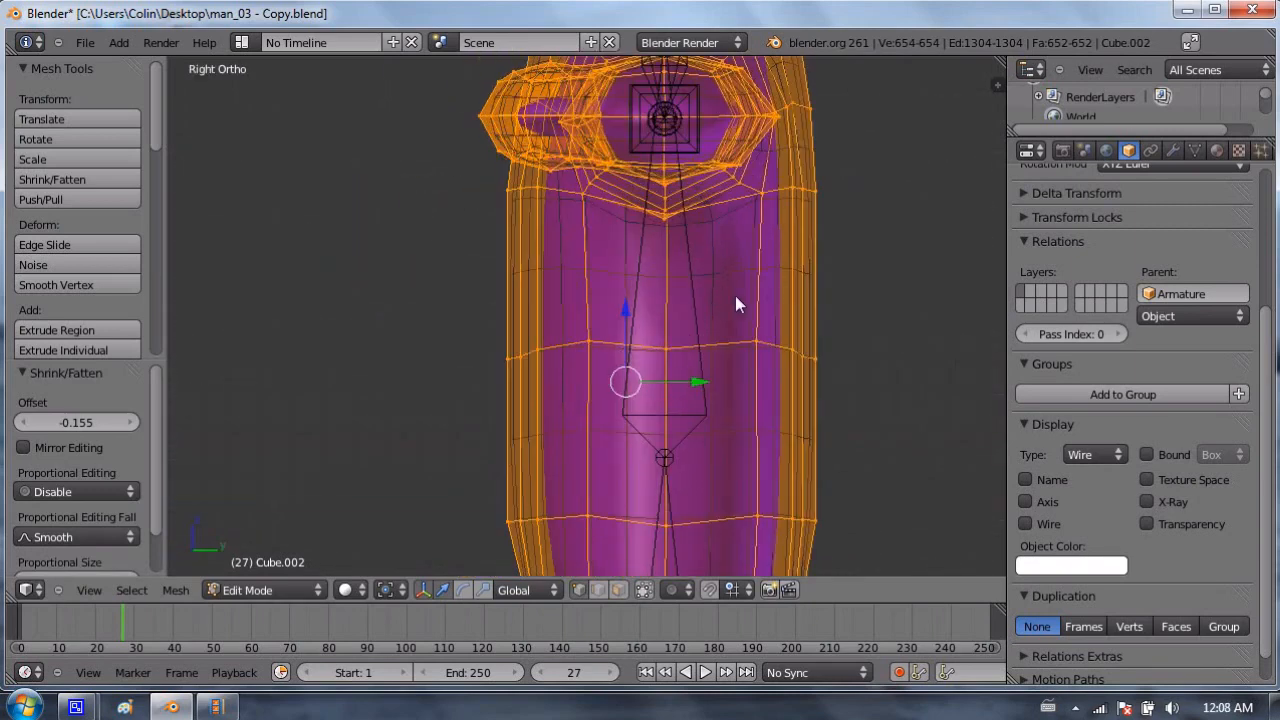
Step: Fatten the whole wireframe mesh outward by about another 0.076 with Shrink/Fatten and return to object mode
shift+middle_drag(723, 306, 457, 277)
key(alt+s)
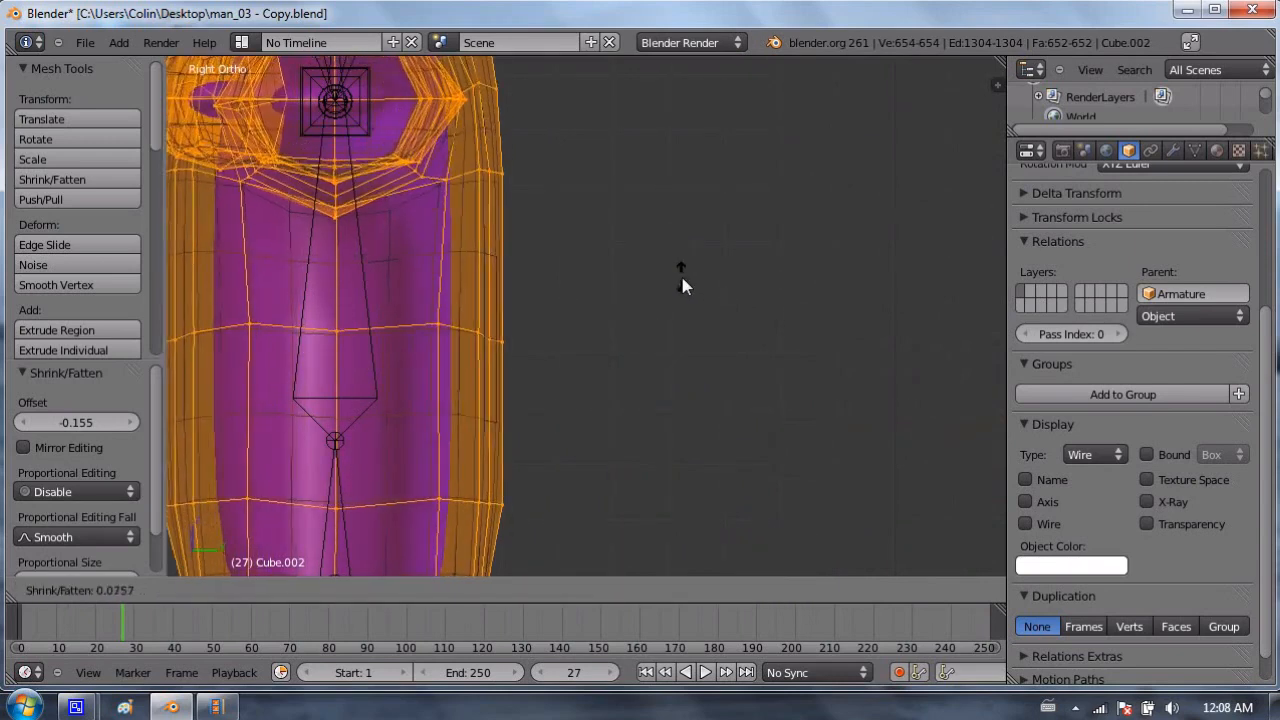
click(685, 280)
middle_drag(685, 280, 636, 343)
key(KP_1)
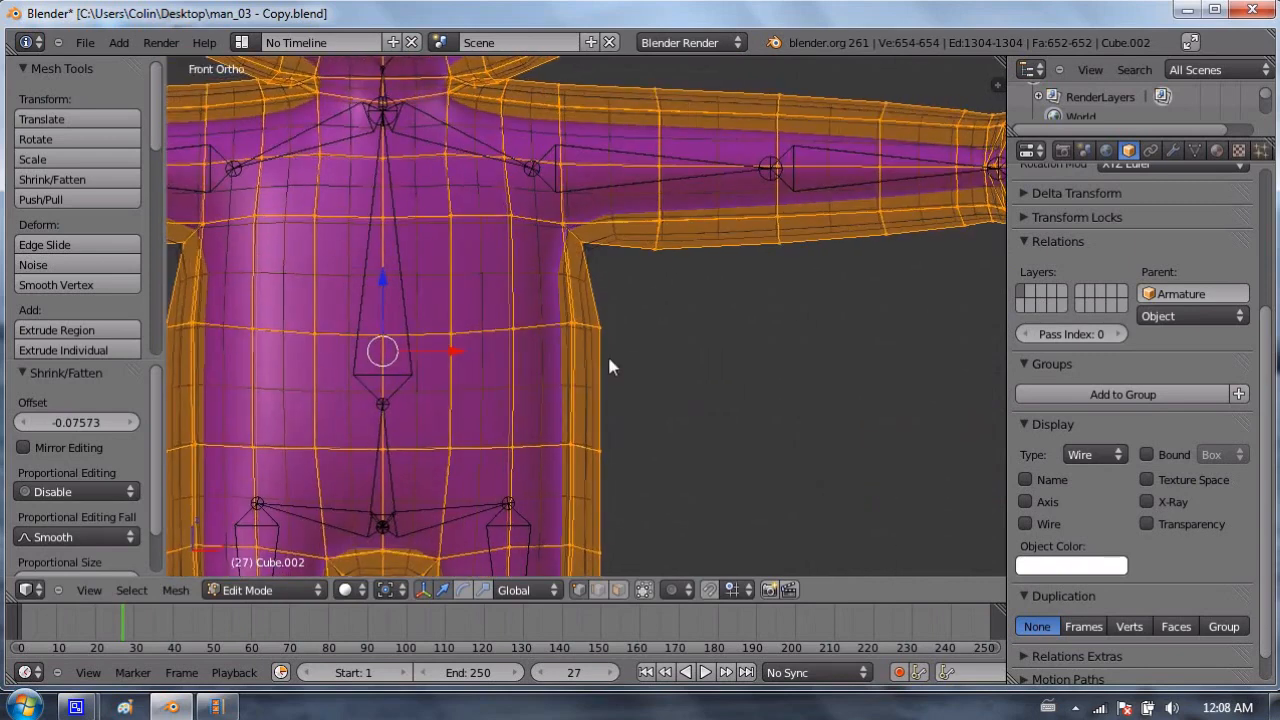
scroll(428, 305, down, 6)
scroll(479, 263, up, 5)
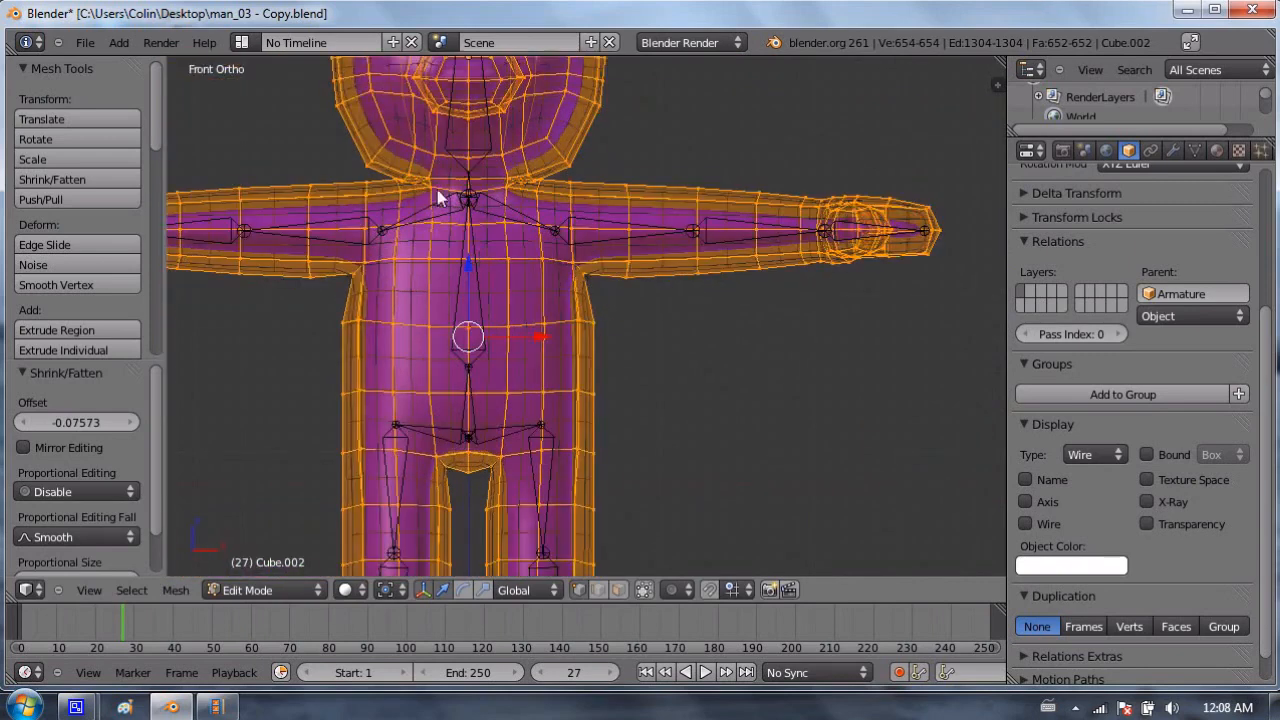
middle_drag(577, 354, 549, 382)
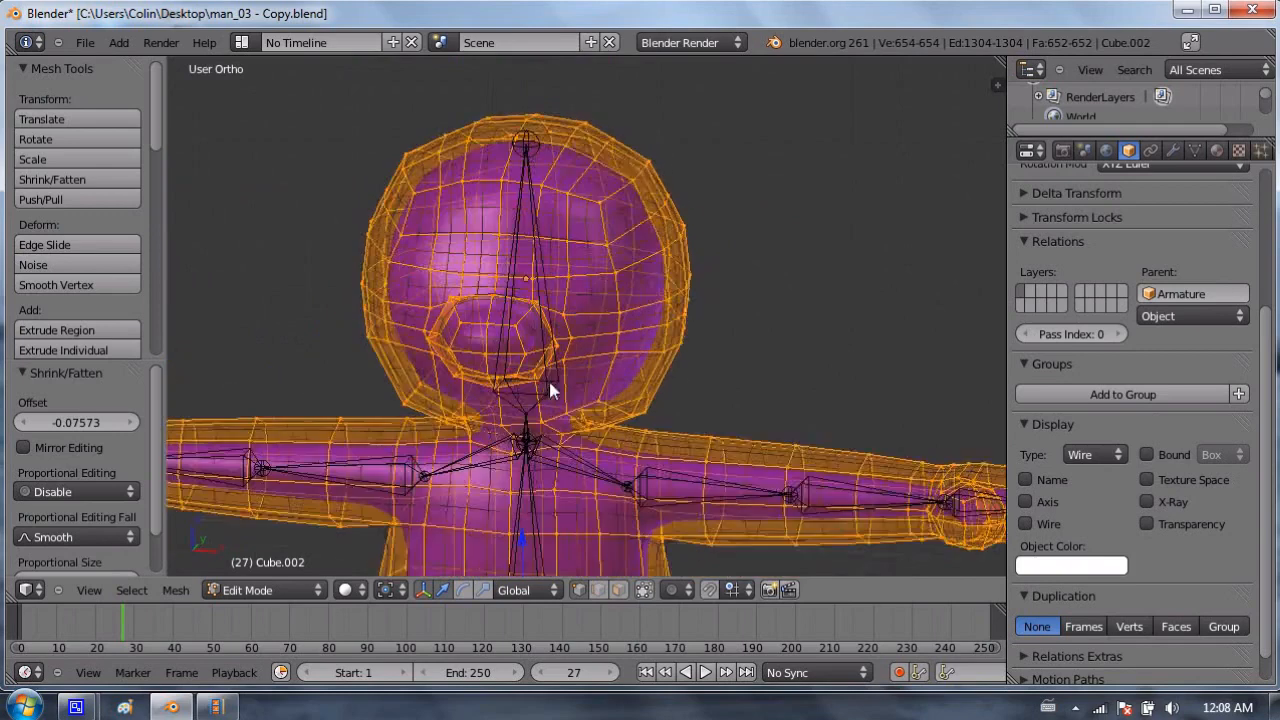
scroll(606, 251, up, 2)
shift+scroll(634, 297, down, 2)
key(Tab)
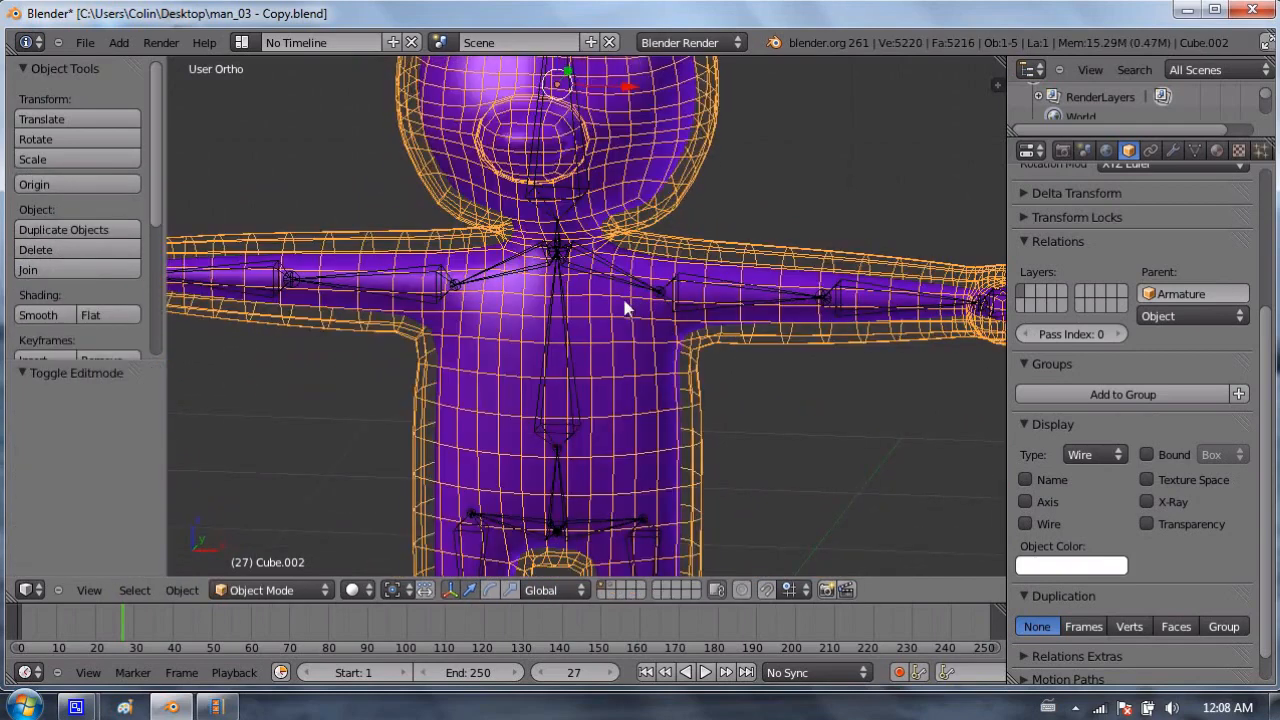
key(KP_1)
scroll(669, 251, down, 2)
scroll(1124, 252, up, 5)
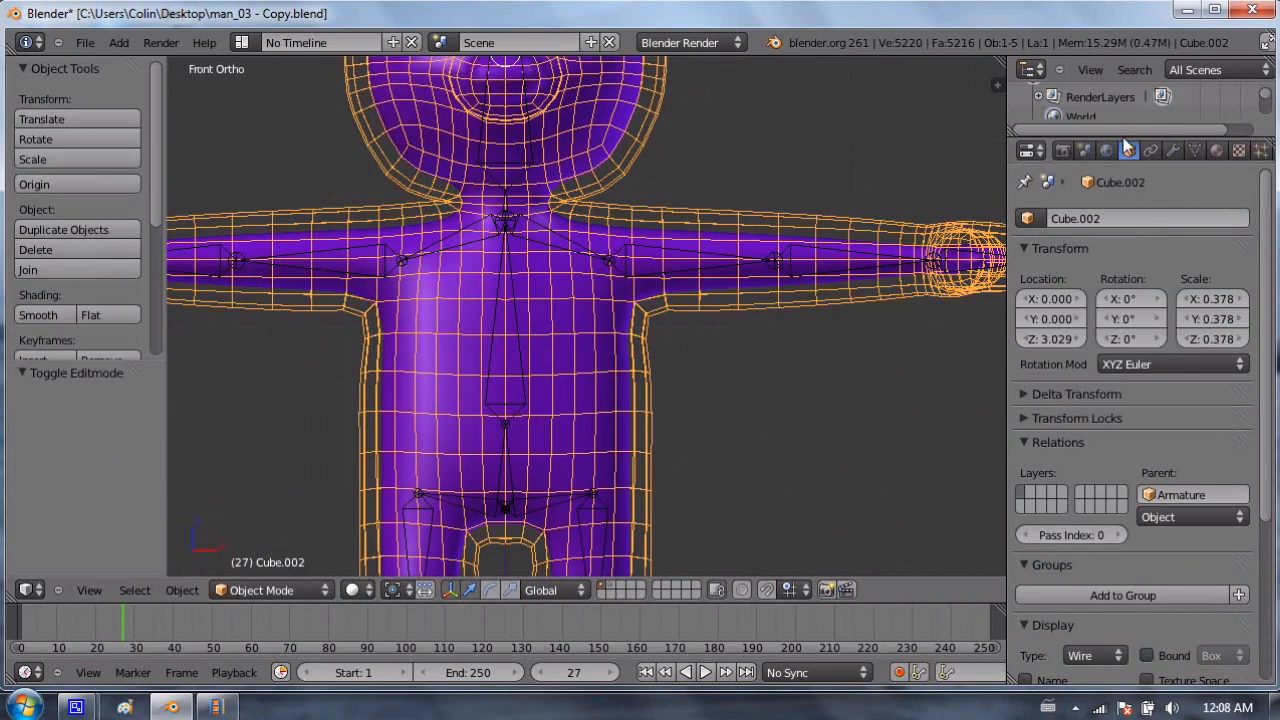
Step: Enlarge the outliner area and show the shirt's layer together with the body's layer in front view
drag(1128, 139, 1128, 251)
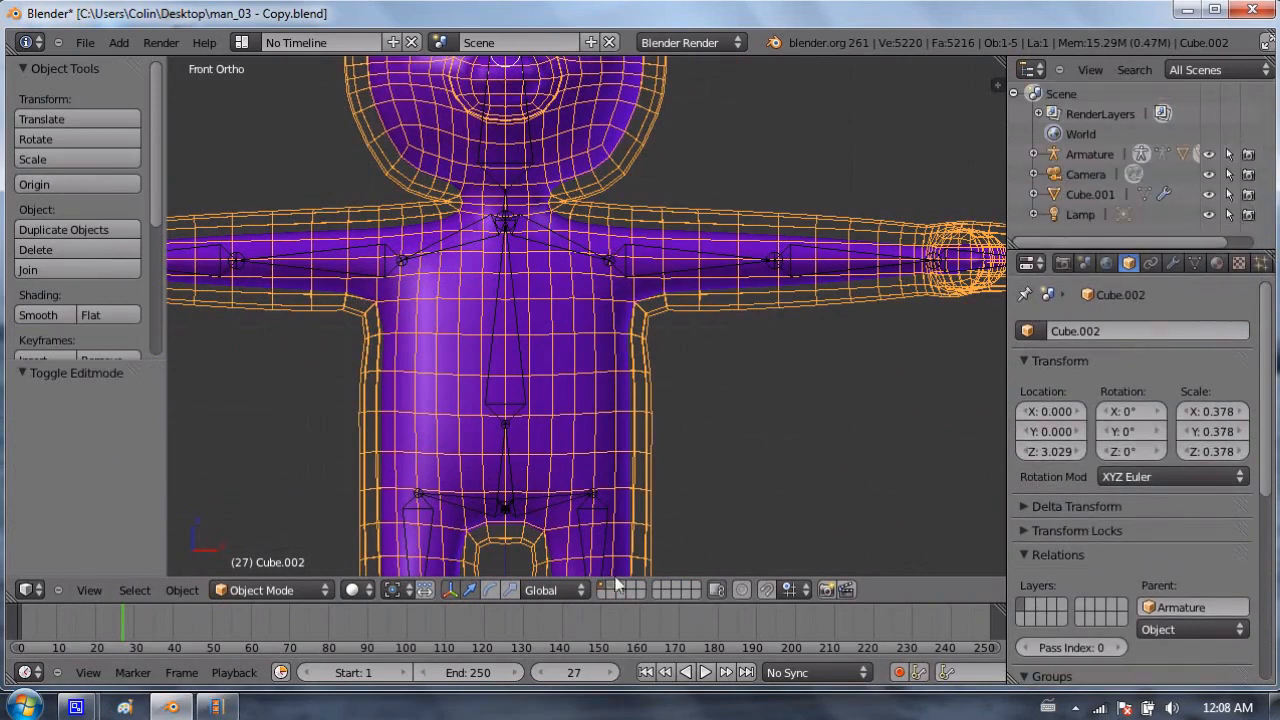
click(612, 585)
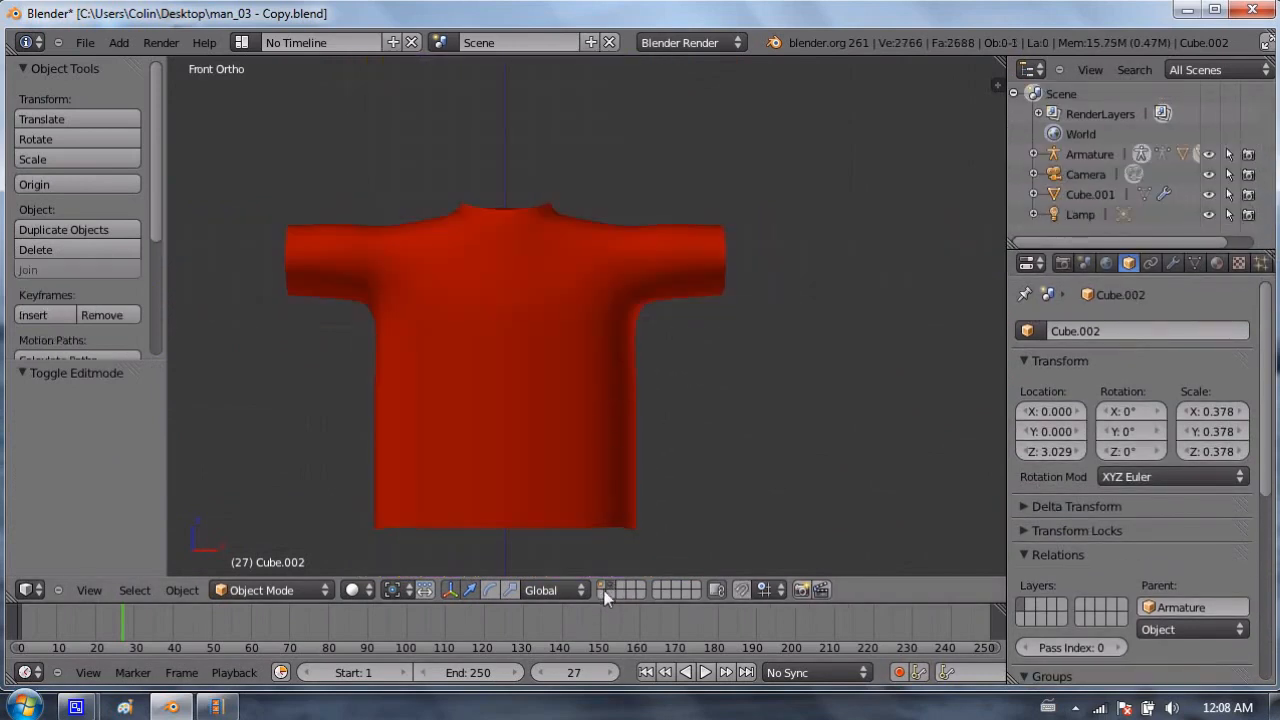
shift+click(602, 587)
middle_drag(505, 450, 594, 401)
key(KP_1)
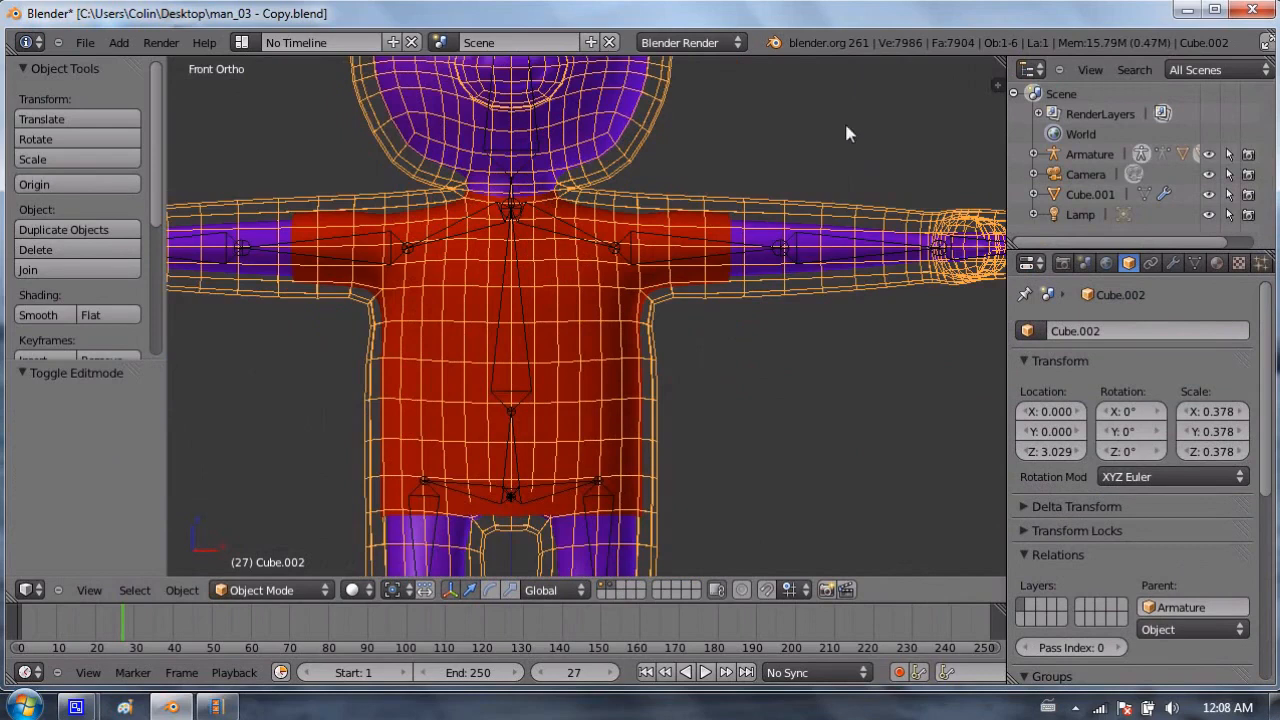
Step: In edit mode, shrink the whole wireframe body copy inward along its normals by about 0.03
key(Tab)
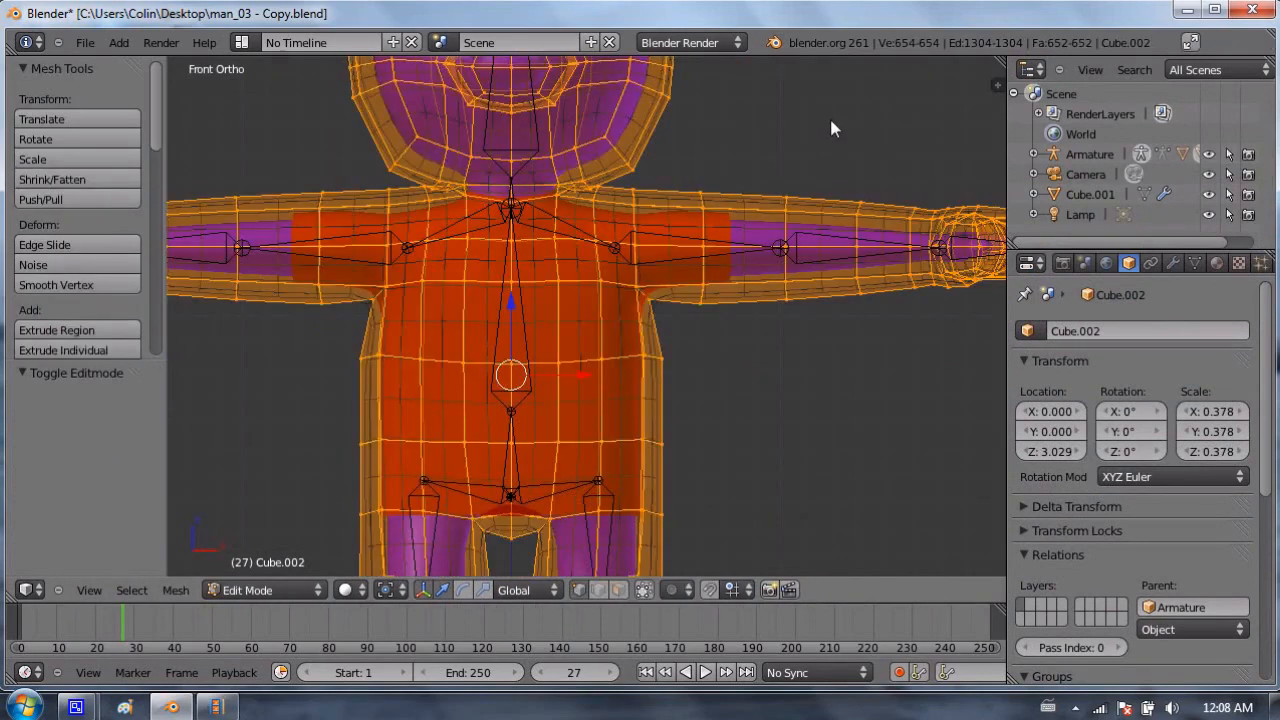
key(alt+s)
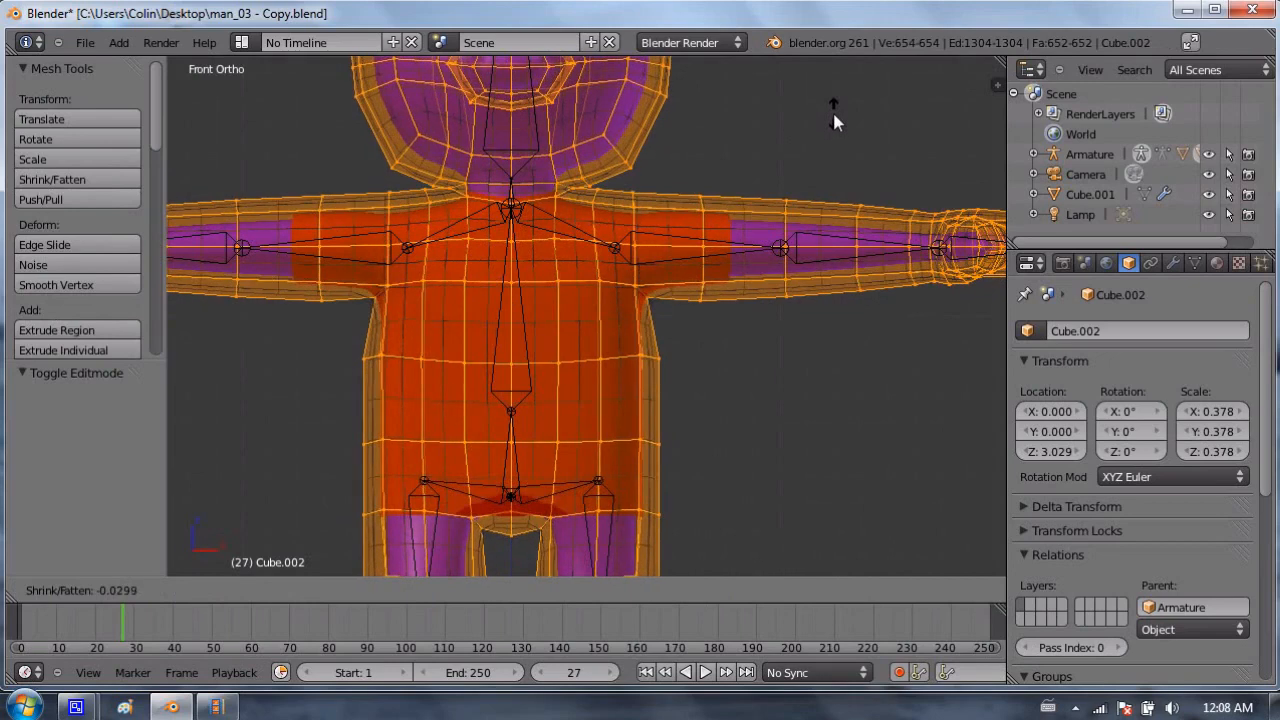
click(834, 116)
middle_drag(686, 286, 628, 263)
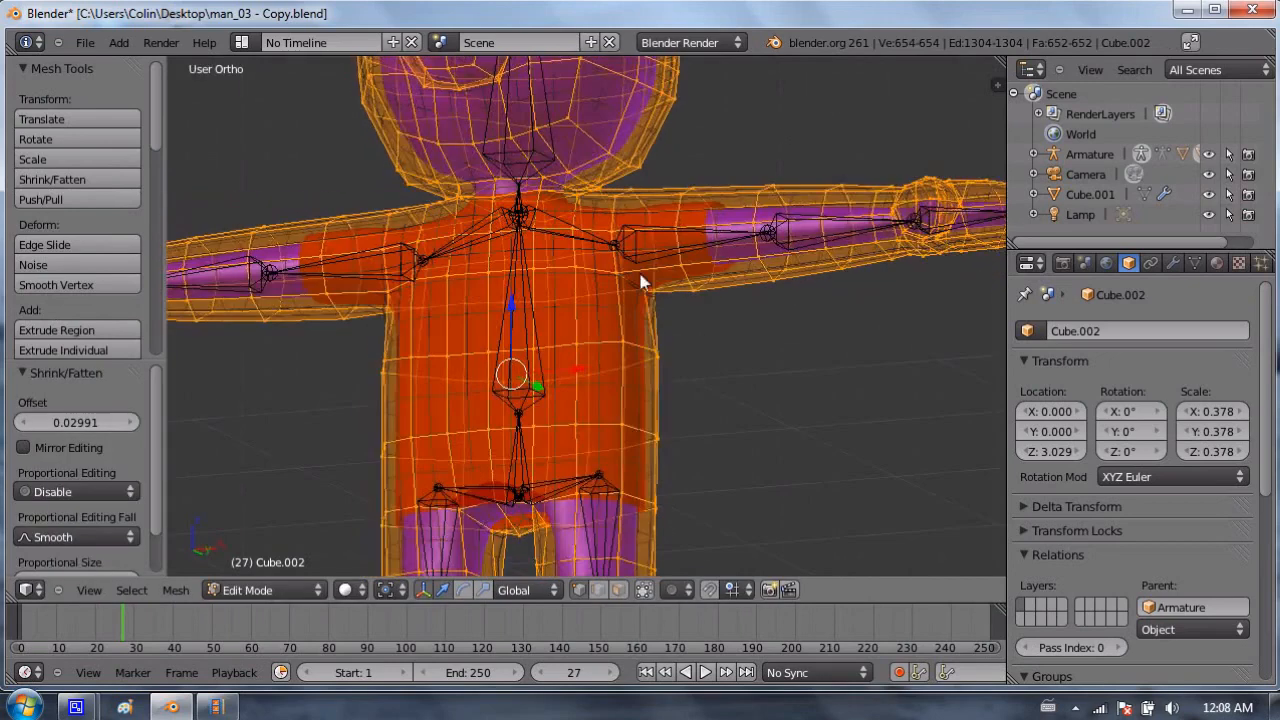
Step: Select the two armpit vertices of the wireframe copy, scale them apart by about 1.102 and leave edit mode
right_click(648, 296)
middle_drag(510, 332, 737, 351)
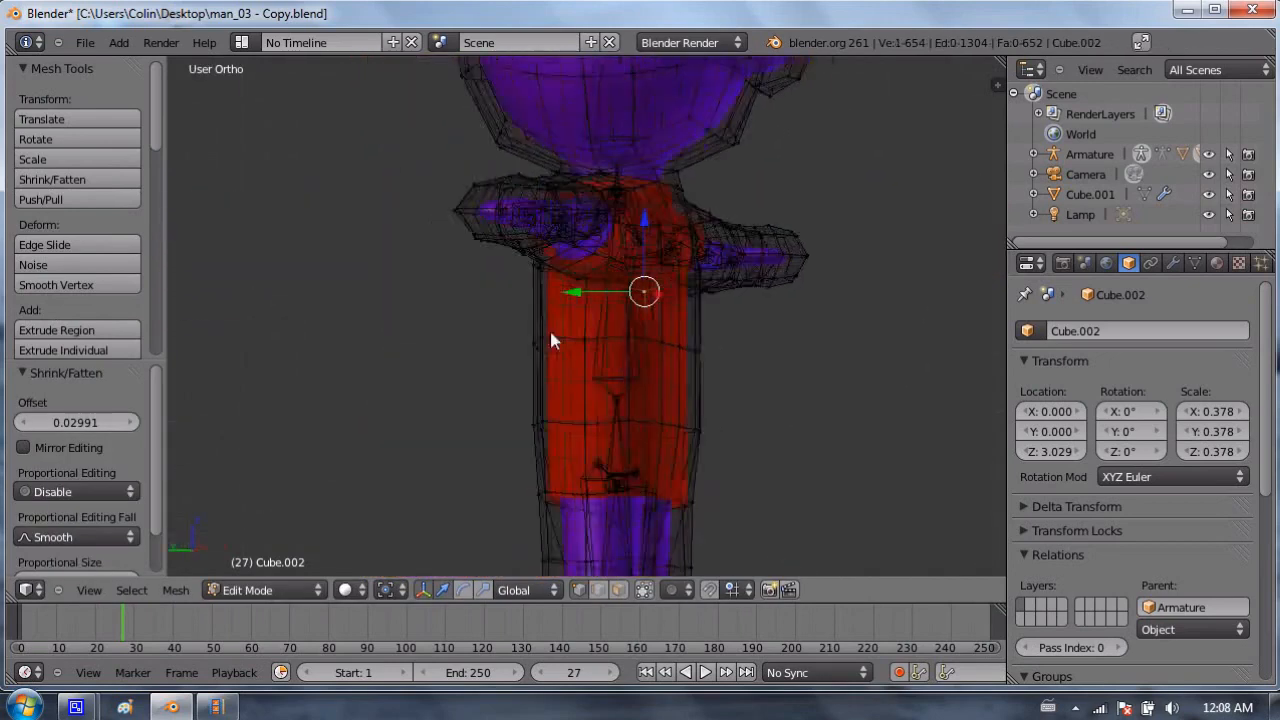
middle_drag(613, 345, 483, 340)
shift+right_click(411, 284)
key(KP_1)
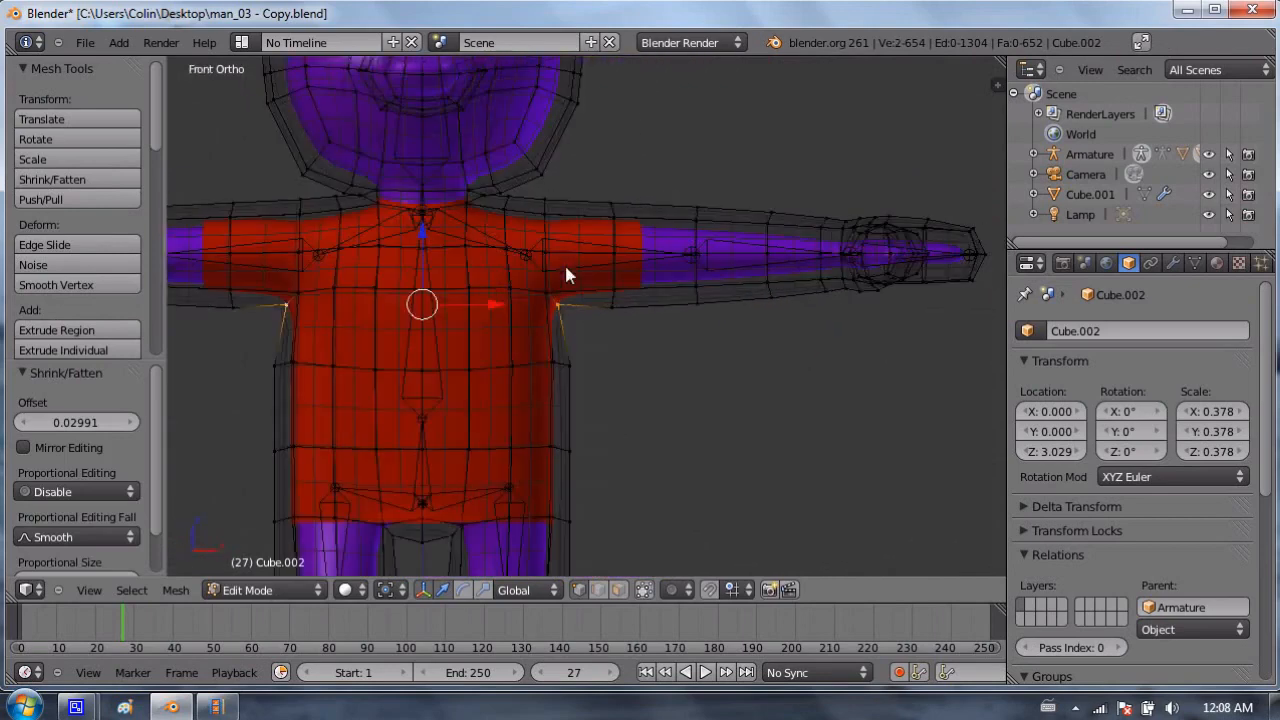
shift+middle_drag(538, 283, 625, 251)
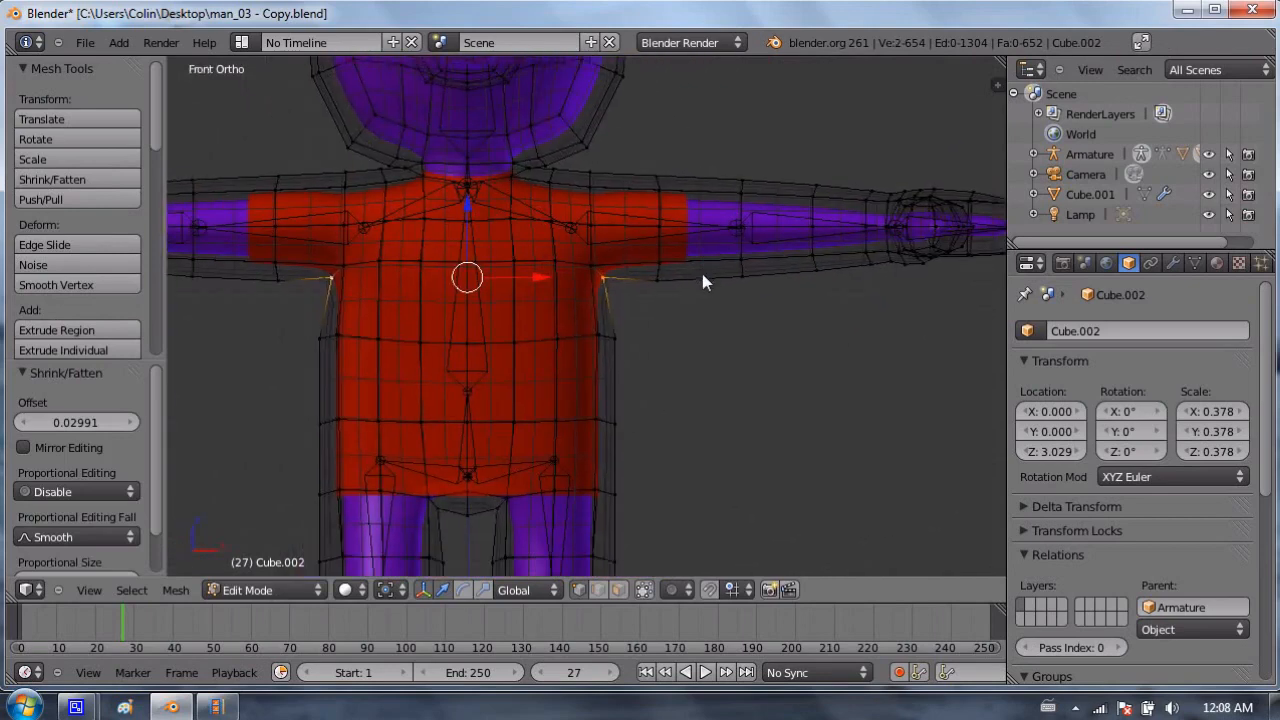
key(s)
click(781, 279)
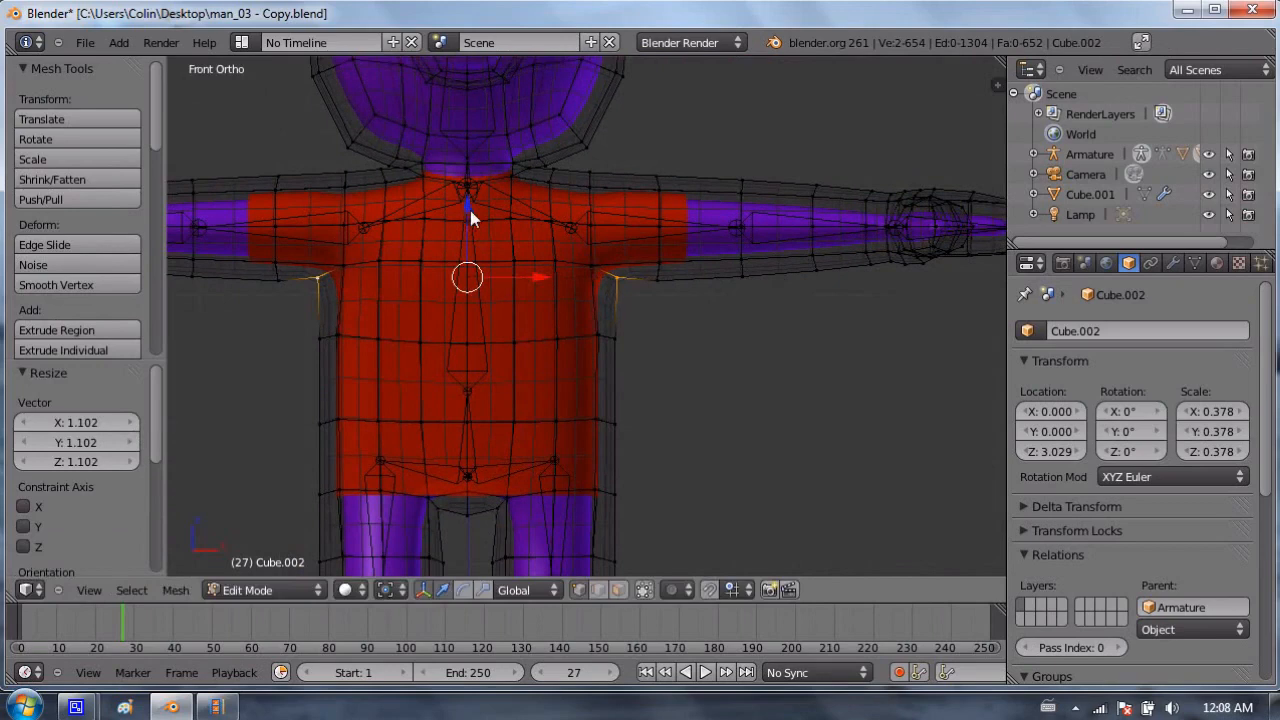
key(Tab)
scroll(731, 279, down, 2)
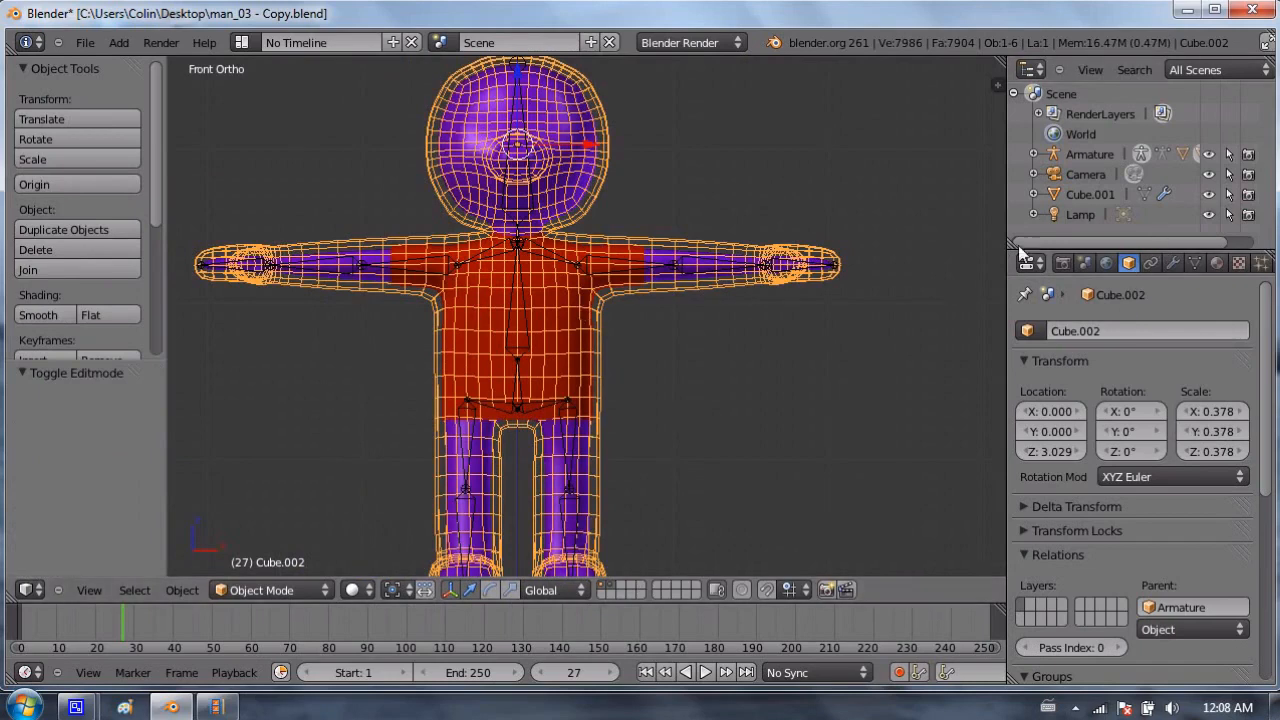
Step: Select the armature's upper arm bone beside the shirt sleeve and hide the shirt's layer, leaving the body's layer shown
right_click(598, 268)
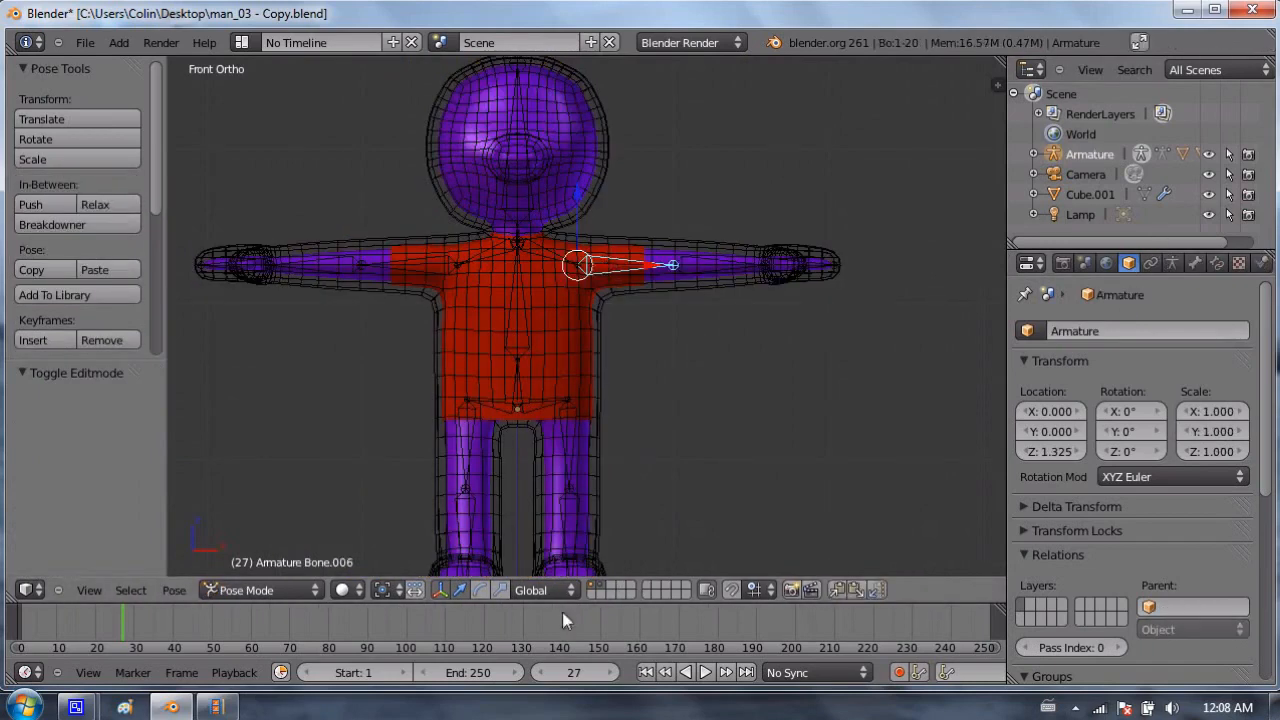
click(593, 589)
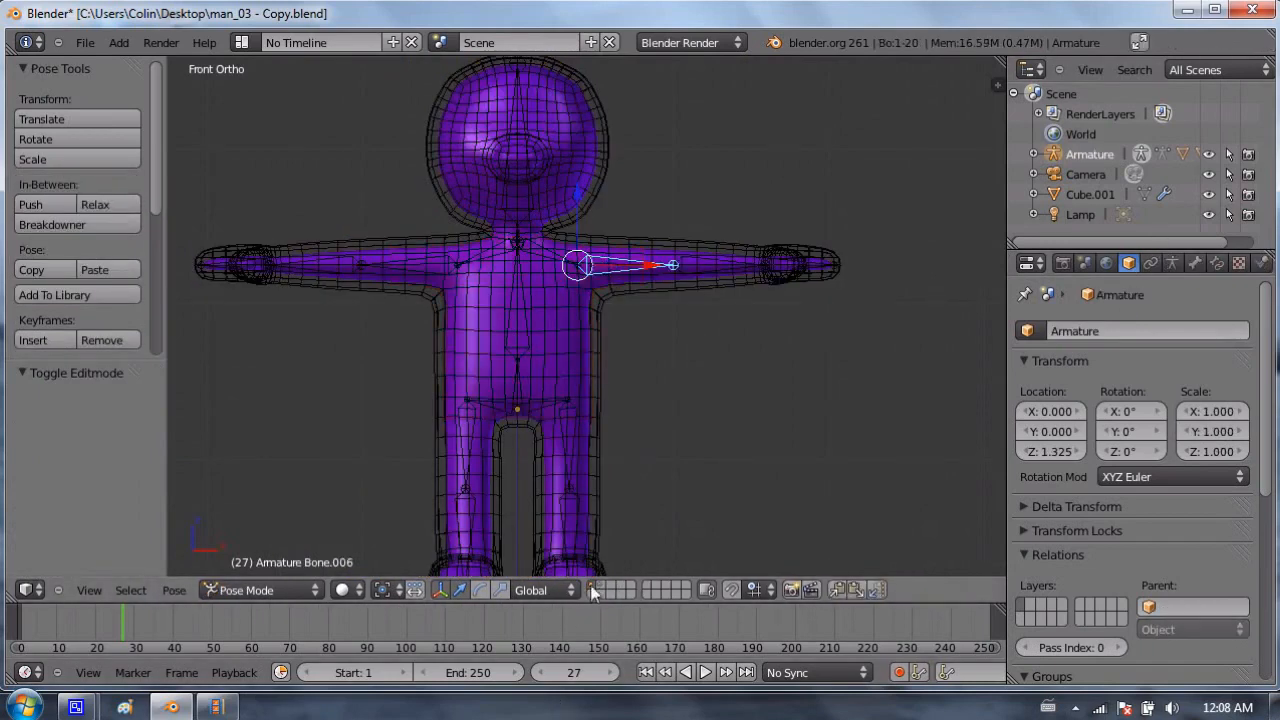
scroll(643, 205, up, 3)
shift+middle_drag(506, 208, 594, 347)
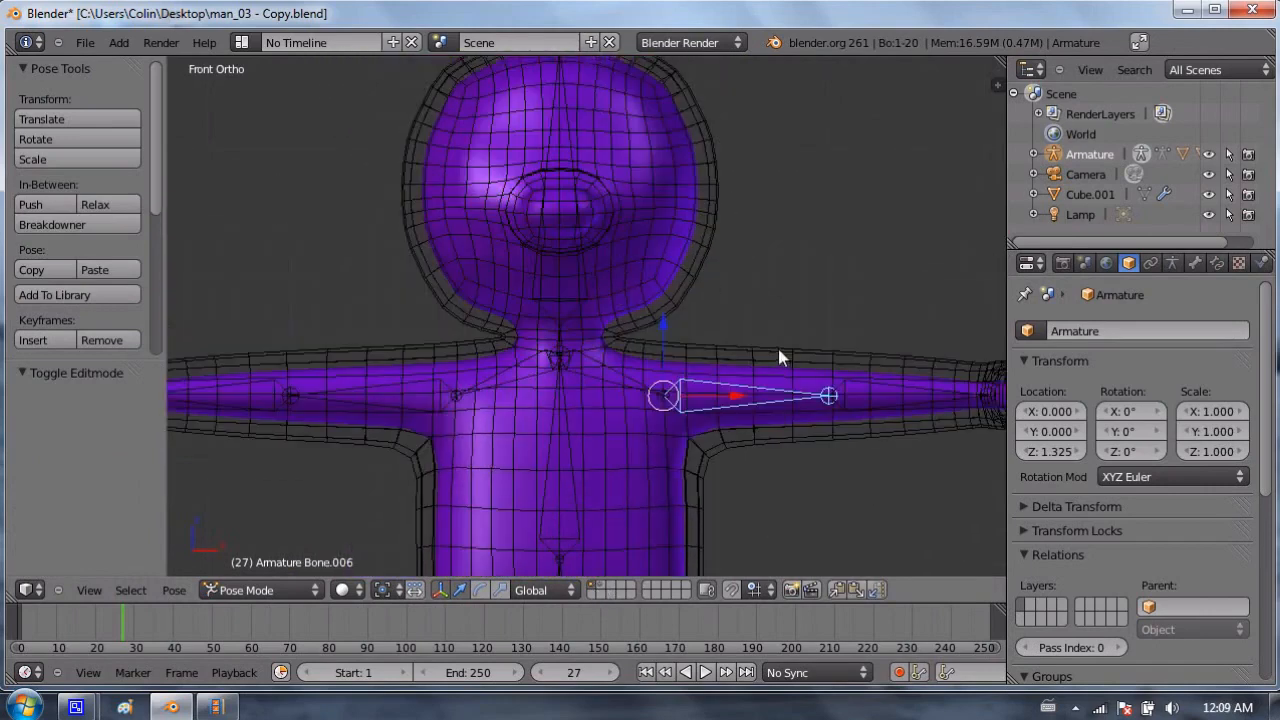
Step: Select the enlarged wireframe body copy and set its object display type to Solid
right_click(693, 275)
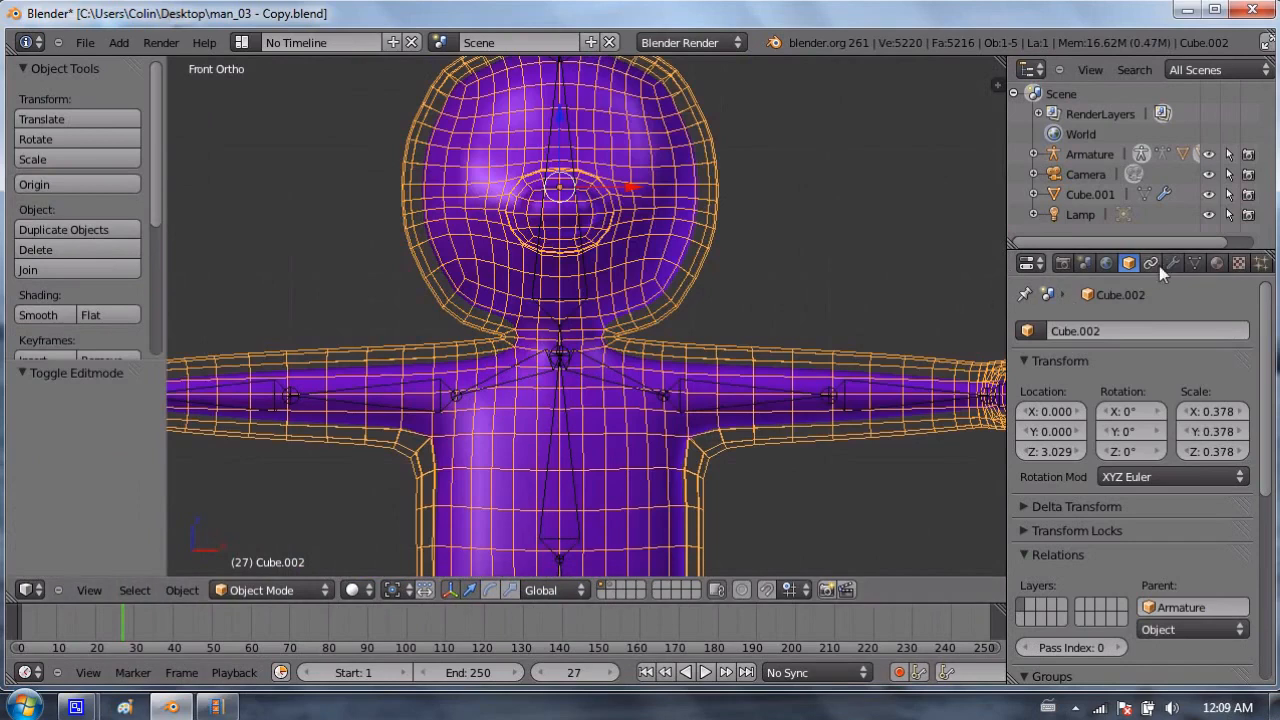
scroll(1100, 480, down, 8)
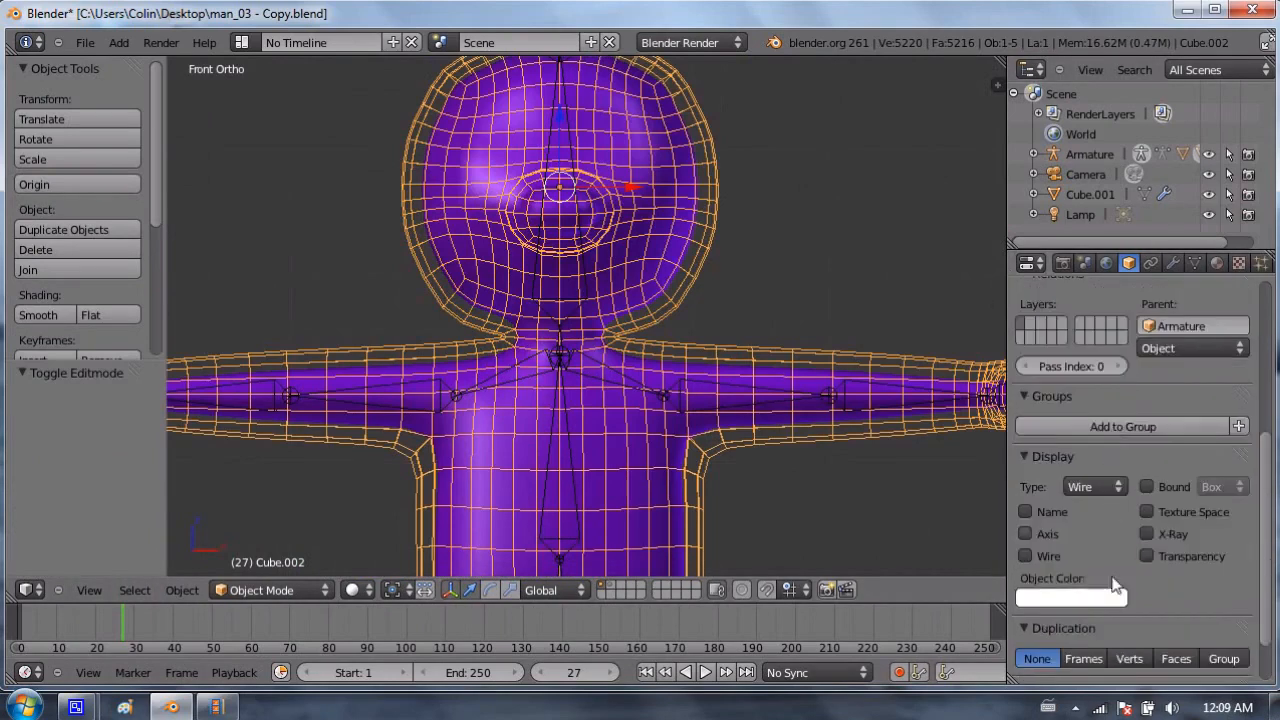
click(1093, 422)
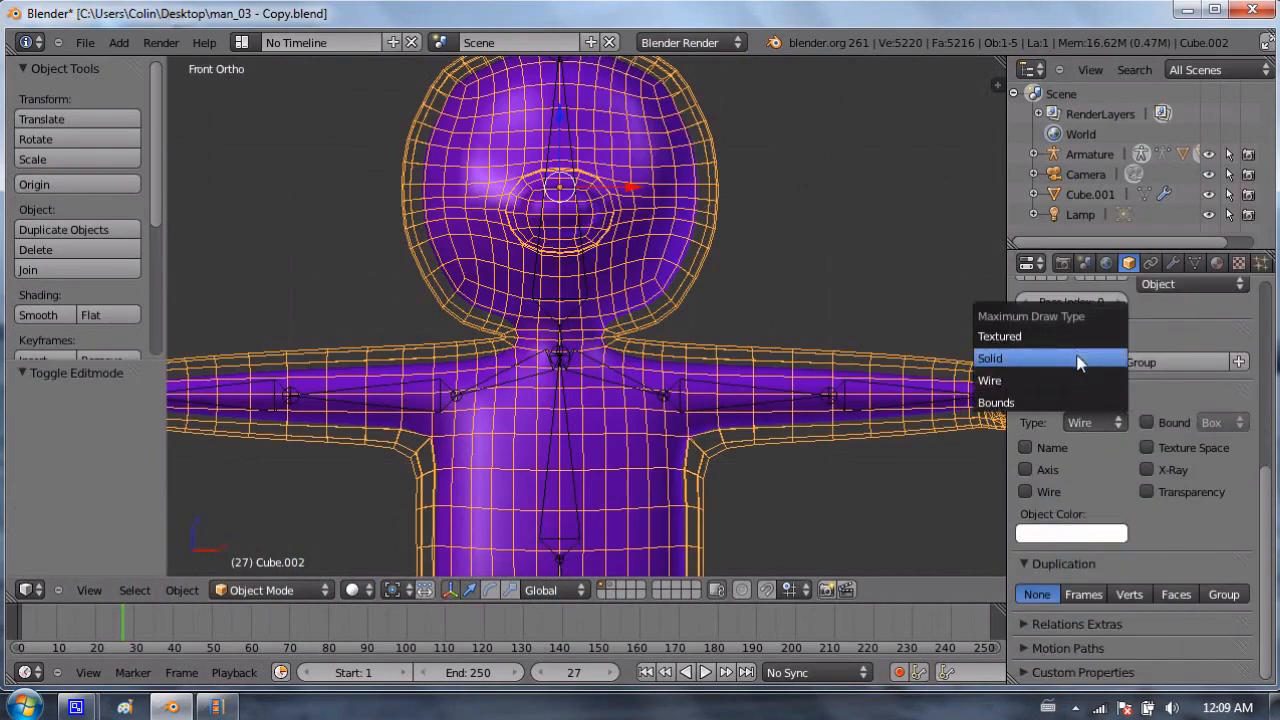
click(1080, 358)
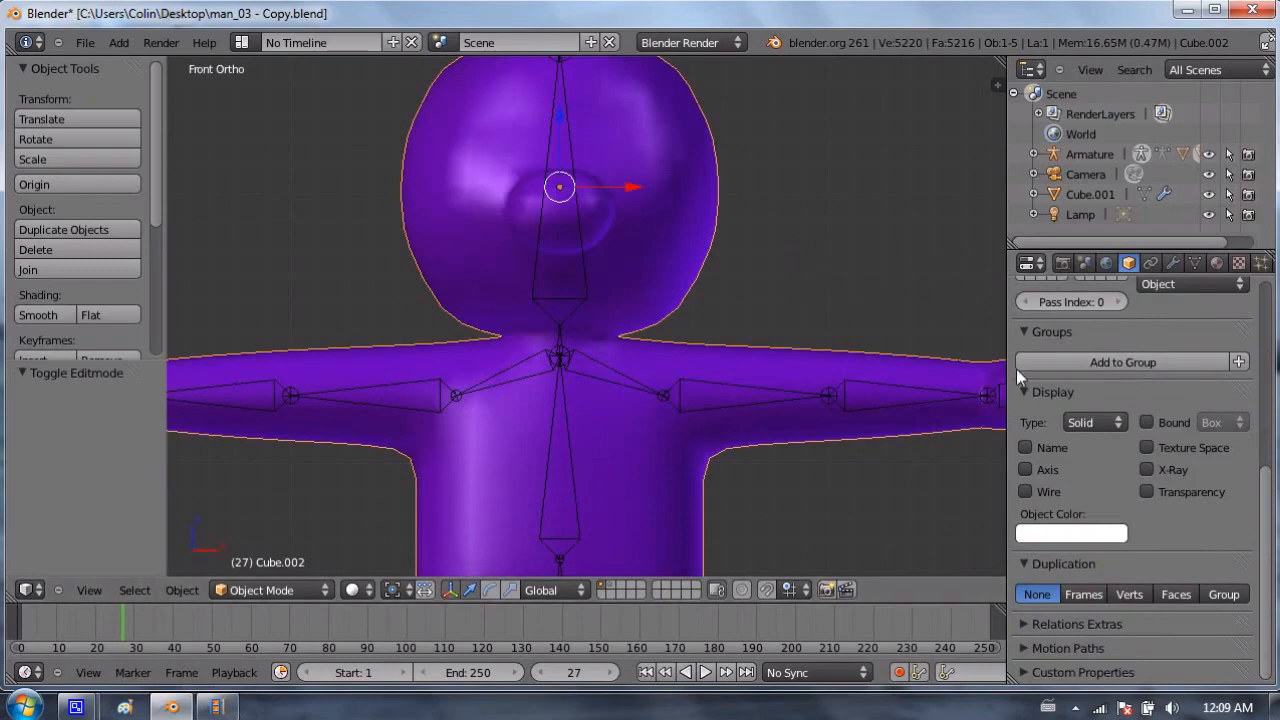
scroll(1015, 376, up, 5)
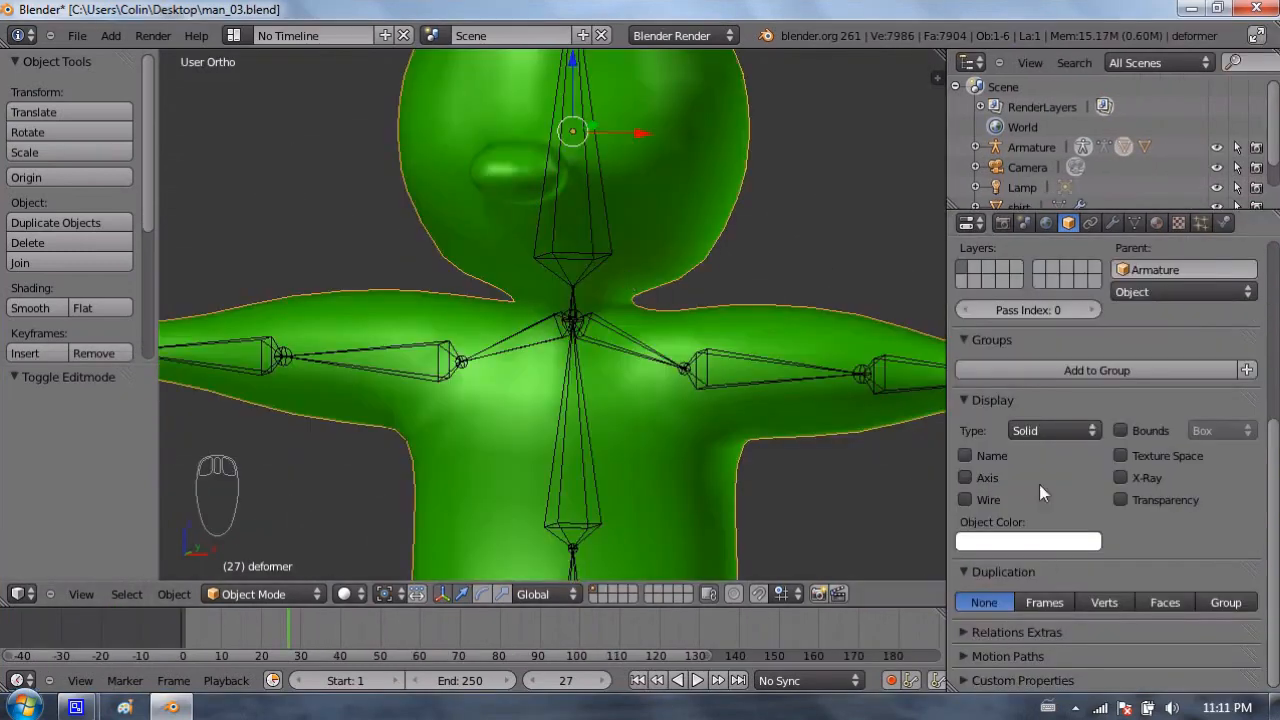
Step: Set the deformer's object display type to Wire
click(1085, 522)
click(1049, 430)
click(1020, 388)
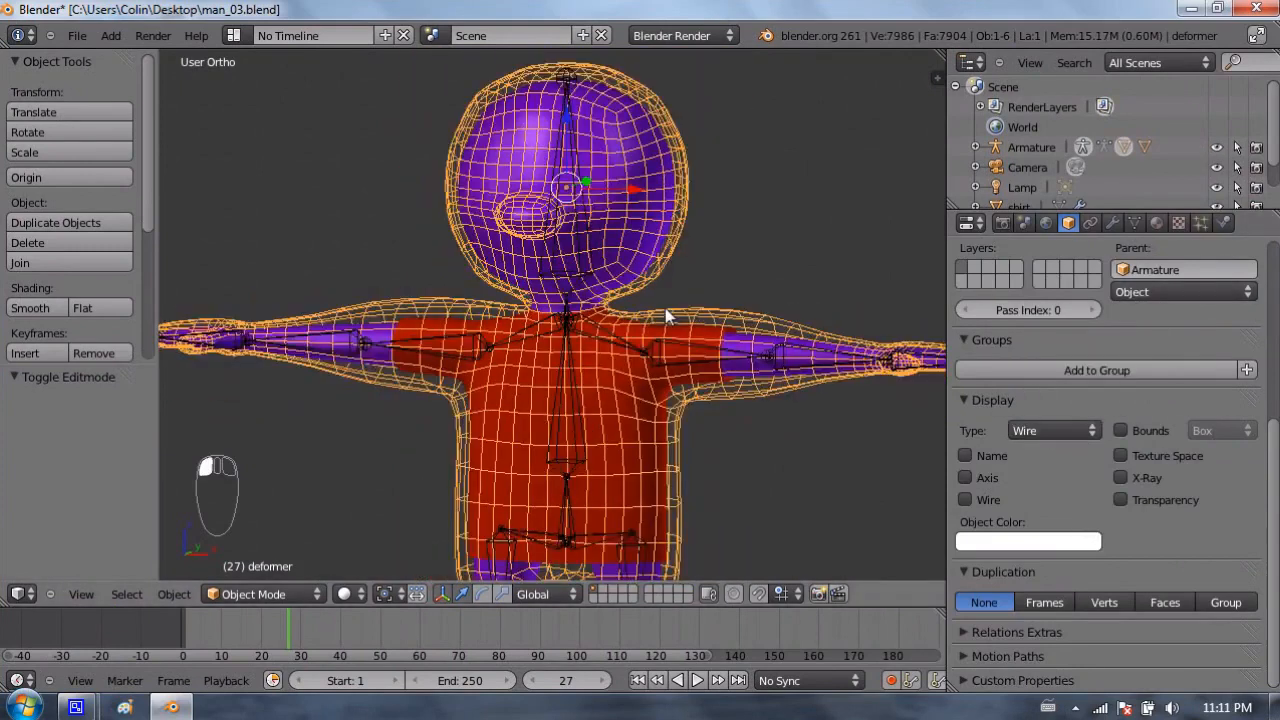
Step: Switch to the front view, select the shirt and hide it so only the body and the wireframe deformer remain
key(KP_1)
right_click(665, 337)
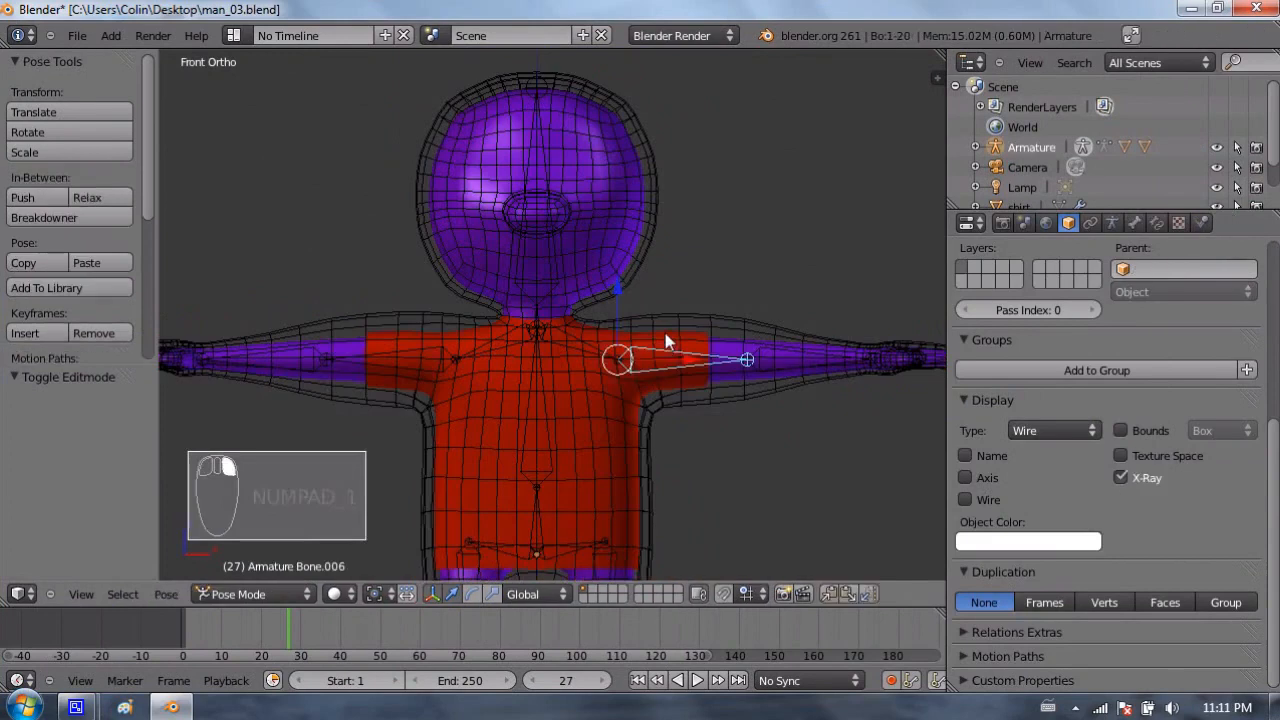
right_click(665, 334)
scroll(1066, 184, down, 1)
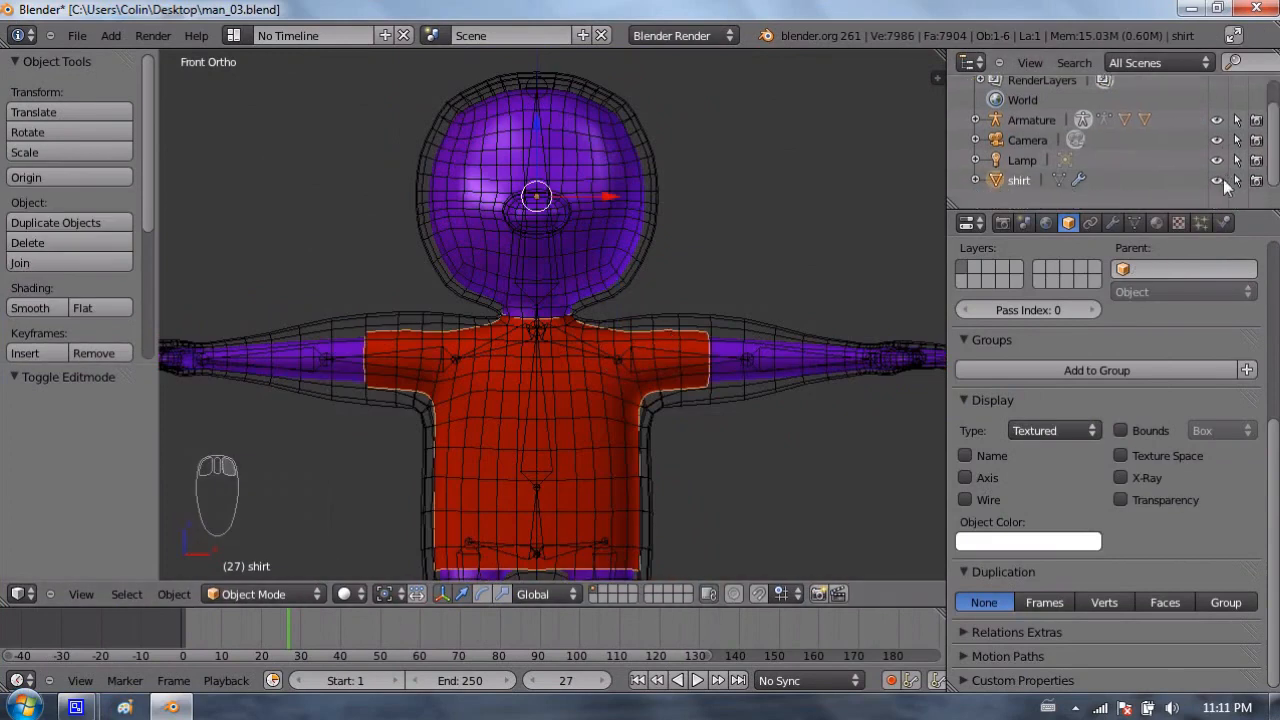
click(1216, 180)
shift+middle_drag(602, 307, 628, 336)
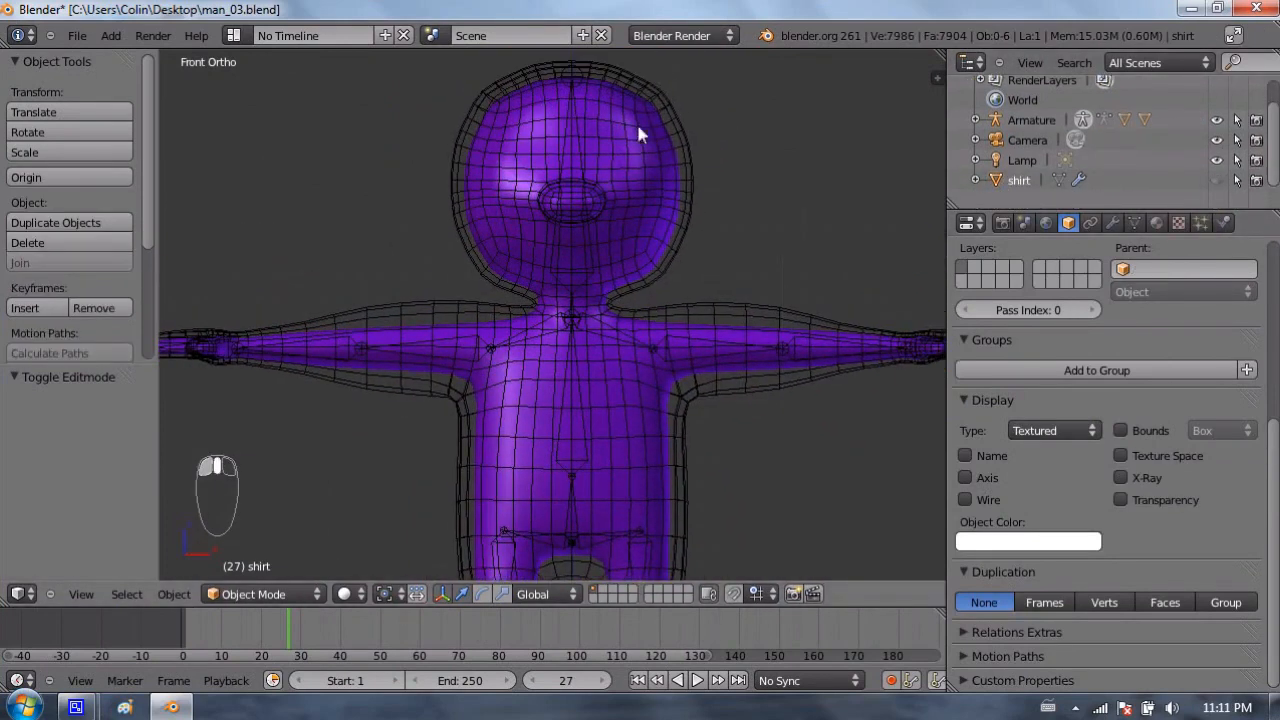
Step: Test the deformer by raising the man's right upper arm bone about 66°, and undo the rotation
right_click(529, 338)
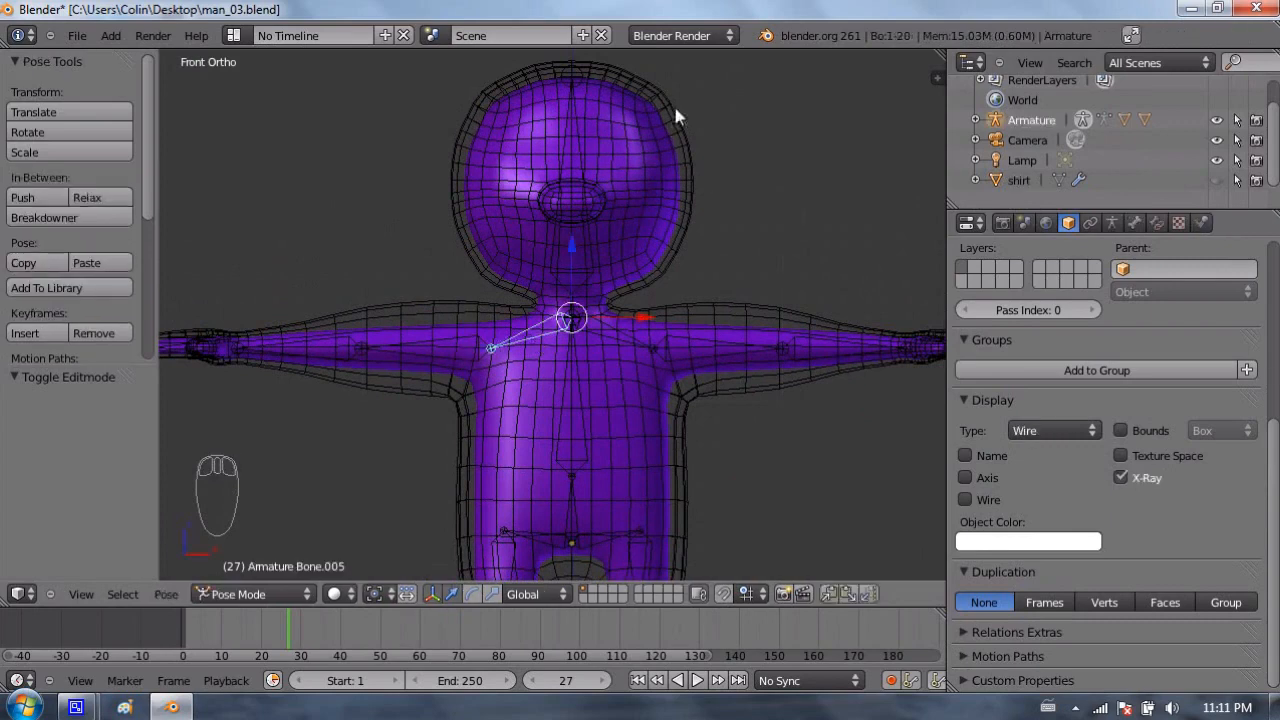
right_click(460, 347)
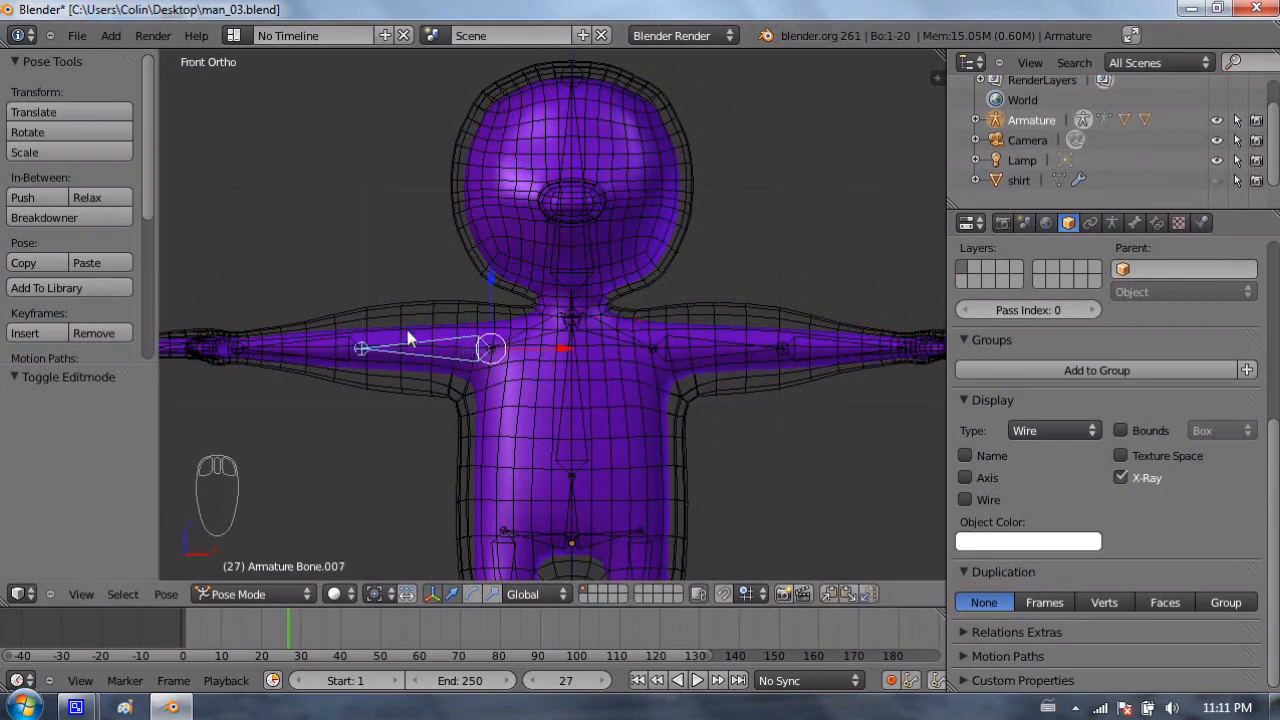
key(r)
click(566, 173)
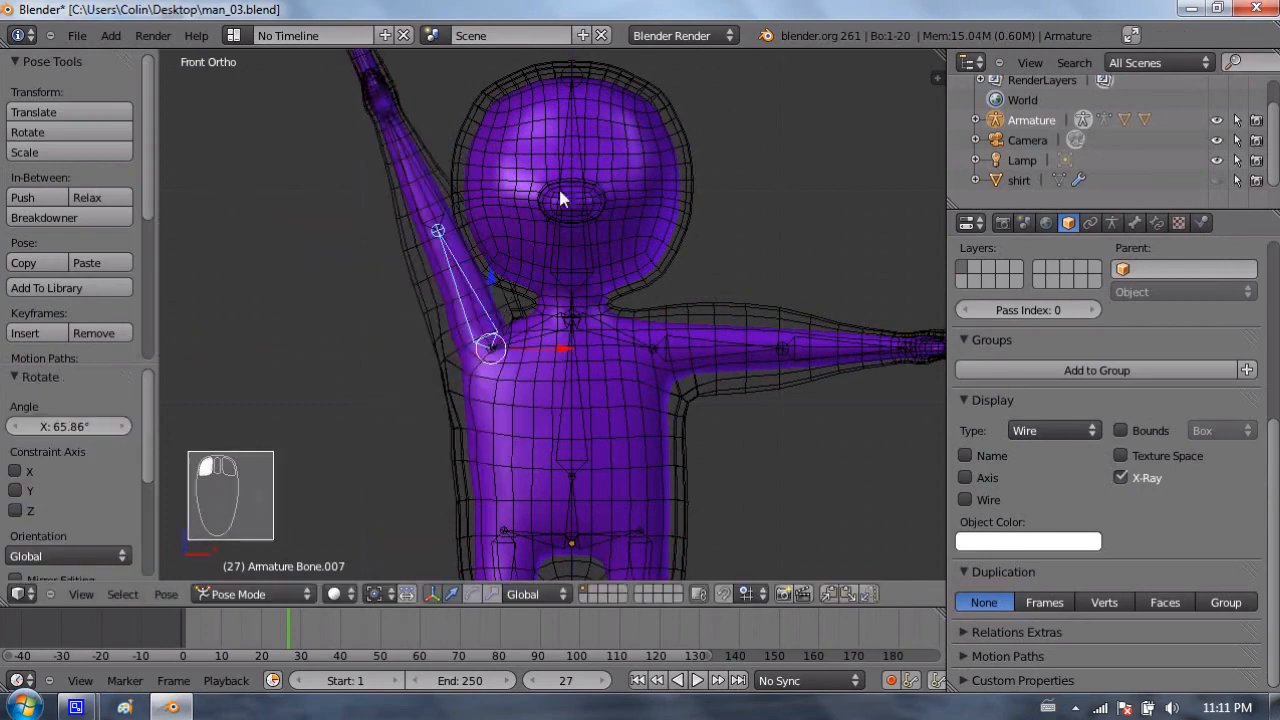
key(ctrl+z)
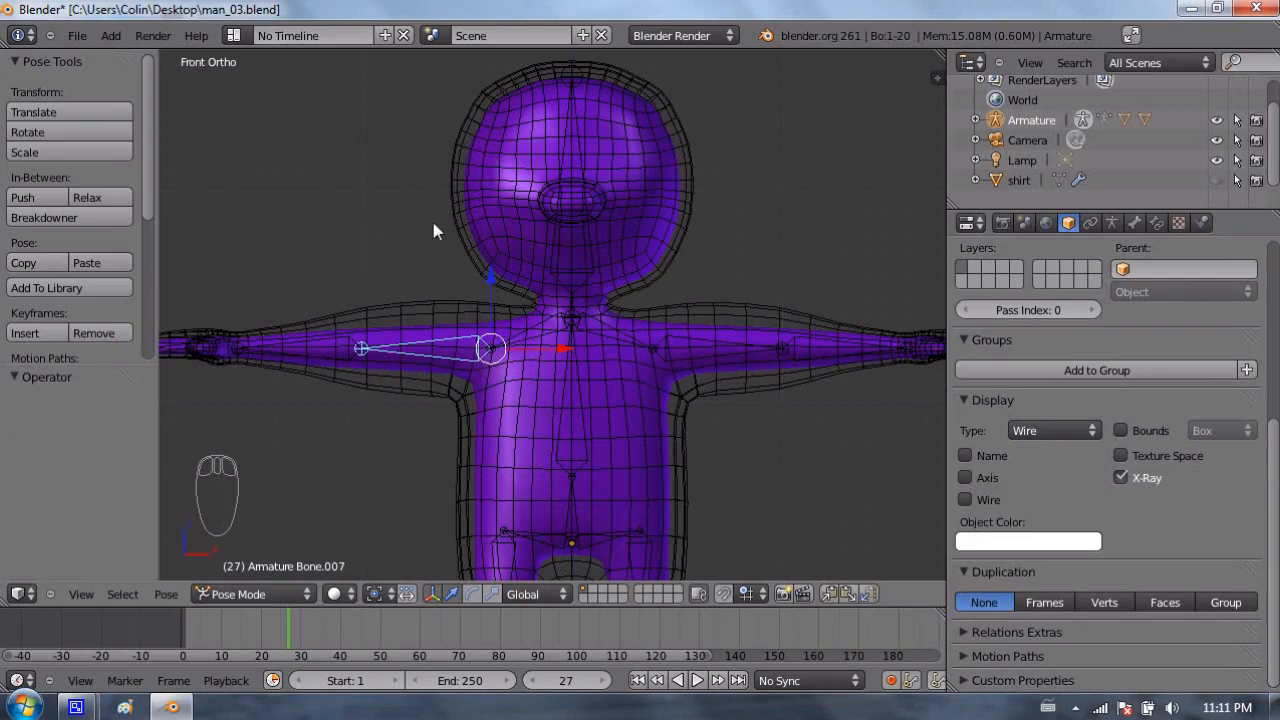
Step: Raise the right upper arm bone again by about 33°, rotate it once more, and undo both rotations
key(r)
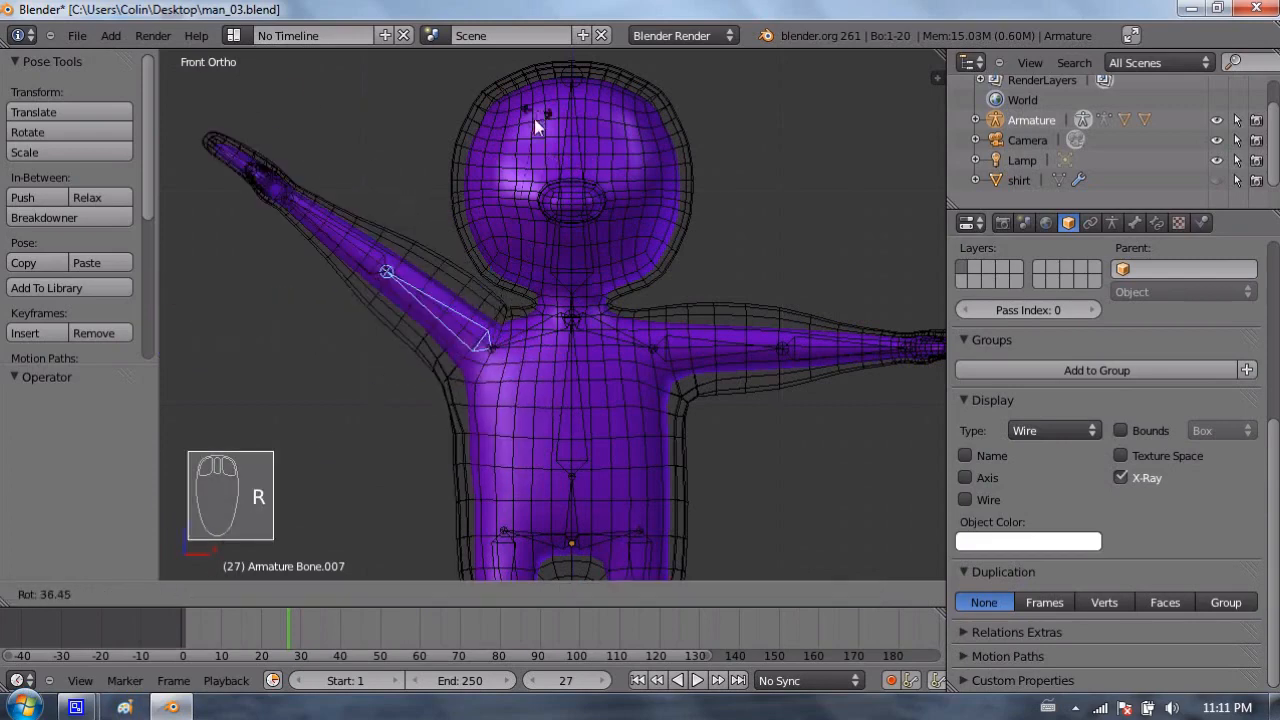
click(537, 110)
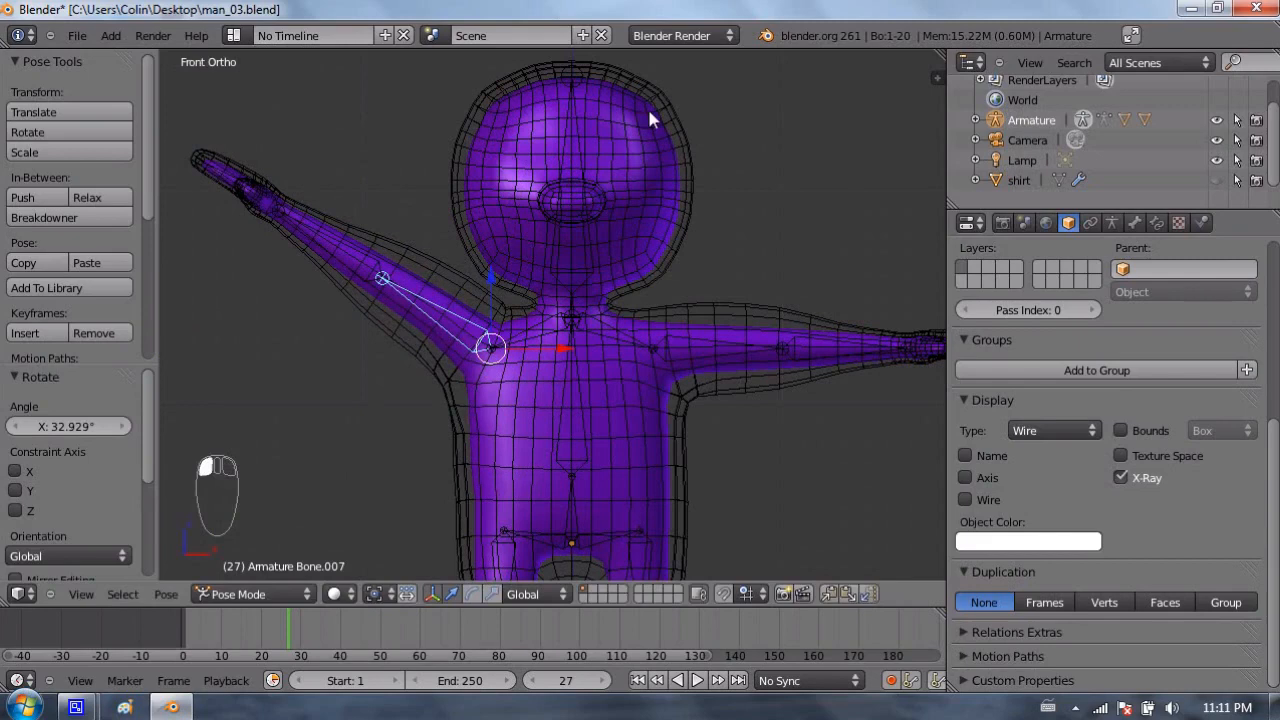
key(r)
key(r)
click(562, 89)
key(ctrl+z)
key(ctrl+z)
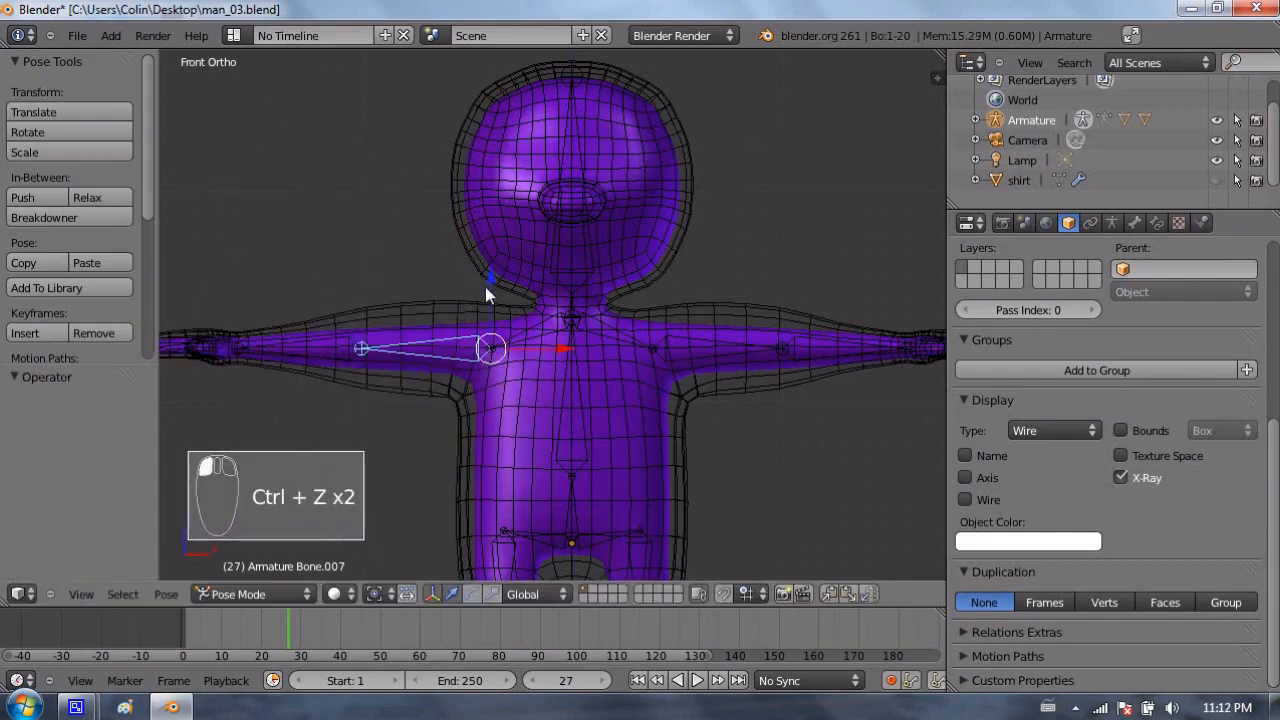
Step: Select the deformer mesh and remove its Armature modifier, keeping the Subsurf modifier
click(1132, 222)
click(1112, 222)
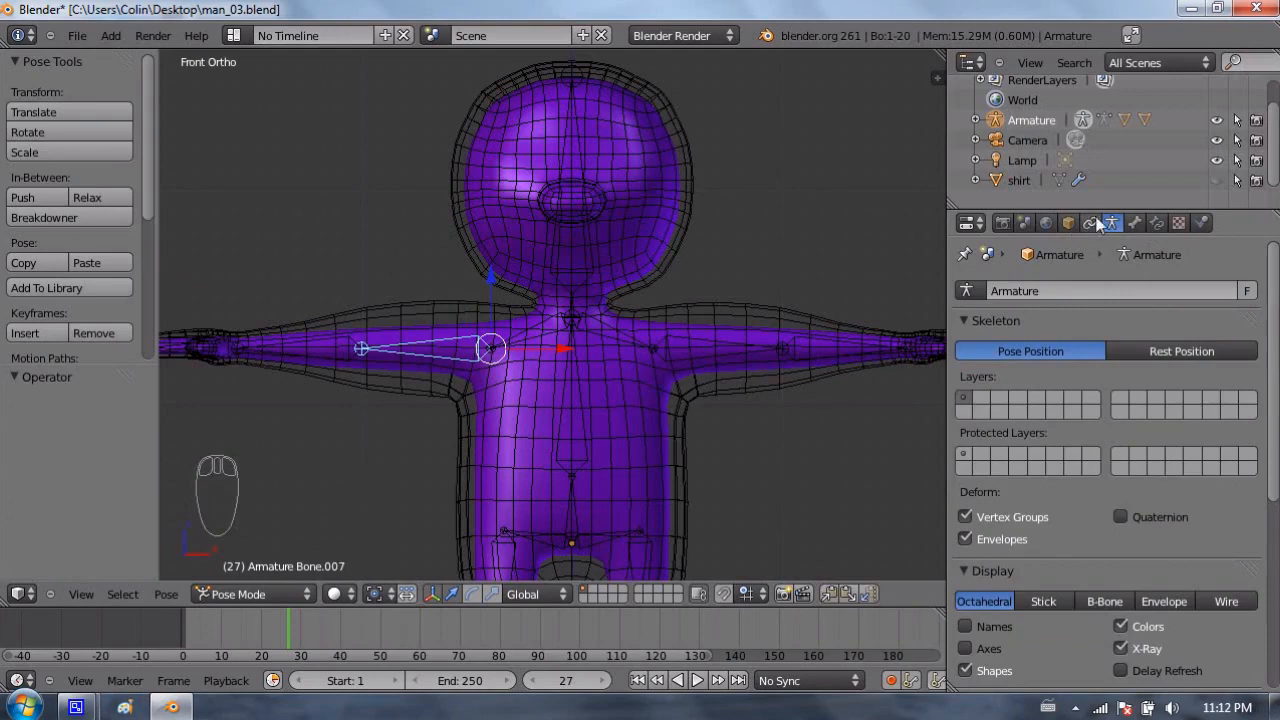
right_click(445, 305)
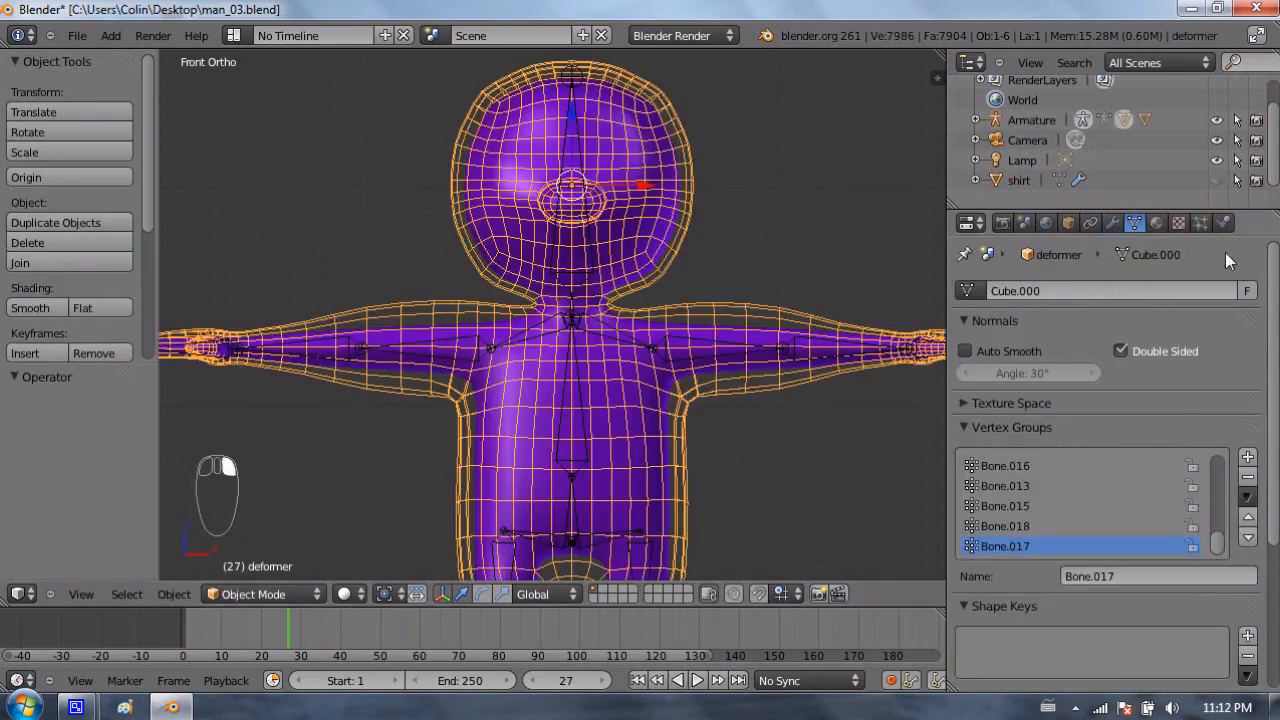
click(1112, 222)
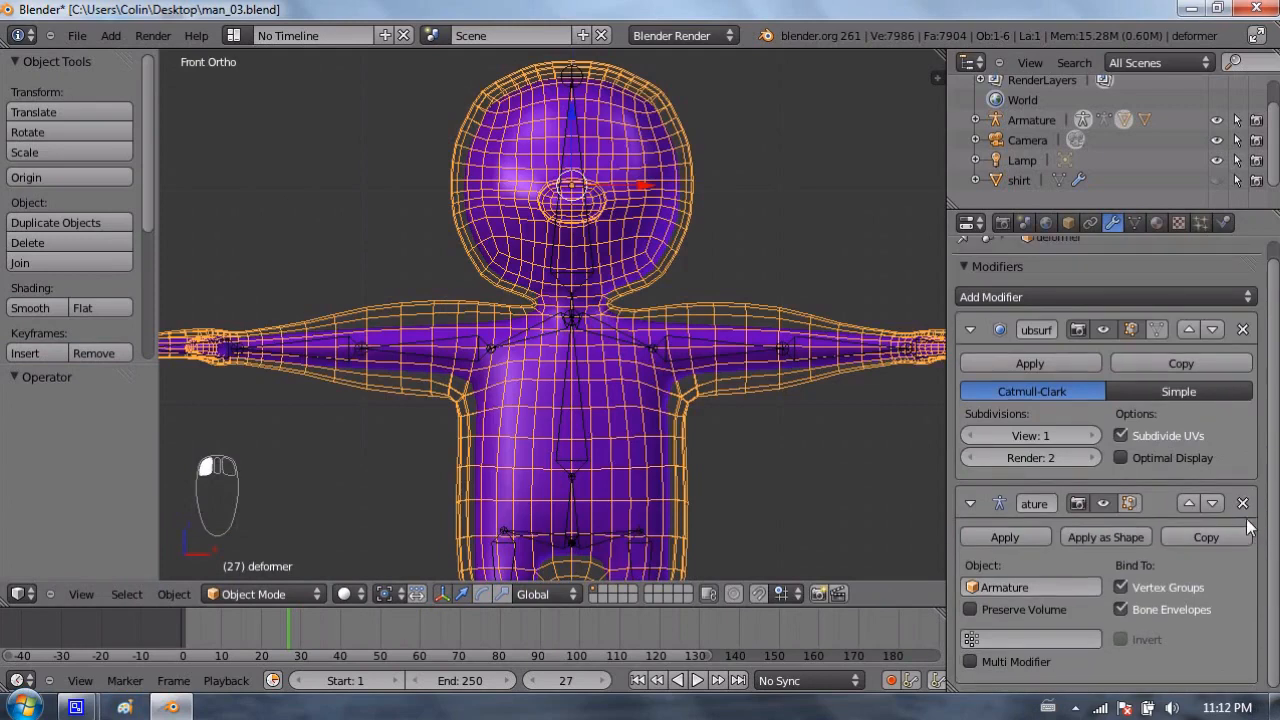
click(1243, 521)
Step: Rotate the man's right upper arm bone upward to check whether the deformer follows, and undo the rotation
scroll(540, 405, down, 2)
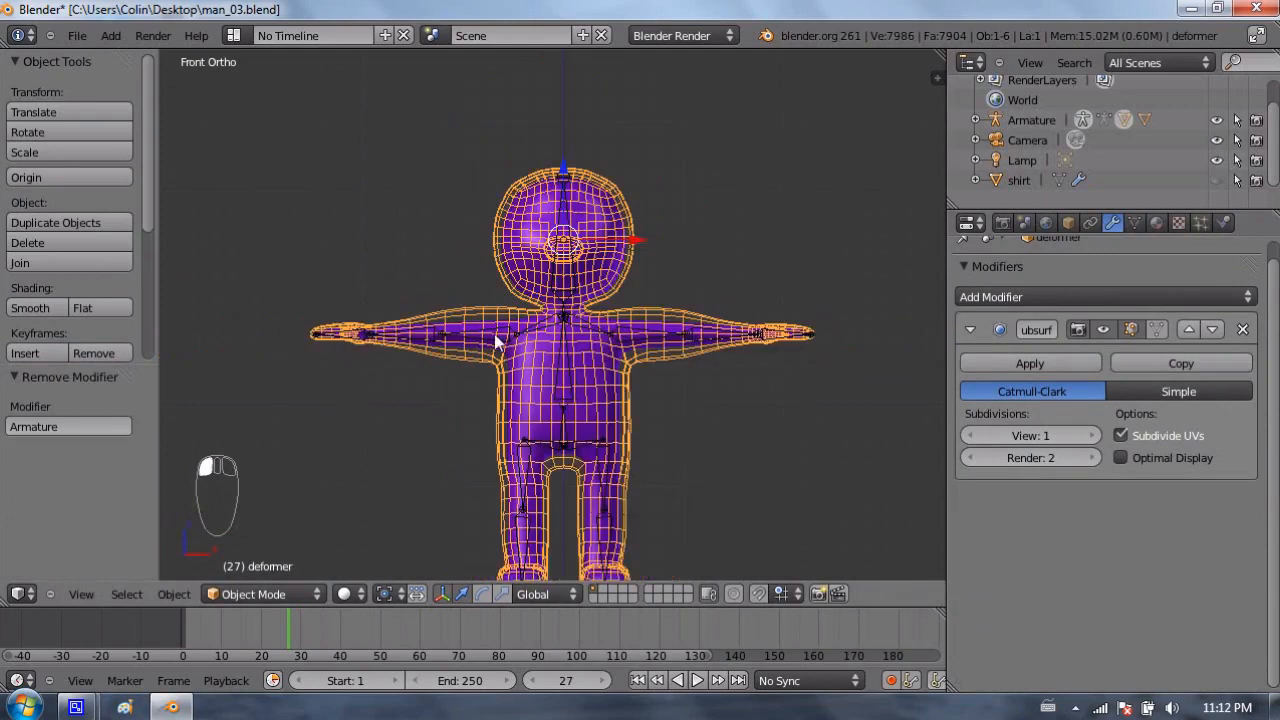
right_click(495, 332)
key(r)
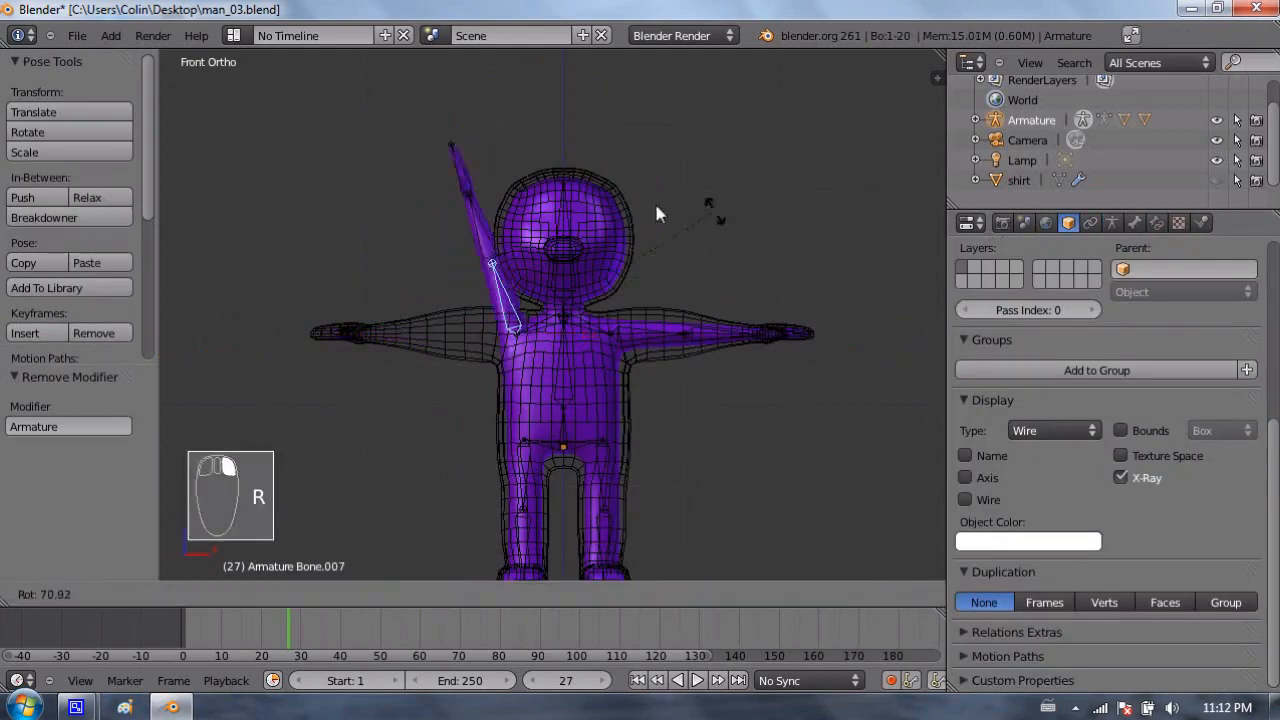
key(ctrl+z)
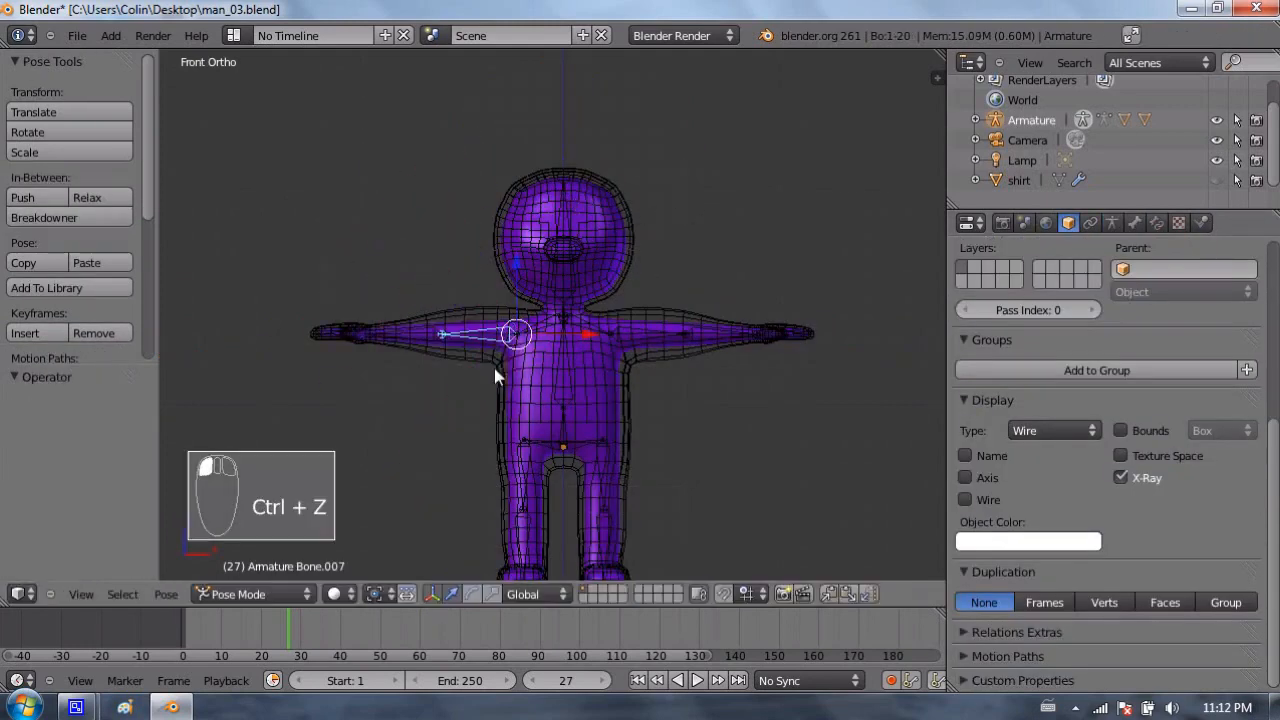
Step: Select the deformer together with the armature and parent it to the armature With Automatic Weights
scroll(491, 371, up, 5)
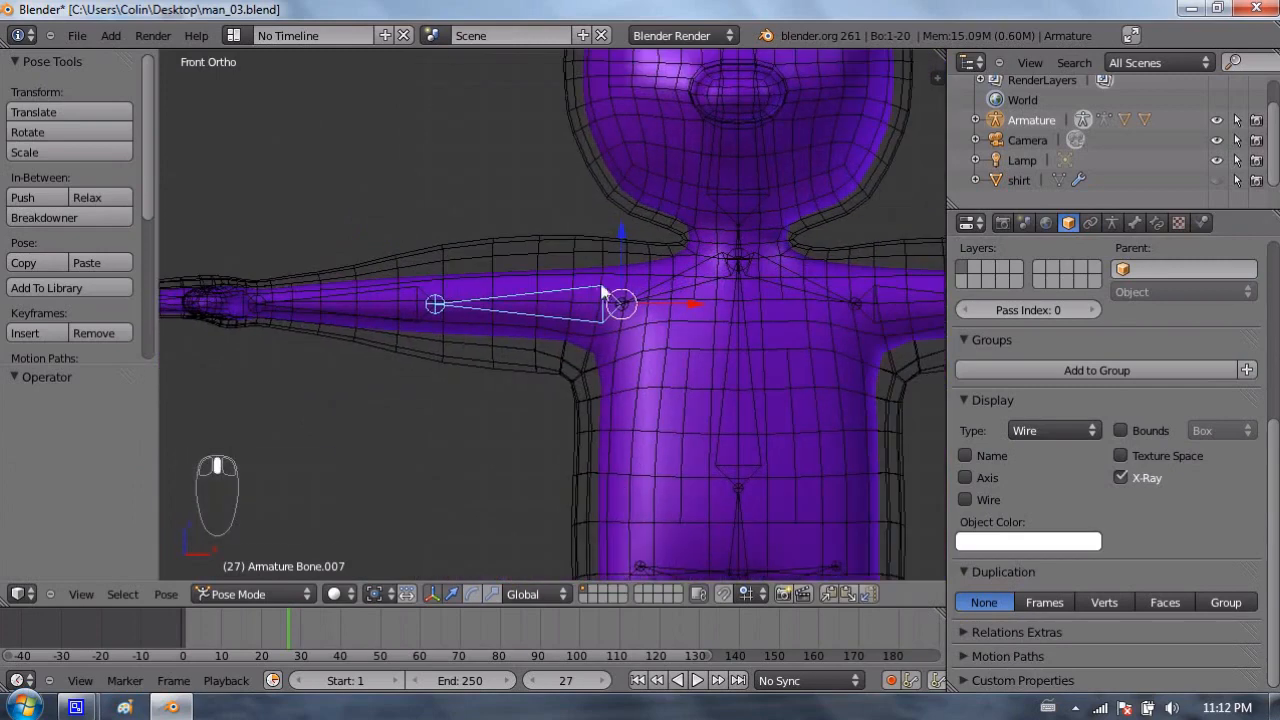
right_click(568, 243)
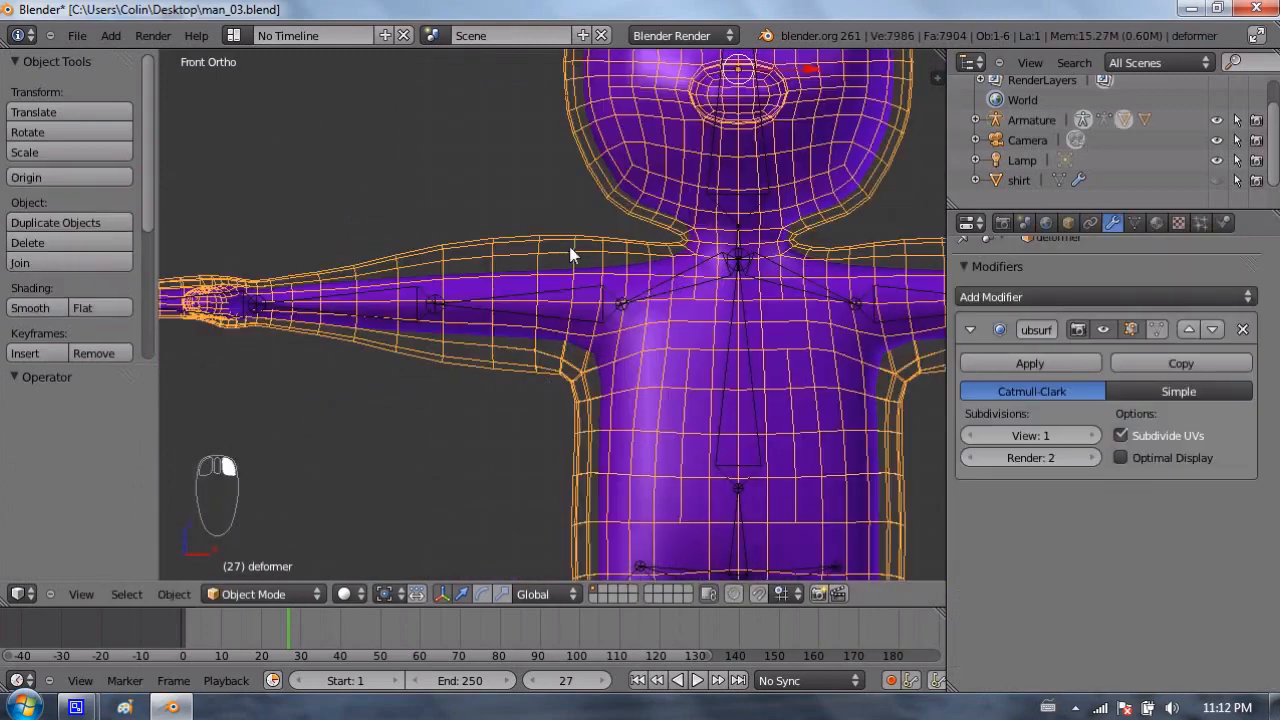
right_click(590, 296)
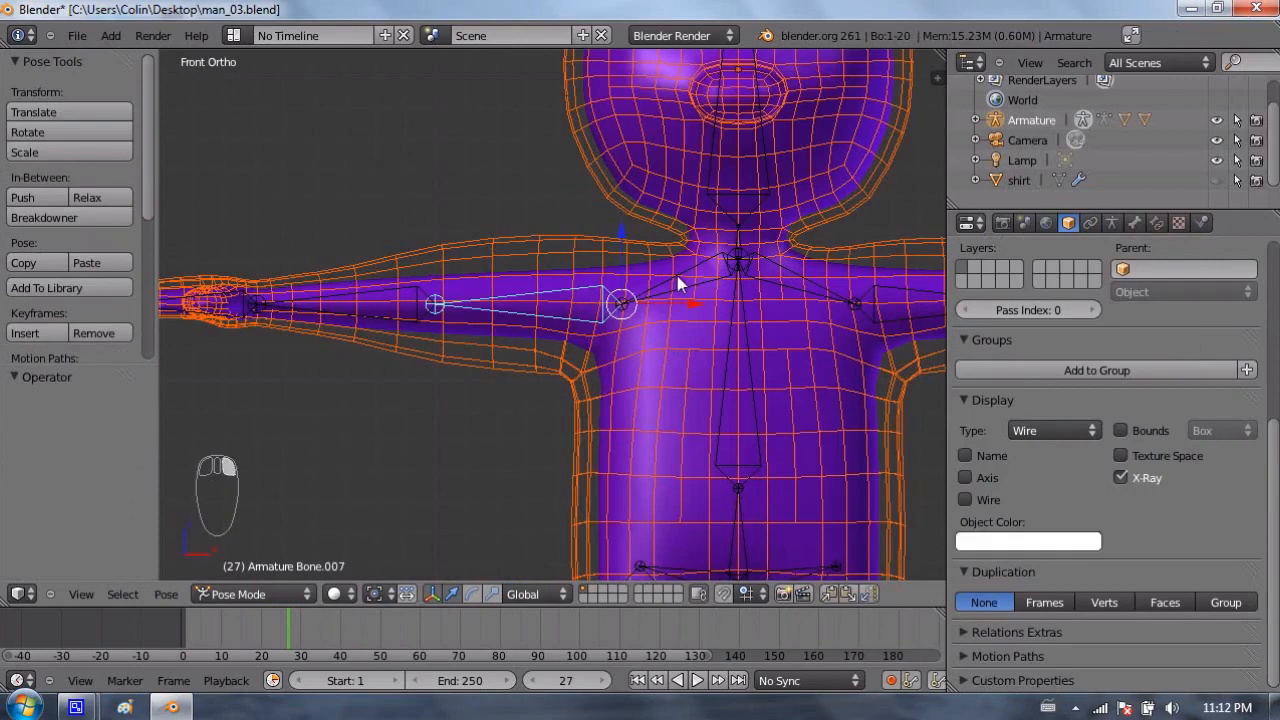
key(ctrl+p)
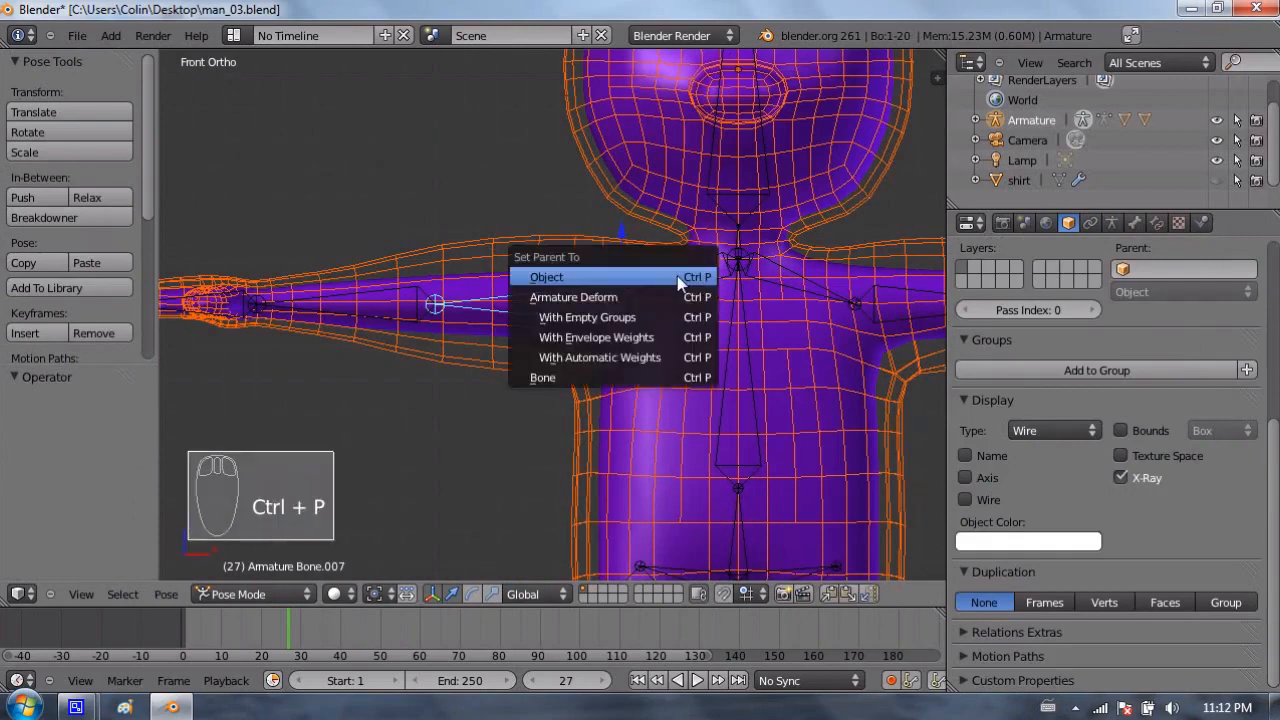
click(646, 358)
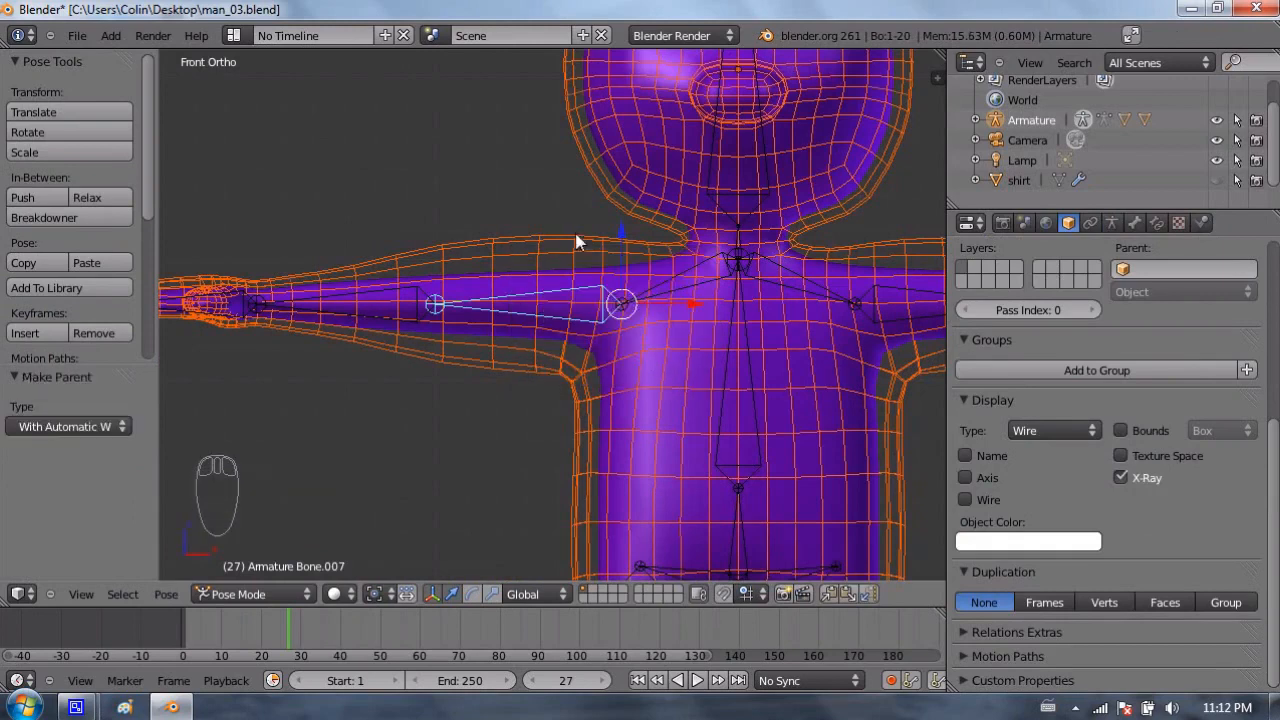
Step: Test the new weights by raising the right and the left upper arm bones in turn, undoing each rotation
key(r)
click(659, 172)
key(ctrl+z)
shift+middle_drag(925, 286, 574, 306)
right_click(574, 306)
key(r)
click(666, 141)
key(ctrl+z)
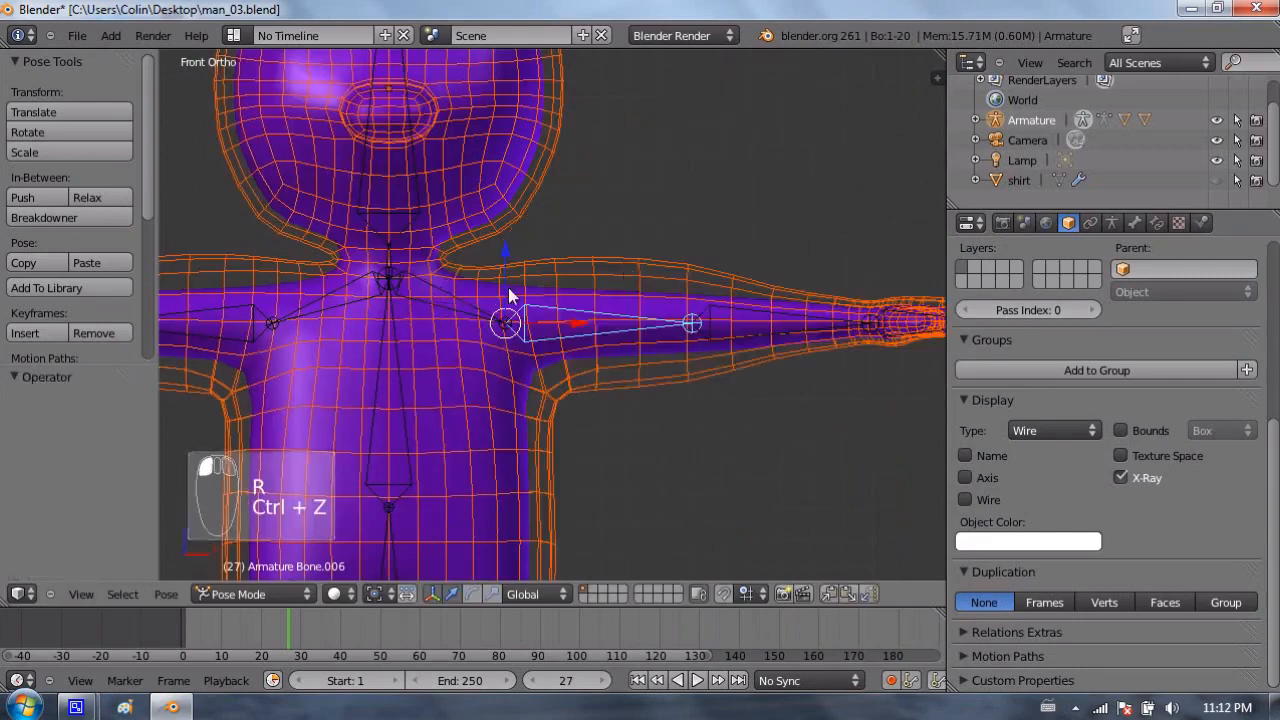
Step: Raise the left upper arm bone once more with the whole upper body in view, and undo the rotation
scroll(436, 317, down, 3)
shift+middle_drag(436, 317, 521, 305)
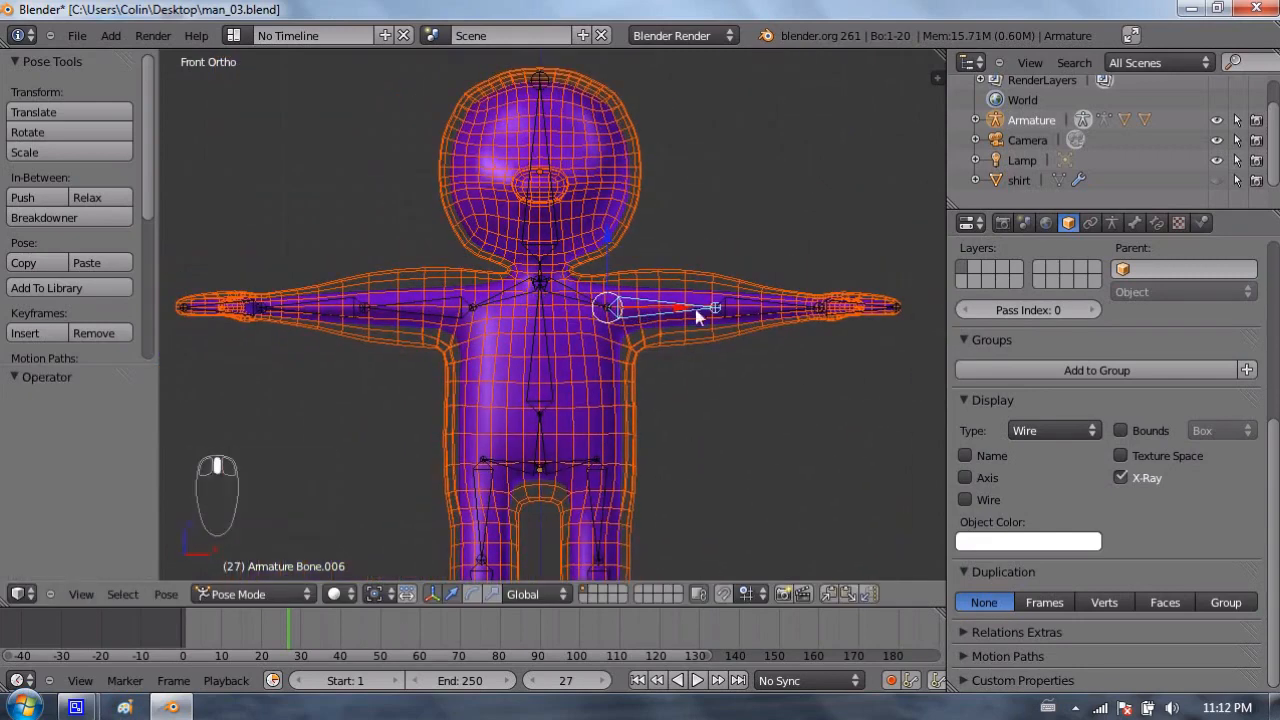
key(r)
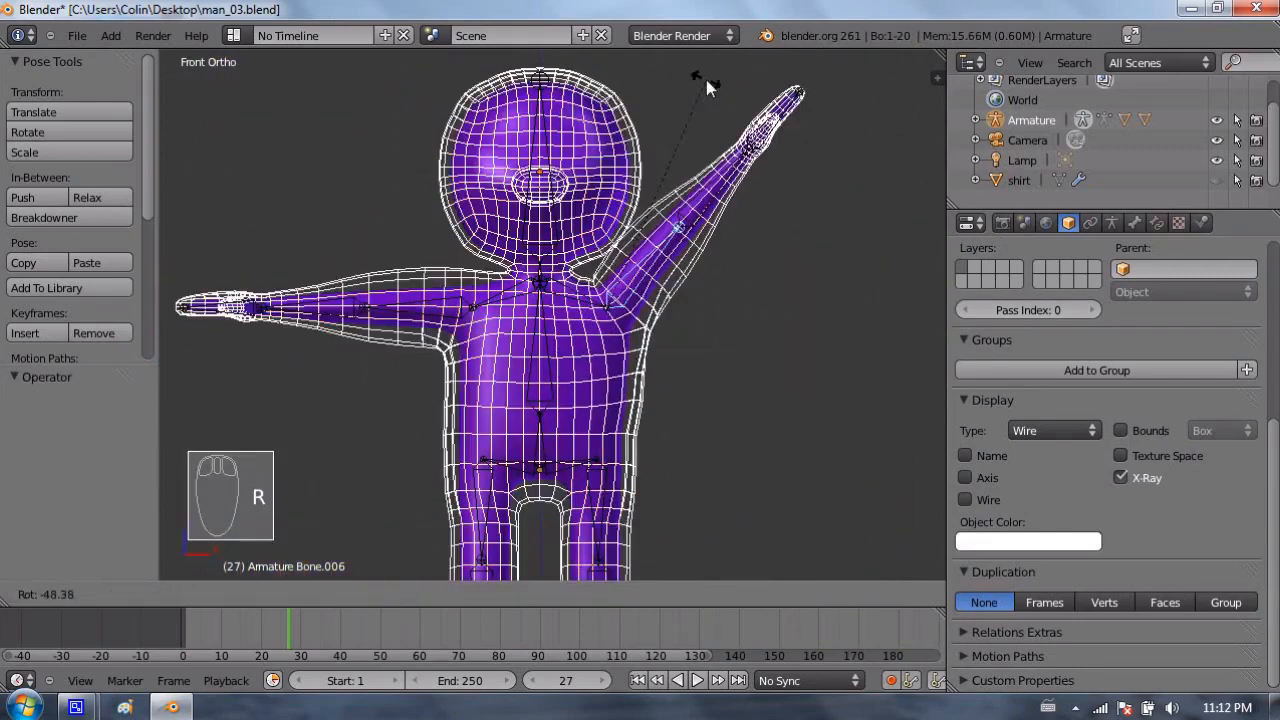
click(731, 170)
key(ctrl+z)
scroll(638, 319, up, 2)
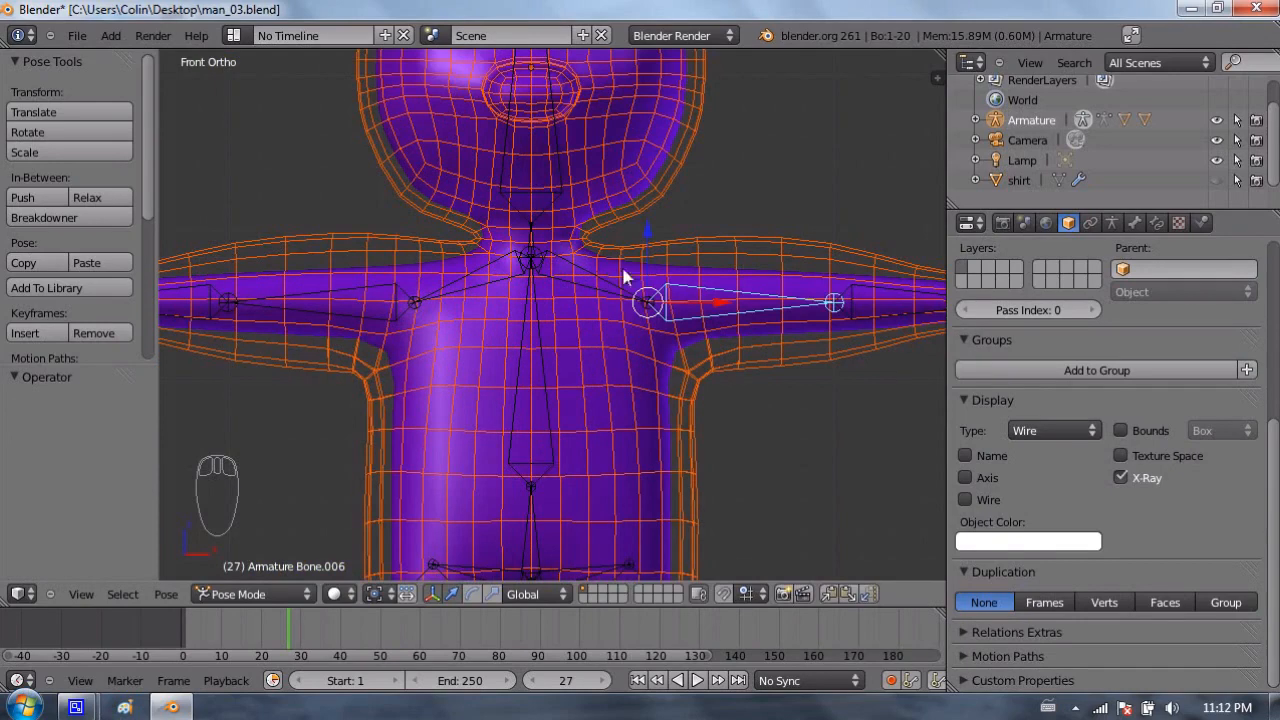
scroll(265, 236, down, 1)
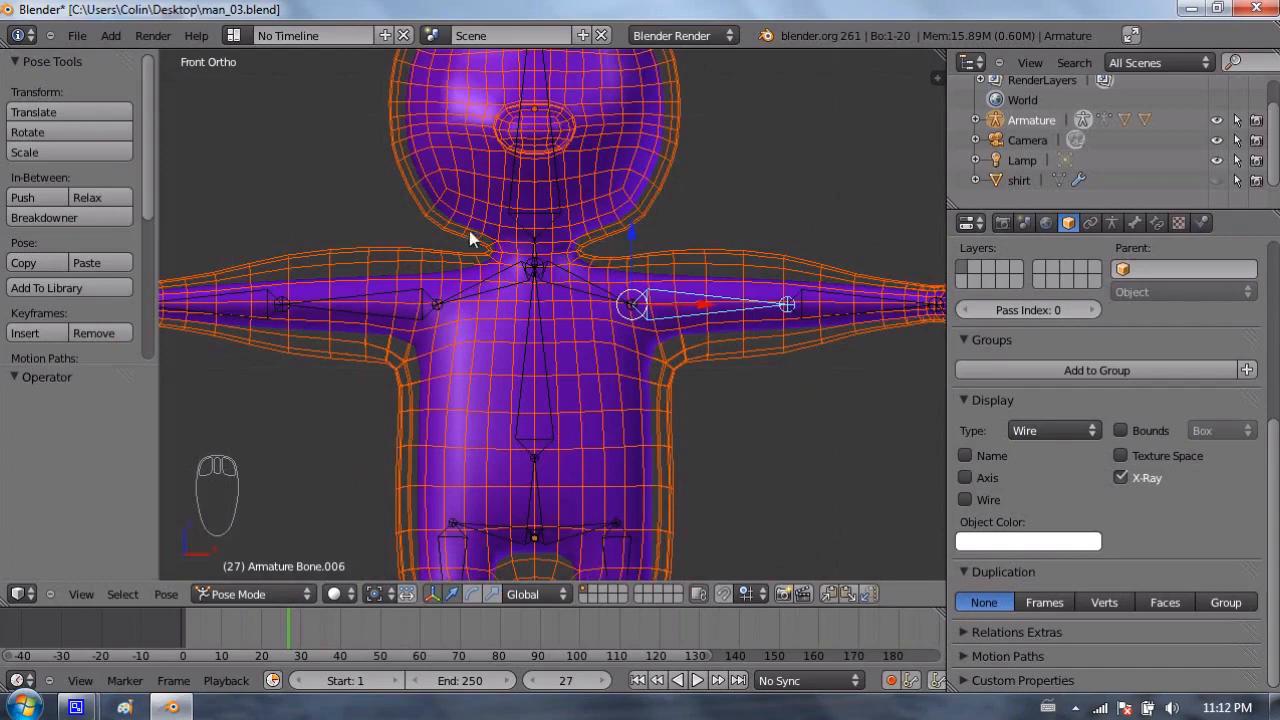
shift+middle_drag(434, 277, 513, 205)
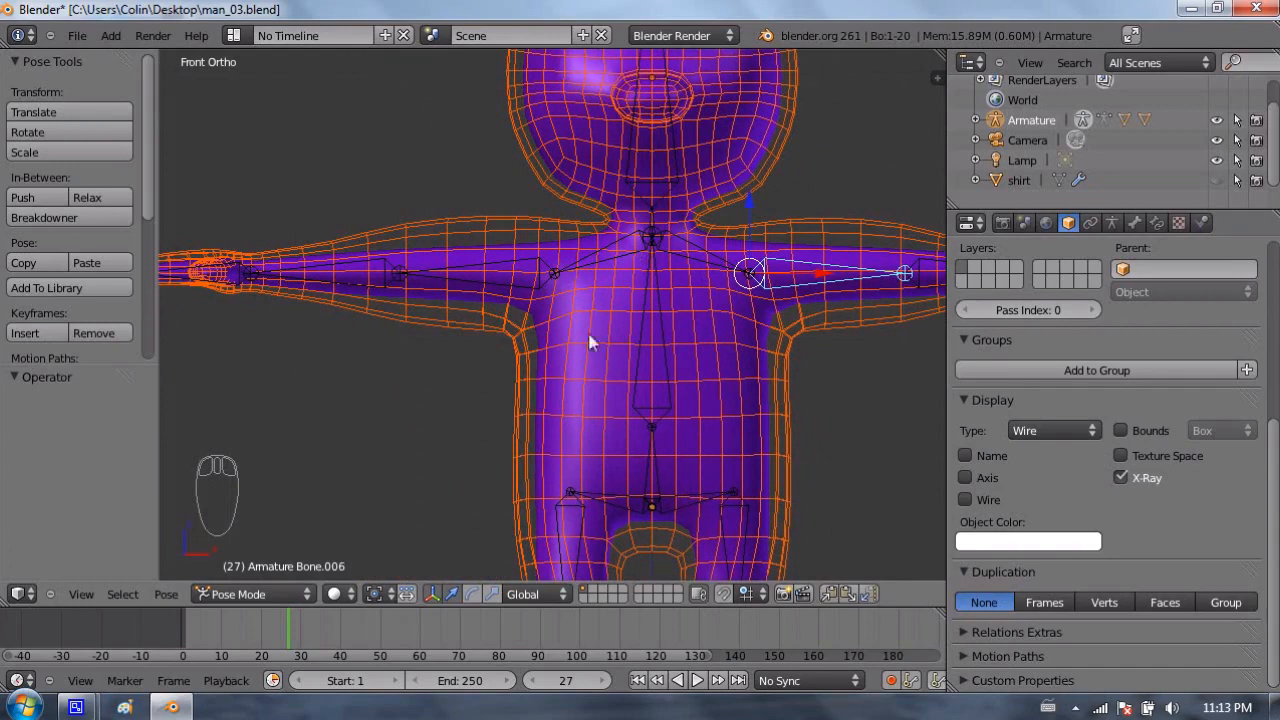
Step: Make the hidden shirt visible again and select it as the active object
scroll(671, 240, down, 3)
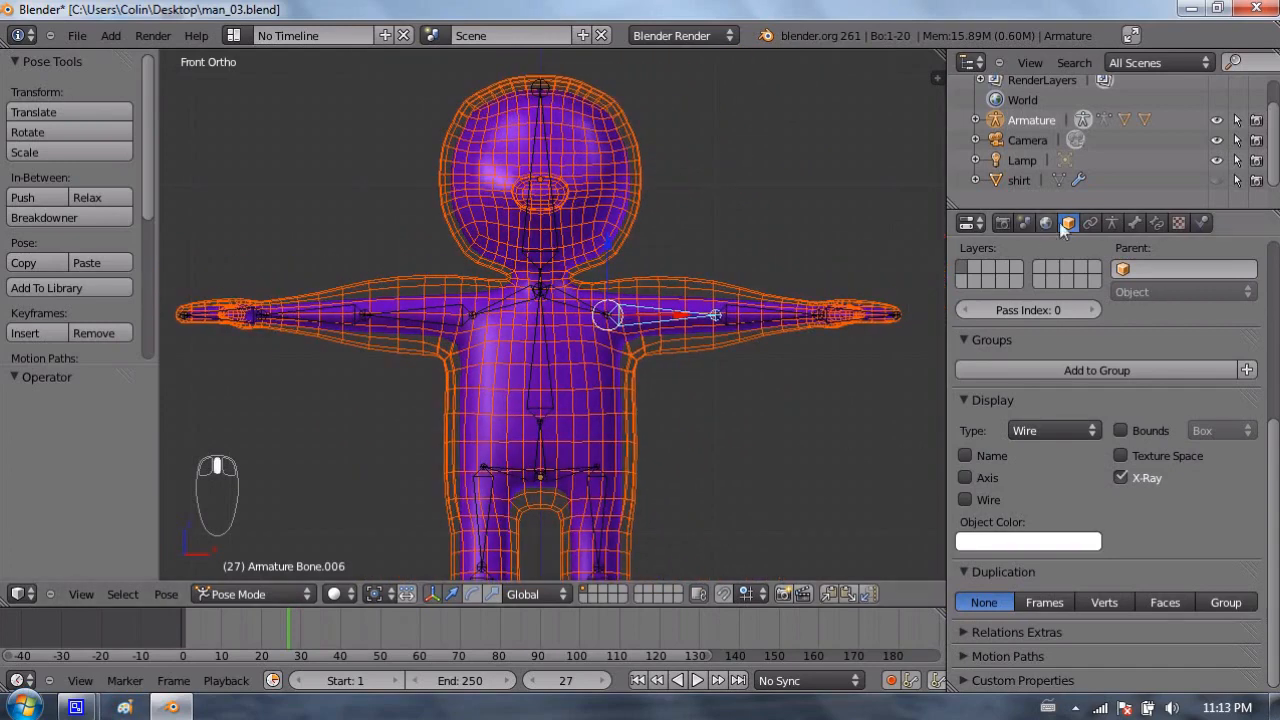
click(1216, 180)
right_click(606, 288)
right_click(603, 296)
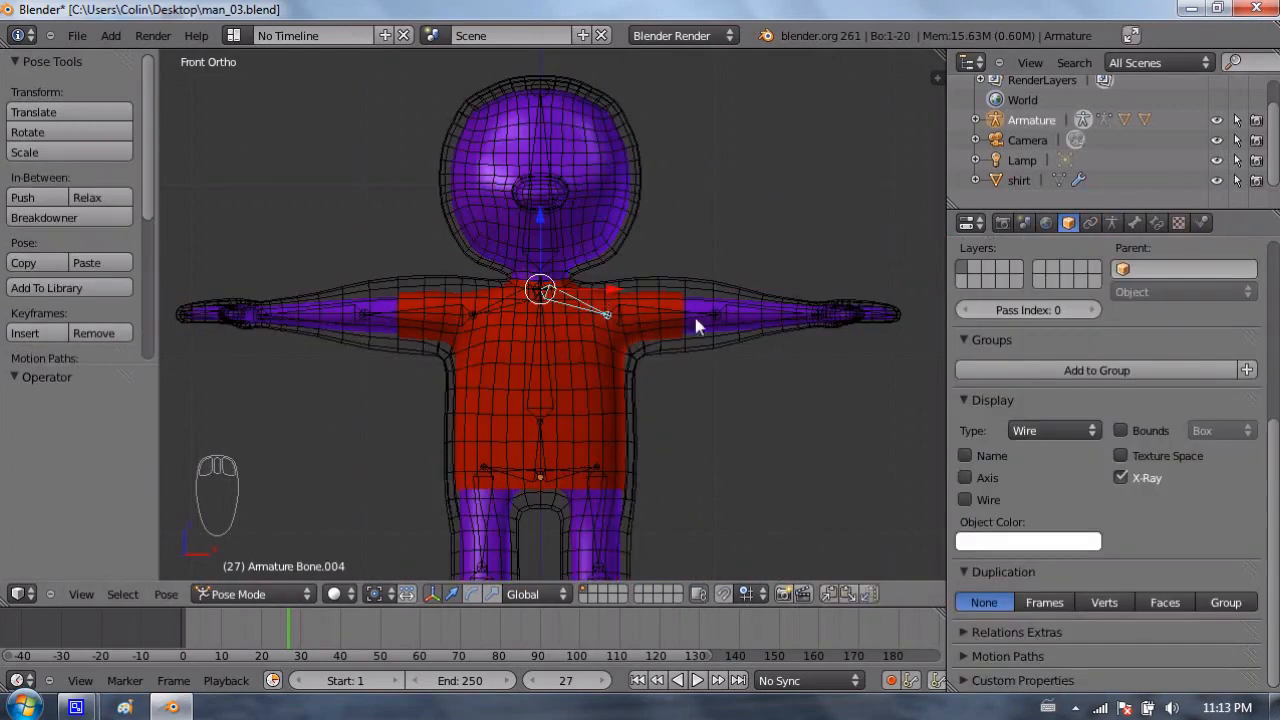
right_click(615, 365)
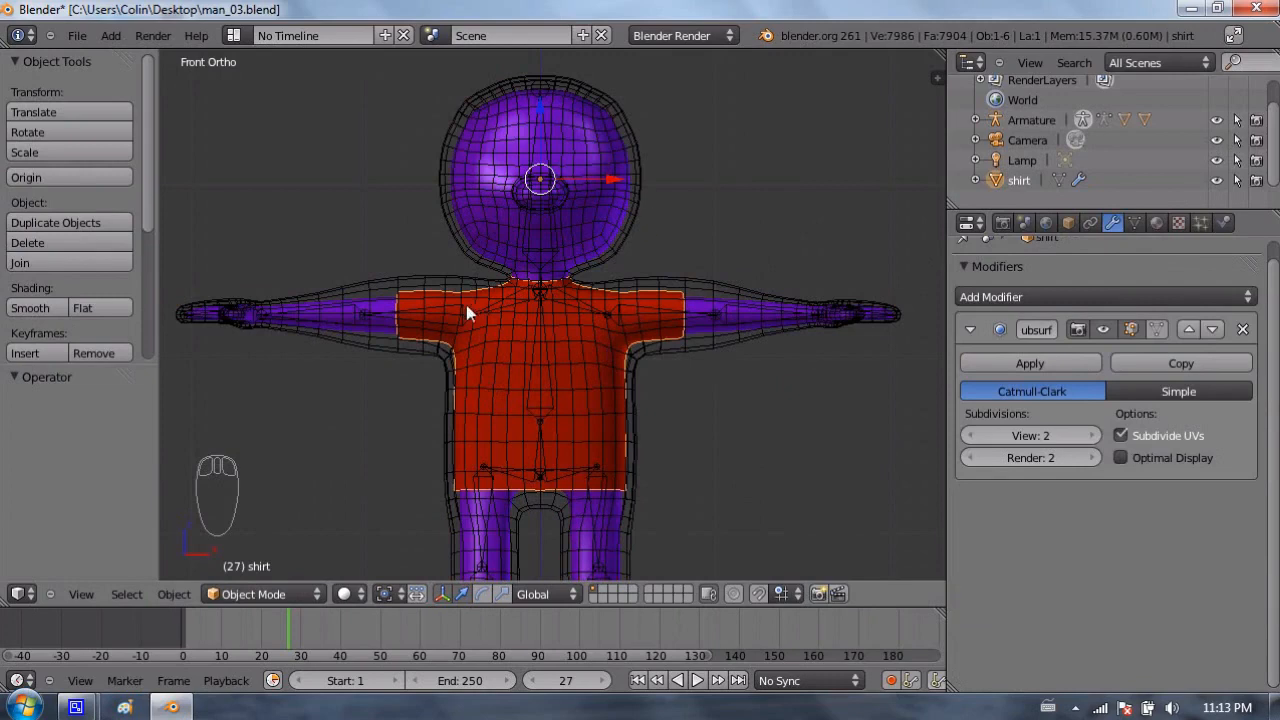
Step: Add a Mesh Deform modifier to the shirt
scroll(479, 298, up, 4)
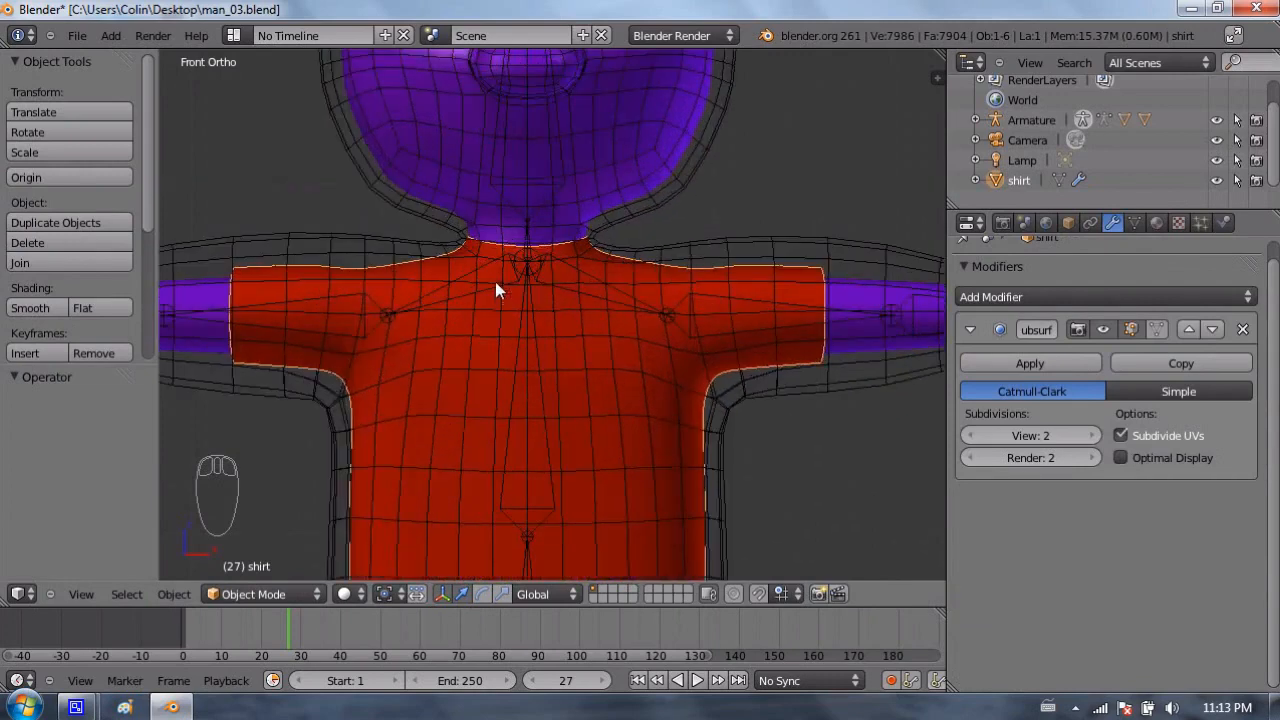
scroll(536, 540, down, 4)
scroll(541, 420, up, 2)
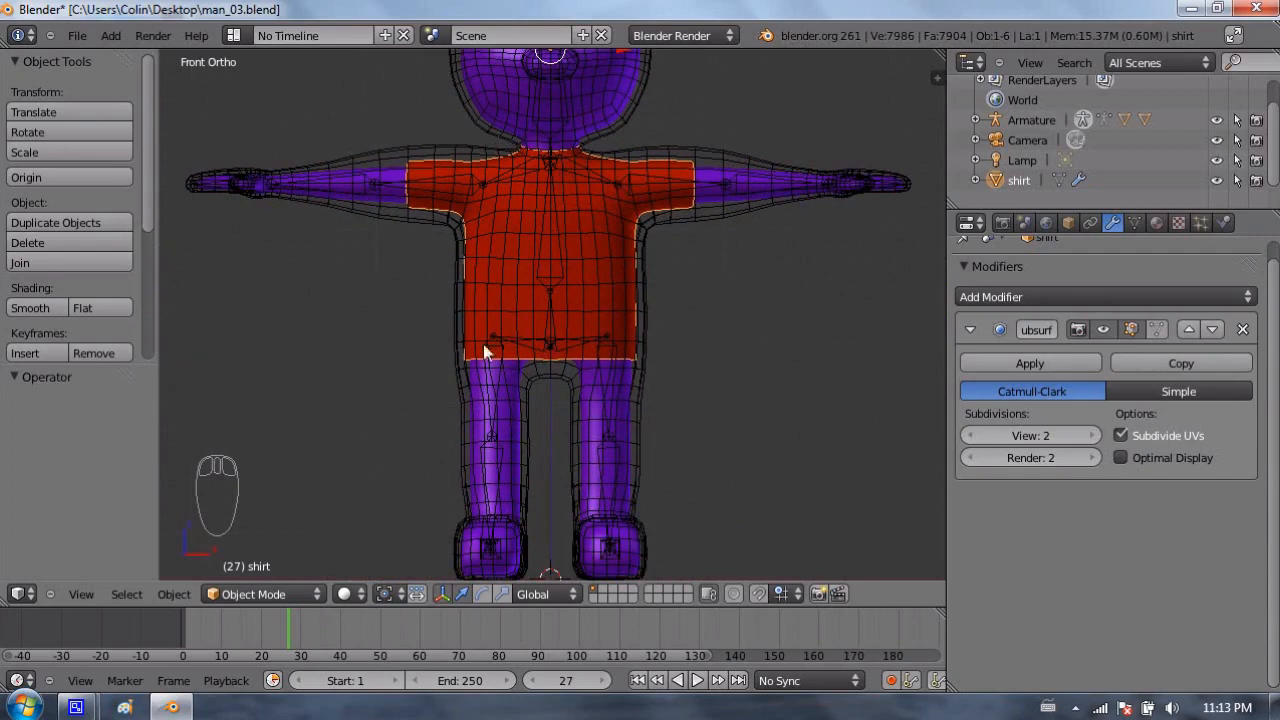
scroll(634, 183, up, 1)
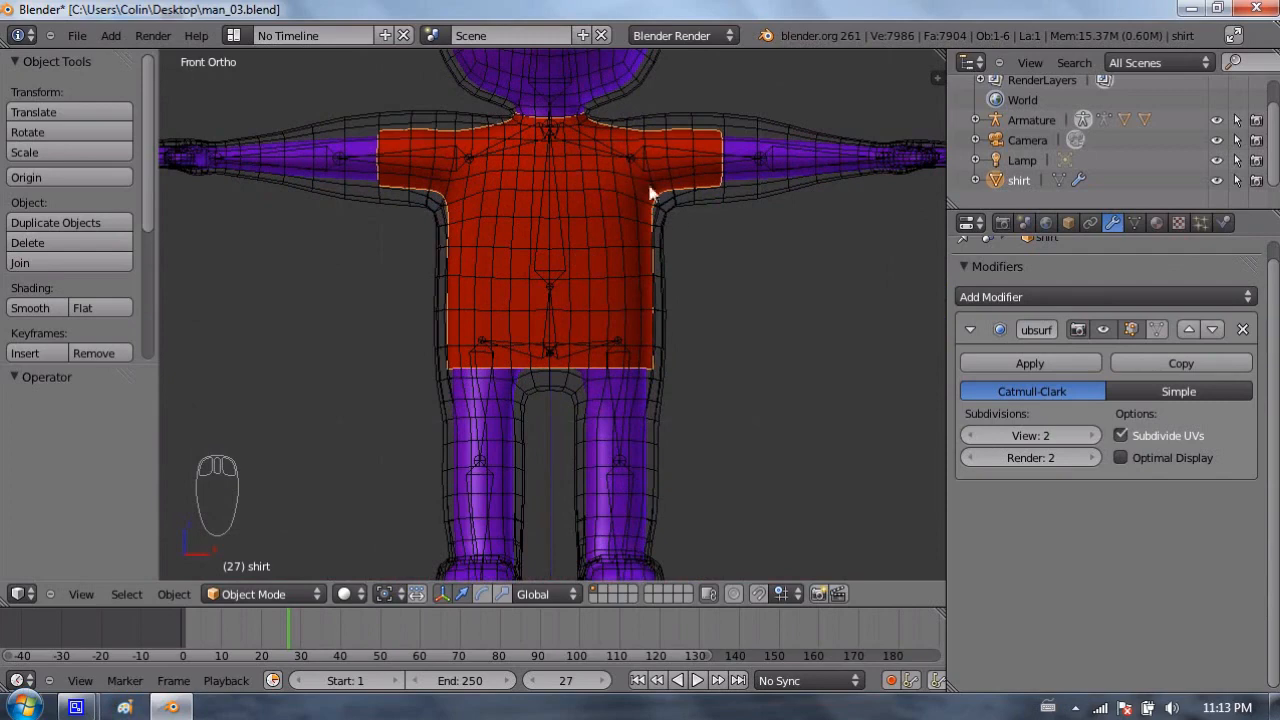
middle_drag(700, 184, 700, 184)
click(1090, 297)
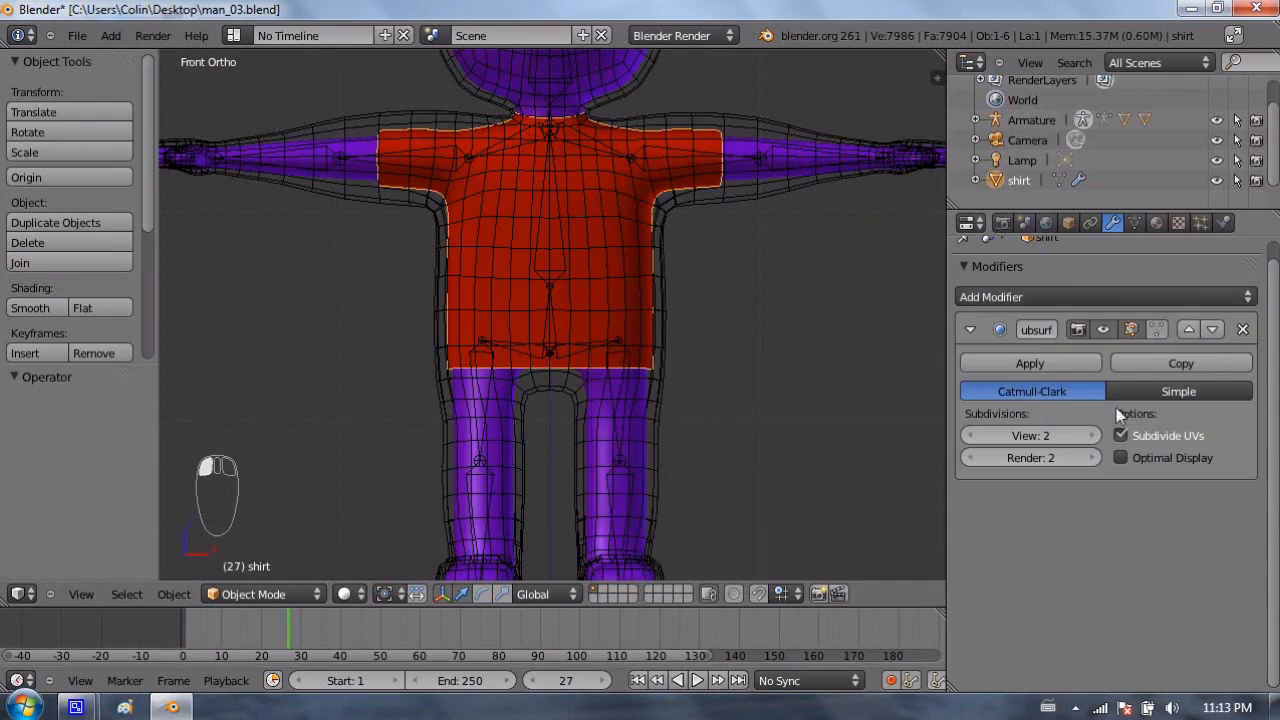
click(1056, 296)
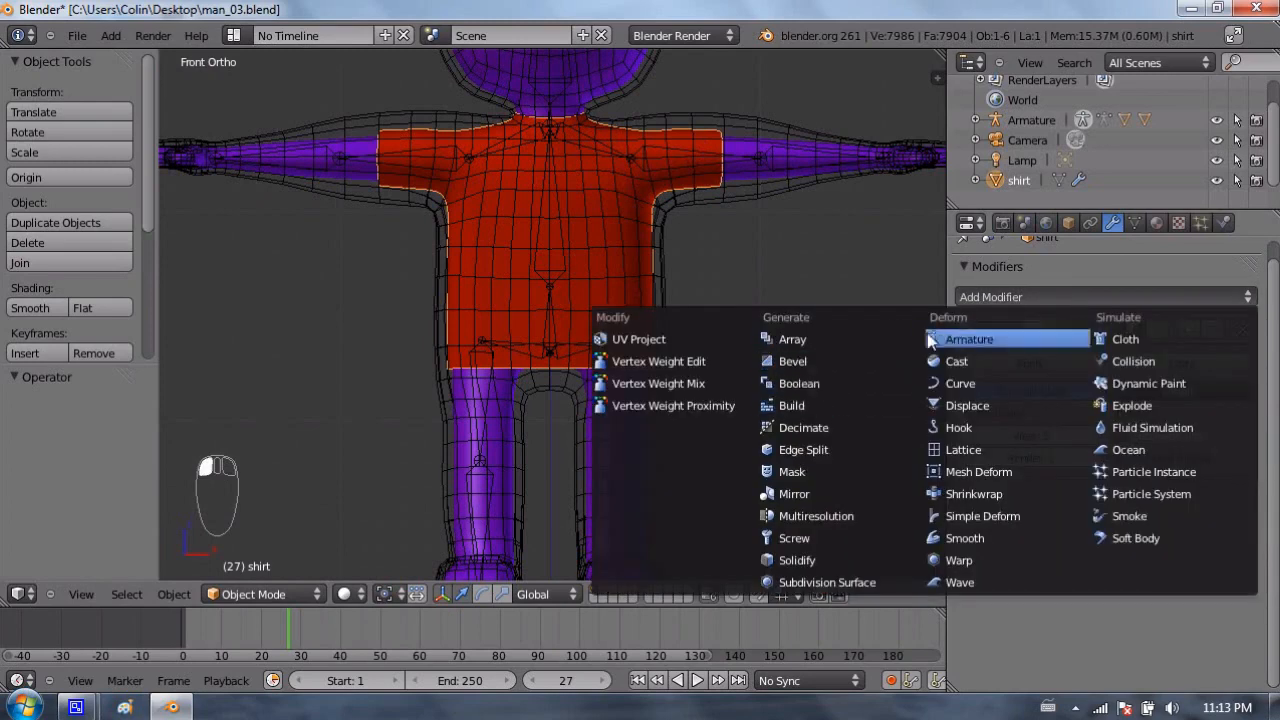
click(971, 474)
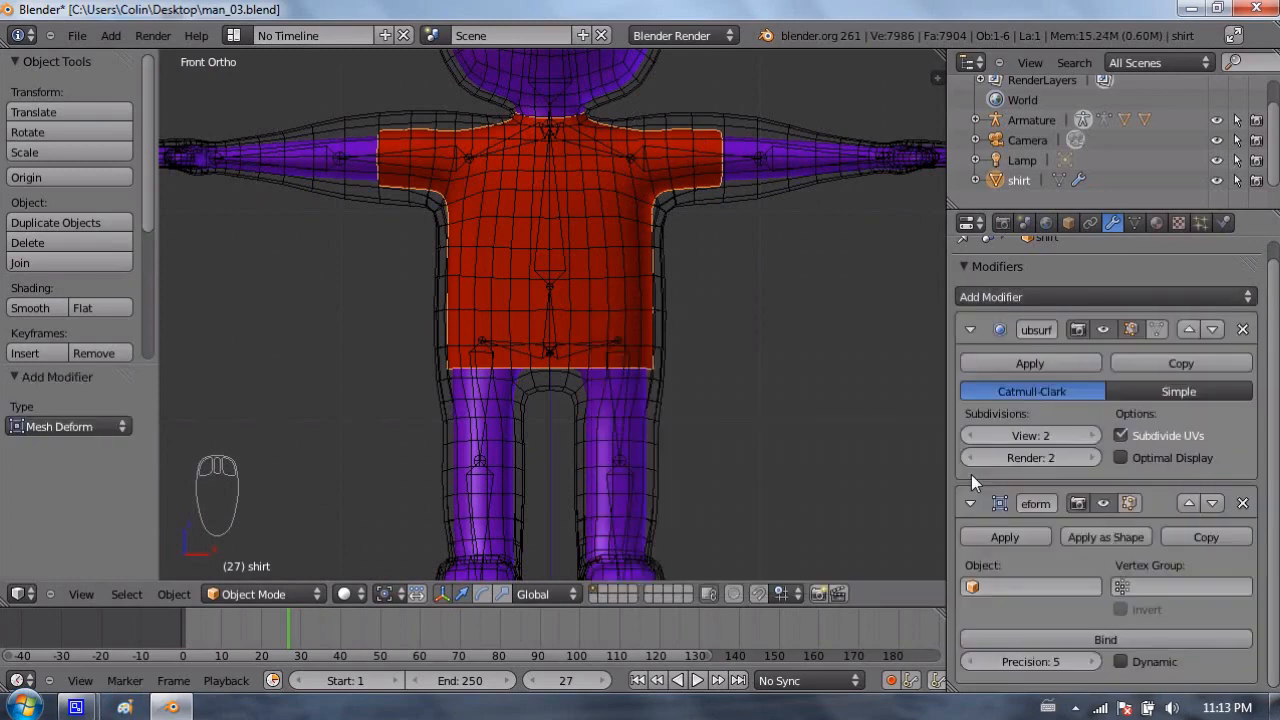
Step: Assign the deformer object as the cage of the shirt's Mesh Deform modifier and enable Dynamic
click(1273, 413)
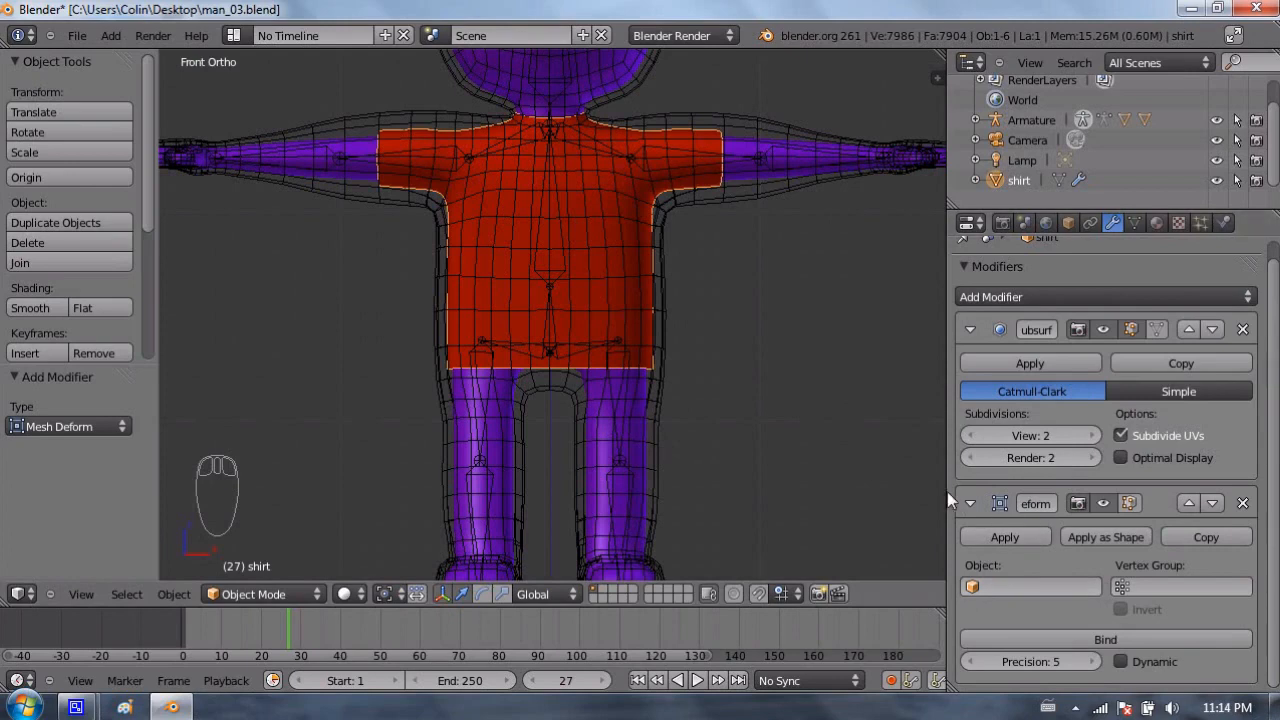
drag(950, 500, 765, 491)
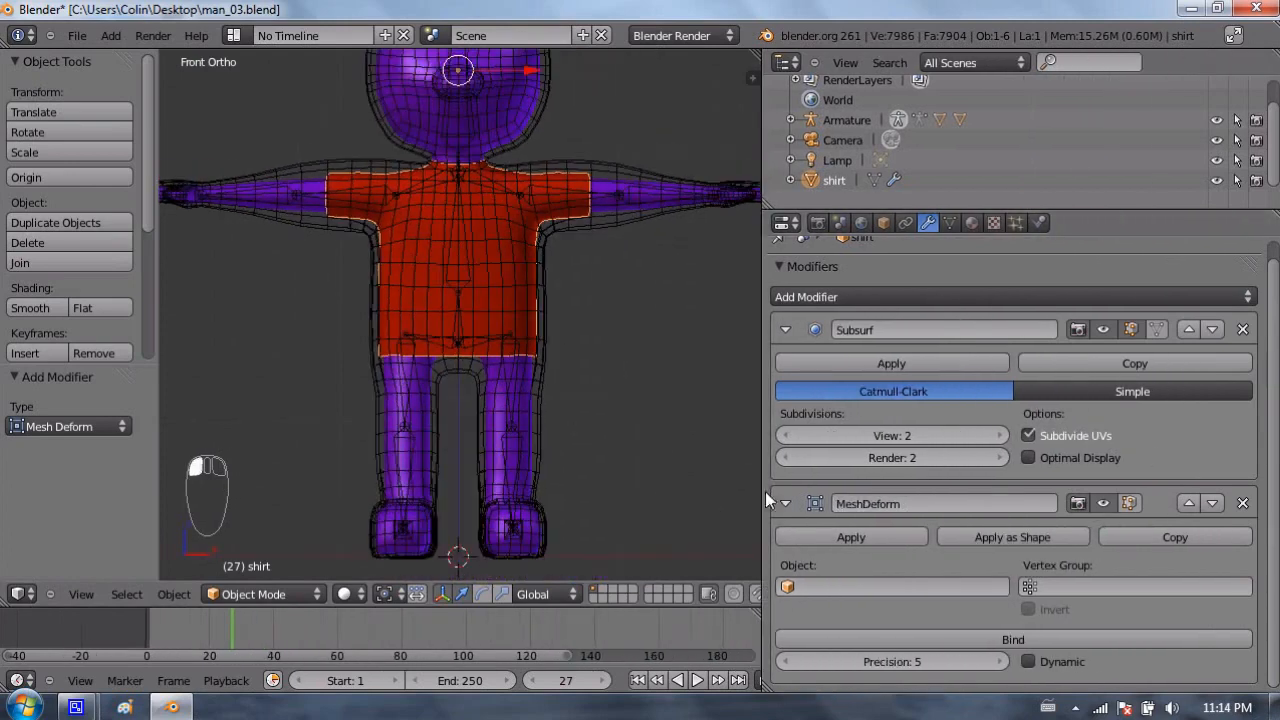
click(873, 588)
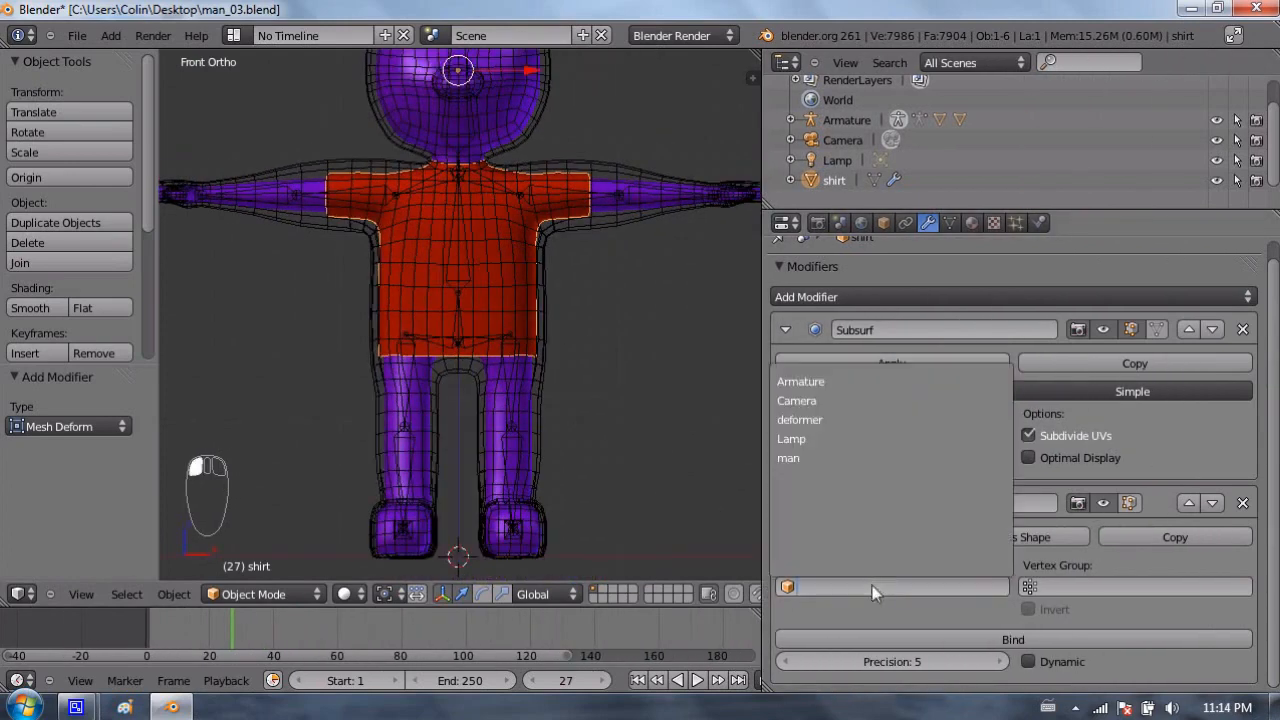
click(865, 421)
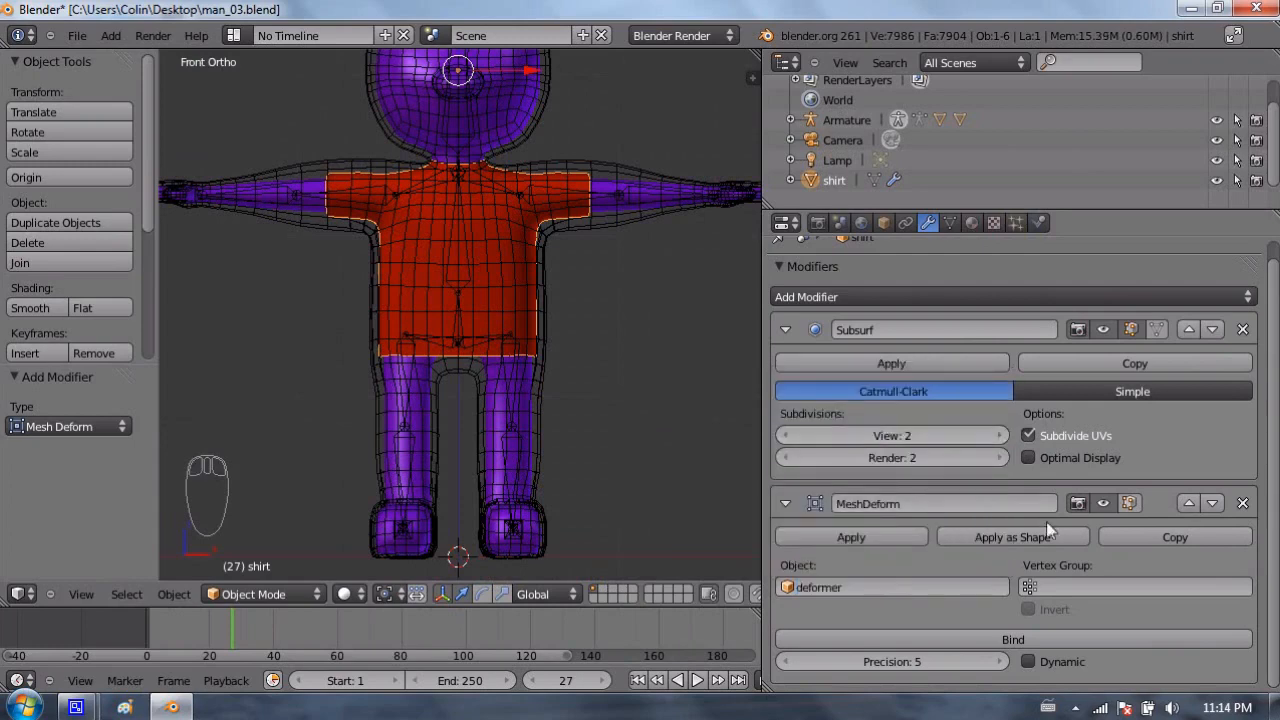
click(1028, 661)
drag(763, 498, 946, 488)
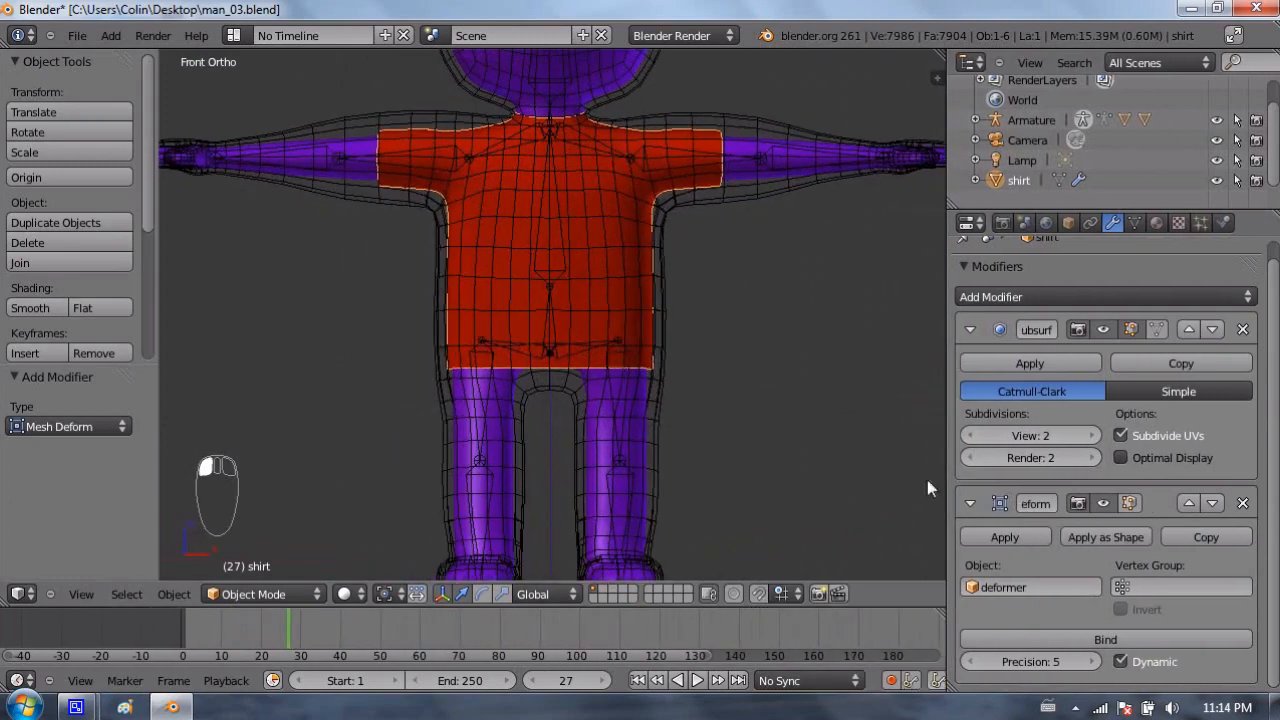
Step: Save the file, overwriting the existing one, and bind the shirt to the deformer cage
key(ctrl+s)
click(615, 343)
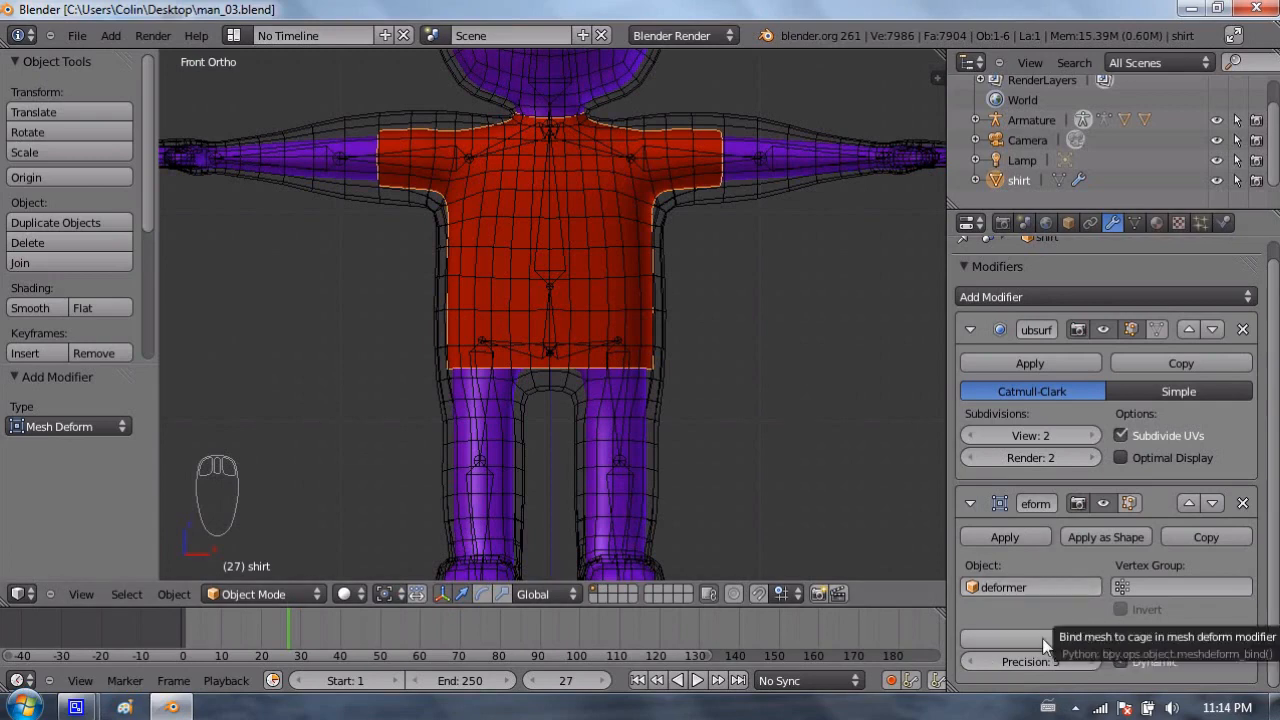
click(1089, 637)
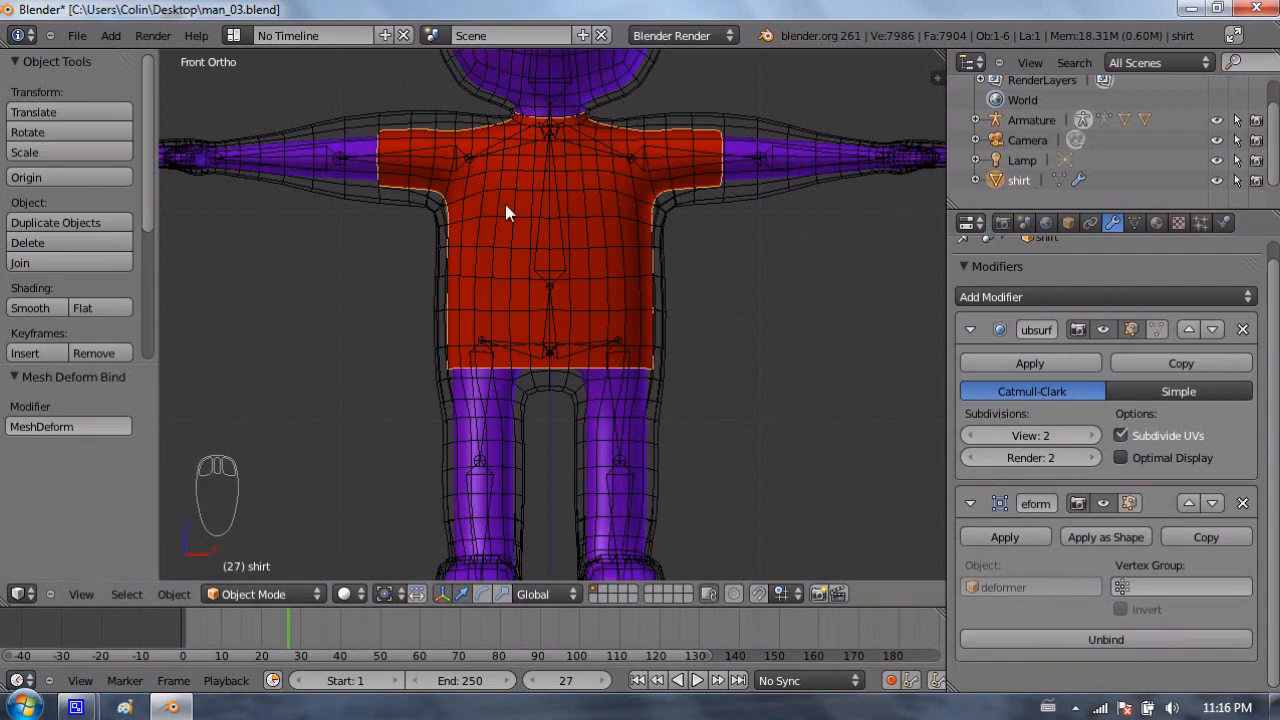
Step: Raise the man's left upper arm bone by about 20° to test how the bound shirt deforms
right_click(733, 162)
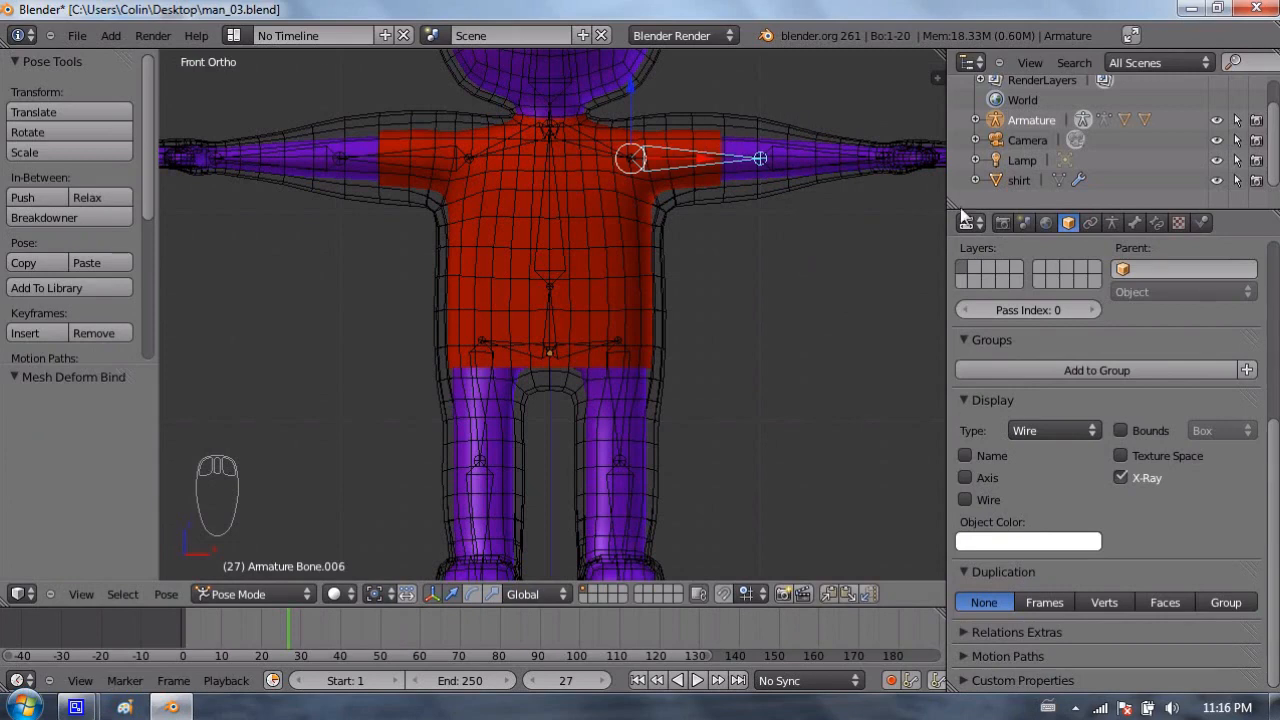
scroll(845, 216, down, 1)
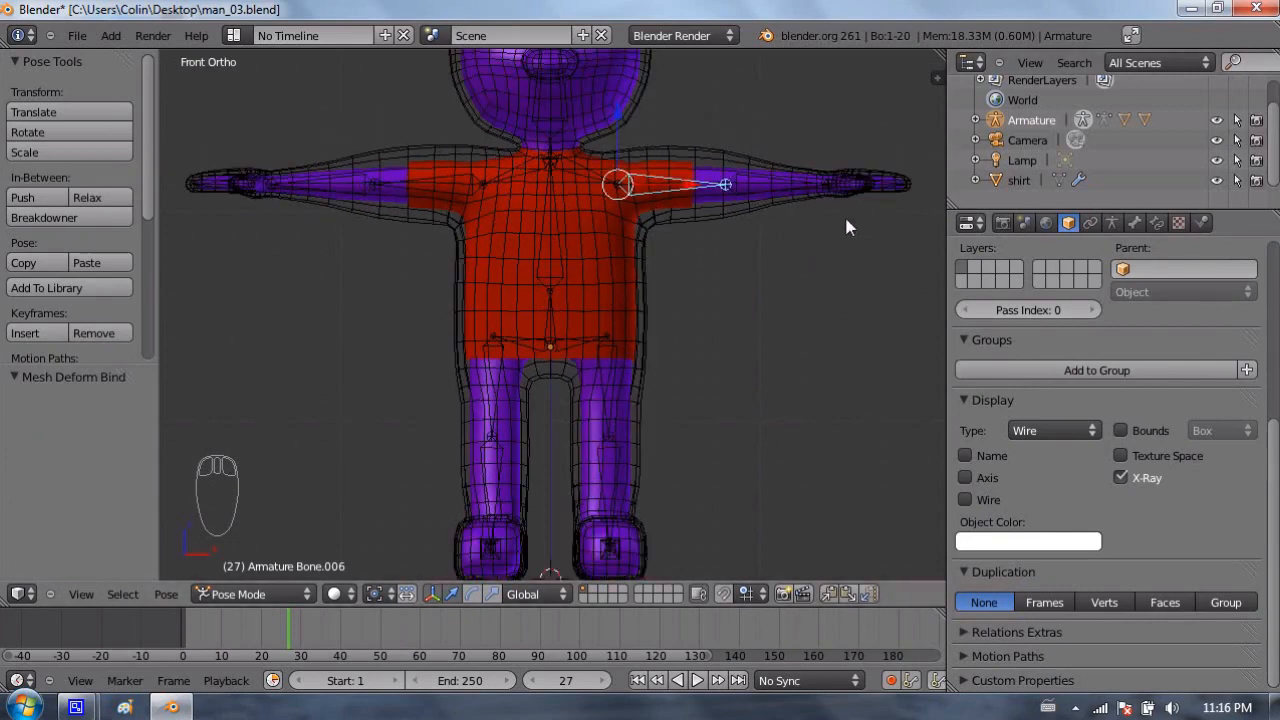
key(r)
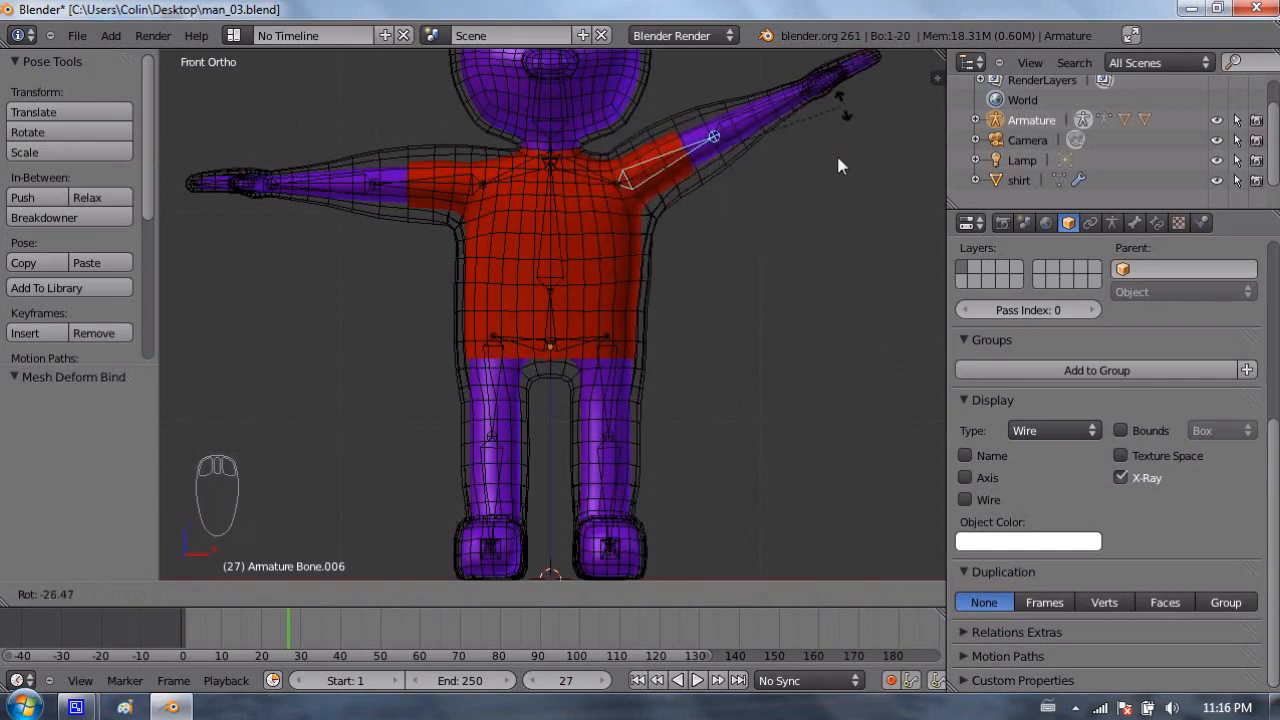
click(752, 146)
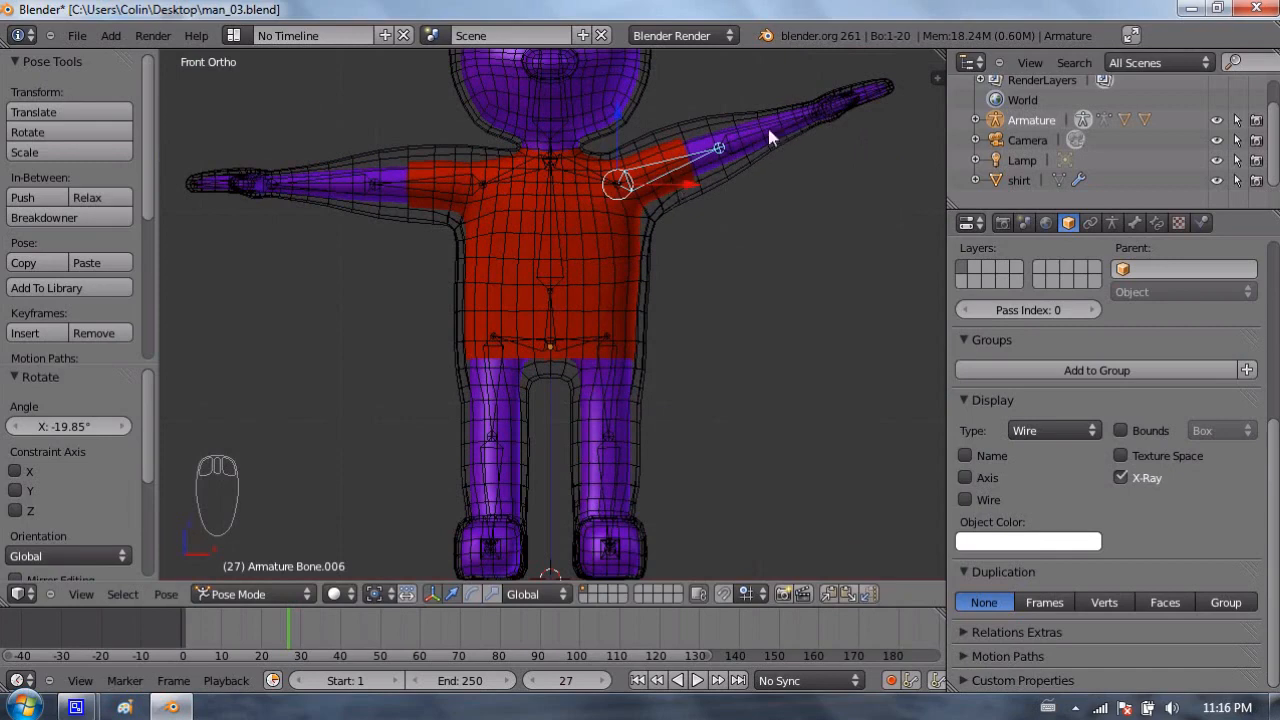
Step: Raise the left upper arm bone a further 58° or so and examine the shirt's armpit from behind
scroll(694, 128, down, 2)
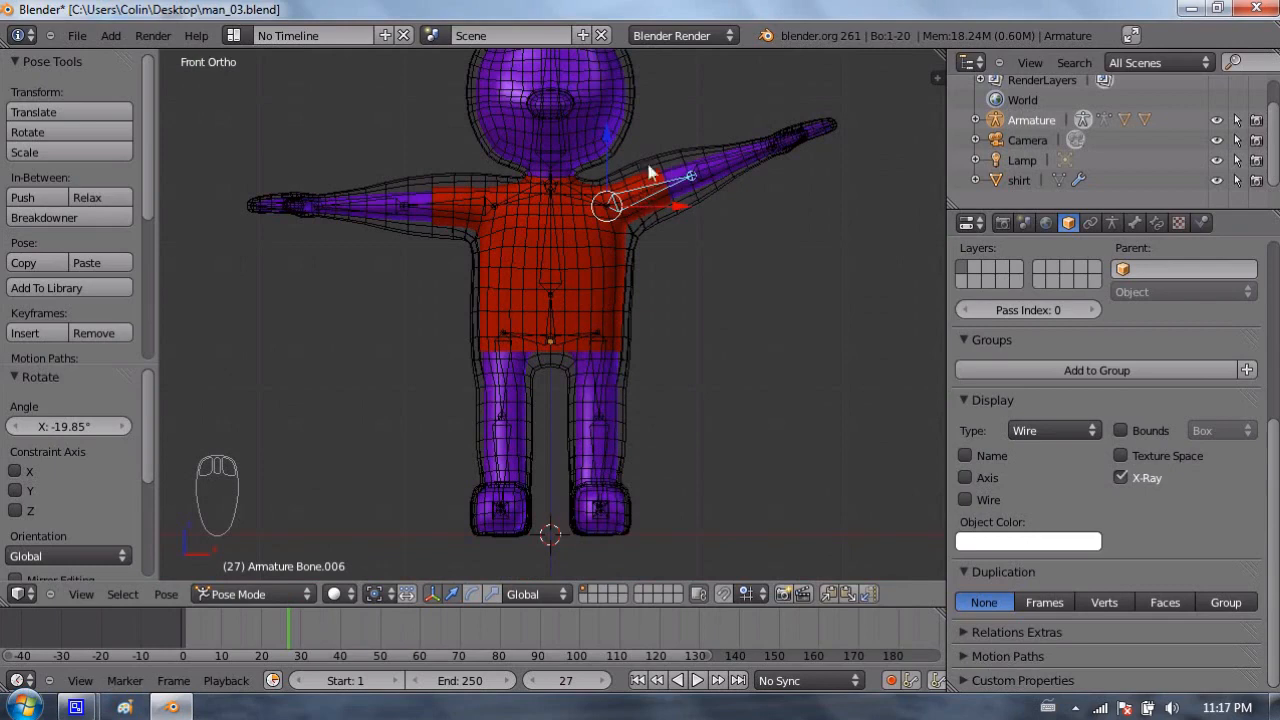
scroll(645, 150, up, 2)
shift+middle_drag(684, 107, 656, 257)
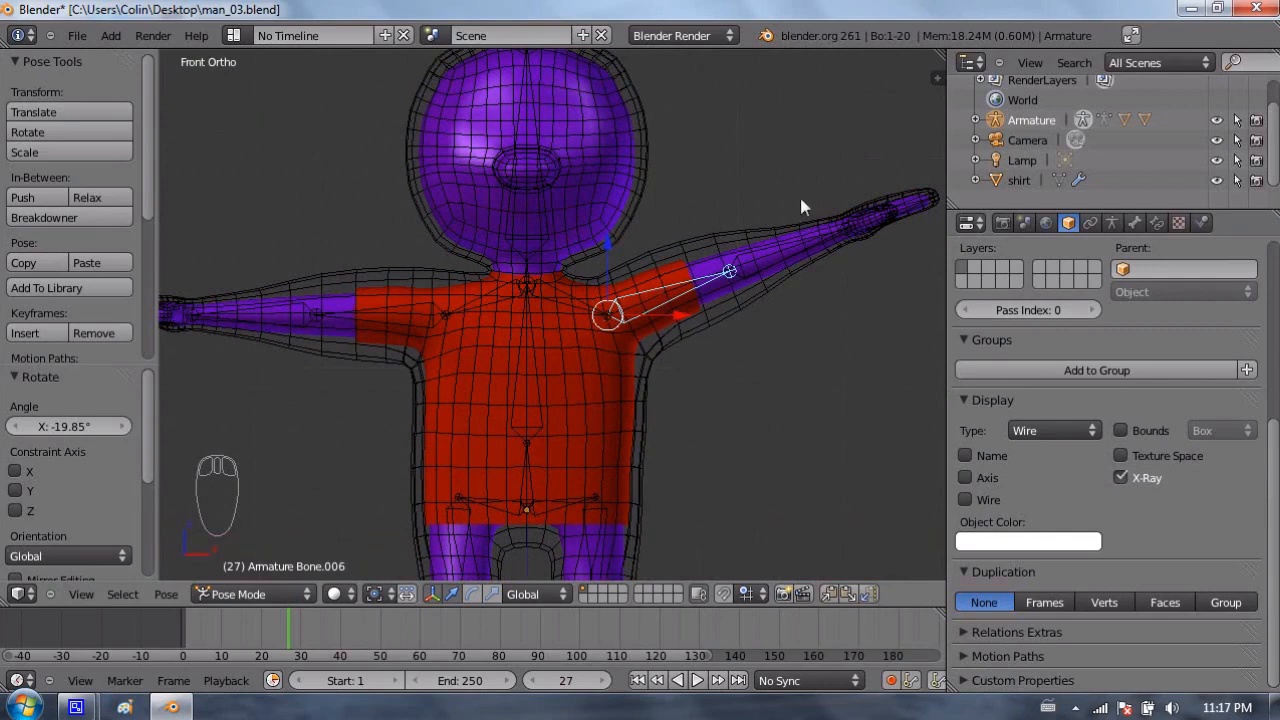
key(r)
key(r)
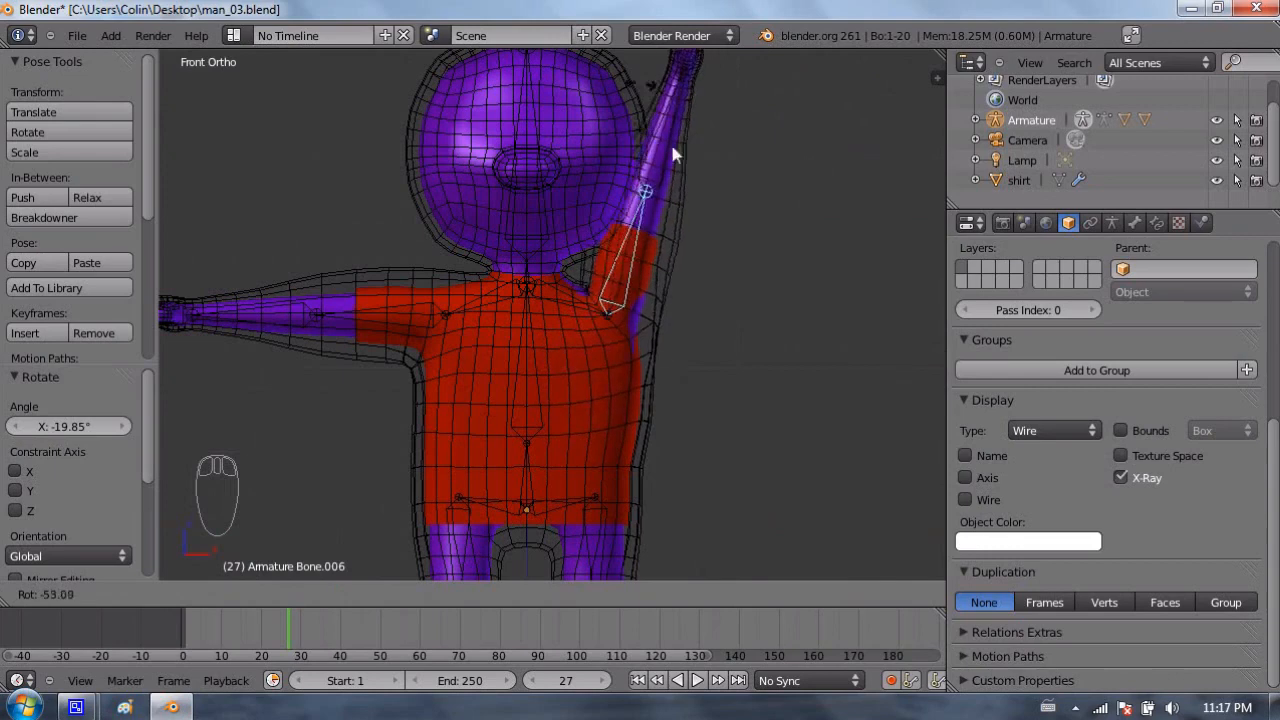
click(632, 312)
middle_drag(700, 286, 325, 293)
scroll(527, 333, up, 5)
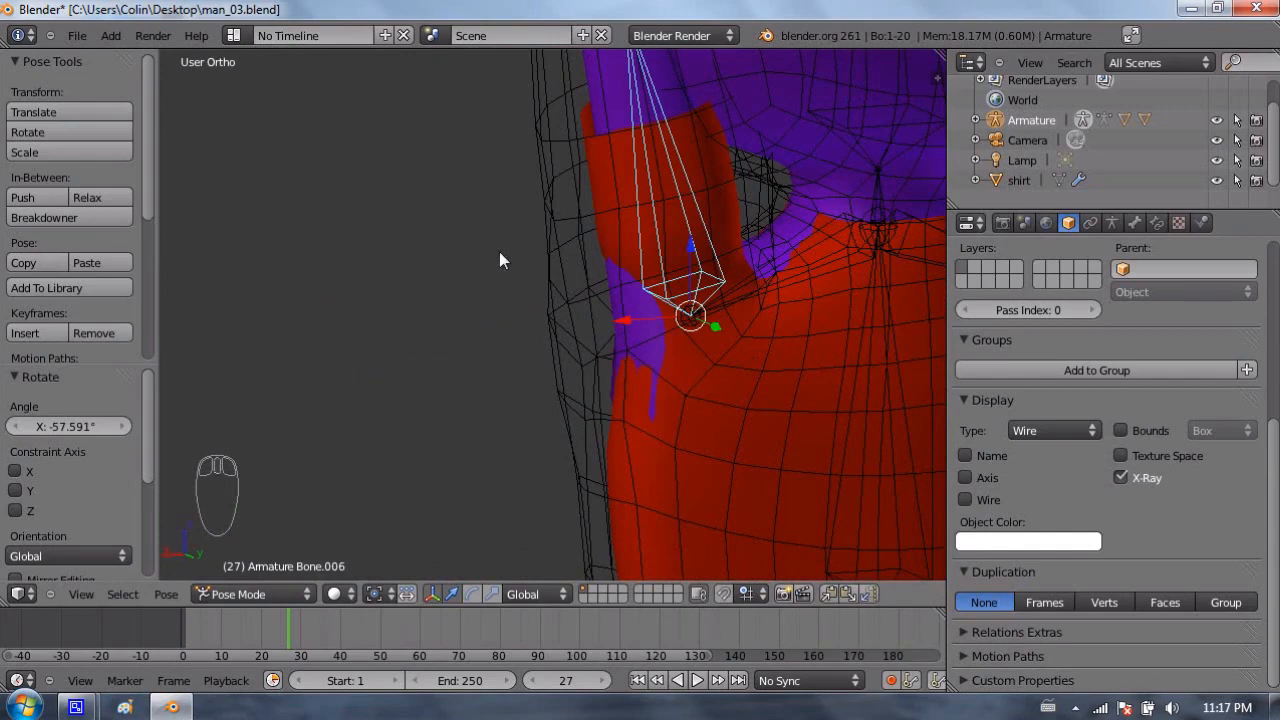
Step: Rotate the left upper arm bone back down by about 69° in front view, and undo a further free rotation
key(KP_1)
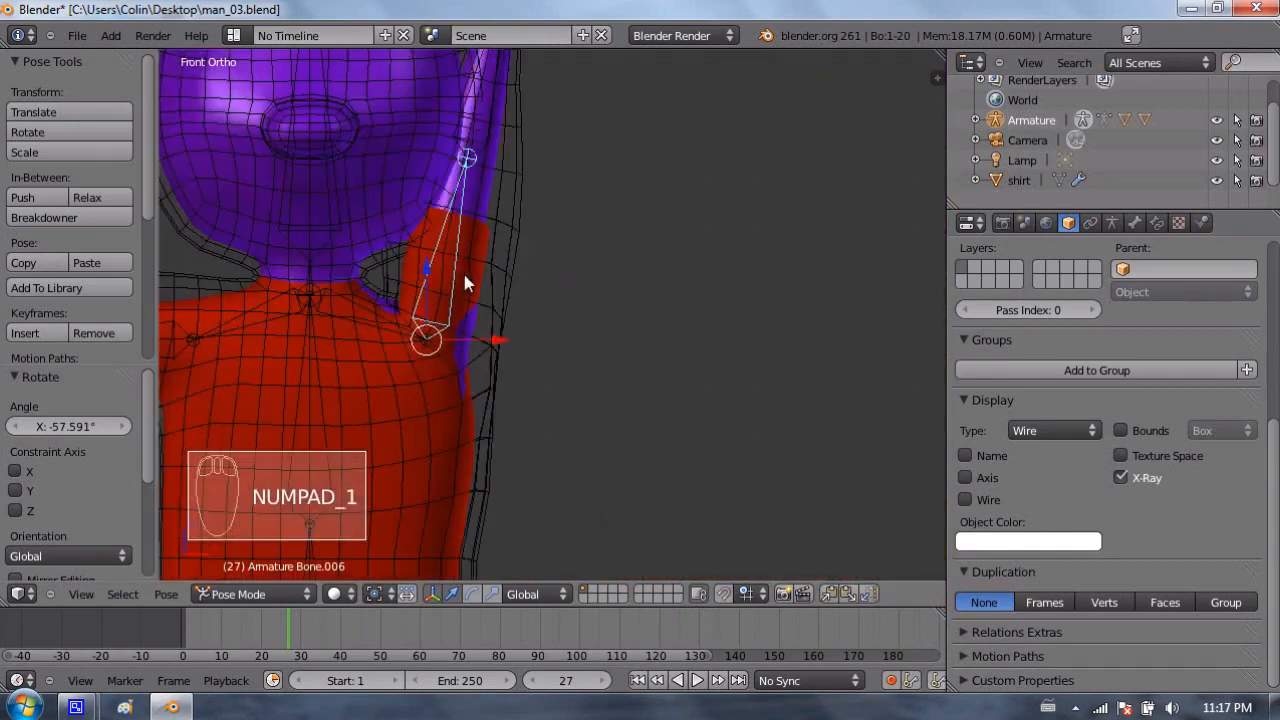
key(r)
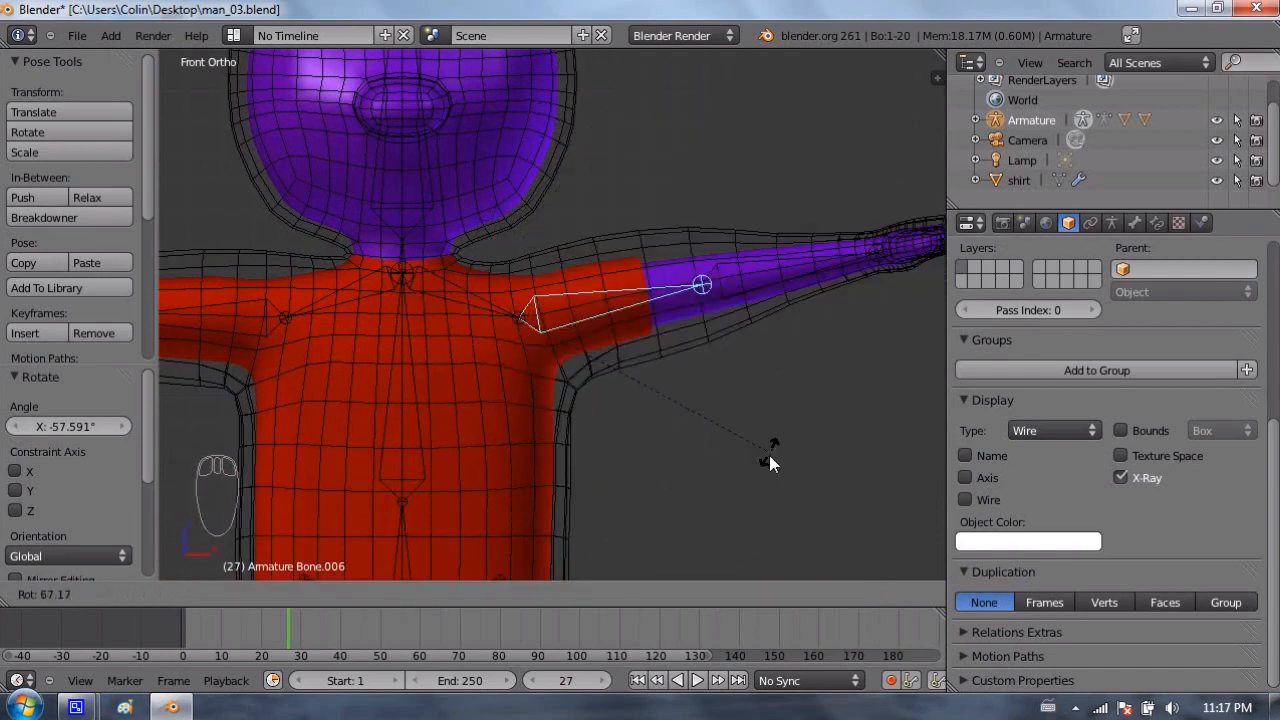
click(758, 456)
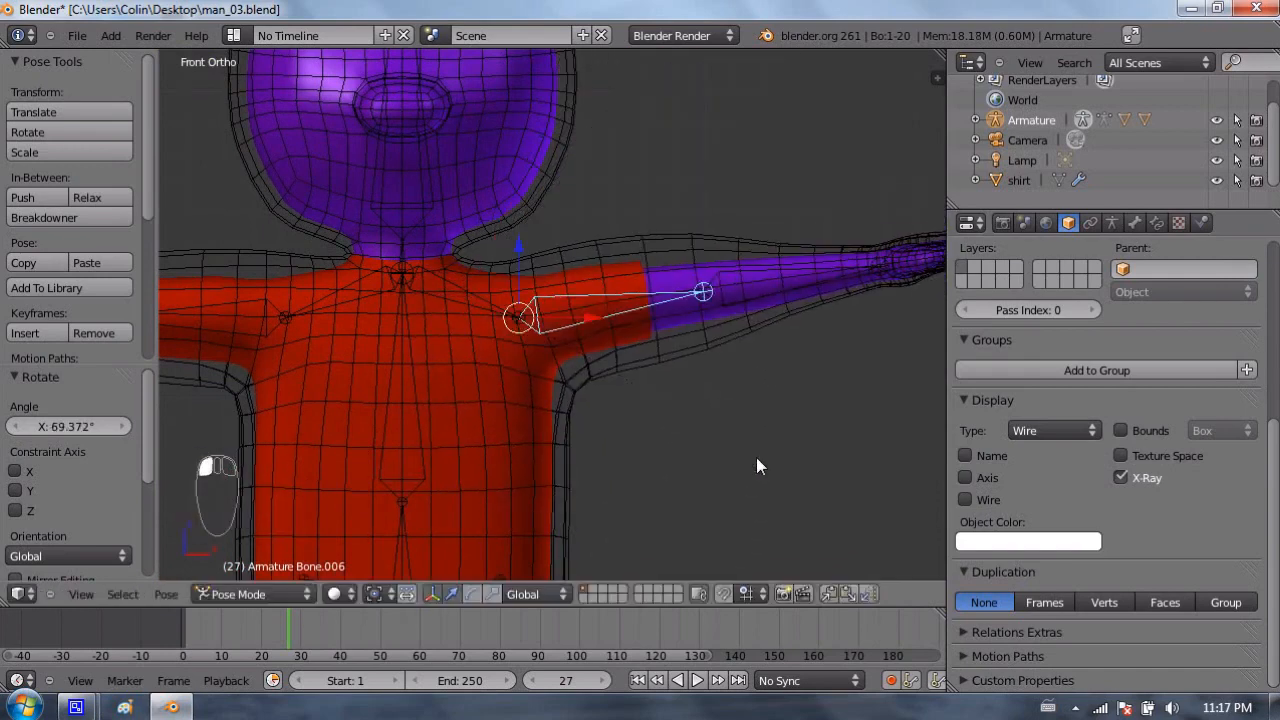
key(r)
key(r)
key(ctrl+z)
Step: Test the shirt by raising the man's right upper arm bone about 45°, and undo the rotation
shift+middle_drag(260, 258, 578, 228)
right_click(575, 280)
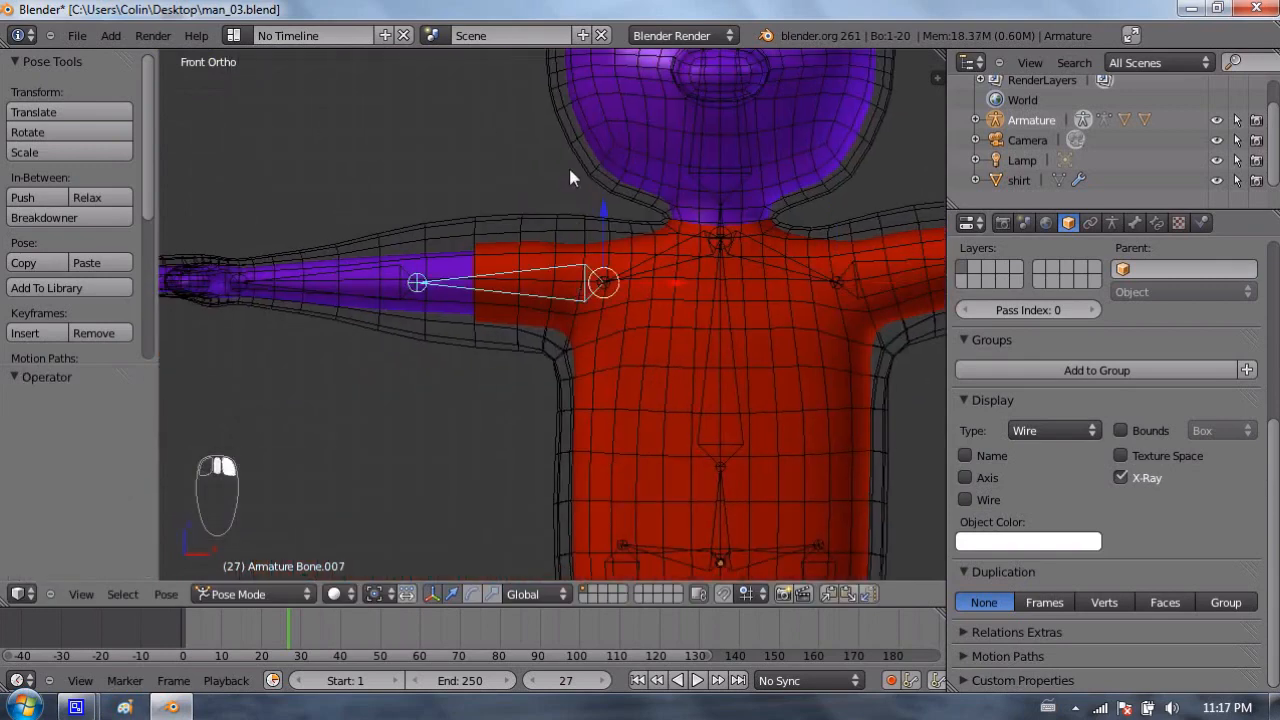
key(r)
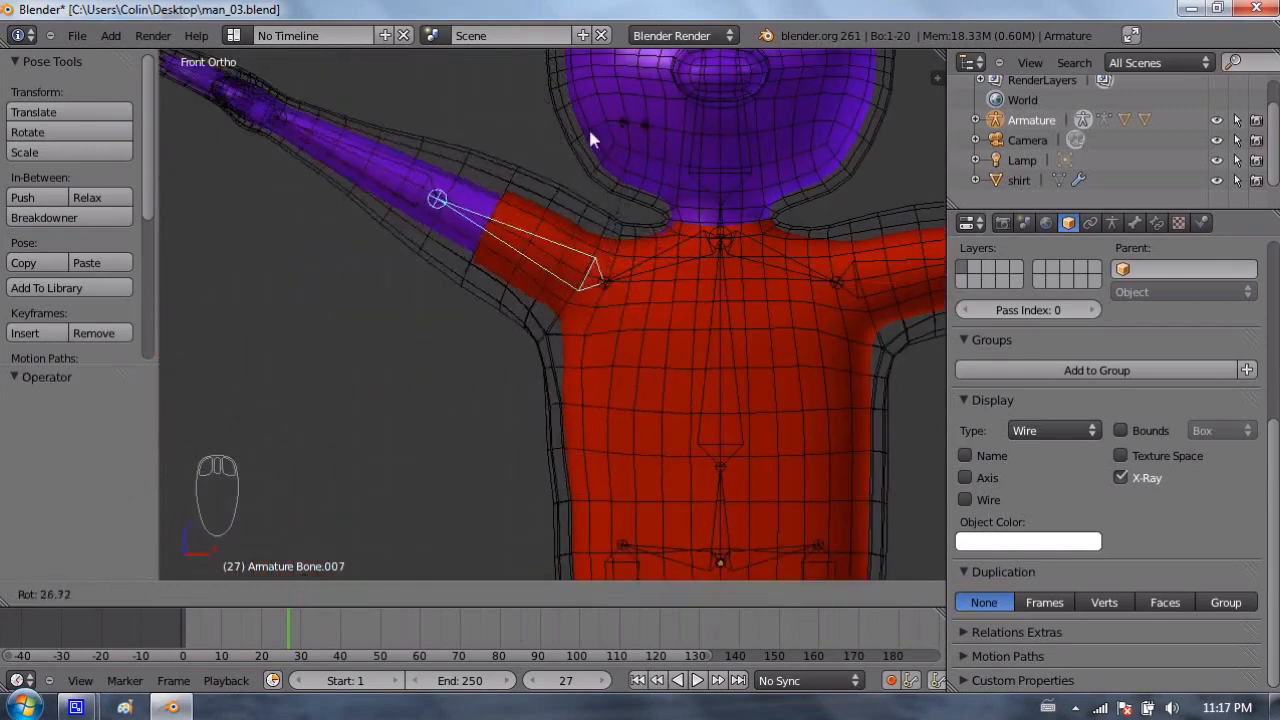
click(688, 133)
scroll(715, 302, down, 1)
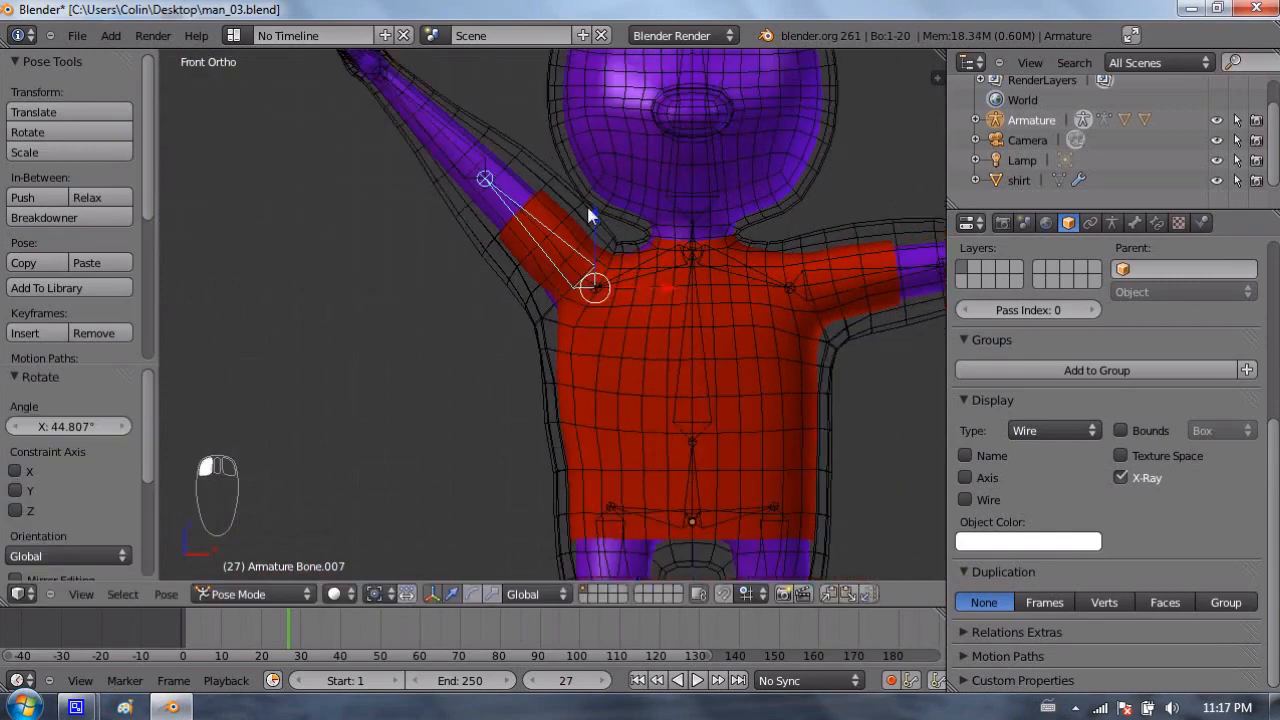
shift+middle_drag(667, 258, 622, 192)
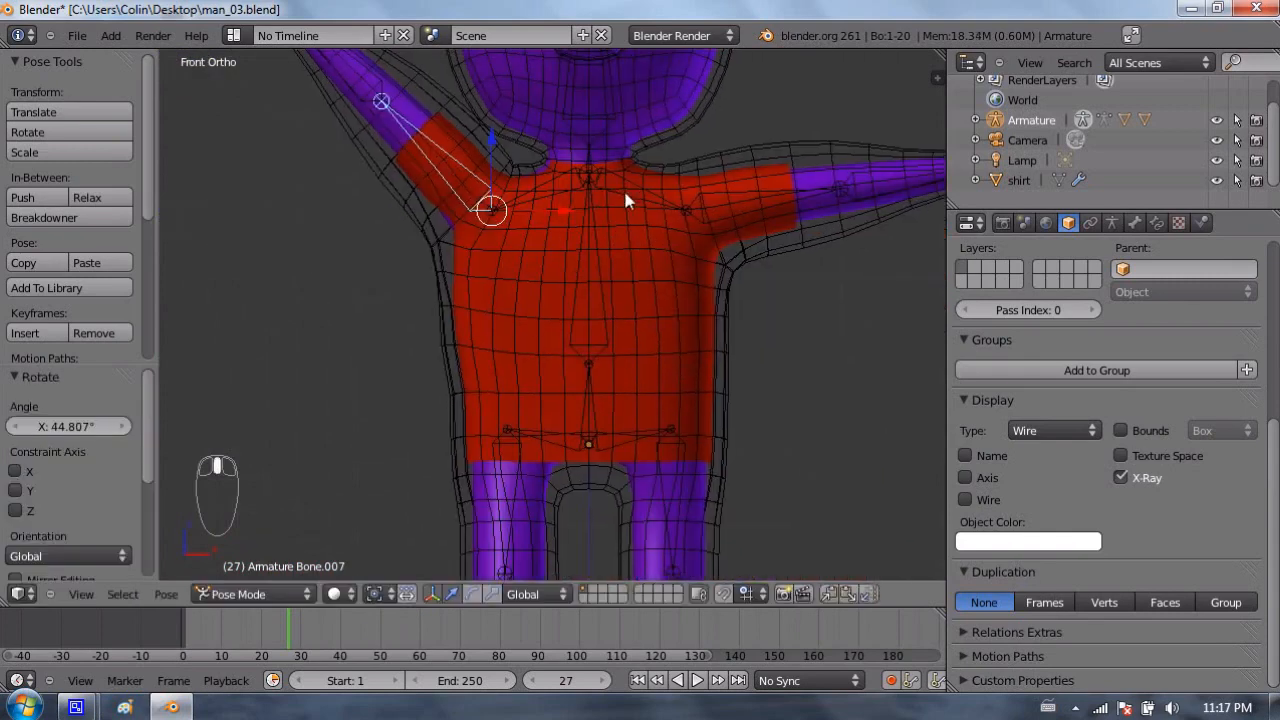
key(ctrl+z)
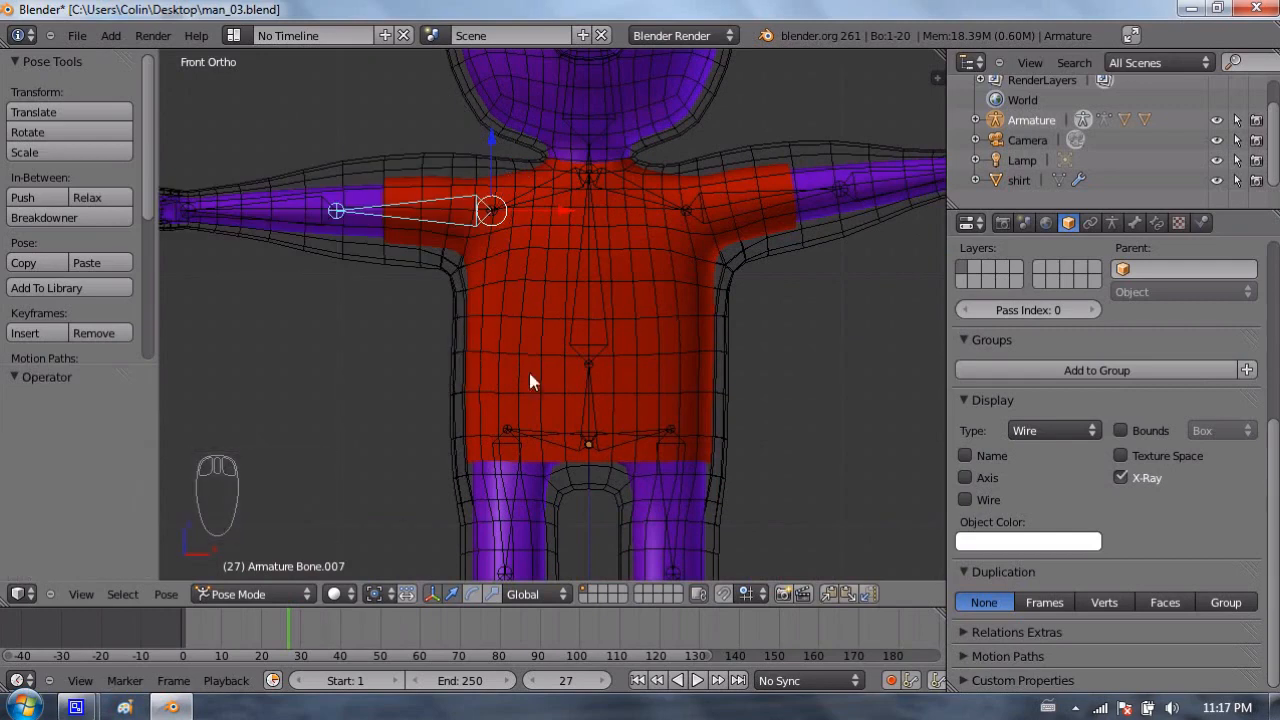
Step: Swing the upper spine bone sideways to test the torso of the shirt, leaving it tilted by about 1.5°
right_click(595, 313)
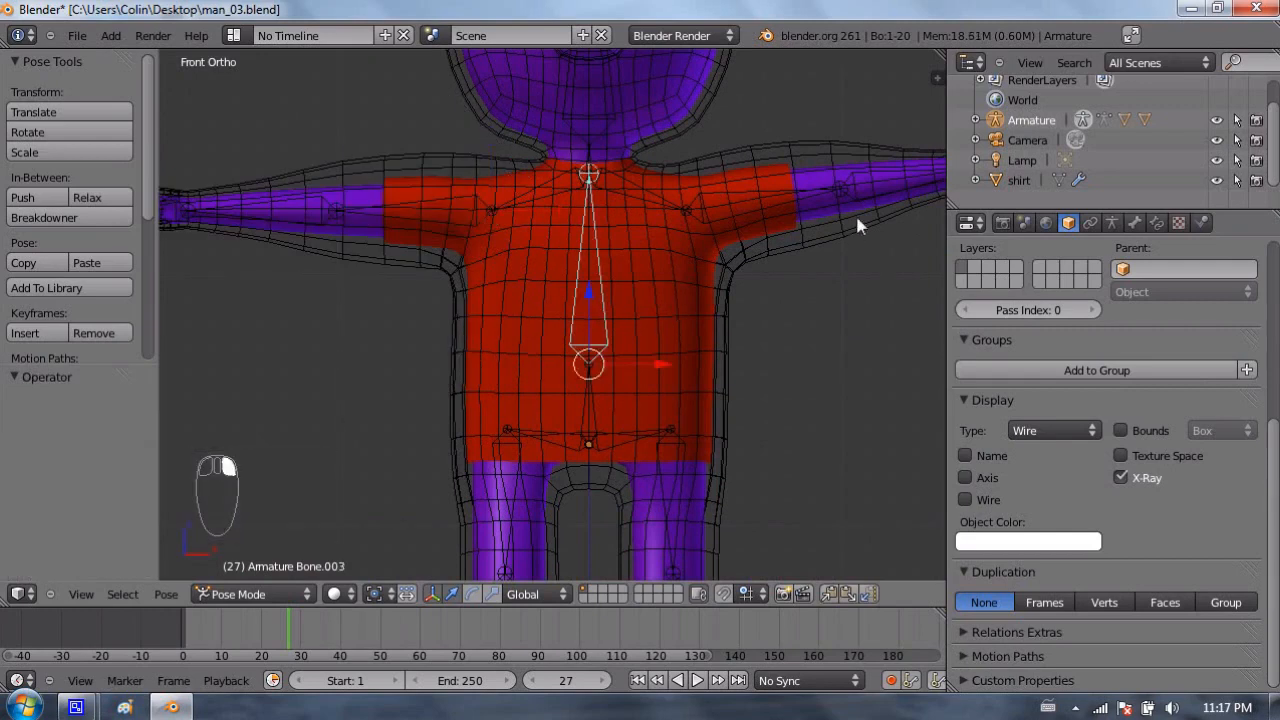
key(r)
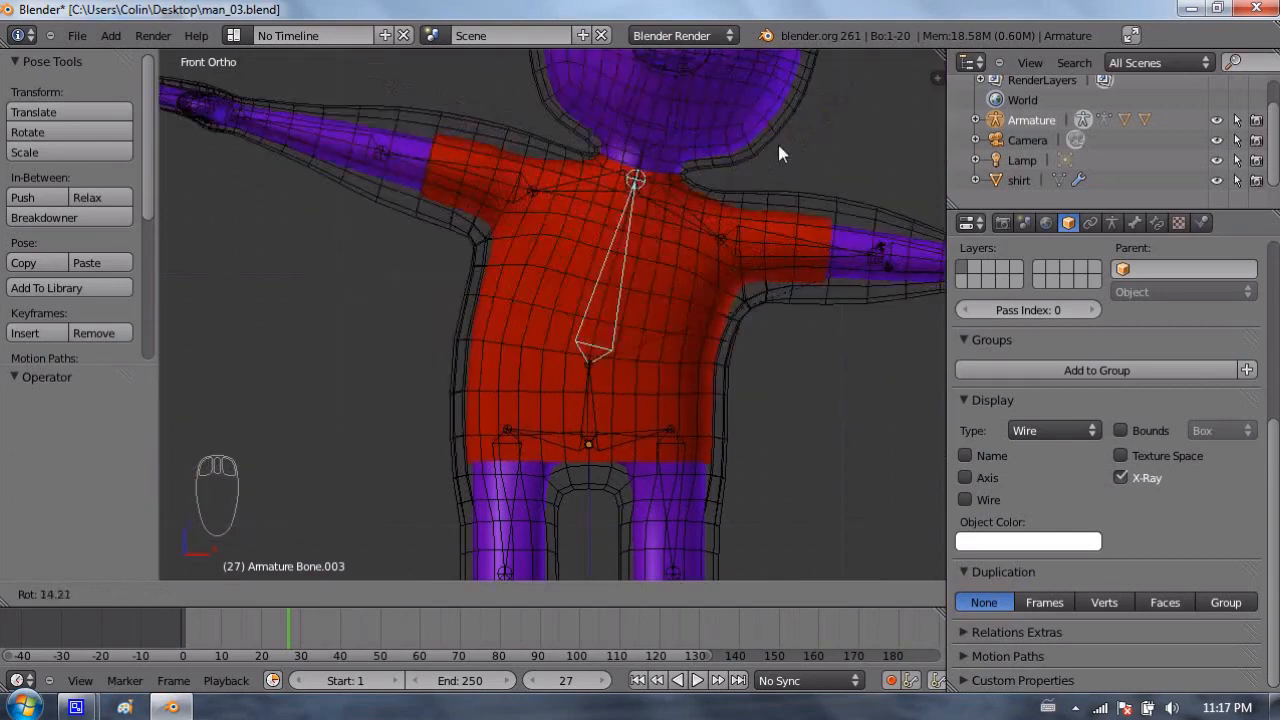
click(818, 205)
Step: Twist the upper spine bone about 72° around the global Z axis, and undo the twist
middle_drag(818, 205, 693, 262)
key(r)
key(z)
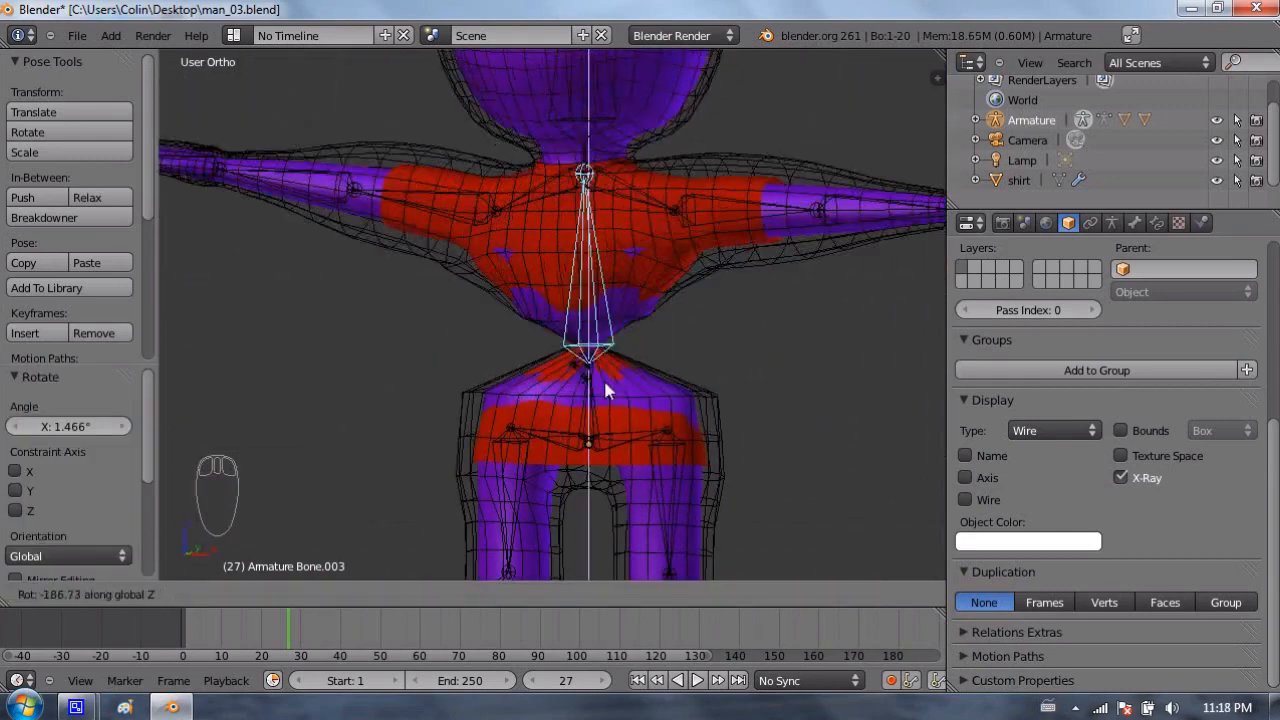
click(677, 389)
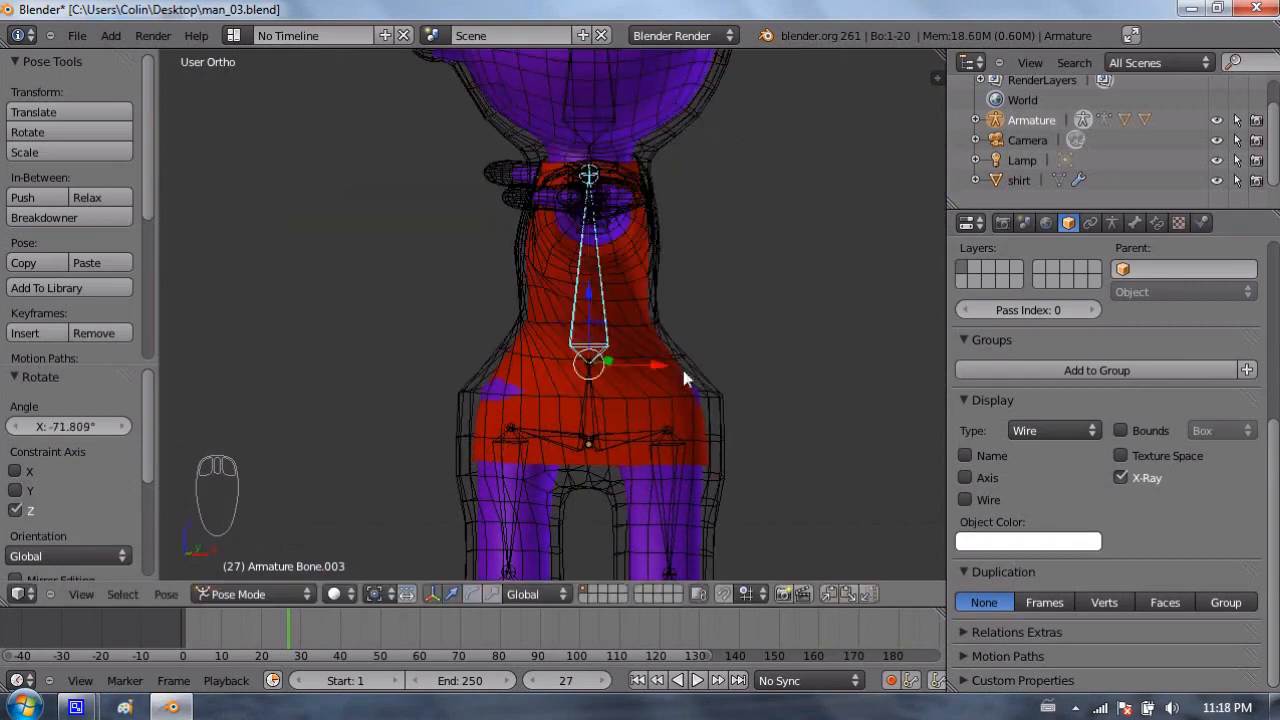
key(ctrl+z)
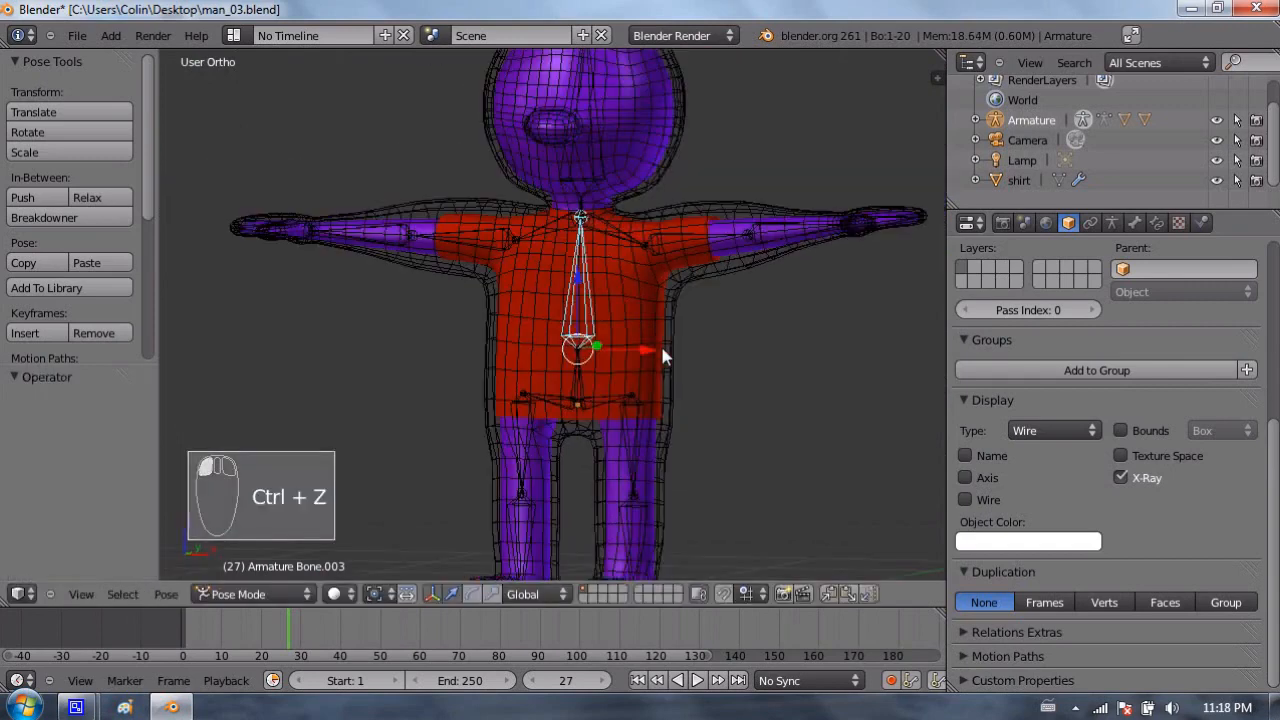
key(KP_1)
key(Tab)
key(Tab)
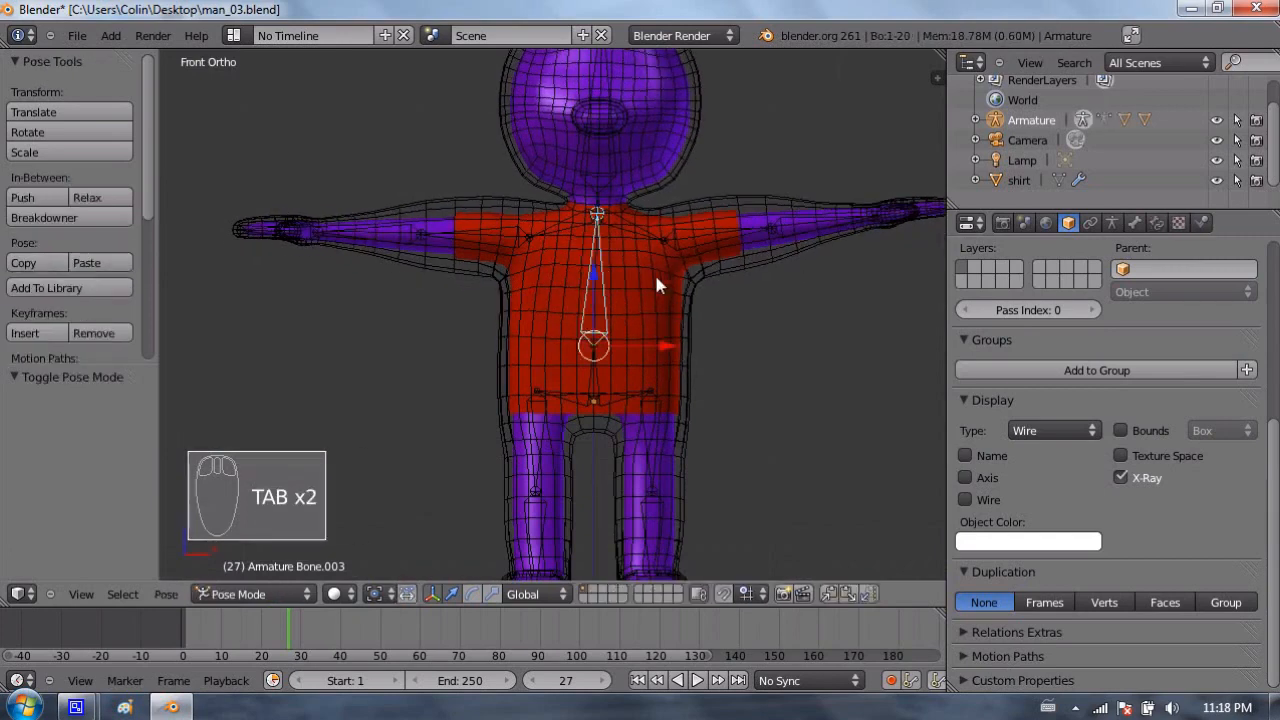
Step: Select all bones of the armature and clear their pose rotation, location and scale
key(a)
key(a)
key(a)
key(a)
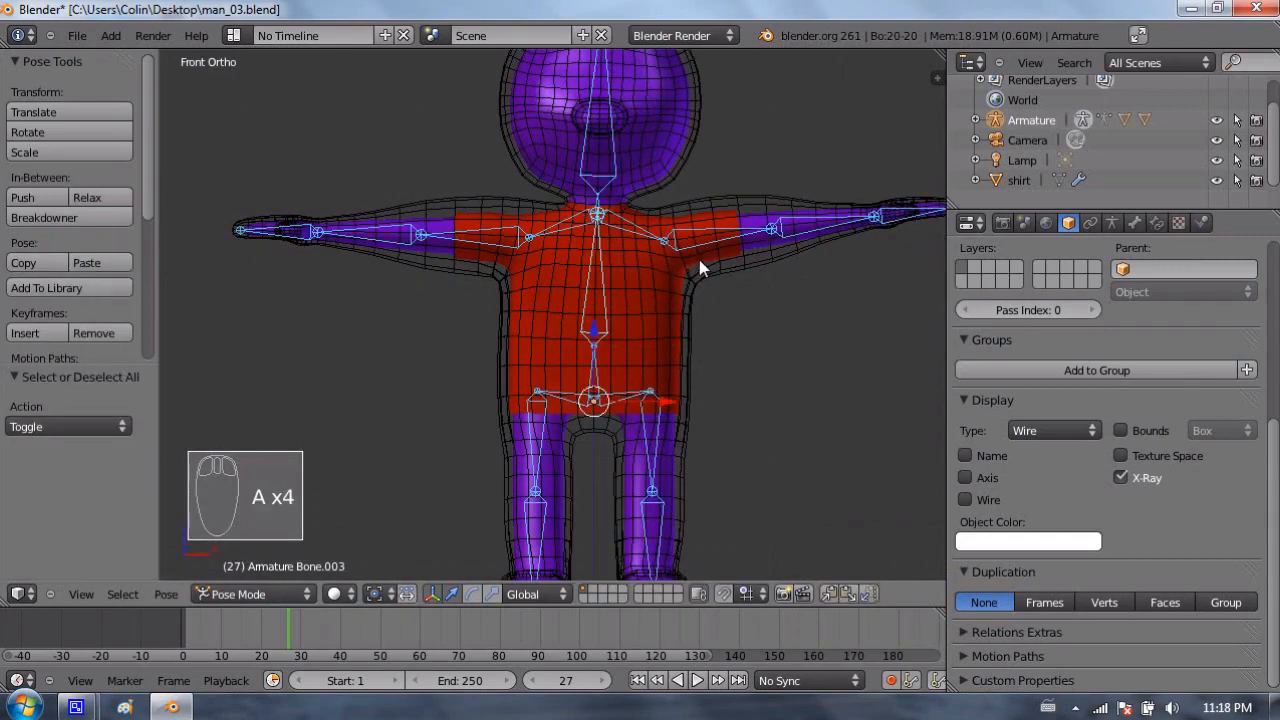
key(alt+r)
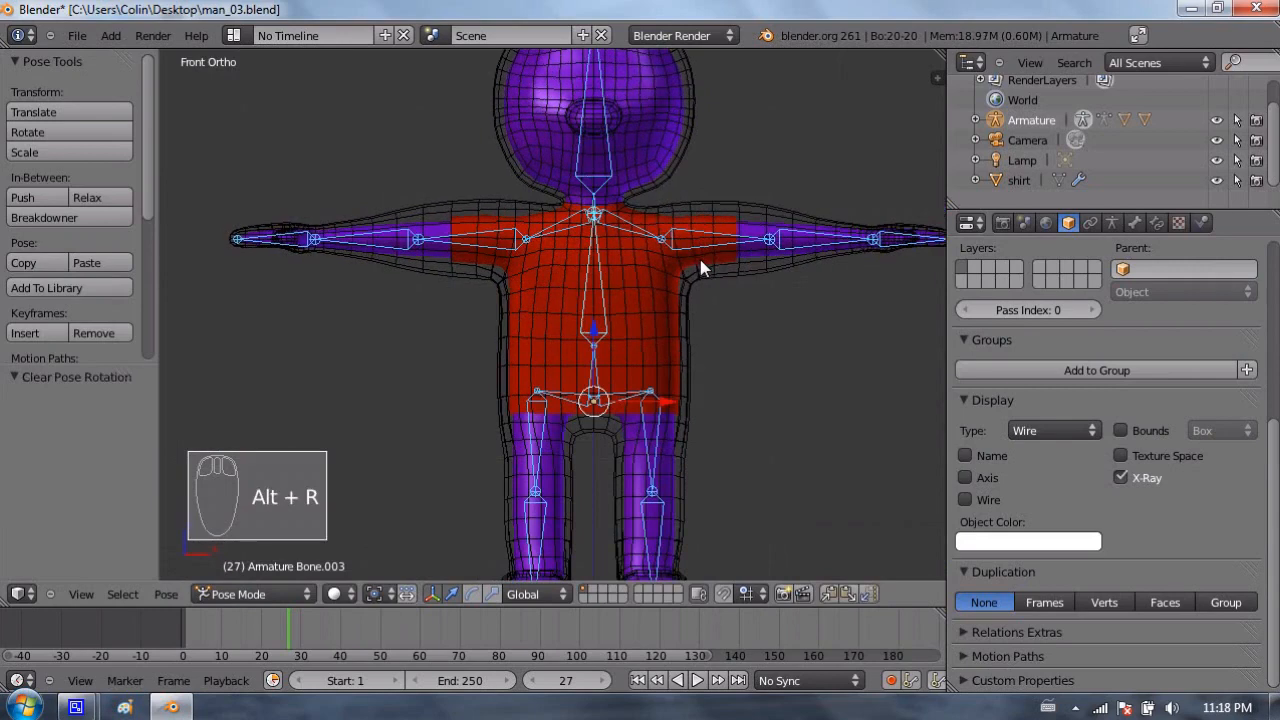
key(alt+g)
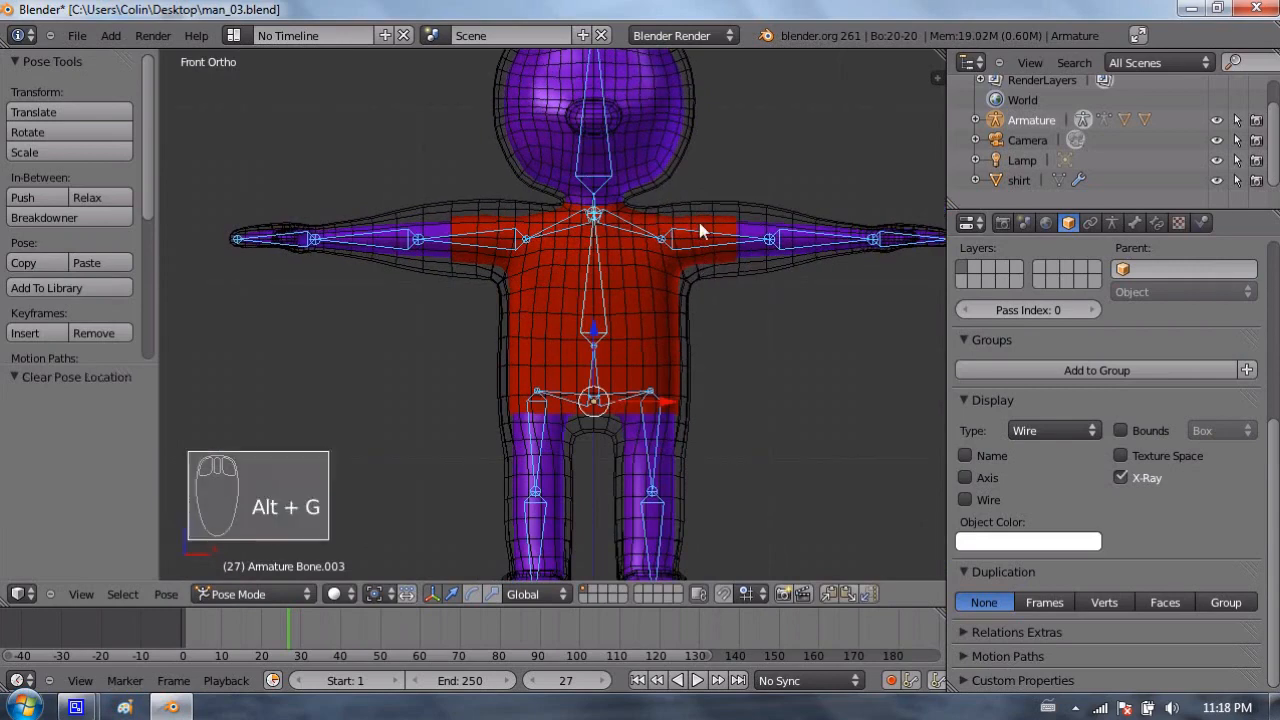
key(alt+s)
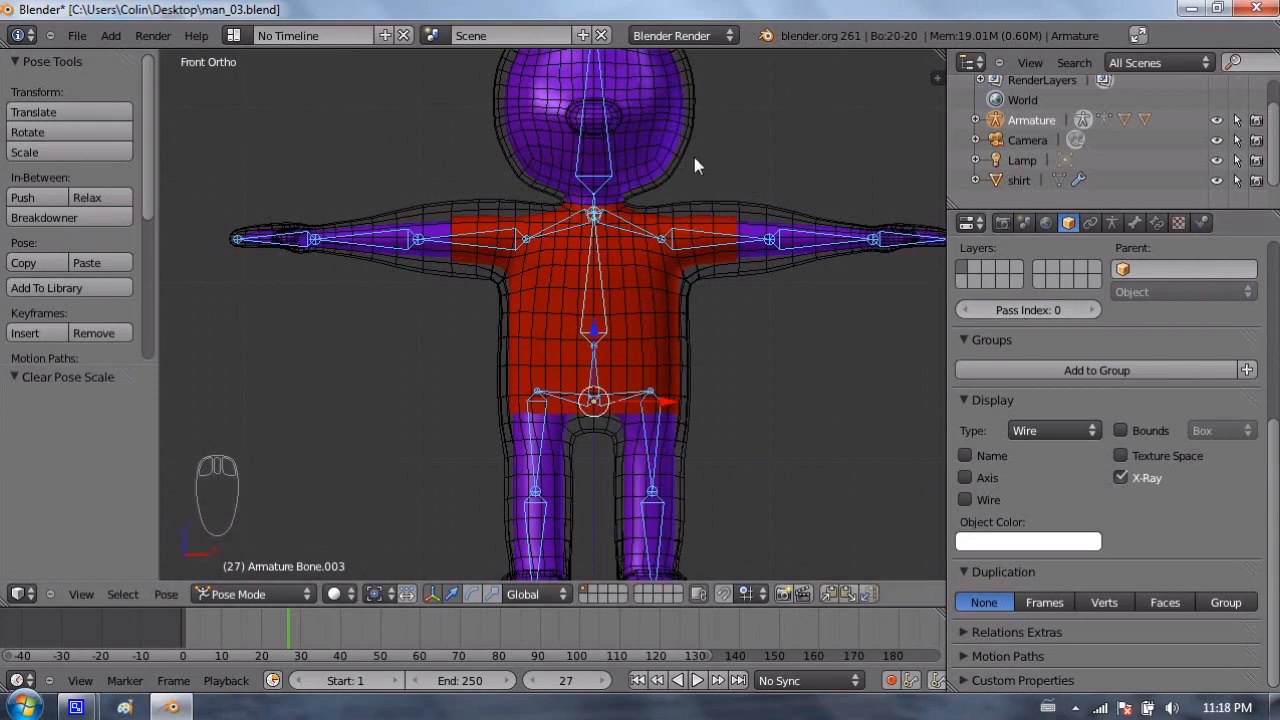
key(alt+r)
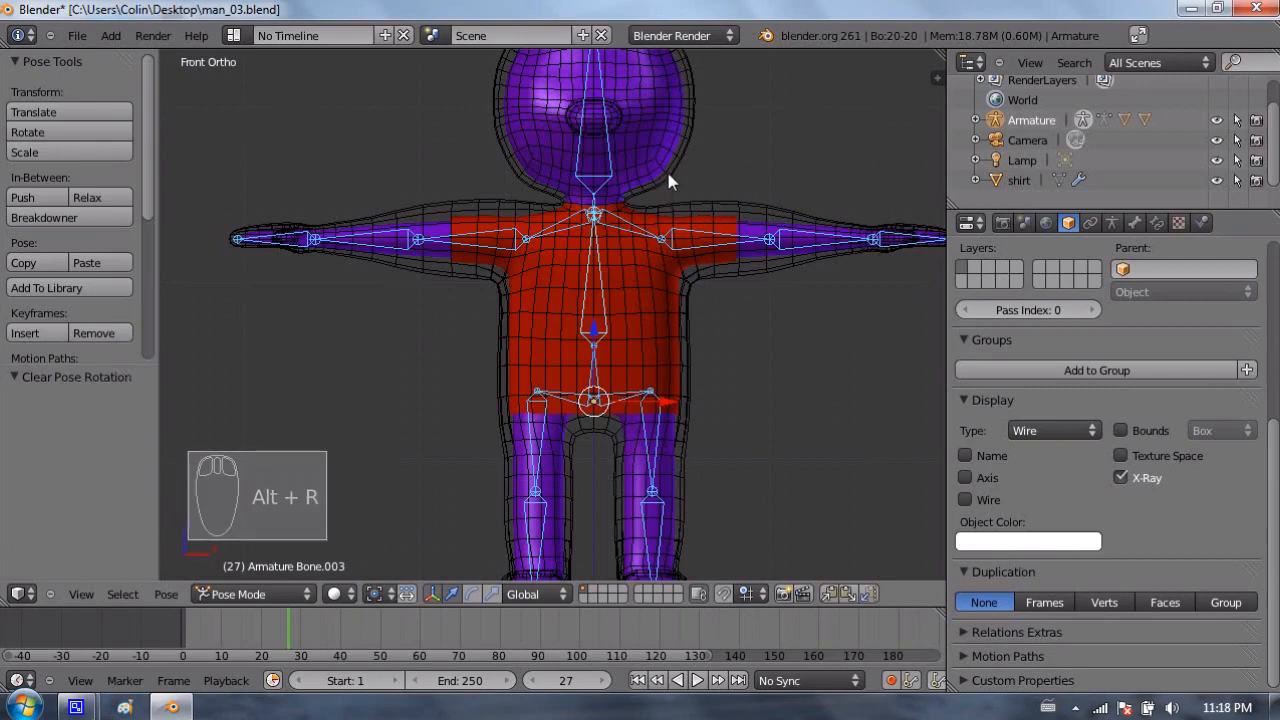
shift+middle_drag(661, 186, 557, 240)
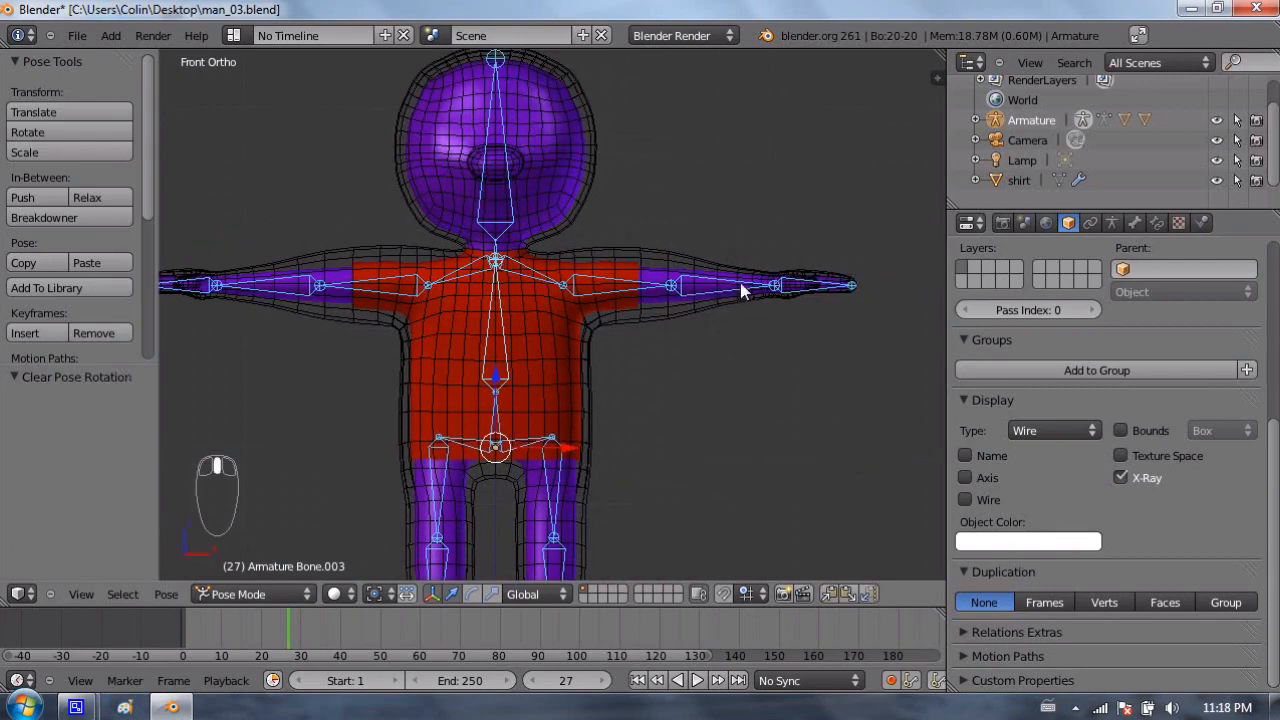
shift+middle_drag(366, 248, 543, 220)
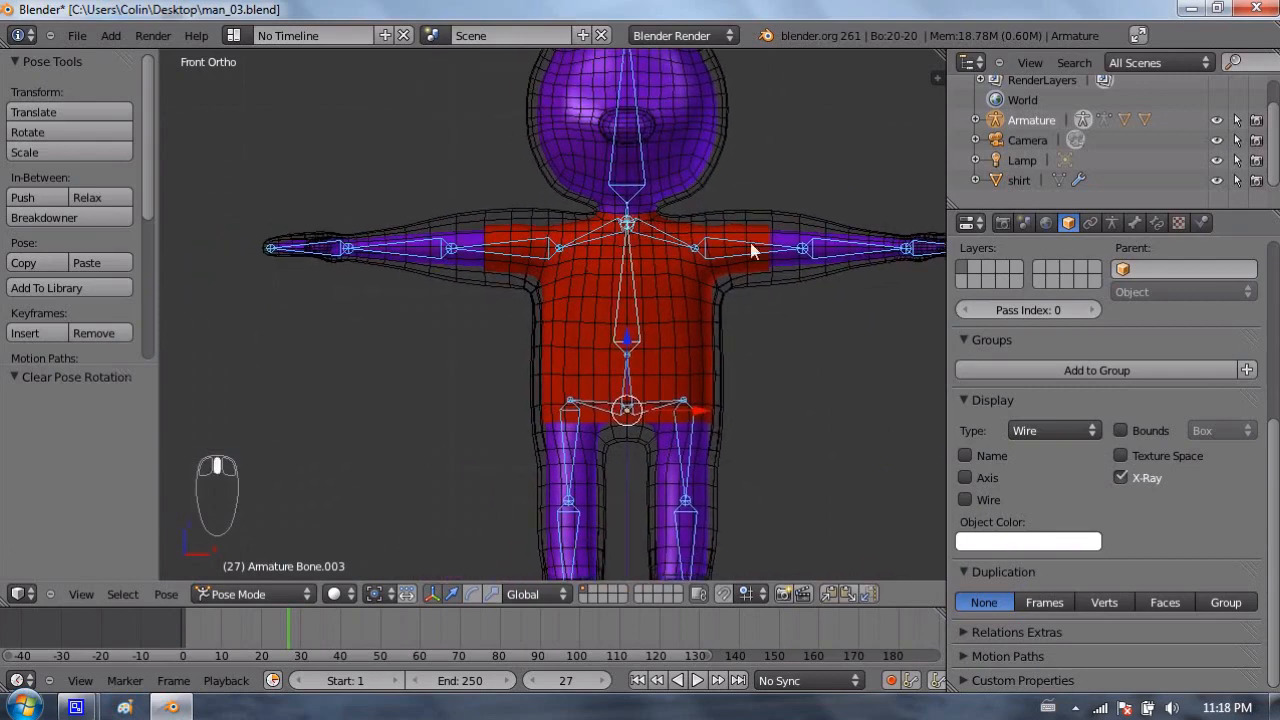
right_click(800, 250)
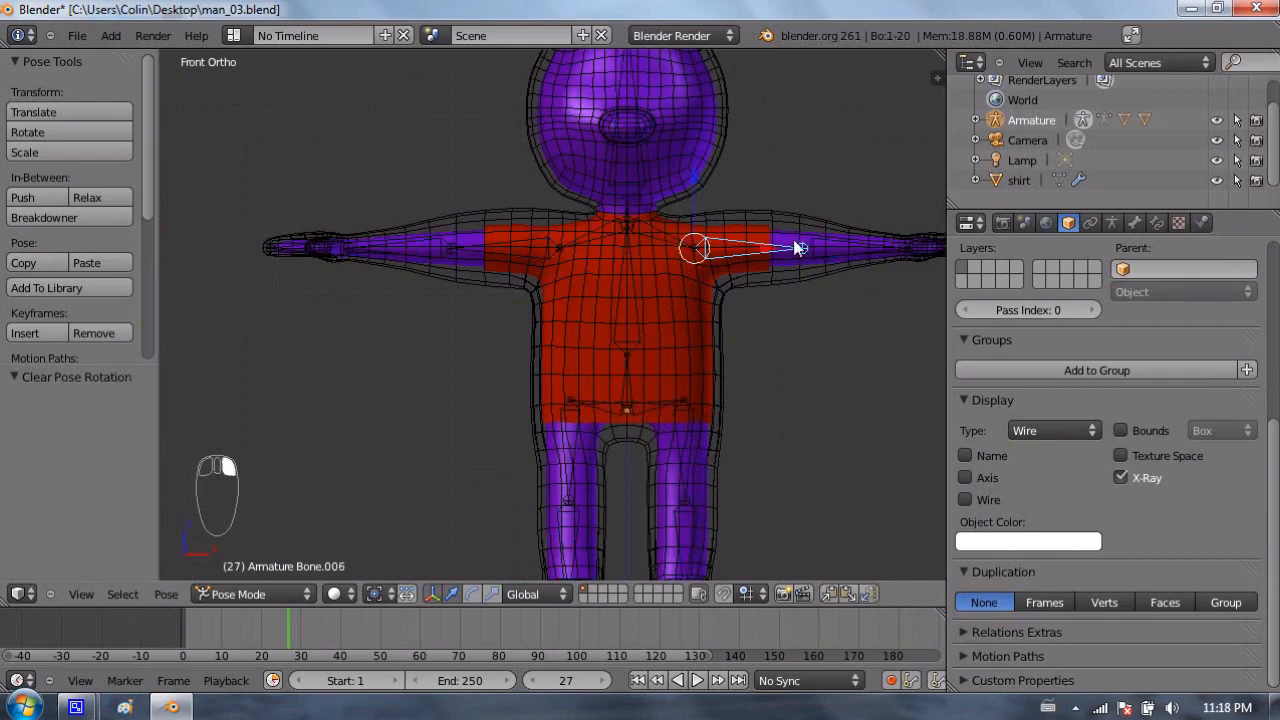
right_click(794, 245)
right_click(700, 347)
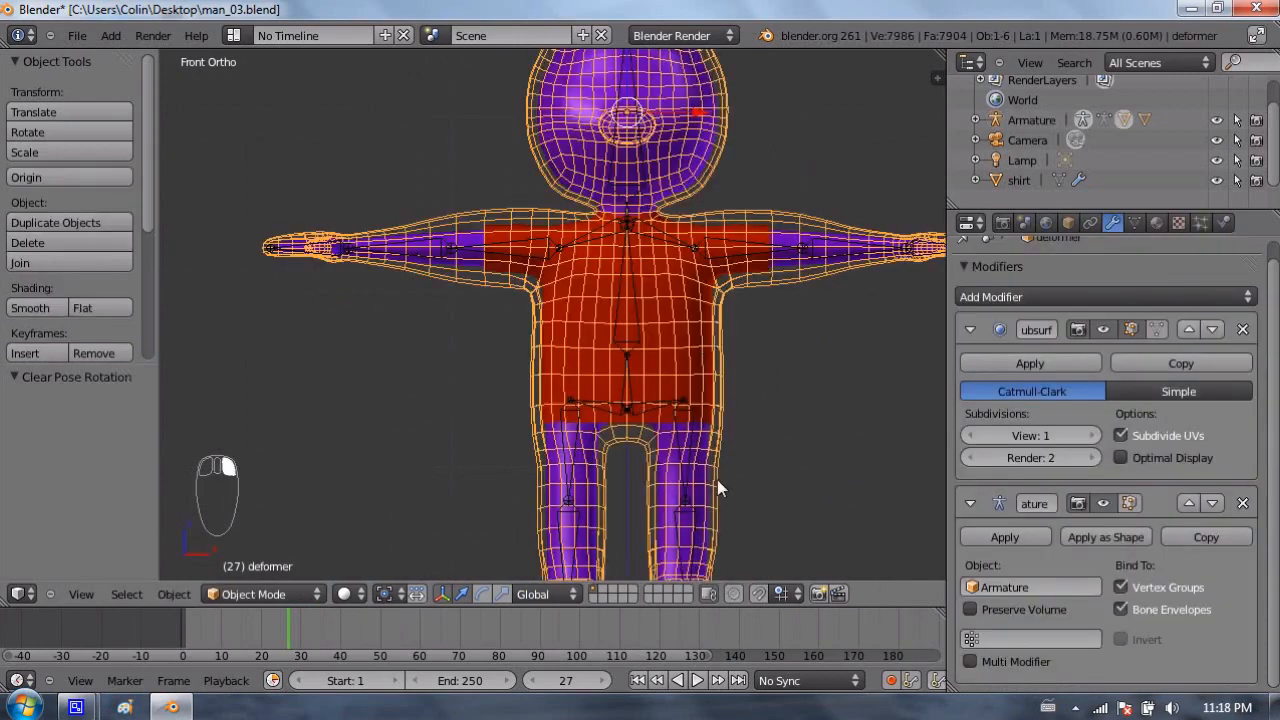
key(Tab)
key(Tab)
scroll(636, 250, up, 4)
key(Tab)
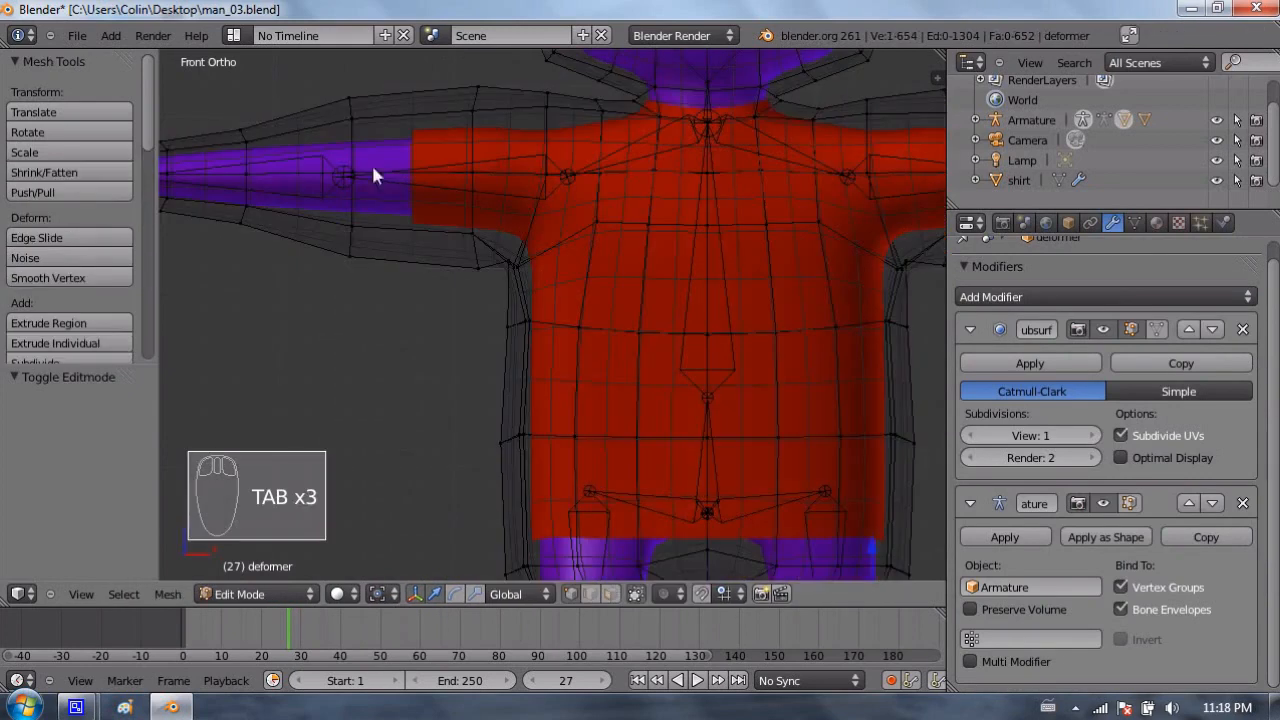
key(Tab)
right_click(399, 167)
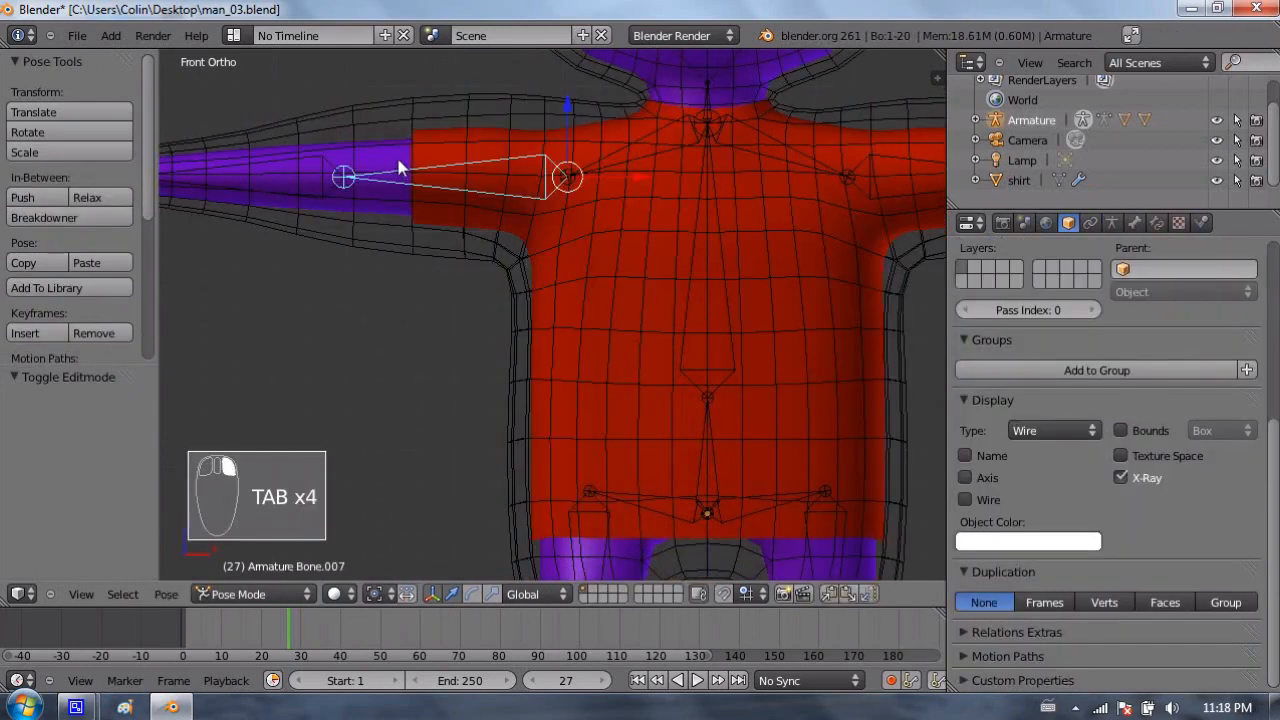
Step: Expand the Armature's children in the scene hierarchy and hide the deformer object in the viewport
click(976, 121)
scroll(1040, 166, down, 2)
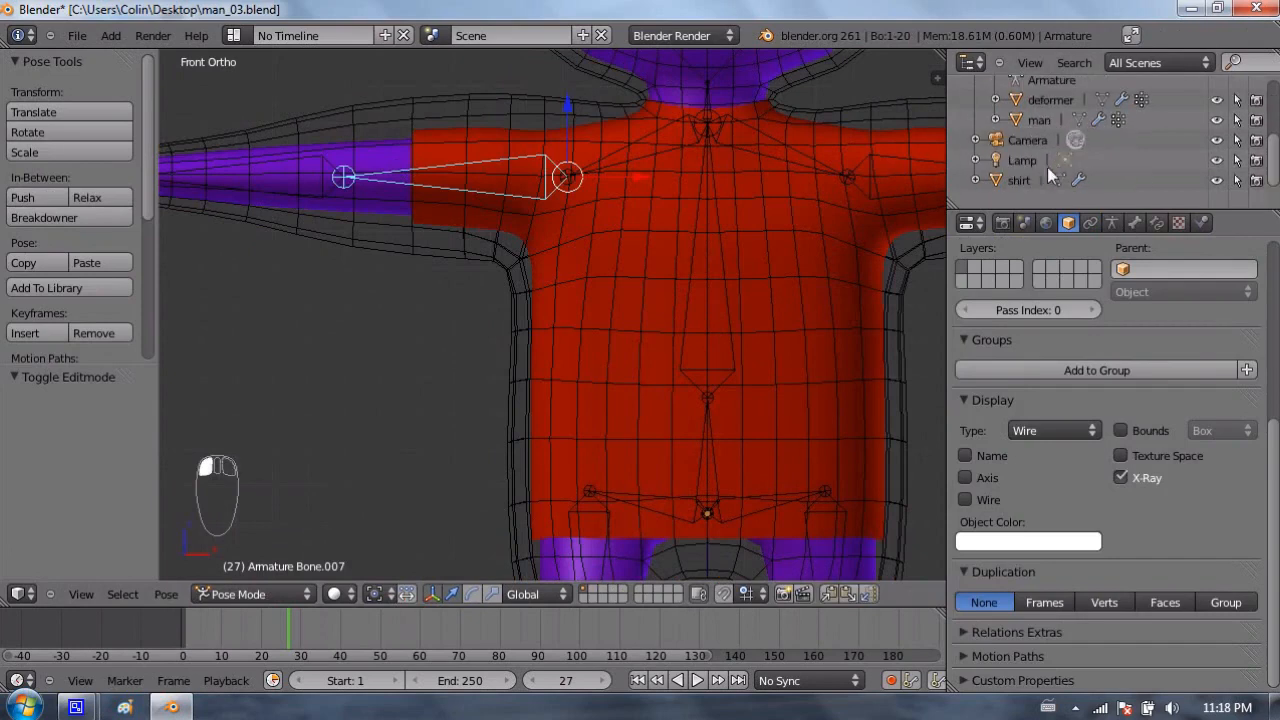
click(1218, 100)
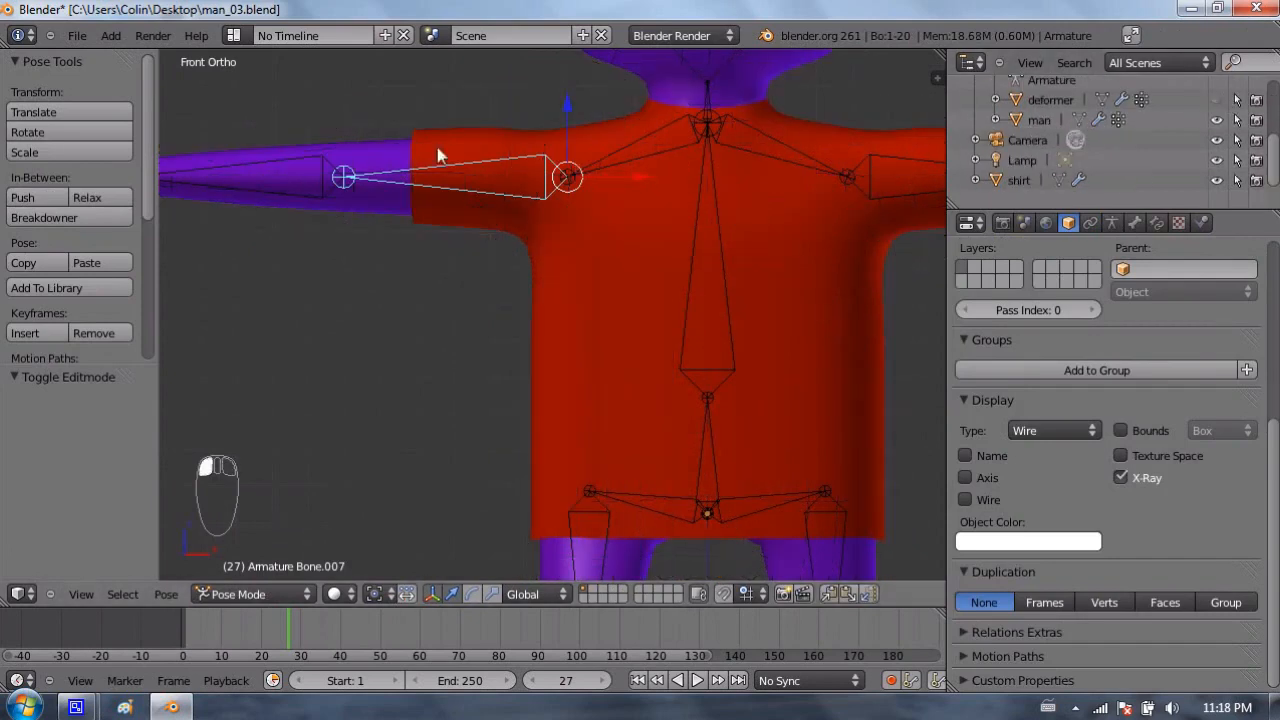
Step: Hide the shirt and open the man's body mesh in Edit Mode
right_click(373, 157)
key(Tab)
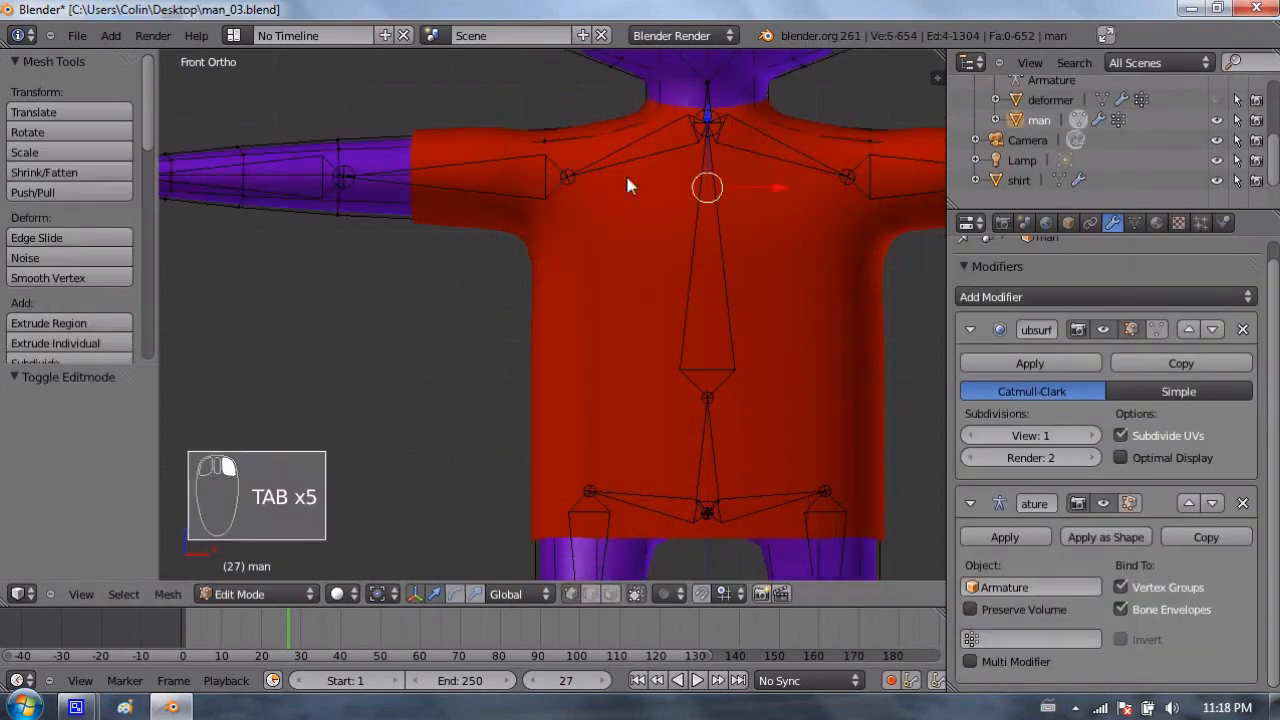
key(Tab)
click(1216, 180)
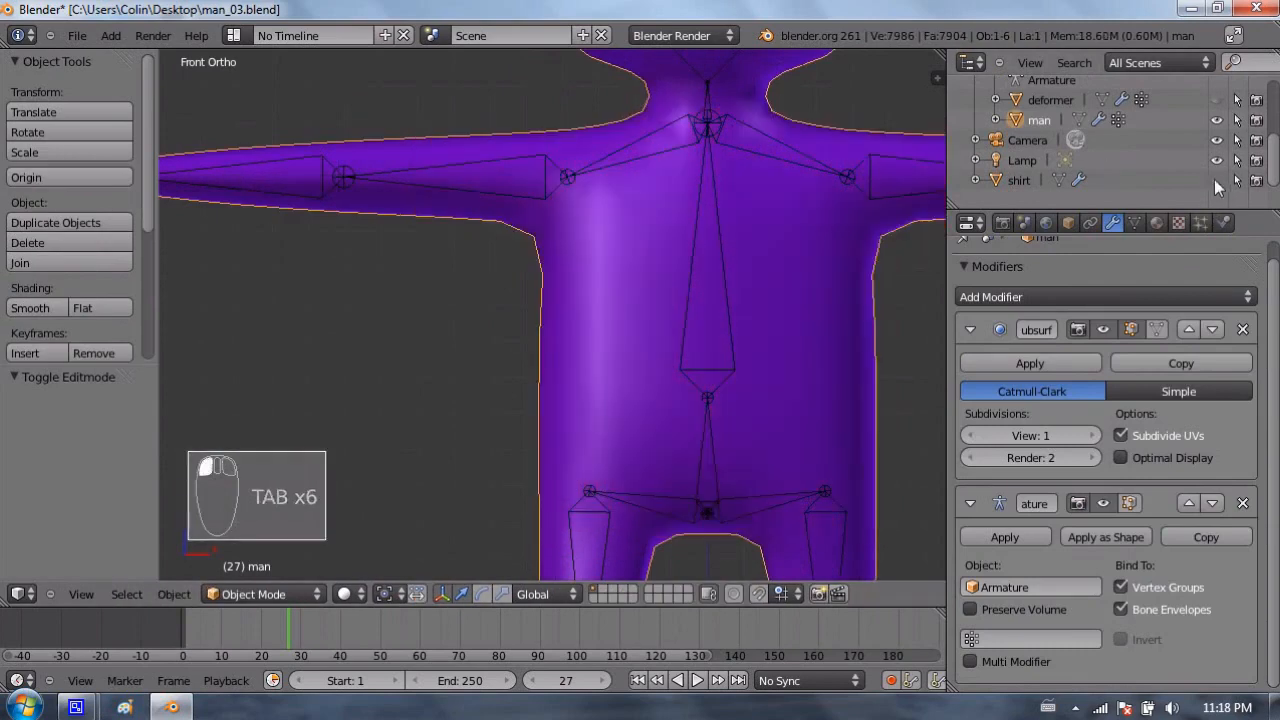
key(Tab)
shift+middle_drag(539, 146, 407, 127)
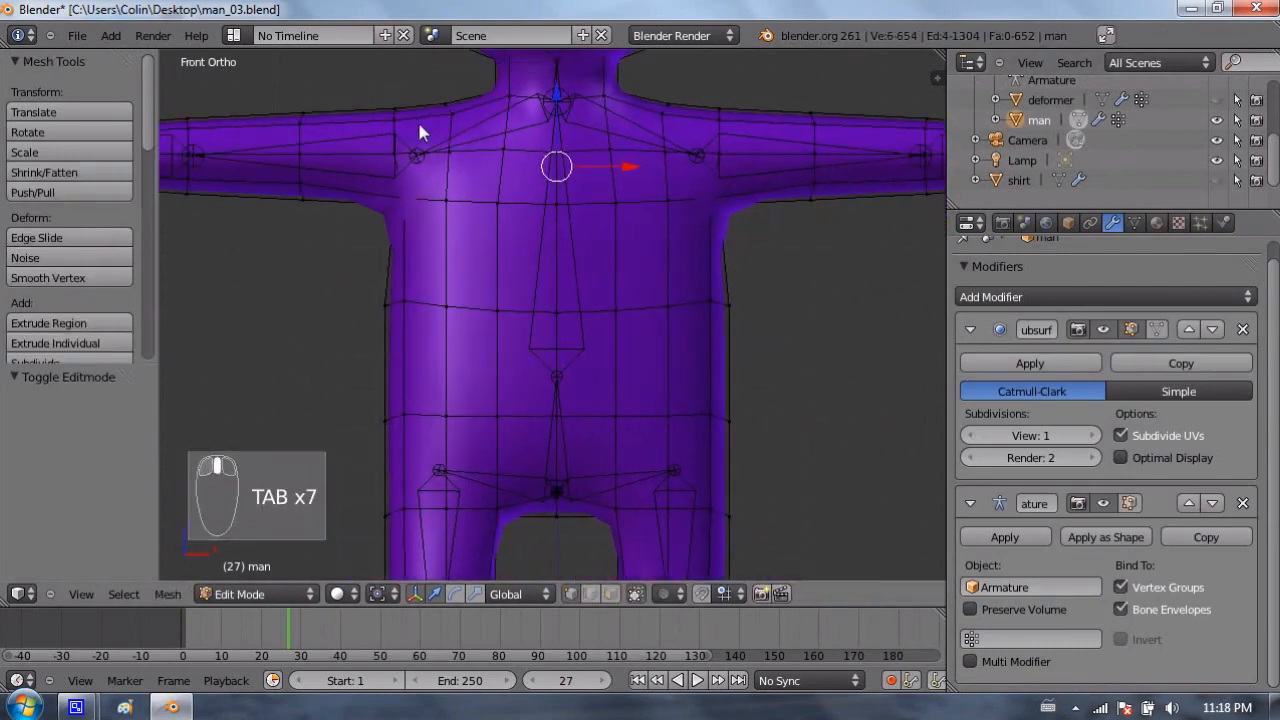
Step: Box-select the two vertex rings around the man's waist, through the whole mesh, and delete their vertices
key(a)
key(b)
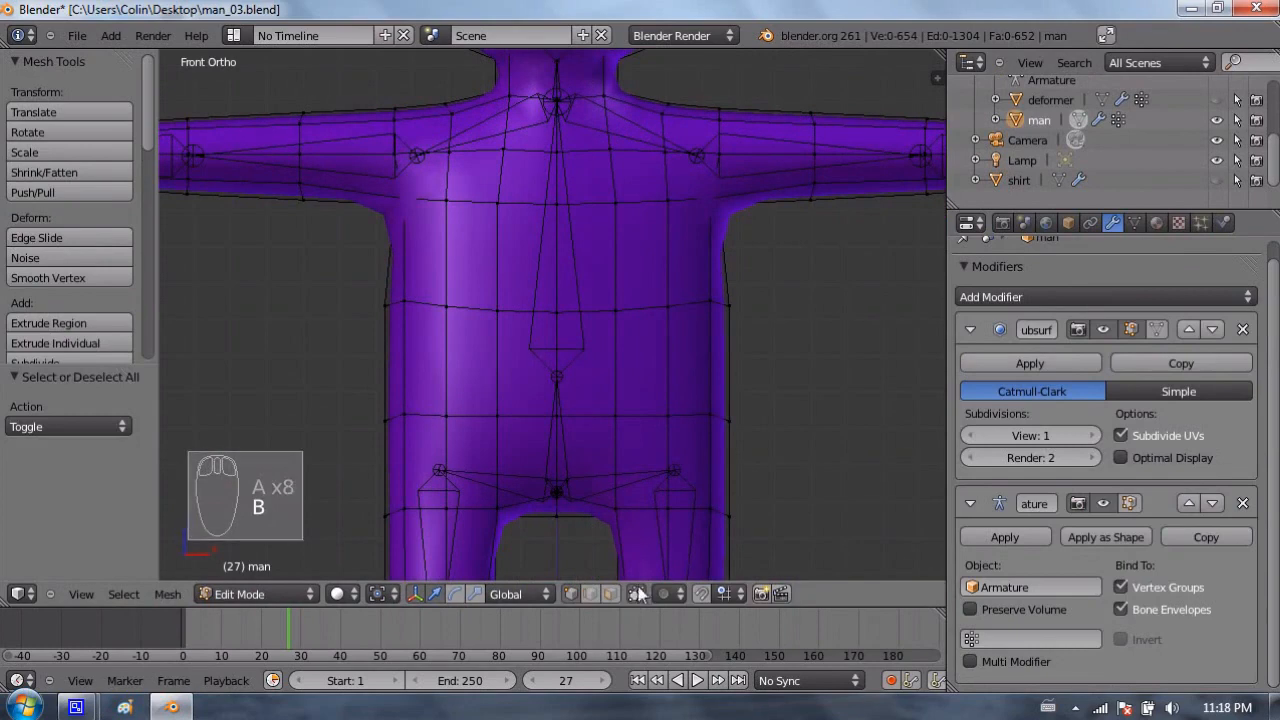
key(b)
drag(355, 257, 815, 442)
key(Delete)
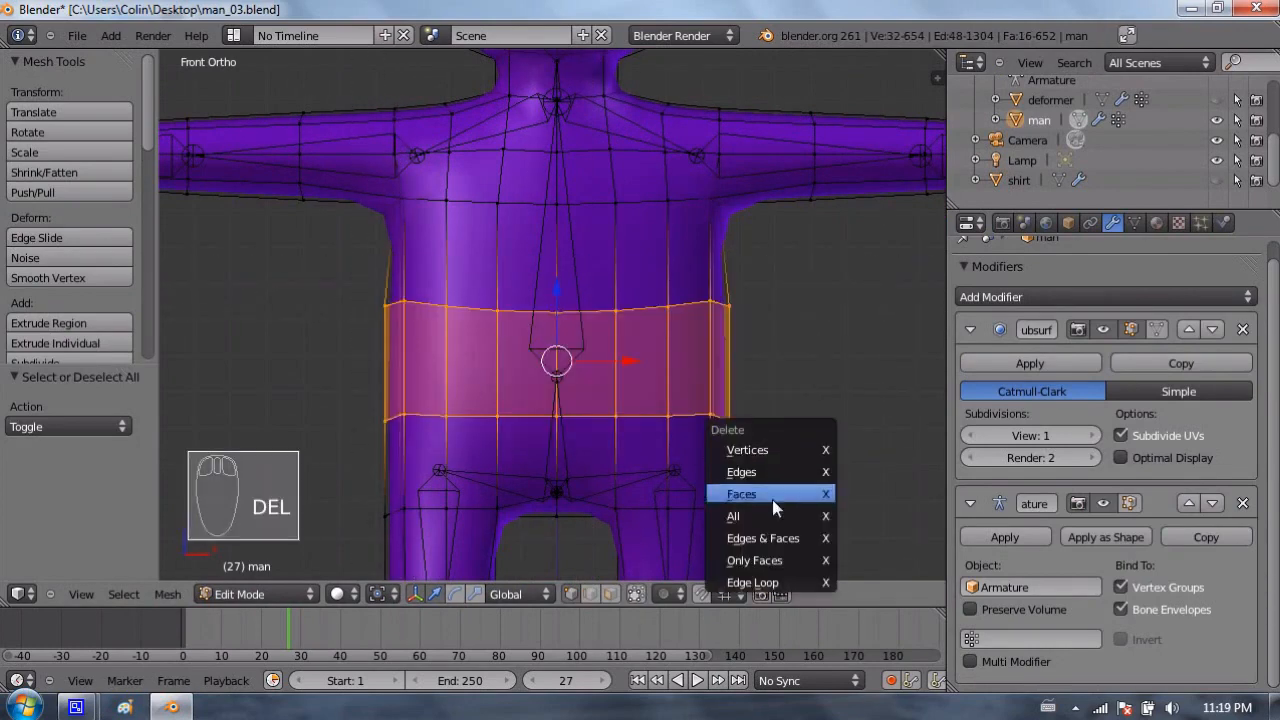
click(782, 452)
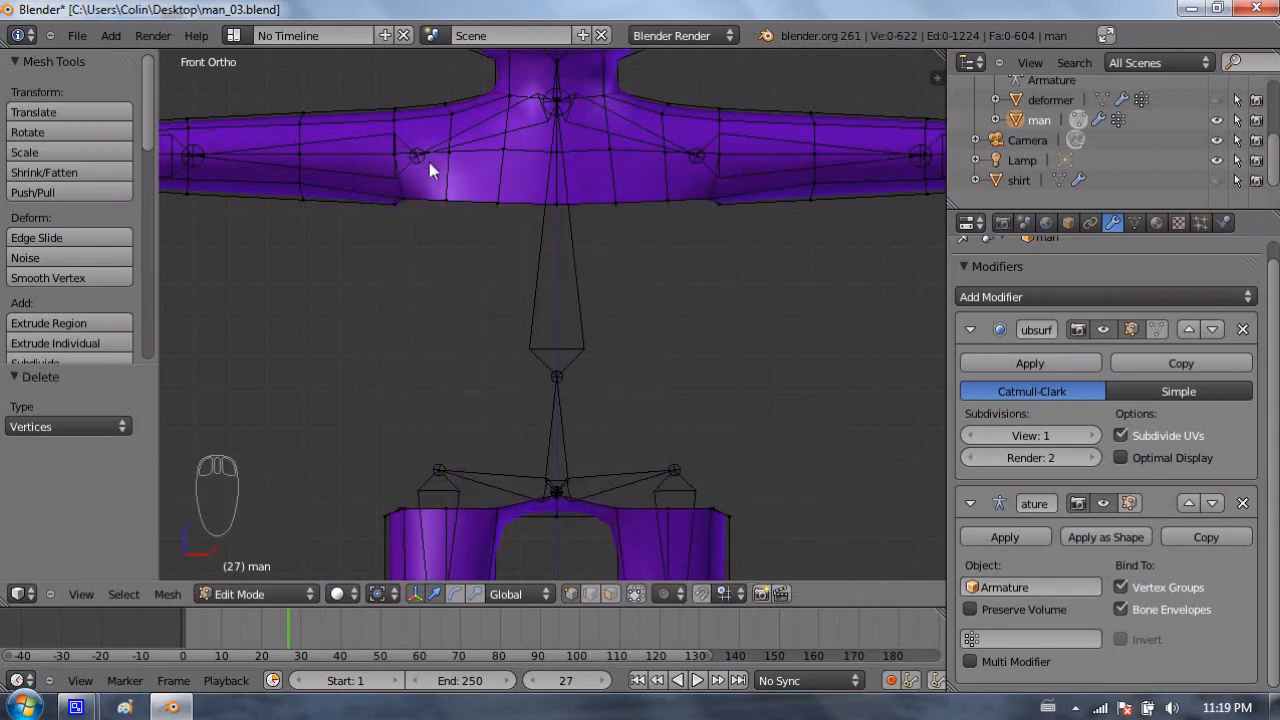
Step: Delete the vertical column of vertices at each of the man's shoulders to detach both arms from the chest
key(b)
drag(430, 95, 467, 242)
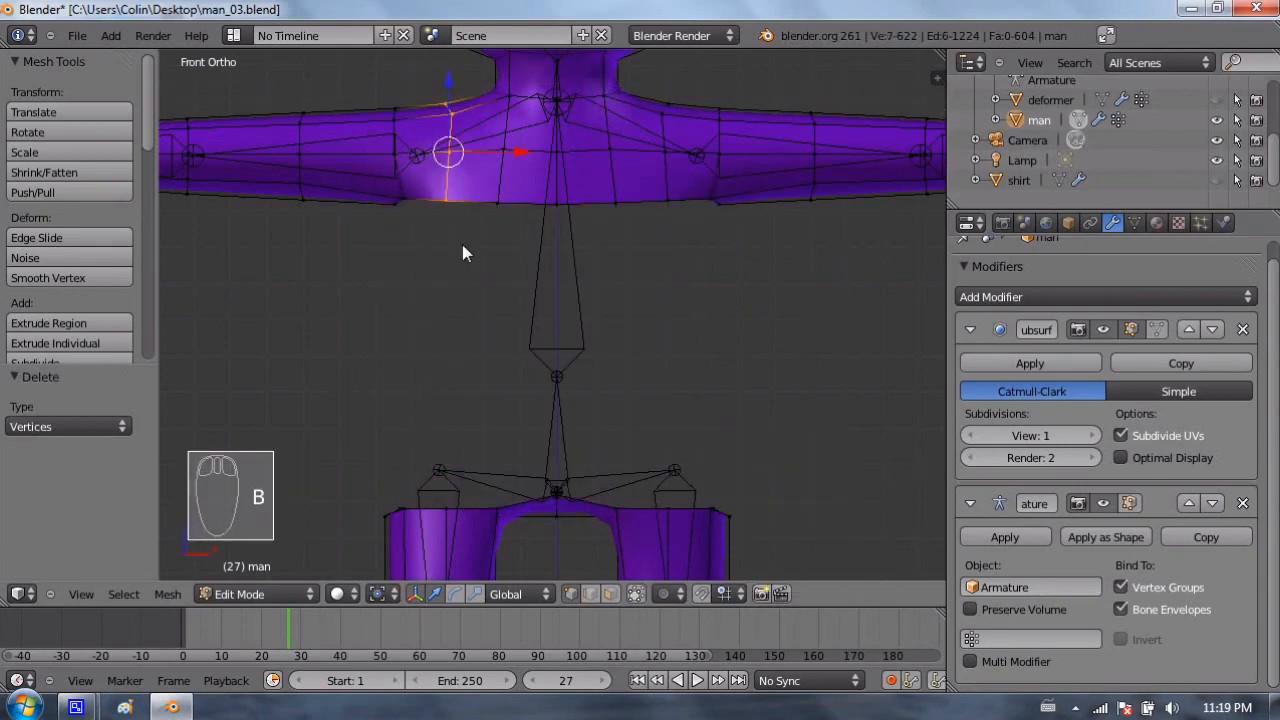
key(Delete)
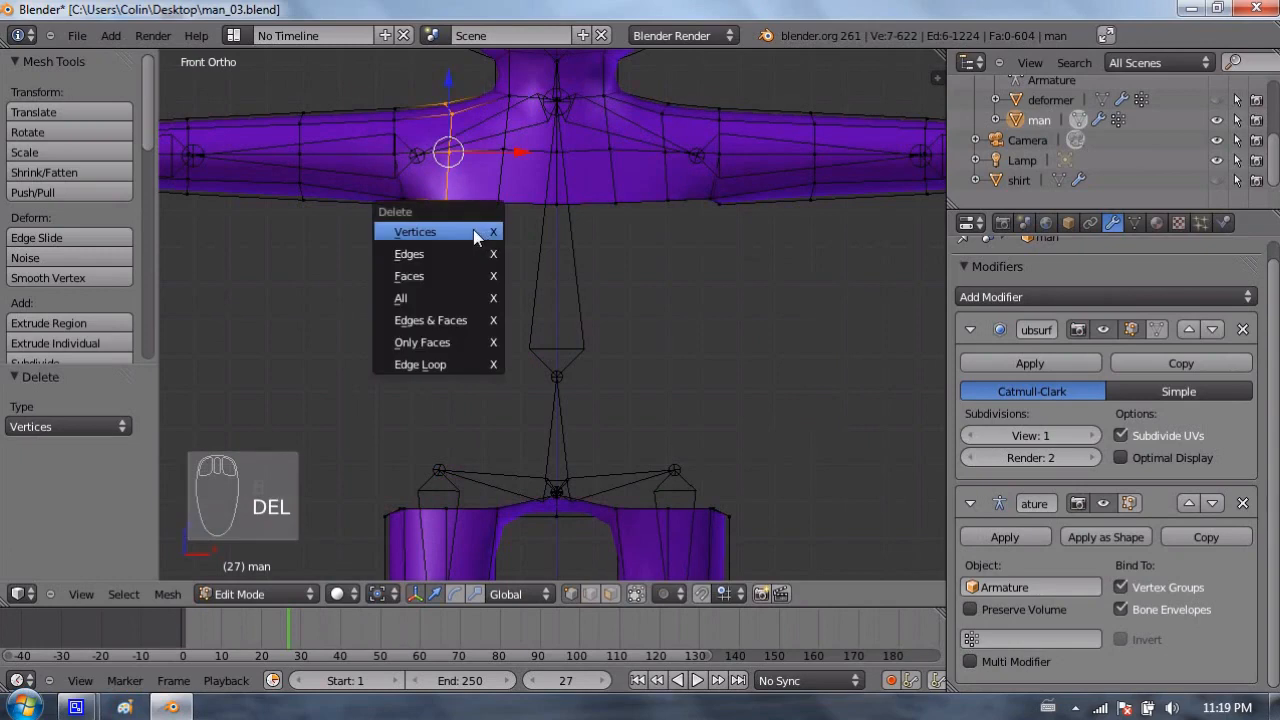
click(476, 233)
key(b)
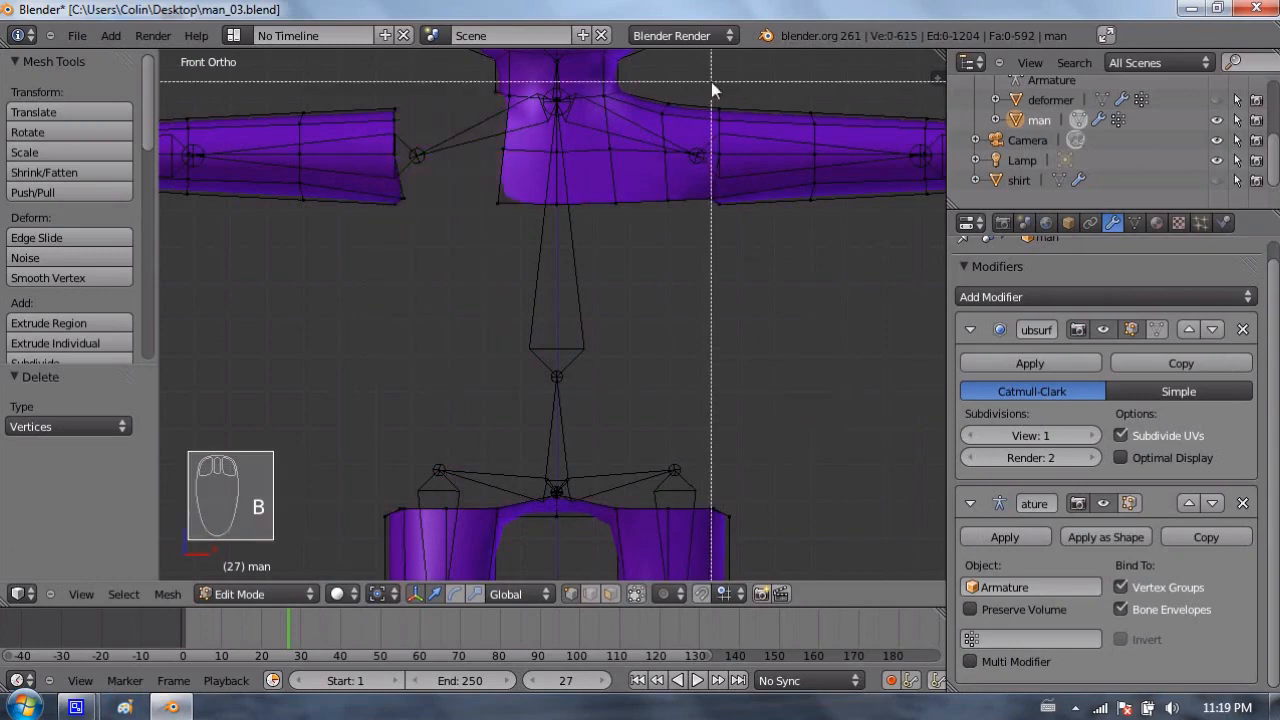
drag(698, 82, 646, 248)
key(Delete)
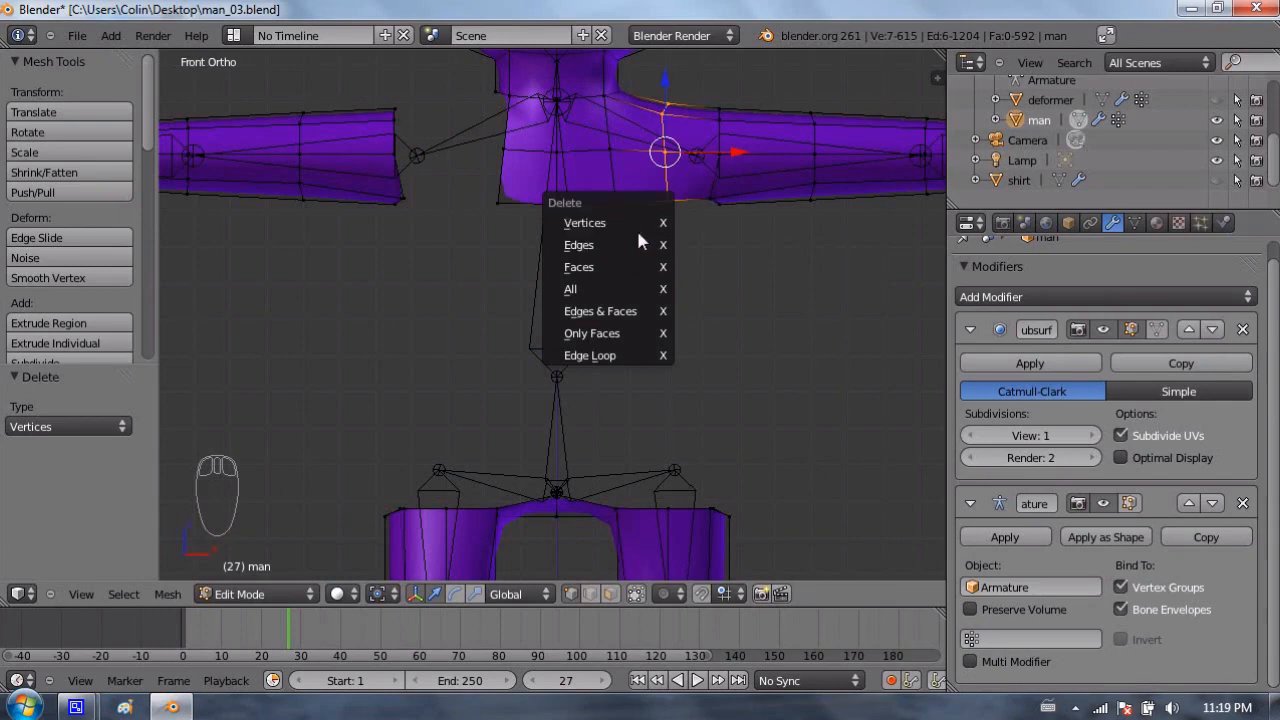
click(637, 226)
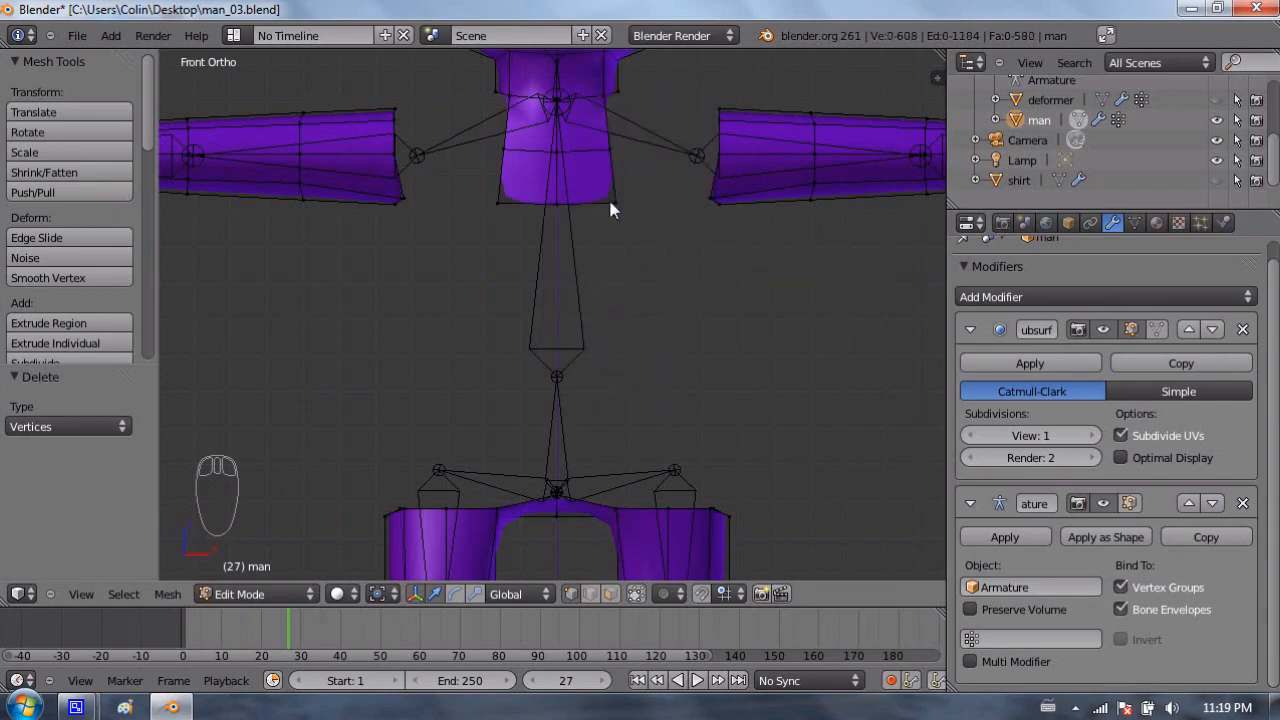
Step: Box-select the remaining chest vertices below the man's neck and delete them
key(a)
key(a)
key(b)
drag(563, 233, 502, 150)
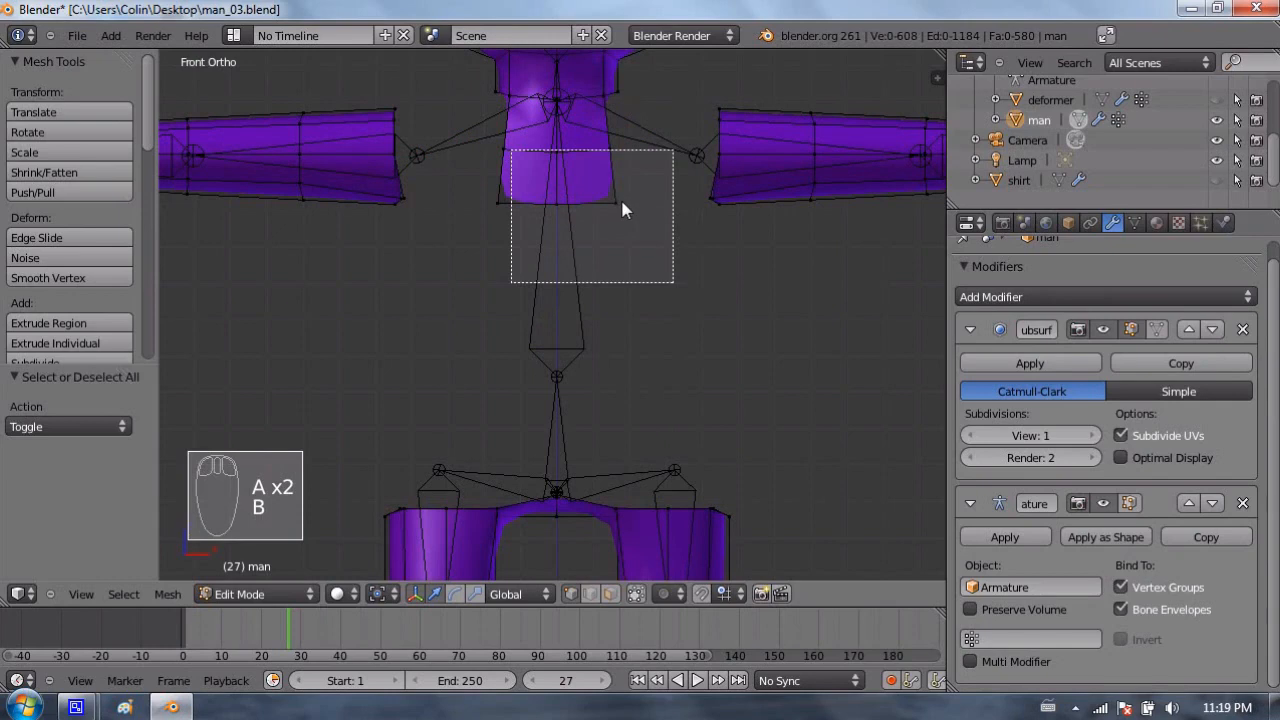
key(Escape)
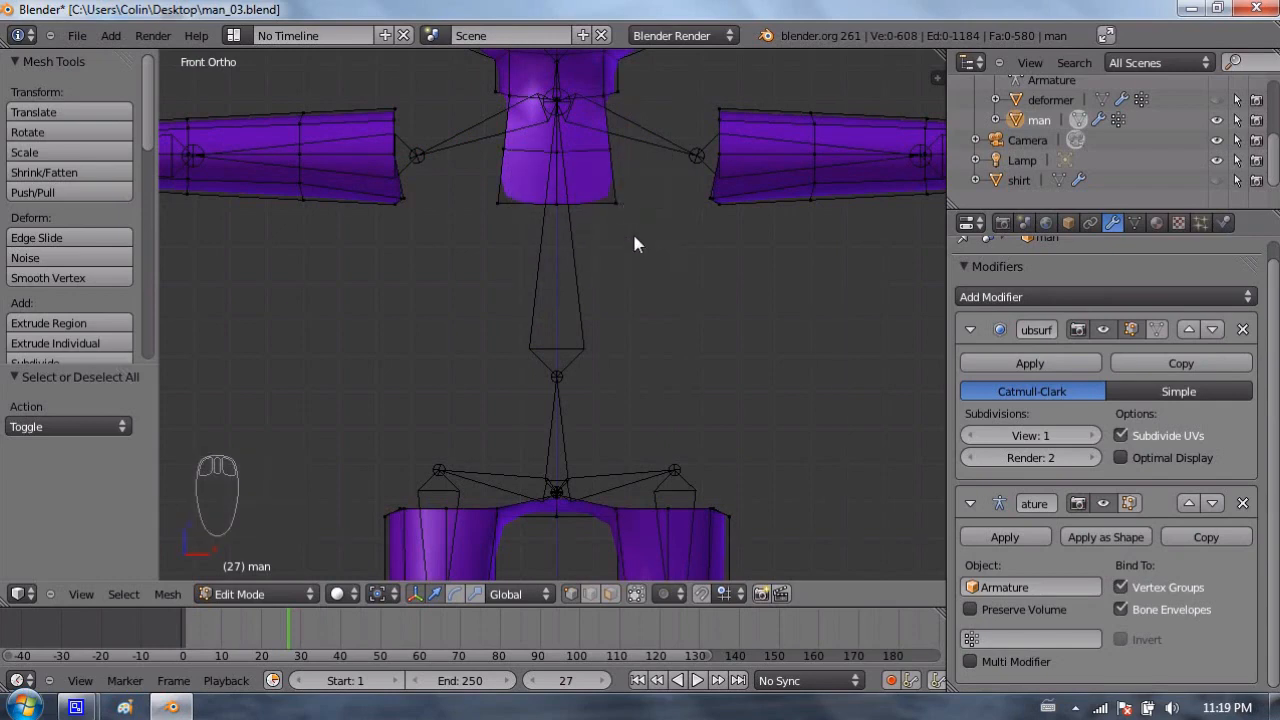
key(b)
drag(664, 256, 490, 140)
key(Delete)
click(553, 178)
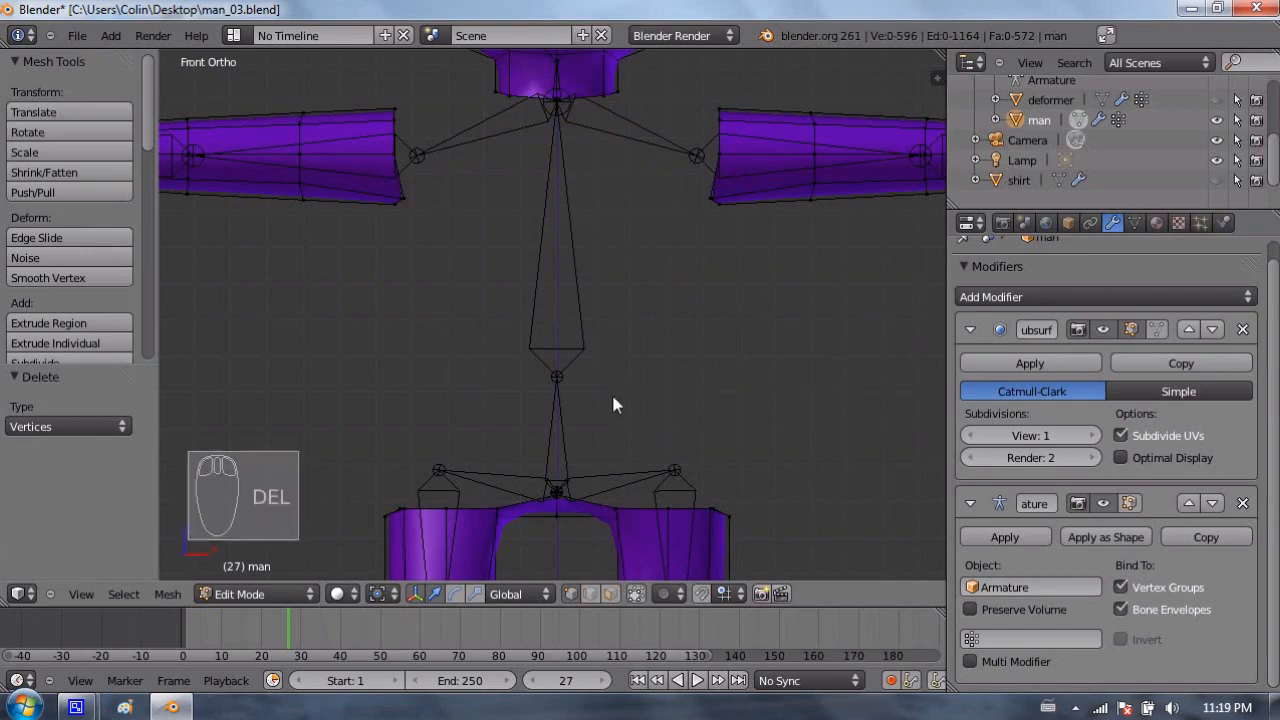
Step: Undo all the vertex deletions on the man's torso, back to the selected waist rings
key(Tab)
key(Tab)
key(ctrl+z)
key(ctrl+z)
key(ctrl+z)
key(ctrl+z)
key(ctrl+z)
key(ctrl+z)
key(ctrl+z)
key(ctrl+z)
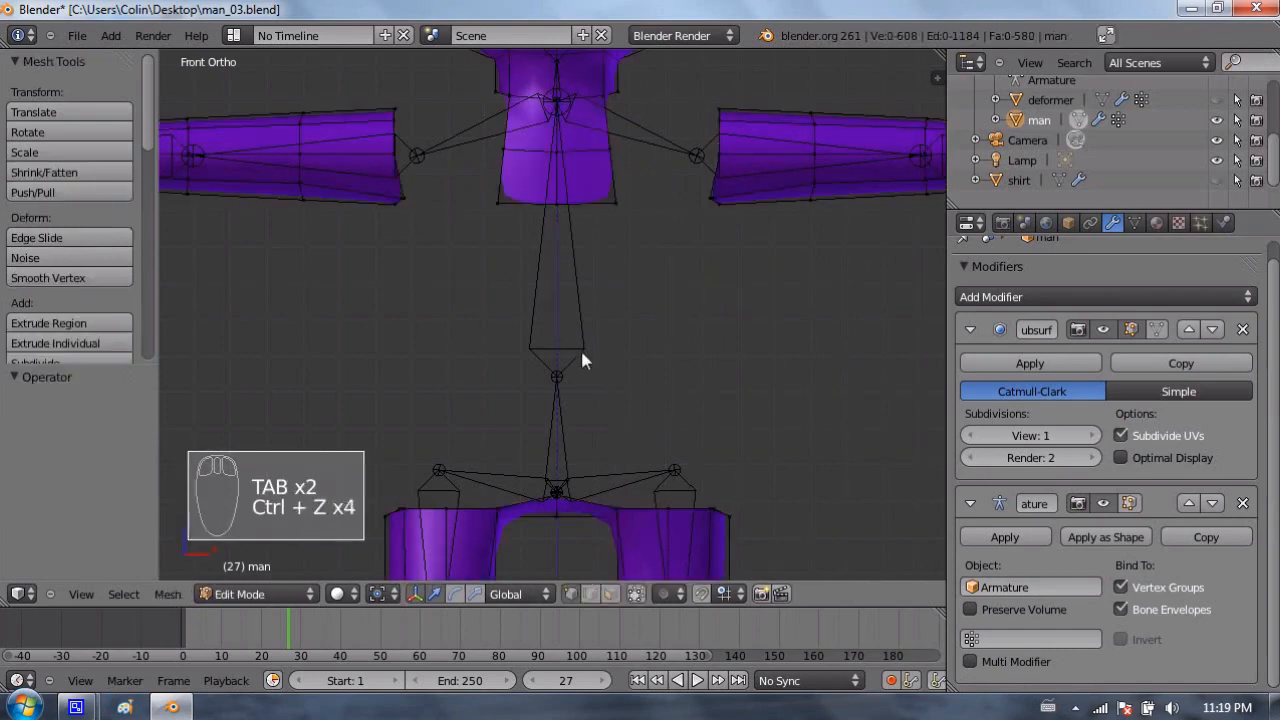
key(ctrl+z)
key(ctrl+z)
key(ctrl+z)
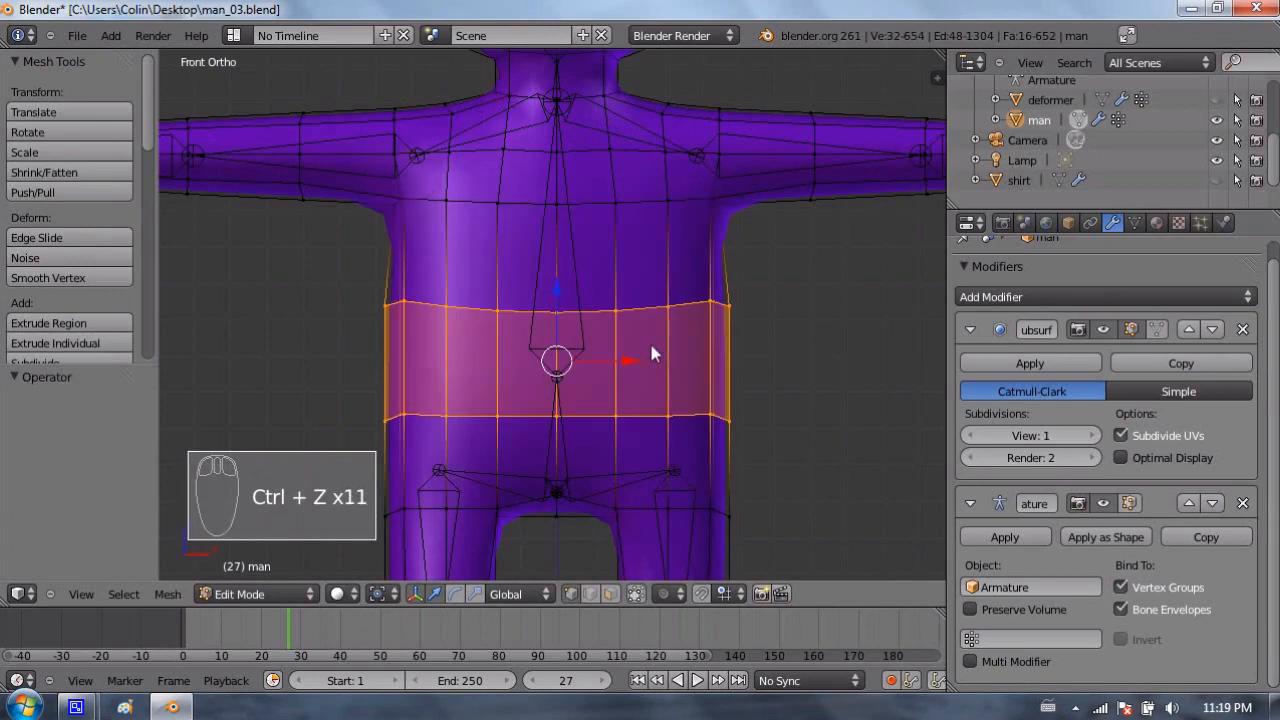
Step: Select only the horizontal edge loop around the middle of the man's torso and delete its vertices
key(a)
alt+right_click(521, 312)
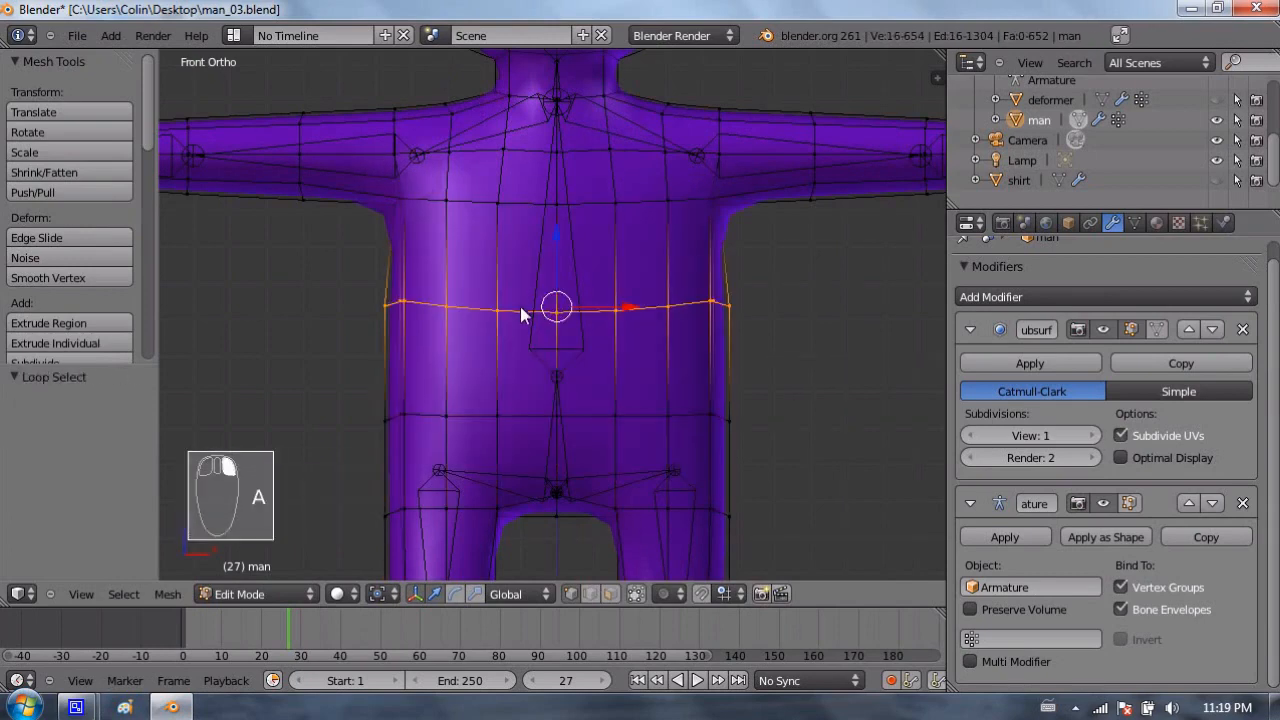
key(Delete)
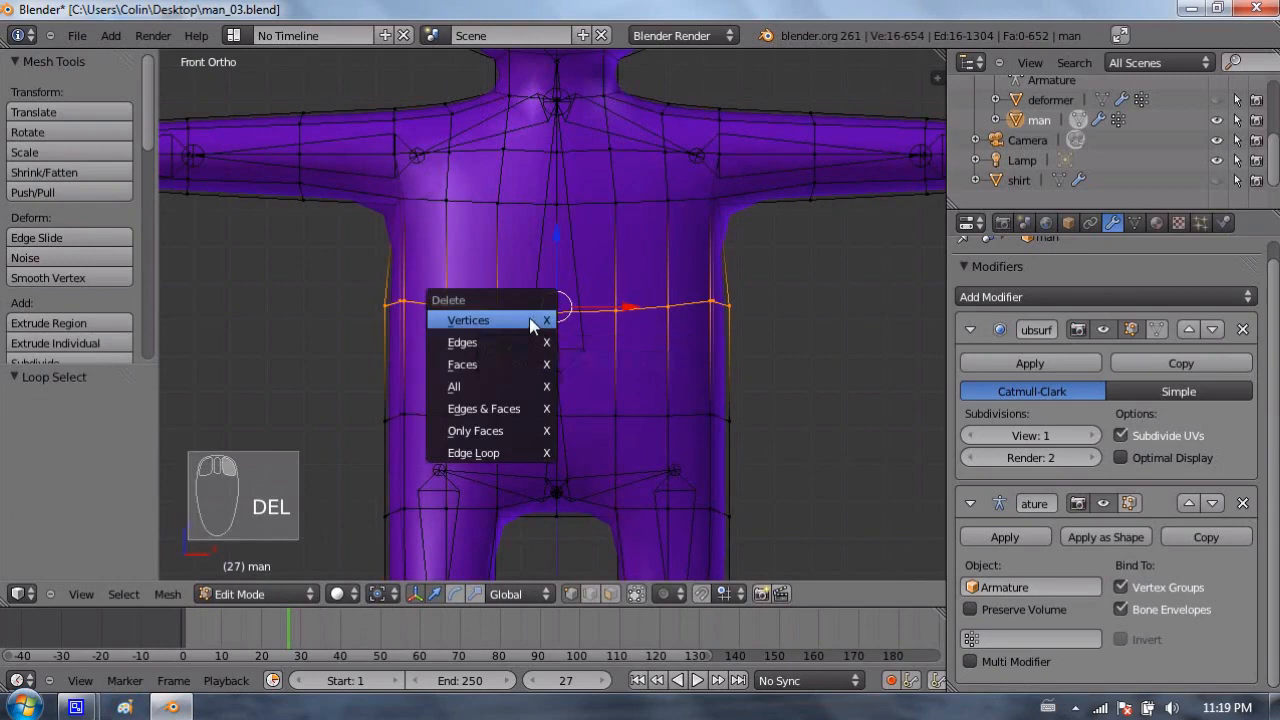
click(529, 320)
Step: Select the vertical edge loops at both of the man's shoulders and delete their vertices
alt+right_click(455, 131)
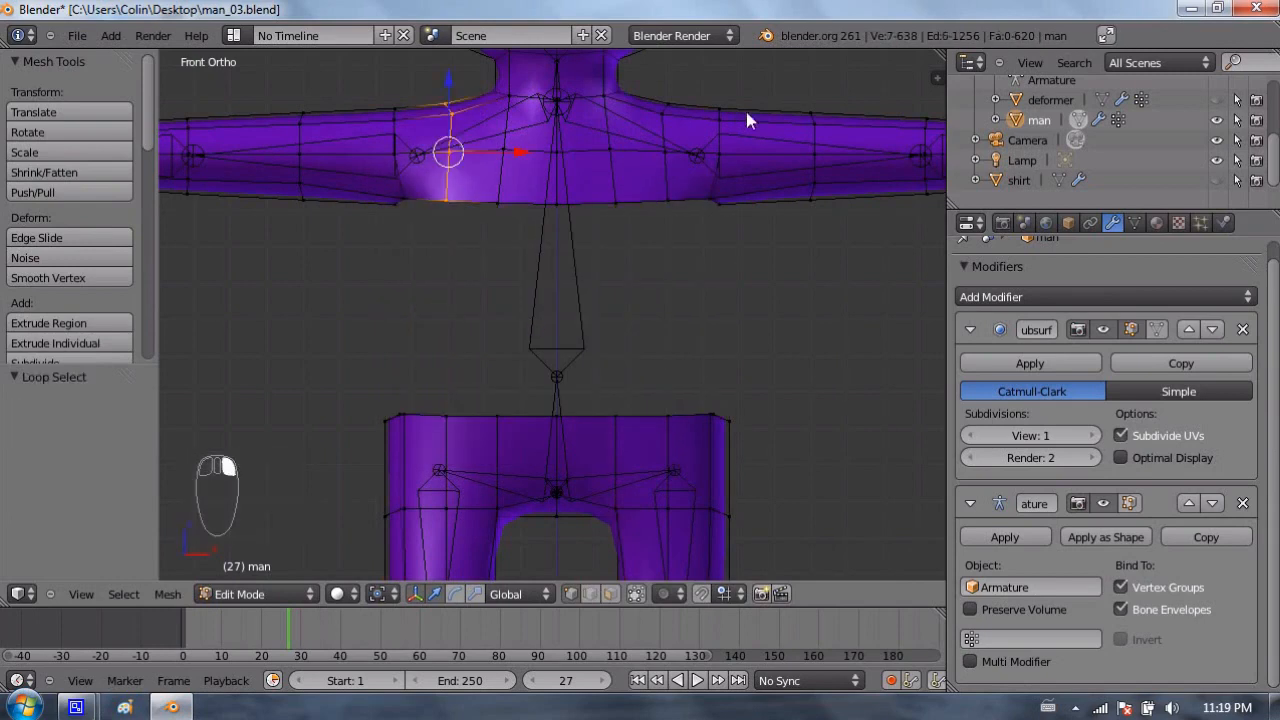
alt+shift+right_click(667, 134)
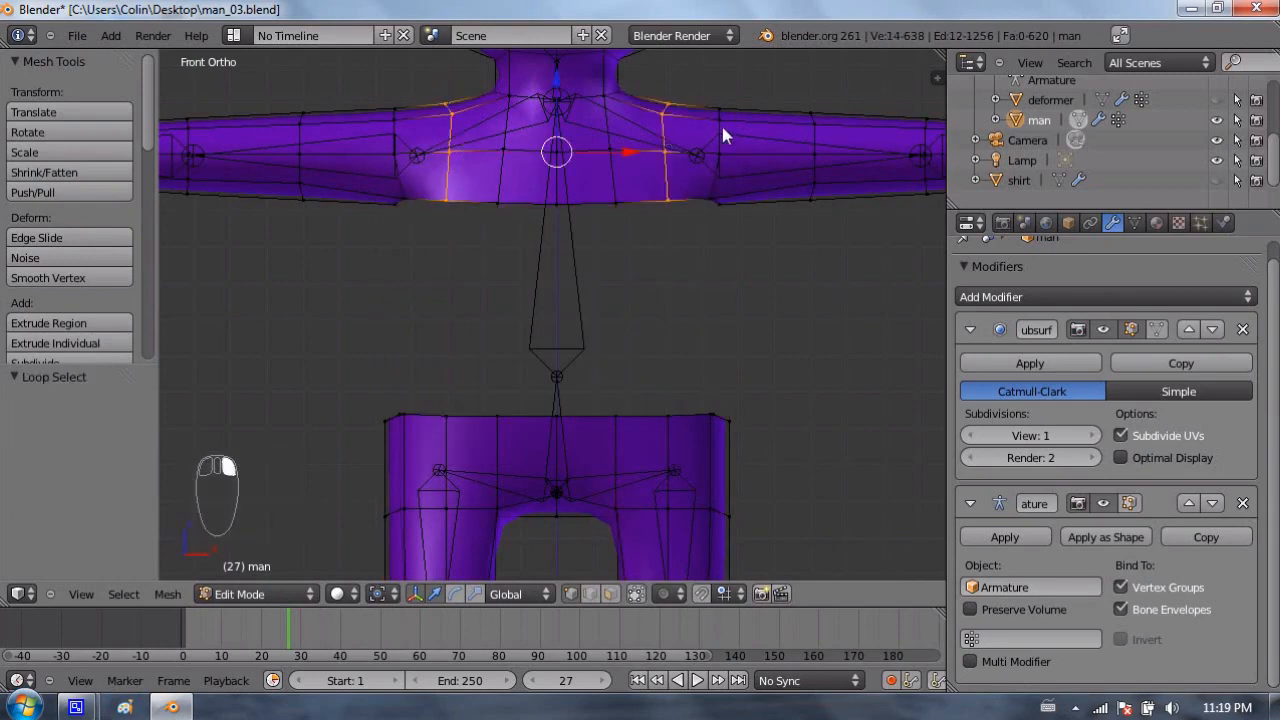
key(Delete)
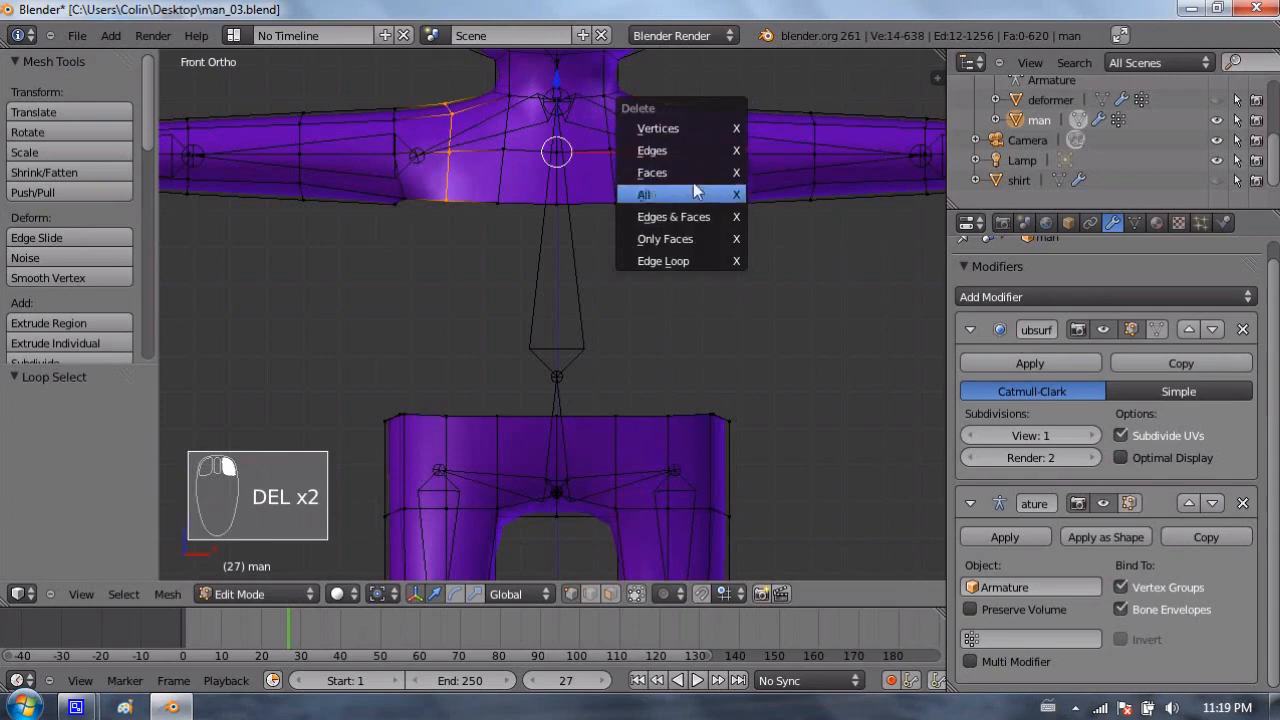
click(691, 127)
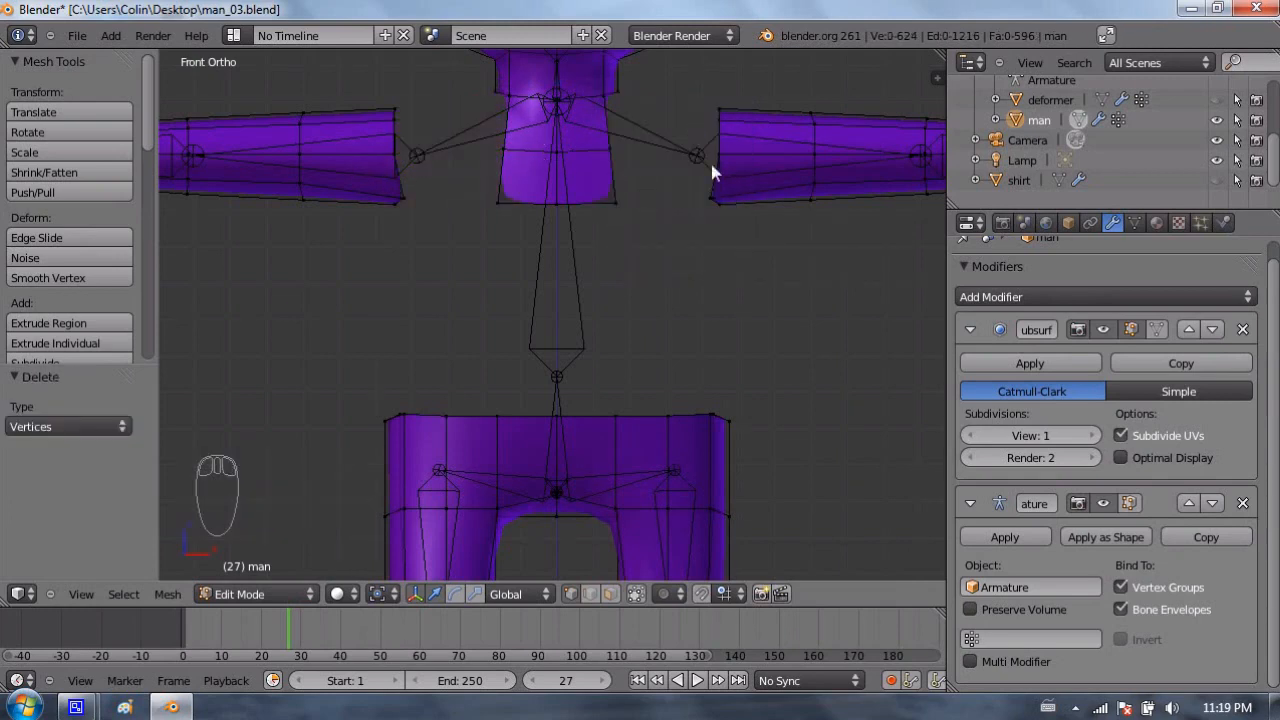
Step: Move the cut edge loops at the inner ends of both of the man's arms outward along the X axis
alt+right_click(726, 142)
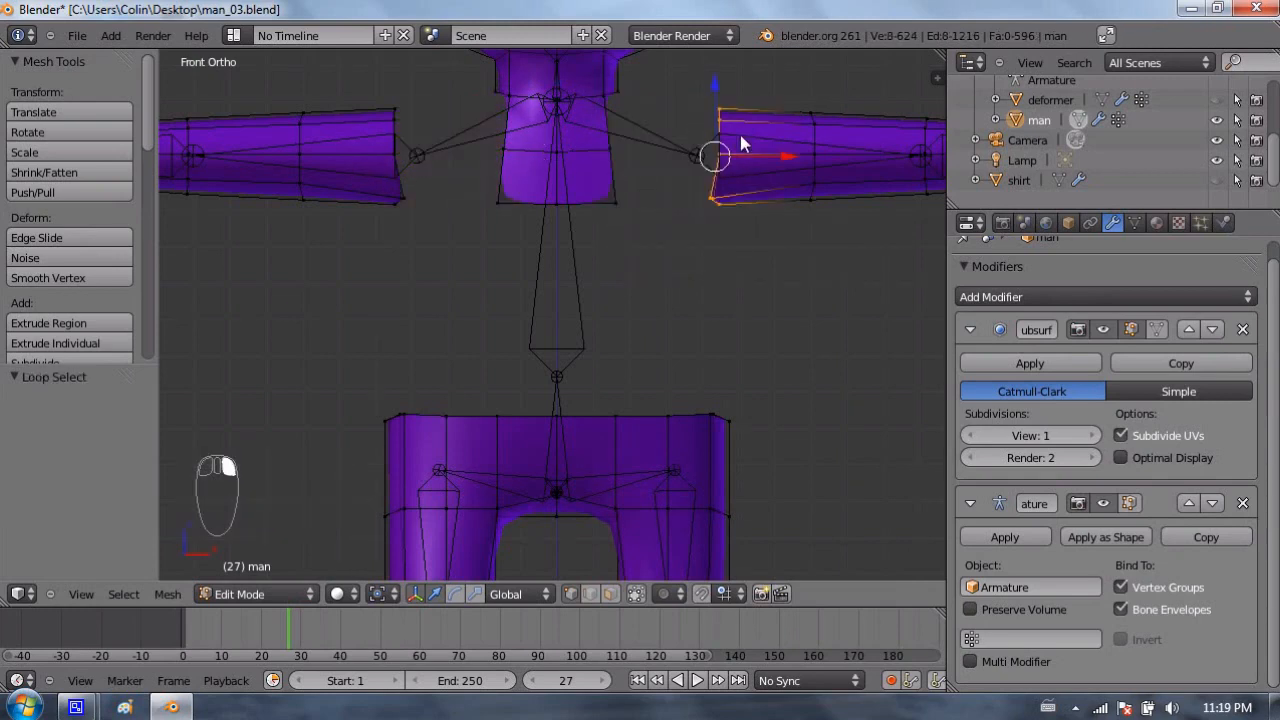
drag(783, 156, 822, 154)
alt+right_click(400, 157)
drag(448, 156, 416, 151)
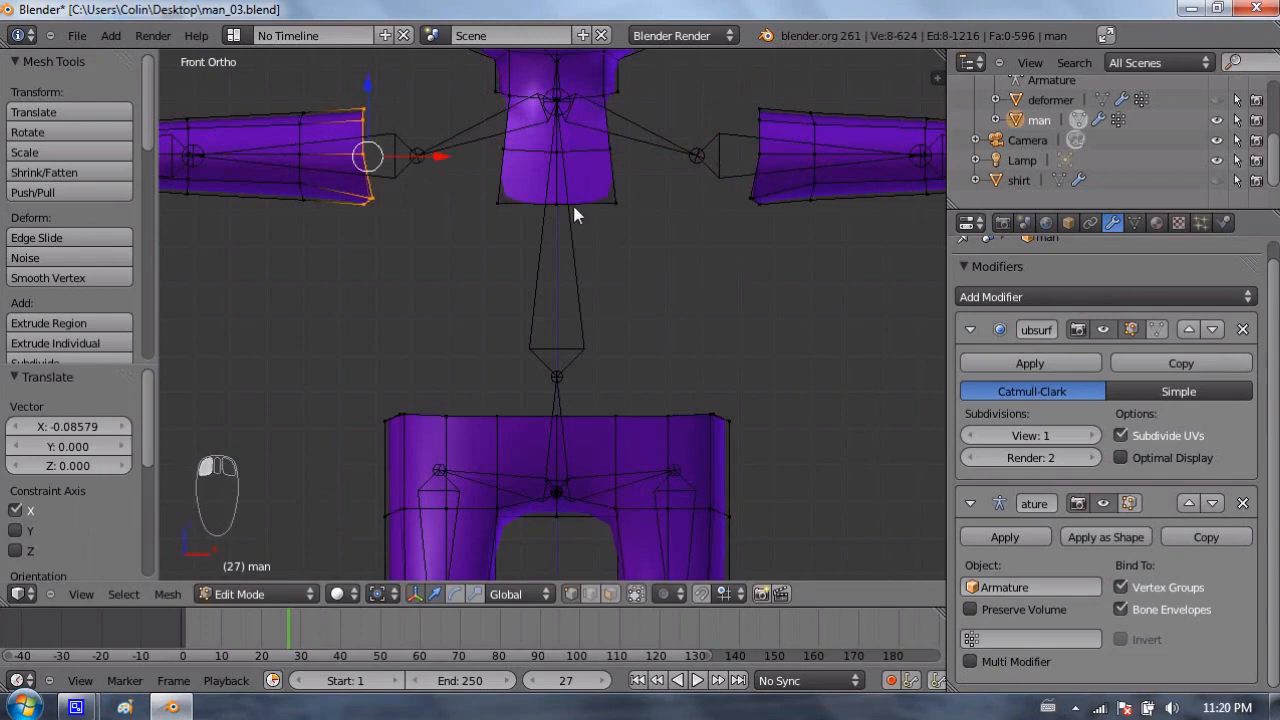
Step: Box-select and delete the lowest row of vertices below the man's neck, and show the hidden shirt in Object Mode
key(a)
key(b)
drag(668, 252, 422, 158)
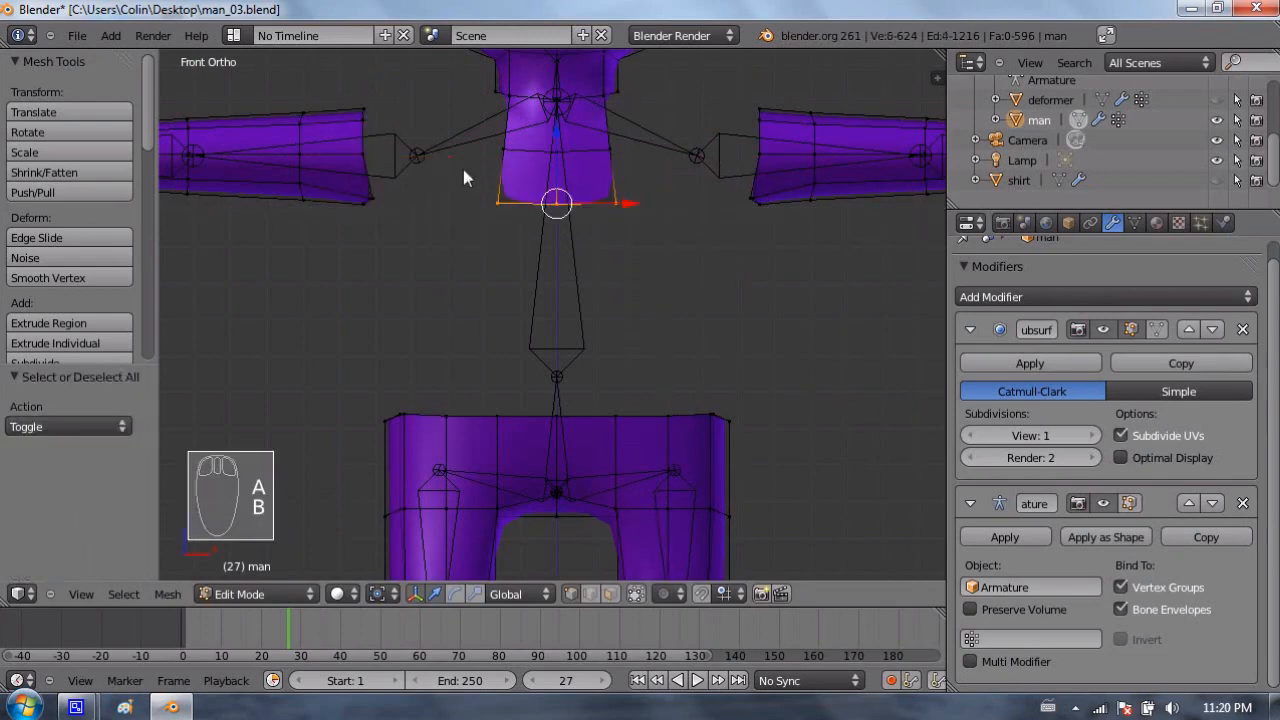
key(Delete)
click(463, 178)
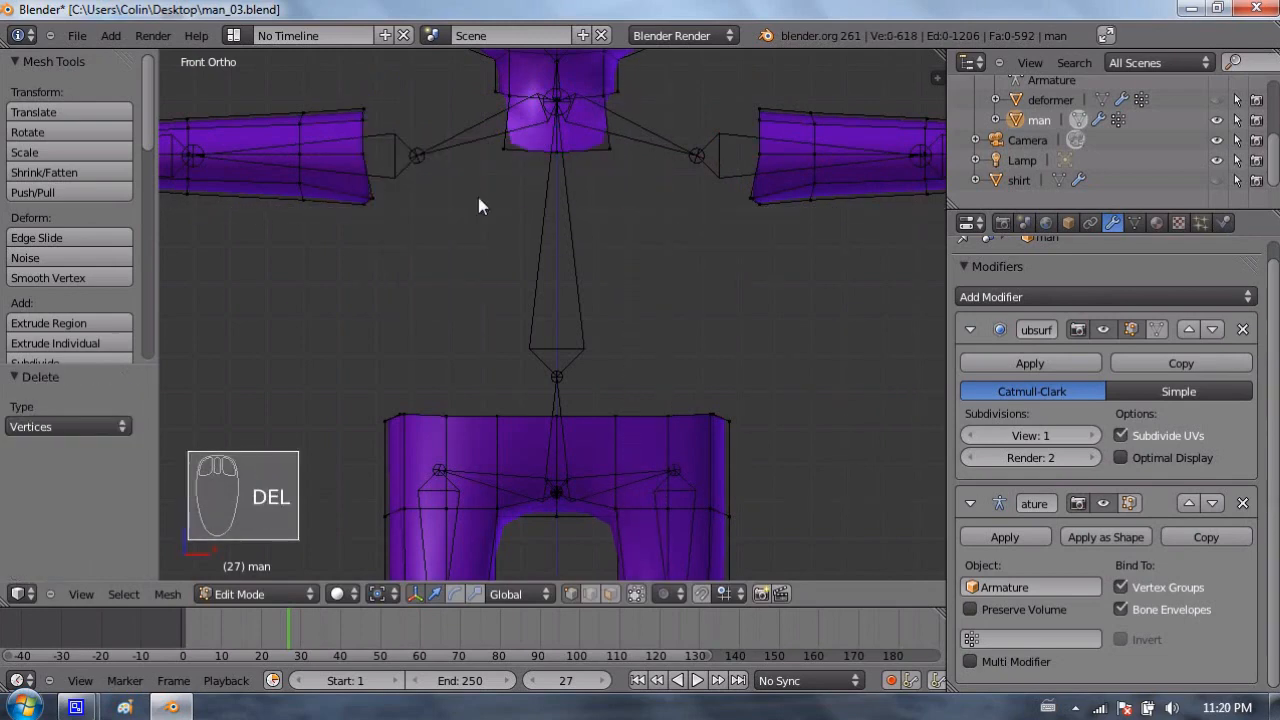
key(Tab)
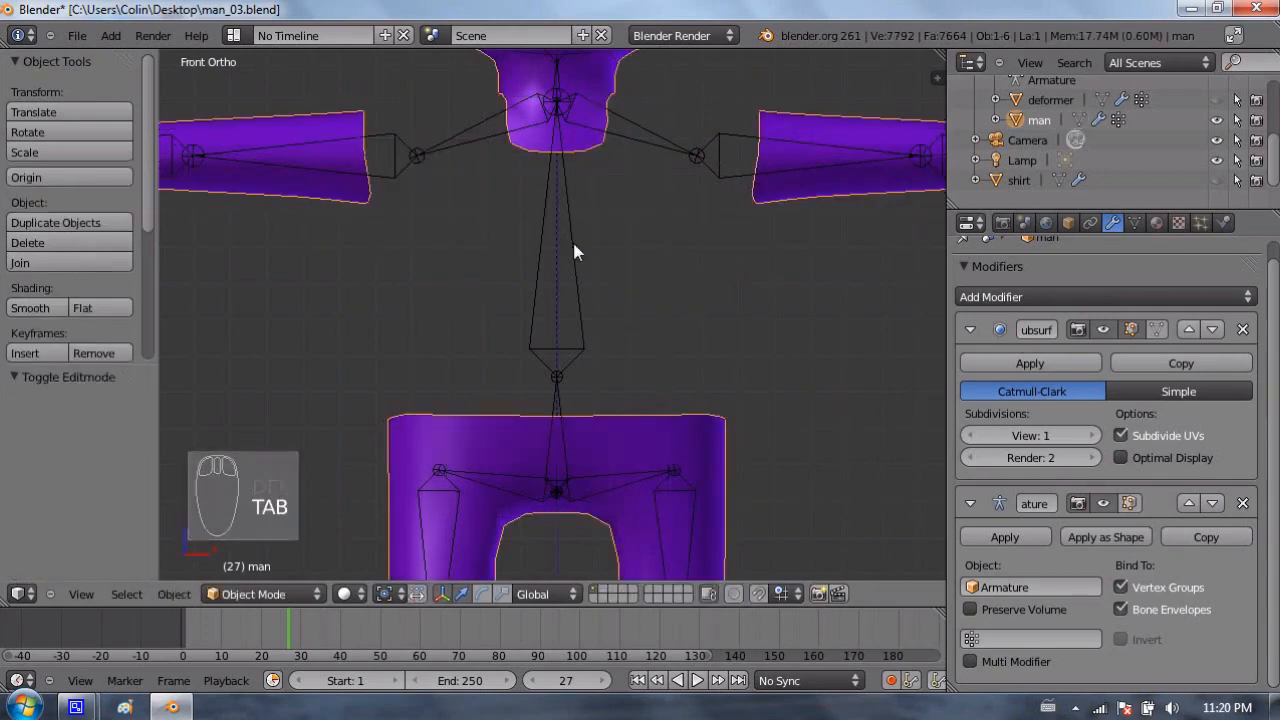
click(1216, 180)
Step: Test the shirt's deformation by raising the man's left upper-arm bone with a rotation of about 53° from its rest pose
right_click(813, 137)
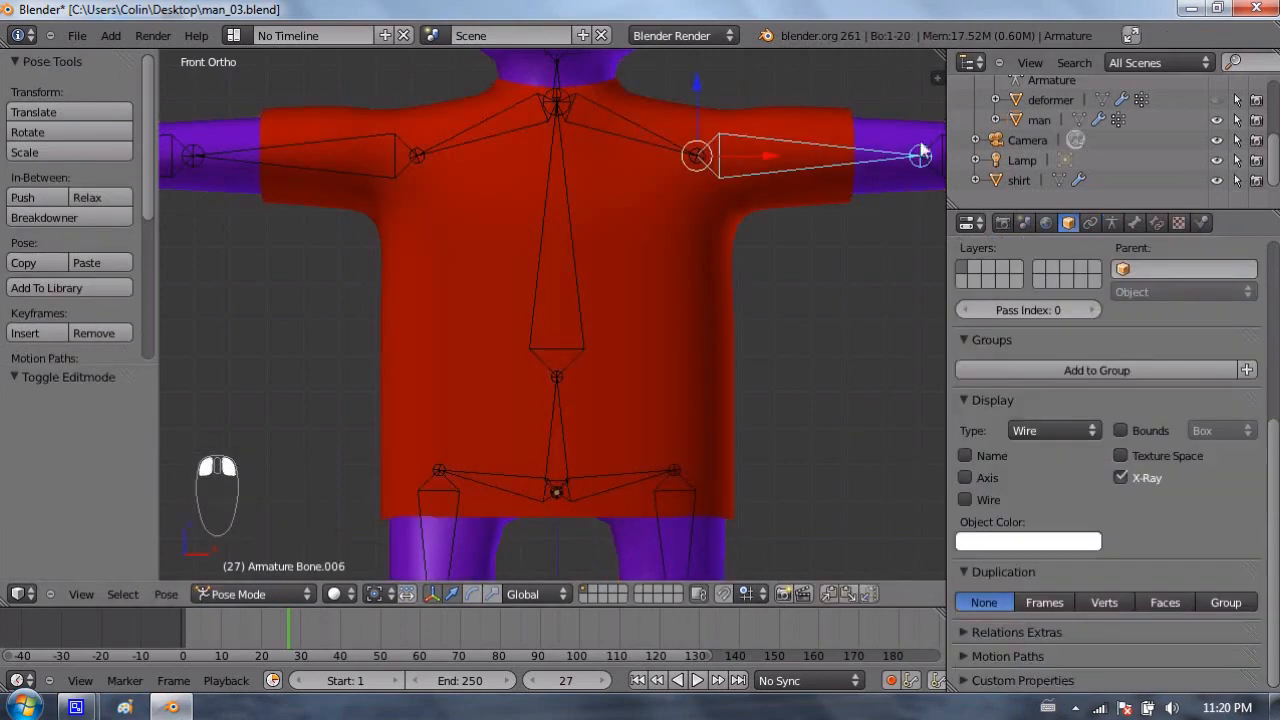
key(r)
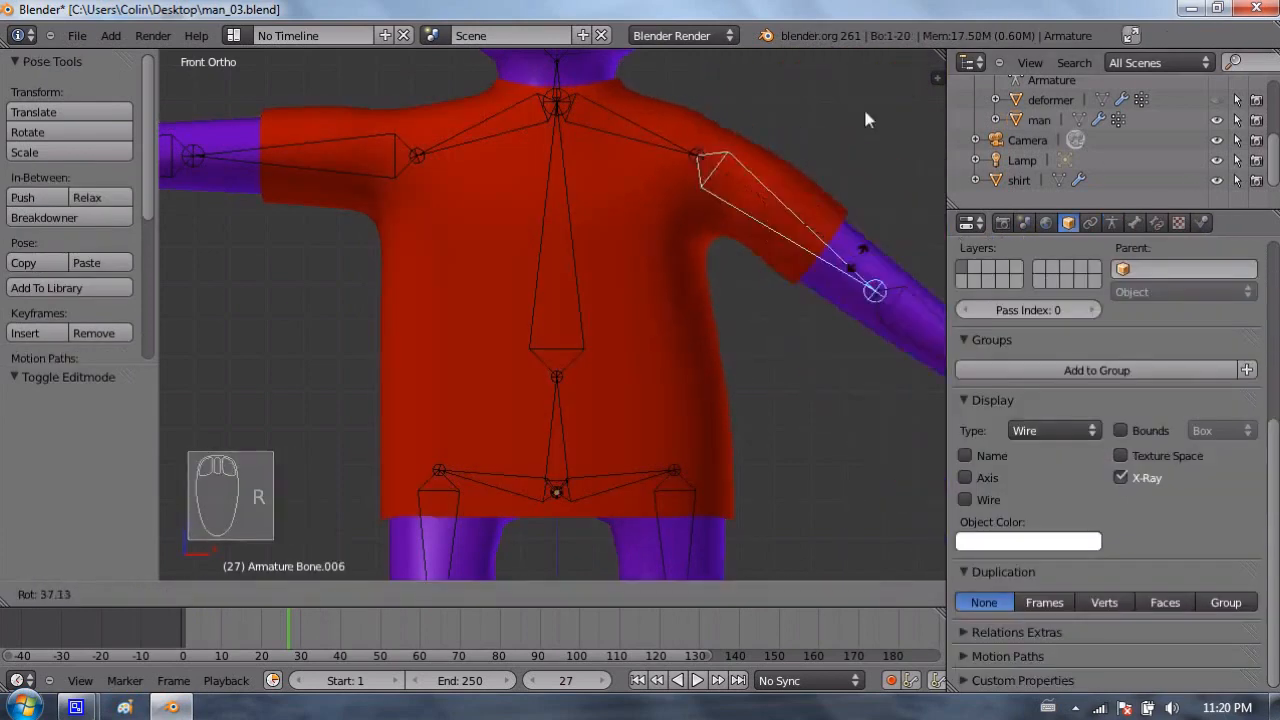
click(836, 110)
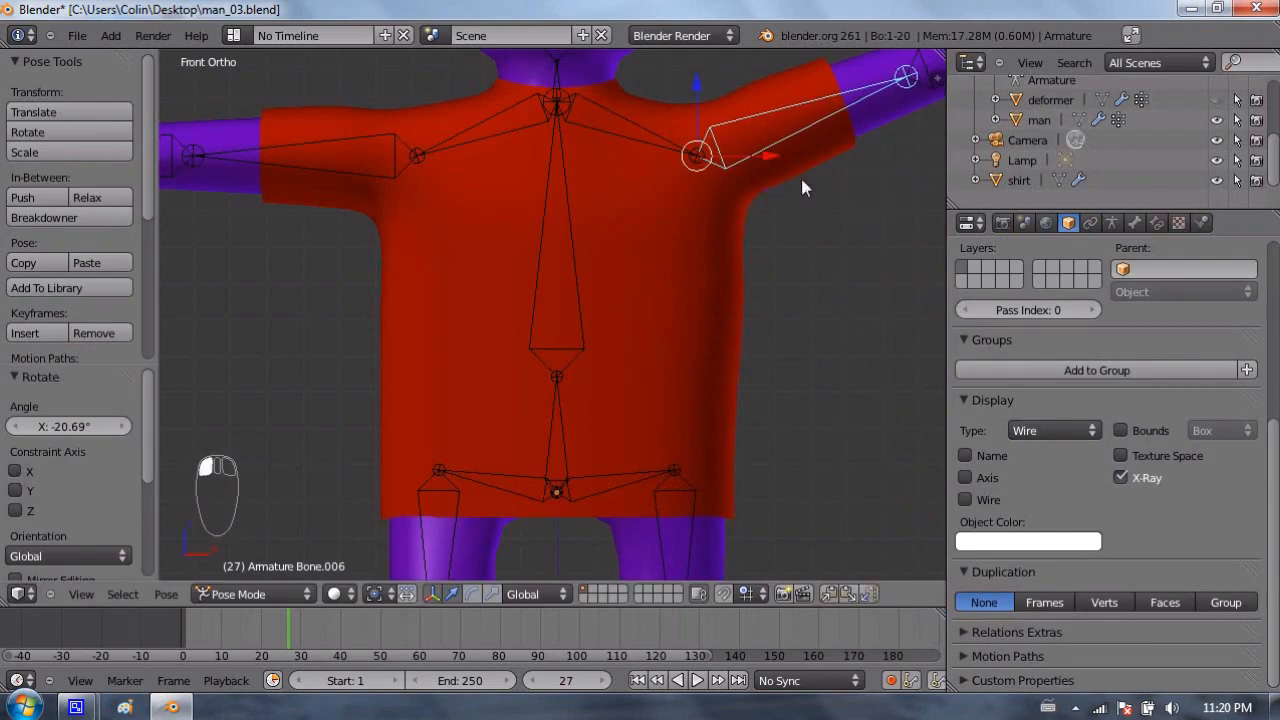
key(ctrl+z)
key(r)
click(775, 79)
scroll(786, 134, down, 2)
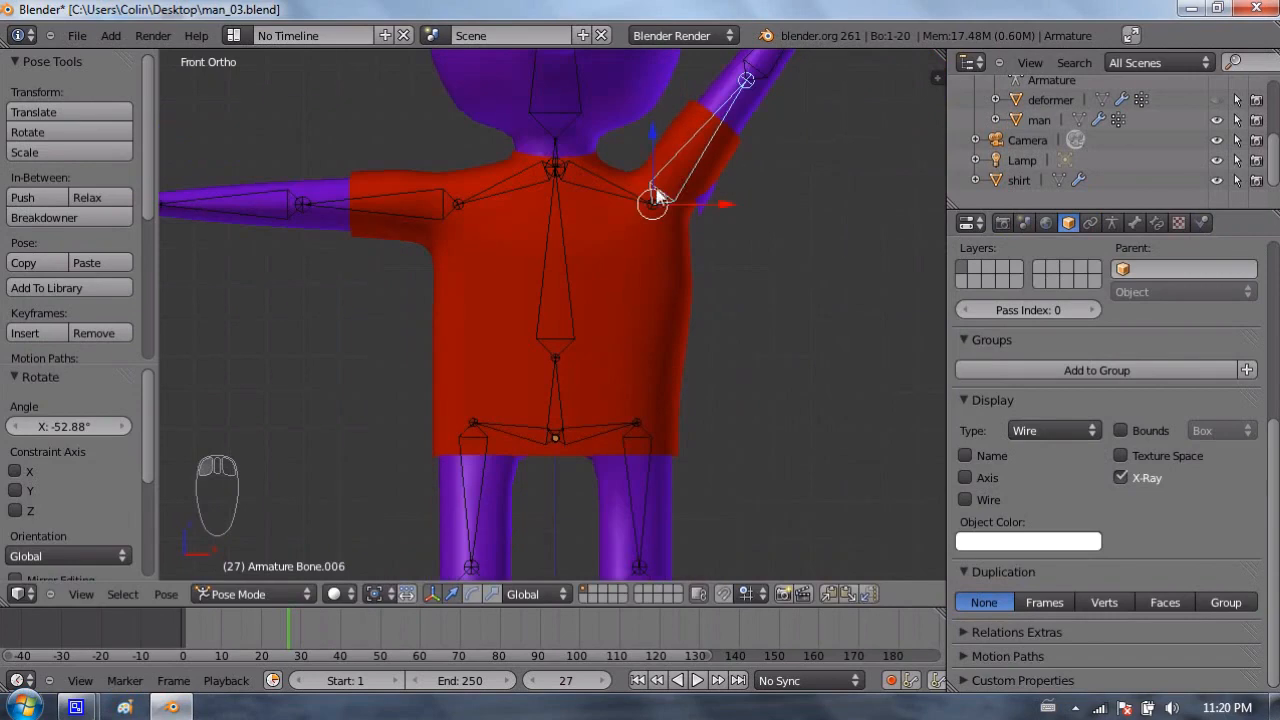
Step: Bend the man's upper body far over to his right with the upper spine bone to test the shirt
right_click(580, 271)
right_click(572, 267)
key(r)
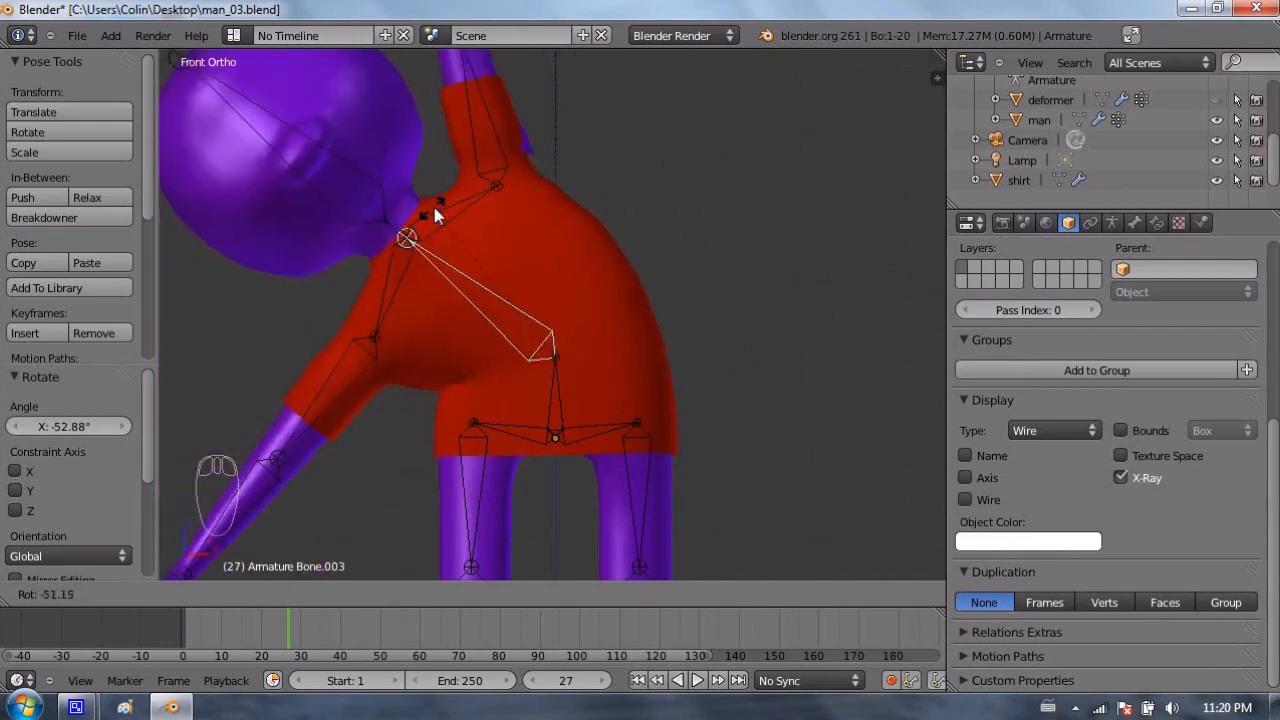
key(Escape)
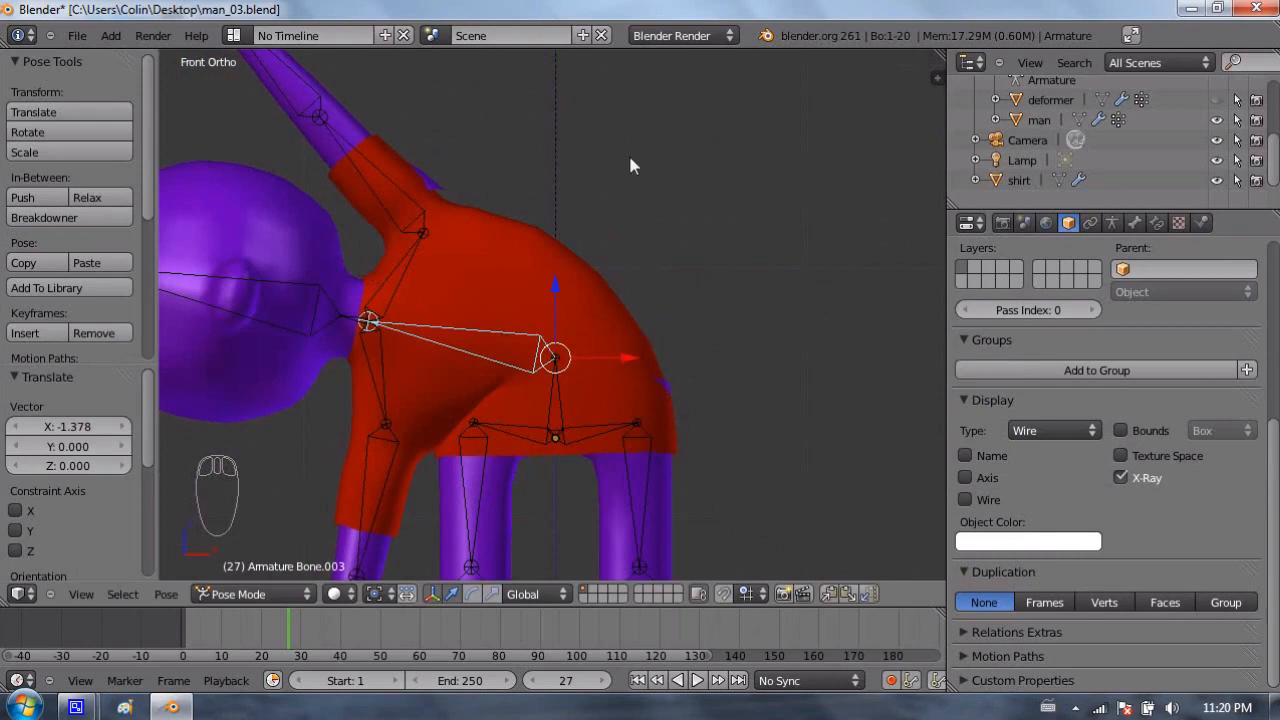
Step: Select all of the armature's bones and clear their pose rotation
key(a)
key(a)
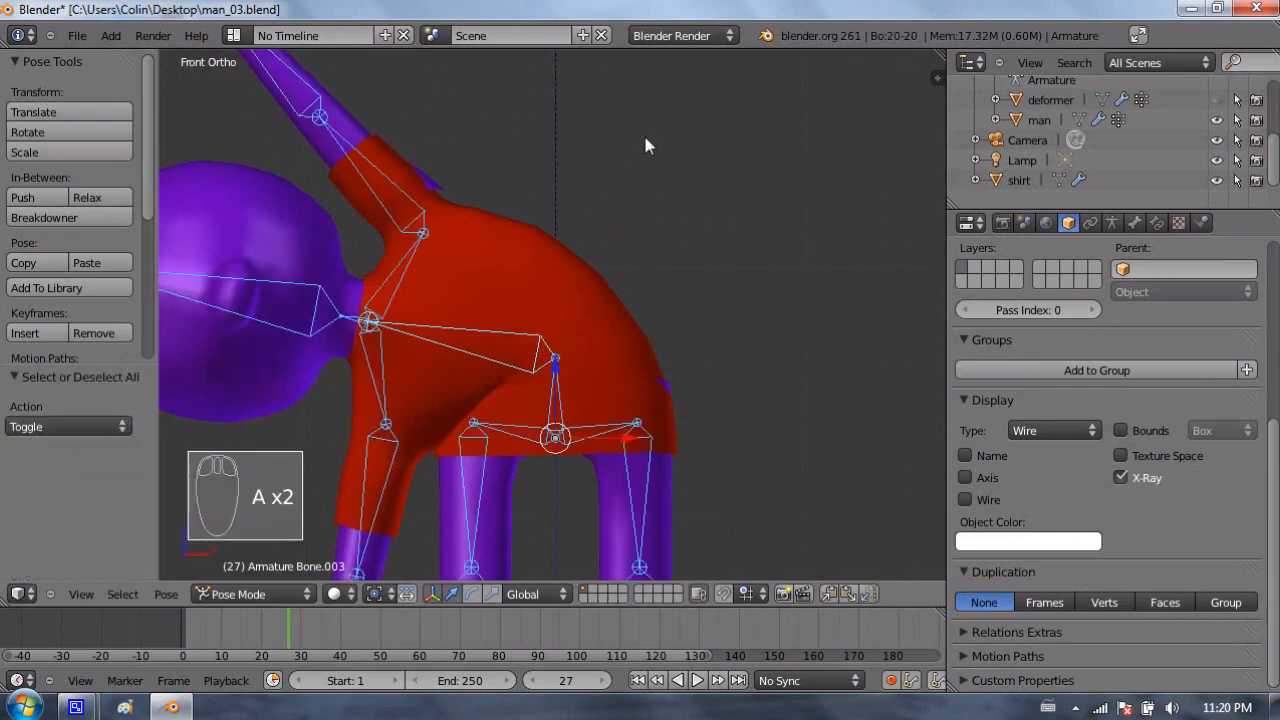
key(alt+r)
shift+middle_drag(524, 162, 533, 221)
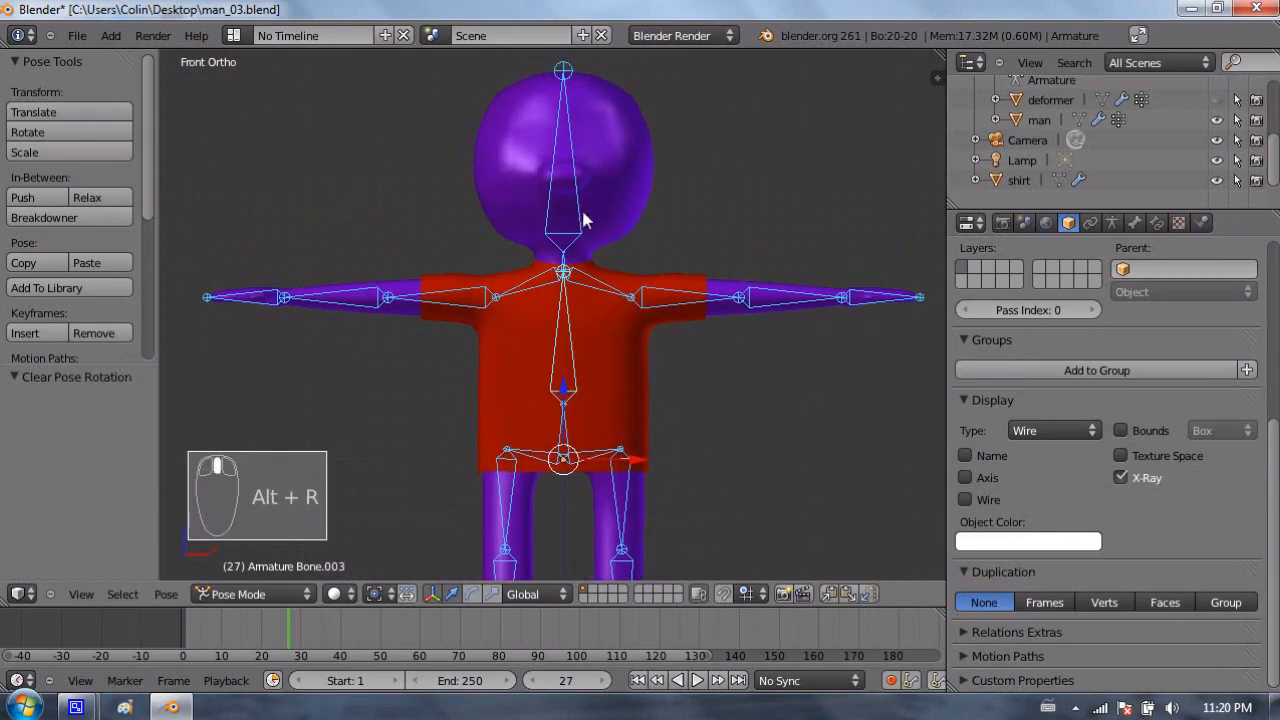
key(Tab)
key(Tab)
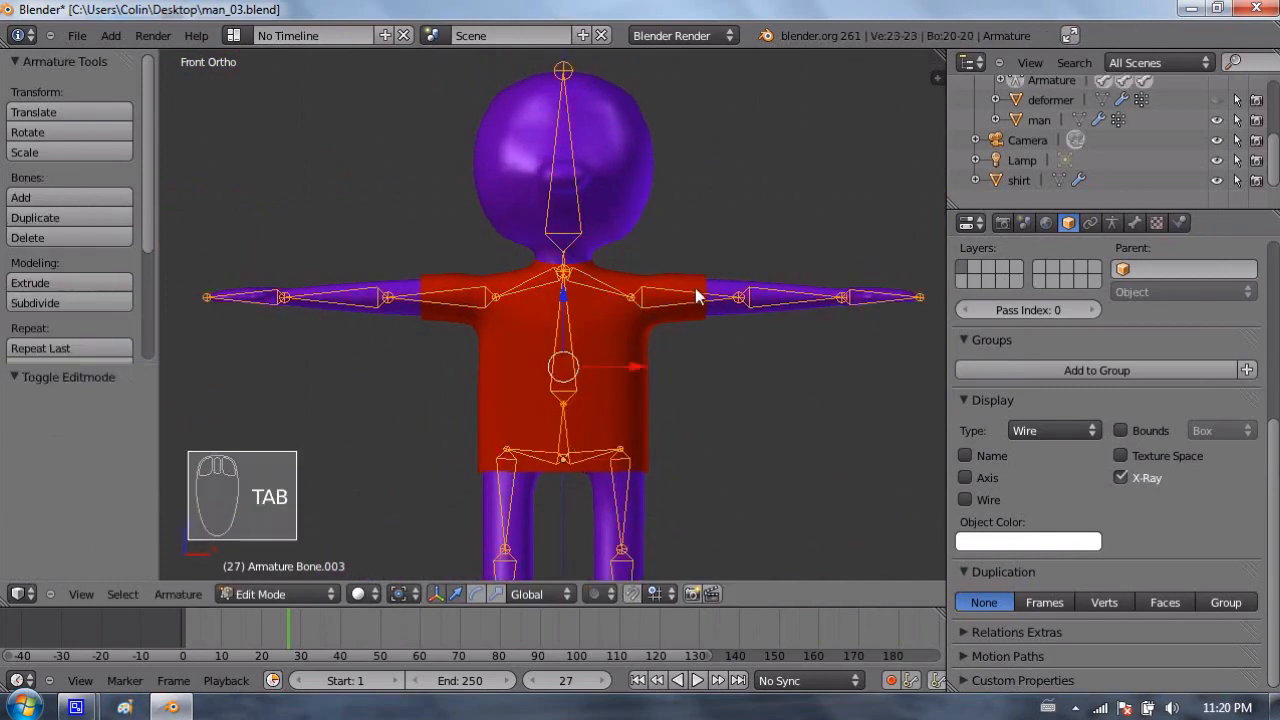
right_click(670, 288)
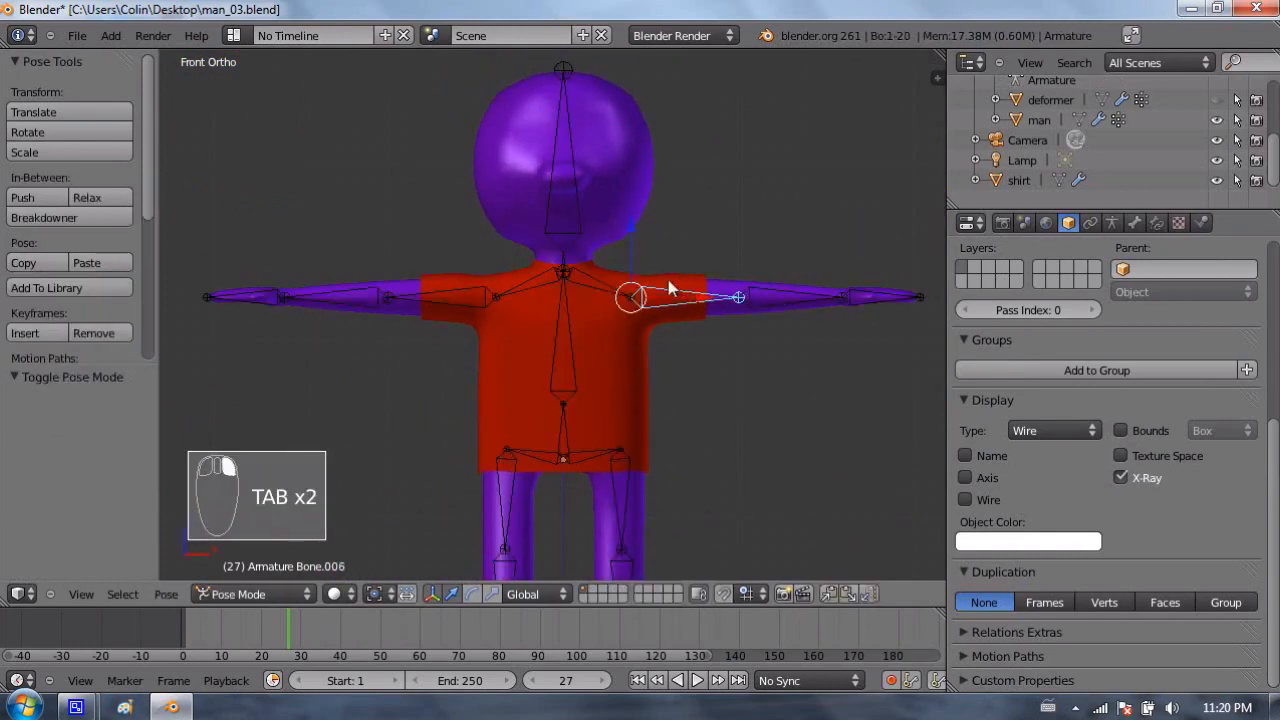
shift+middle_drag(516, 329, 531, 249)
Step: Select the shirt, show its object data settings and select all of its vertices in Edit Mode
right_click(516, 248)
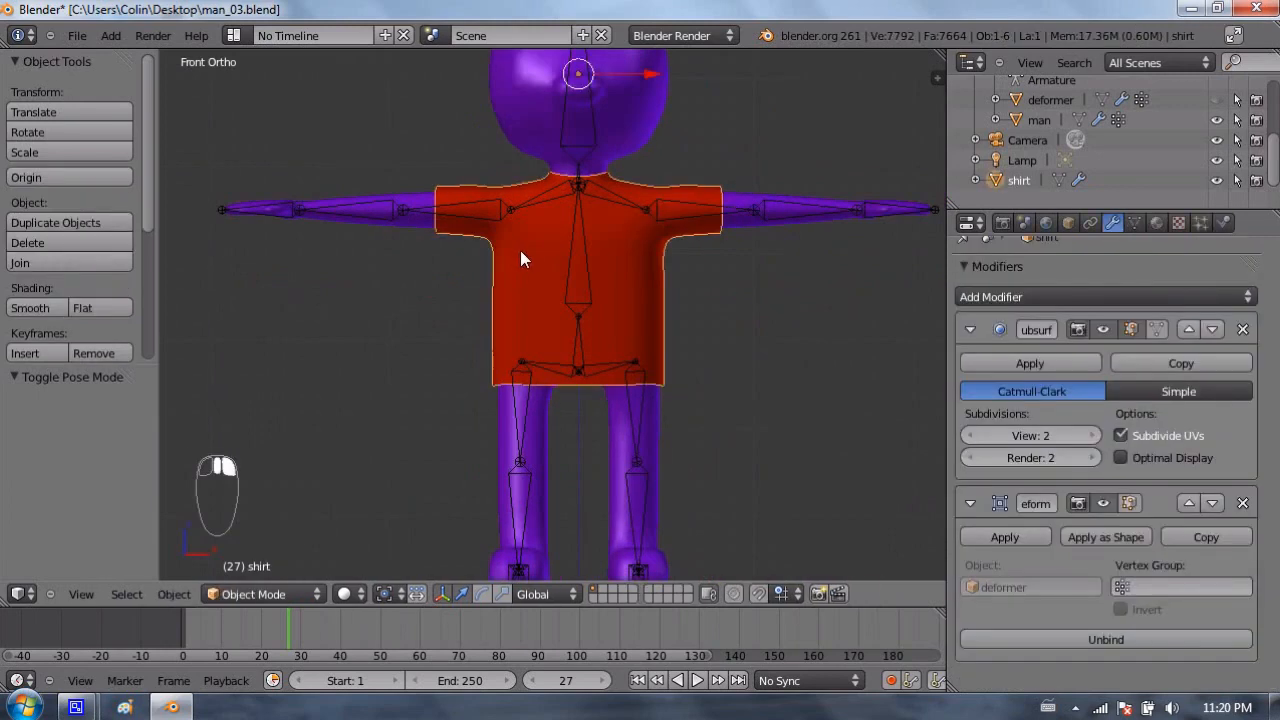
shift+middle_drag(599, 214, 571, 270)
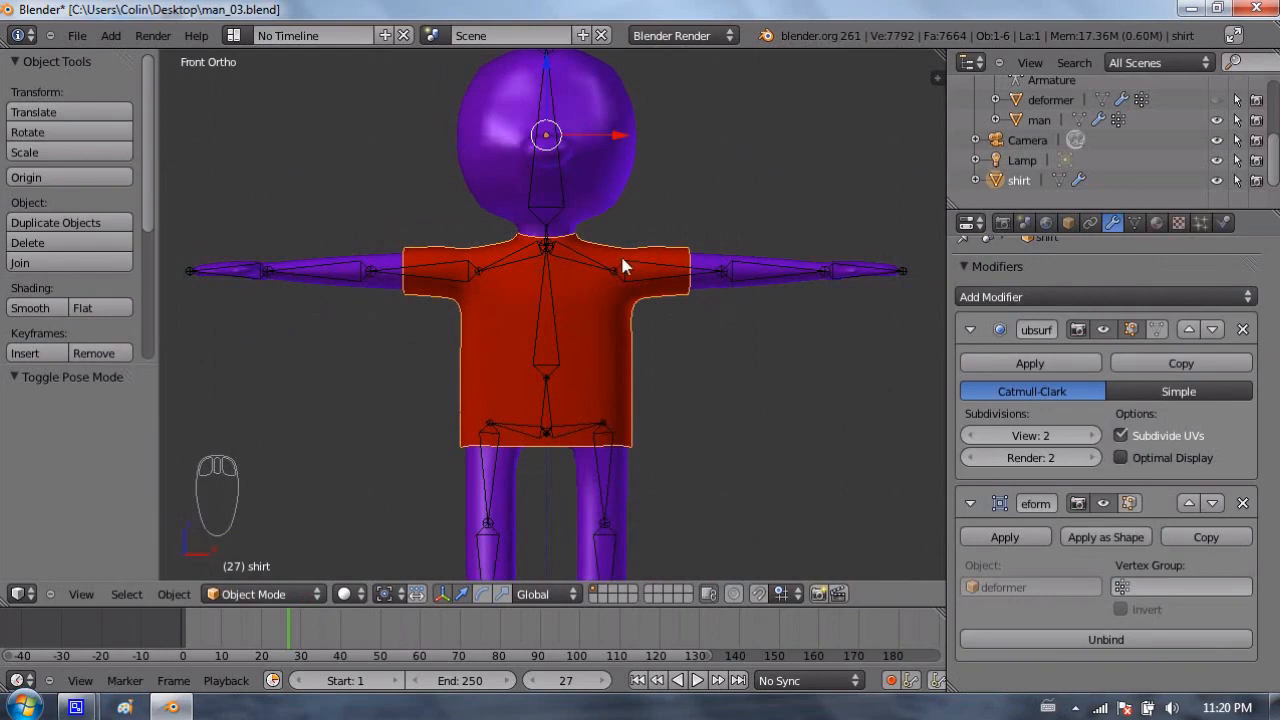
scroll(557, 207, up, 2)
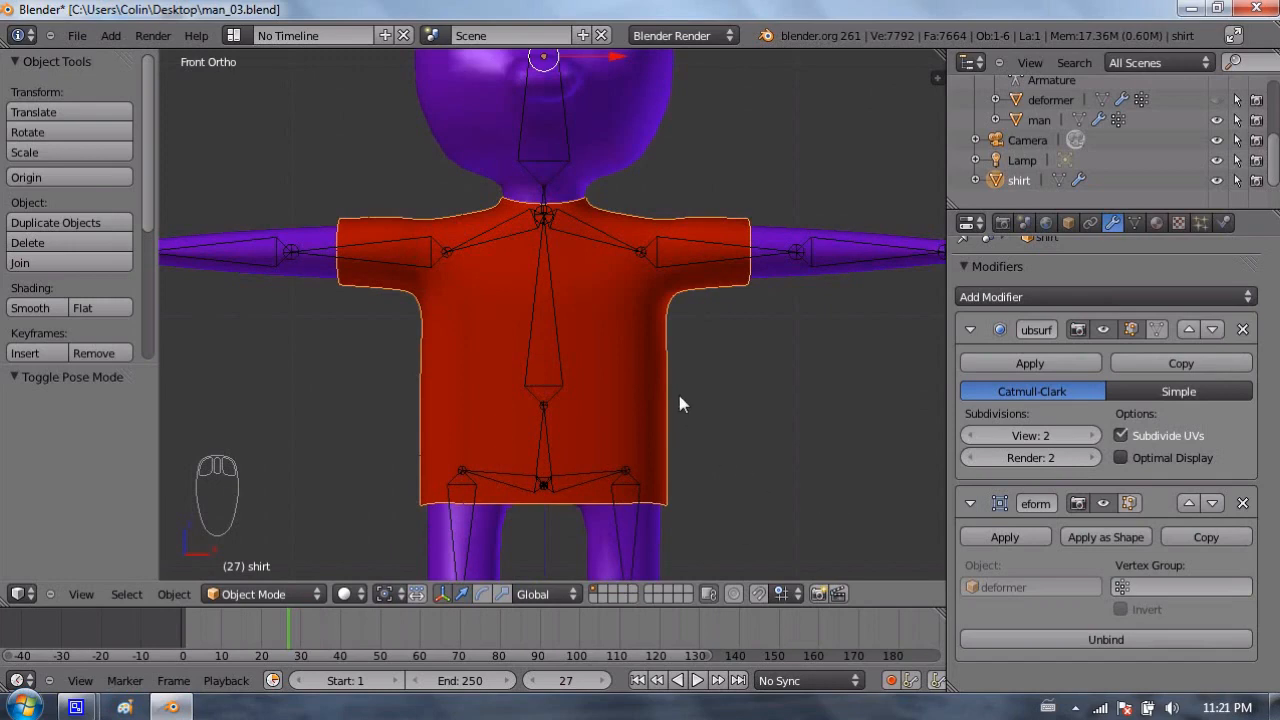
key(KP_Decimal)
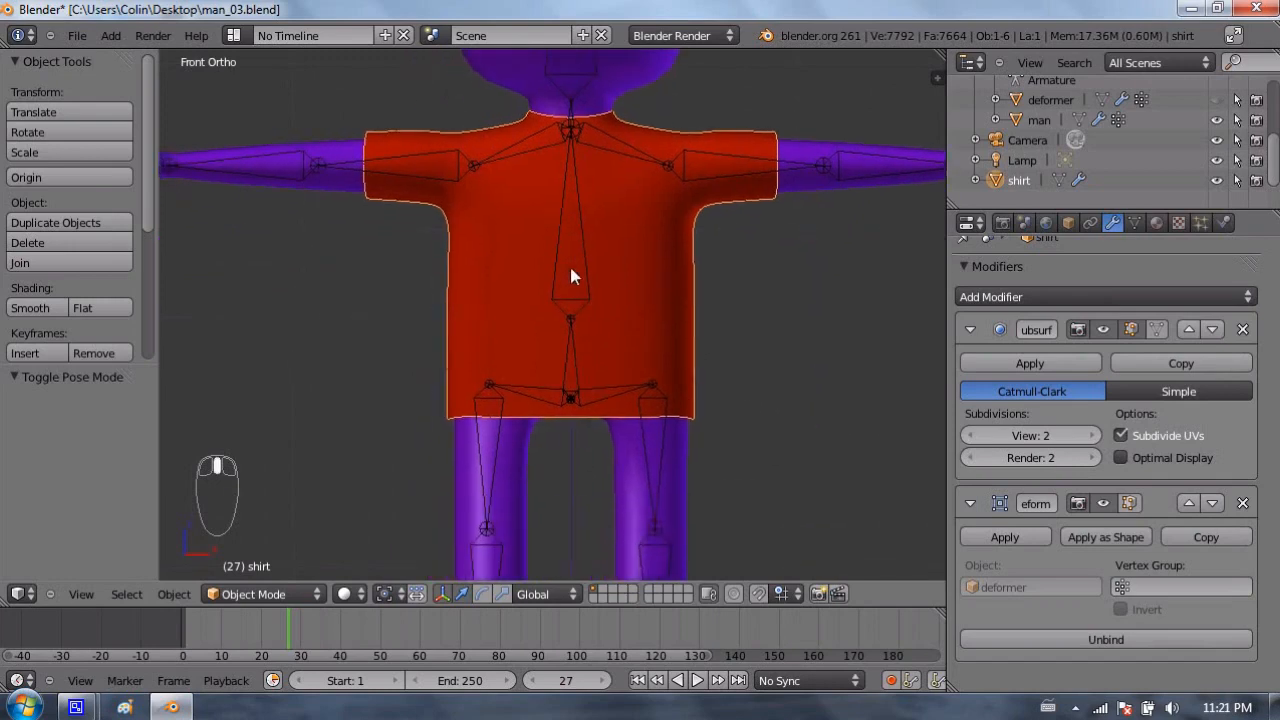
scroll(1100, 260, up, 1)
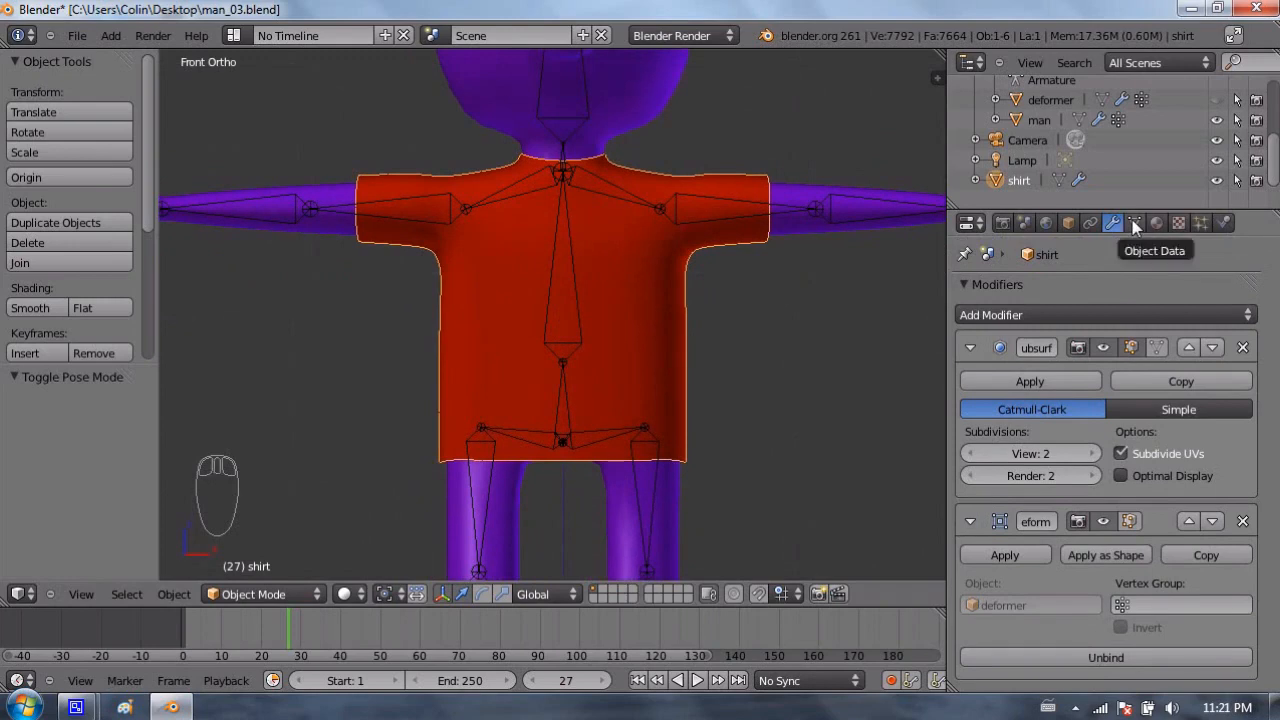
click(1135, 223)
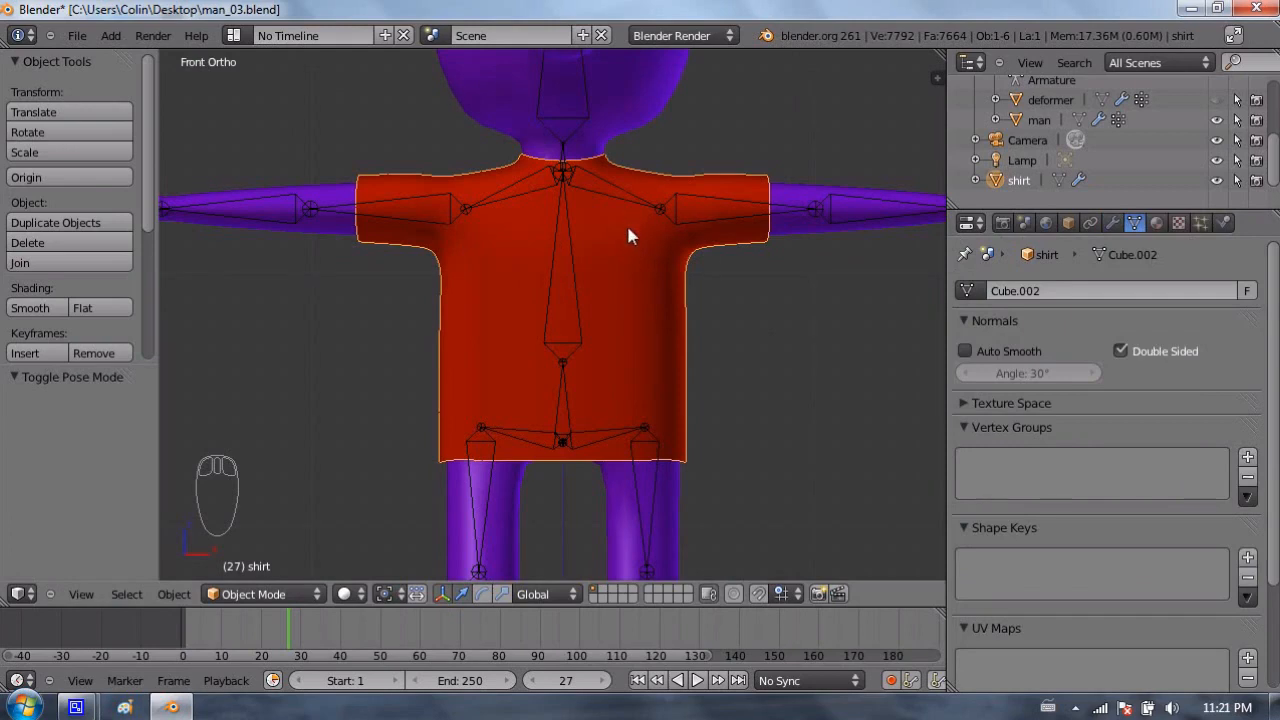
key(Tab)
key(Tab)
key(Tab)
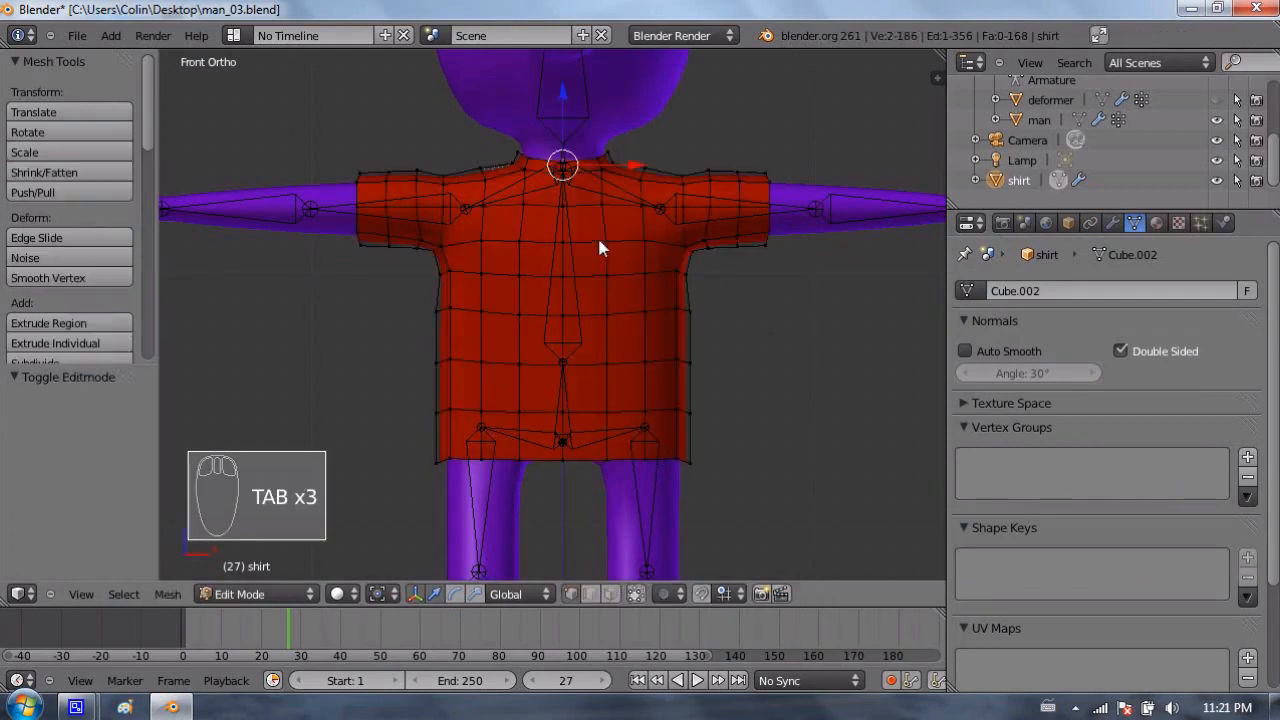
key(a)
key(a)
key(a)
key(a)
key(a)
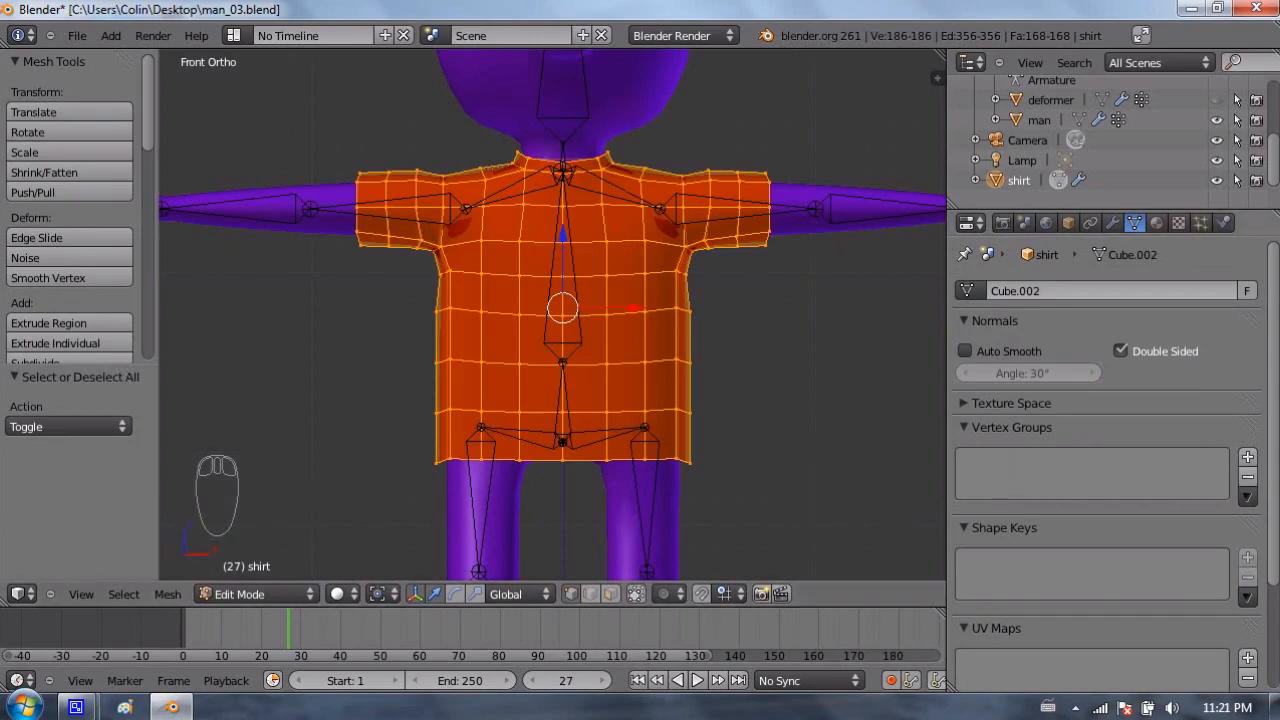
Step: Add a vertex group to the shirt and name it "pinned"
click(1247, 456)
click(1135, 574)
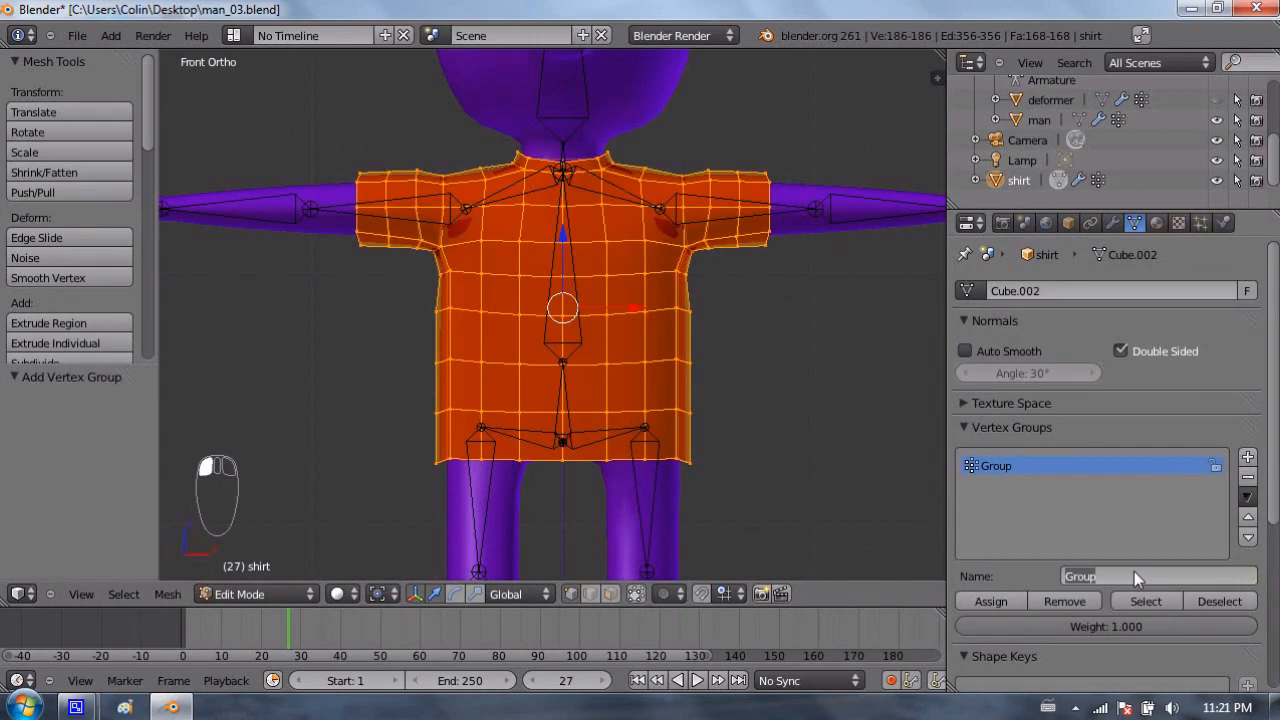
text(pinned)
key(Return)
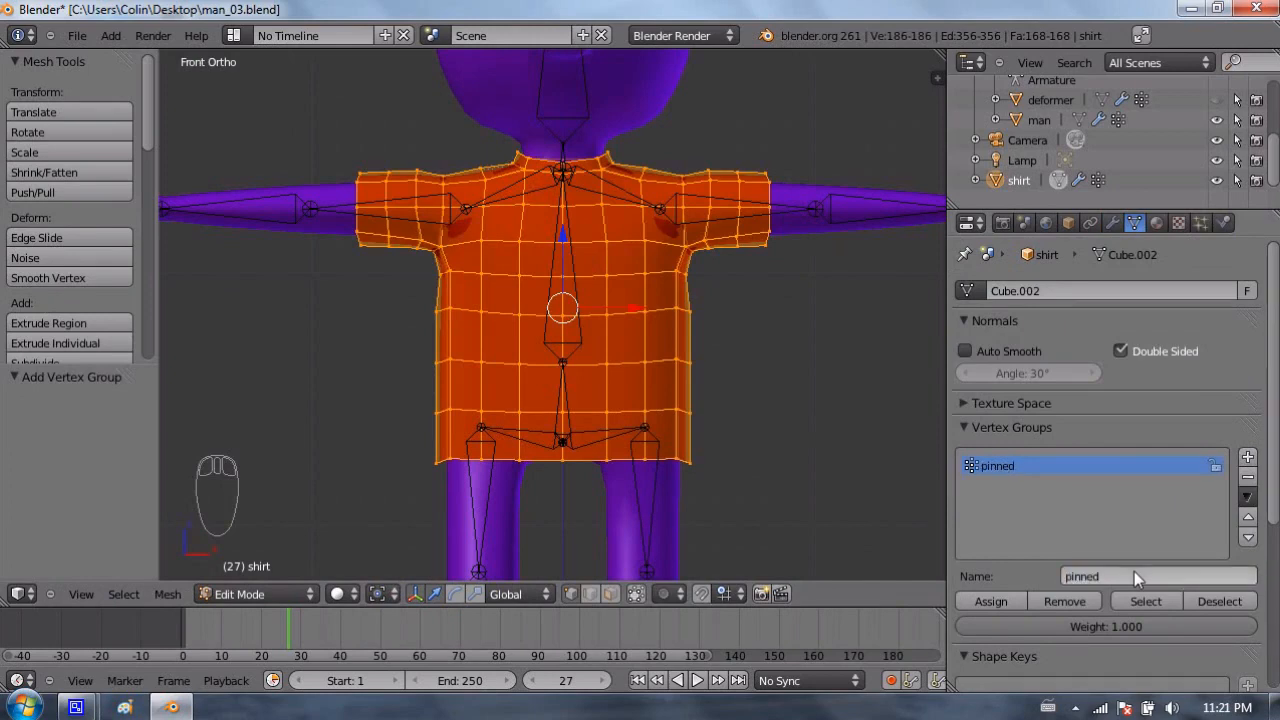
Step: Deselect the two outermost edge loops of each sleeve and the loop along the shirt's bottom hem
alt+shift+right_click(358, 228)
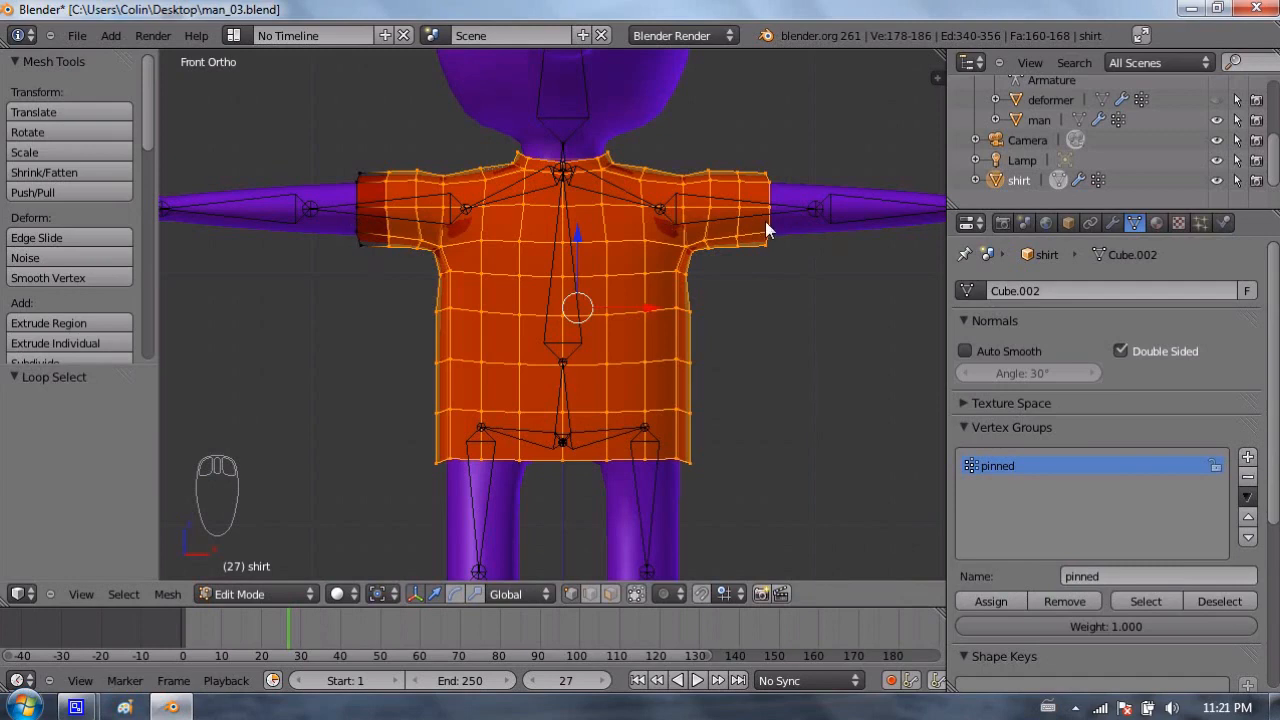
alt+shift+right_click(768, 196)
alt+shift+right_click(622, 462)
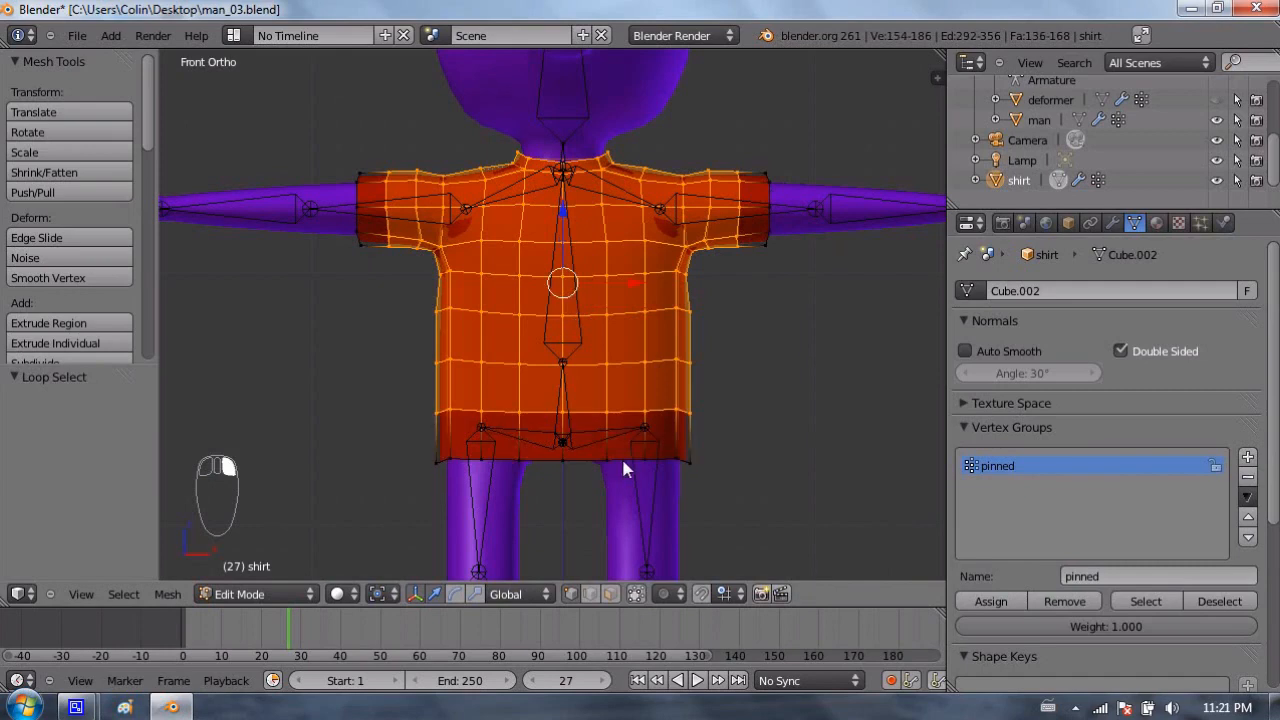
alt+shift+right_click(387, 215)
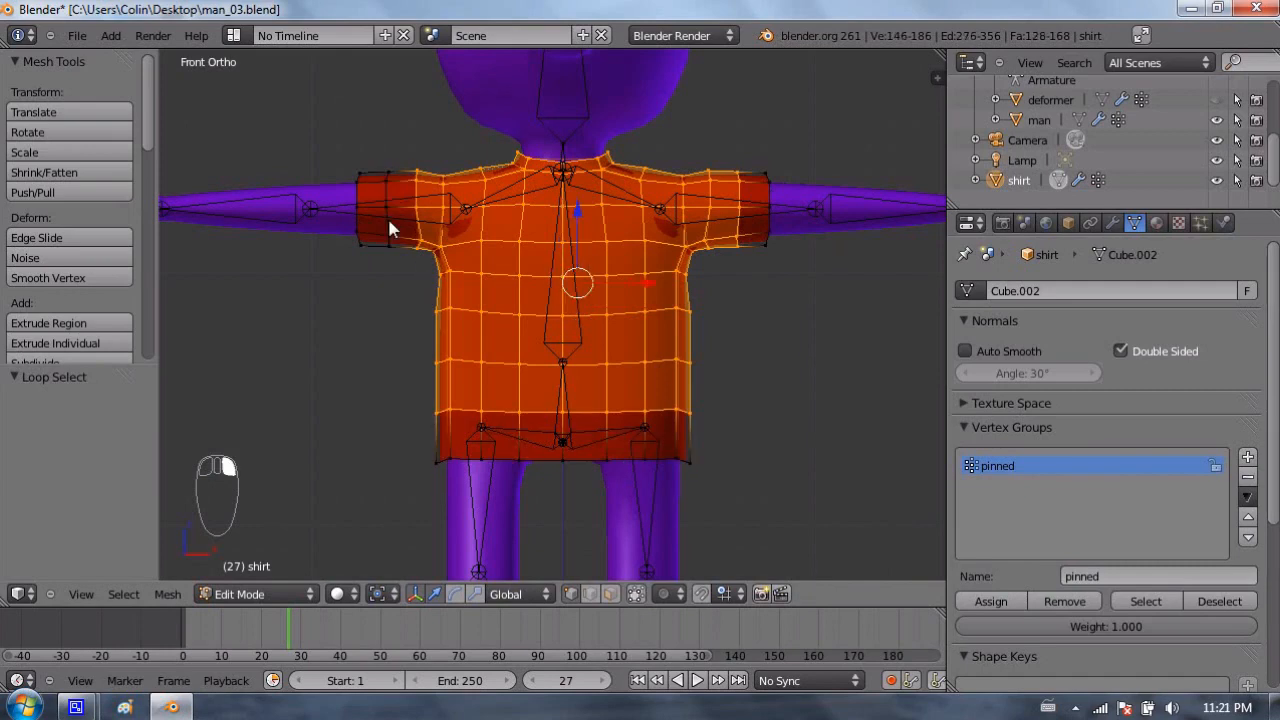
alt+shift+right_click(742, 218)
middle_drag(499, 191, 794, 215)
middle_drag(790, 260, 430, 175)
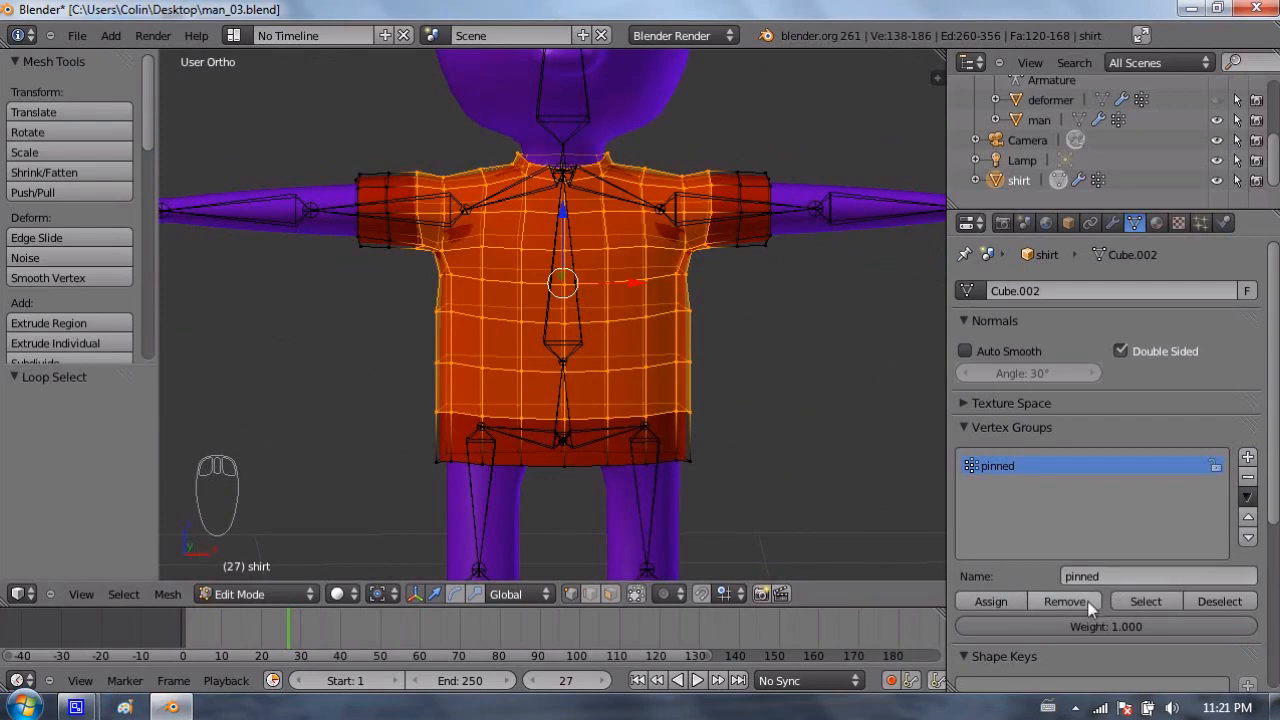
Step: Assign the selected shirt vertices to the pinned group, check the group by reselecting it, and clear the selection
click(1010, 599)
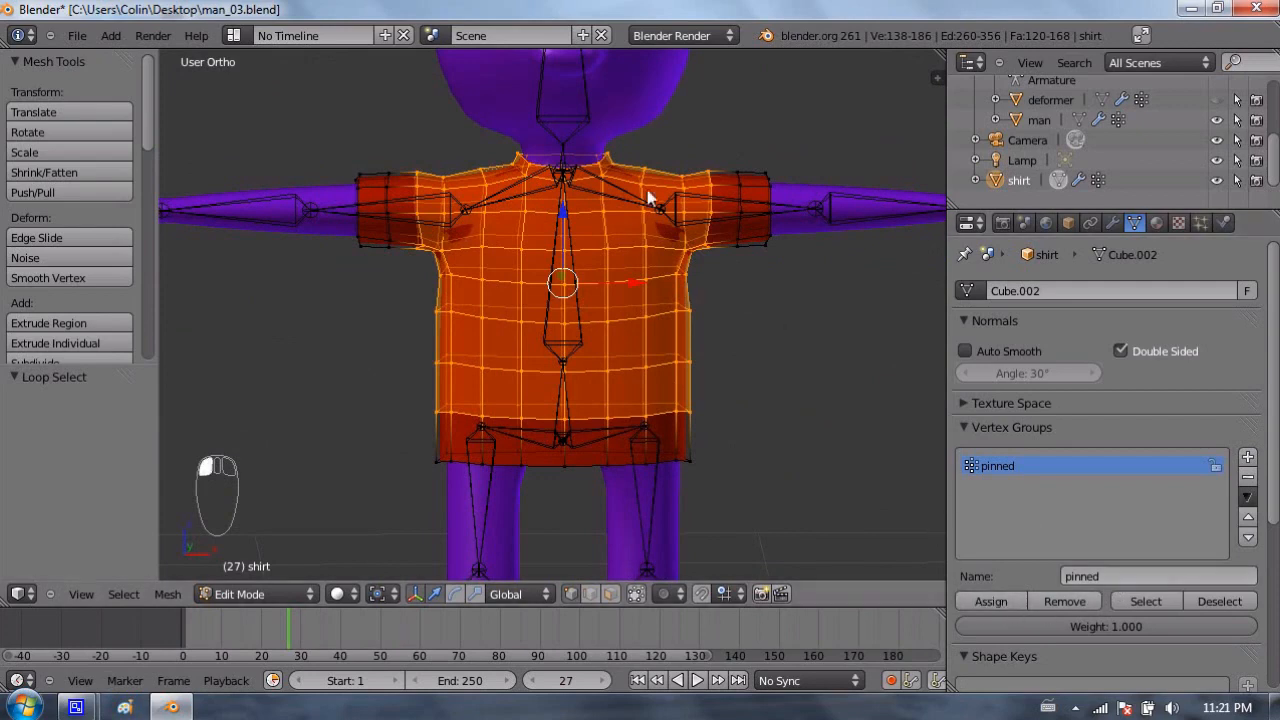
key(a)
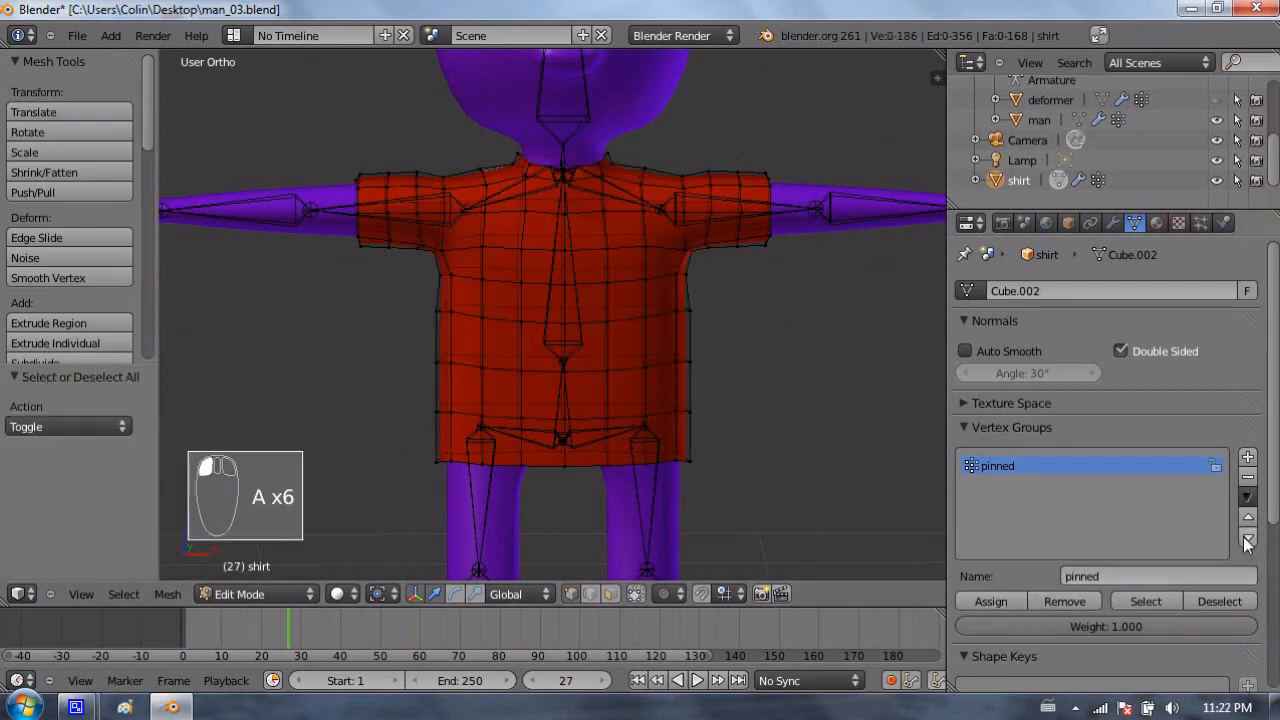
click(1160, 600)
key(a)
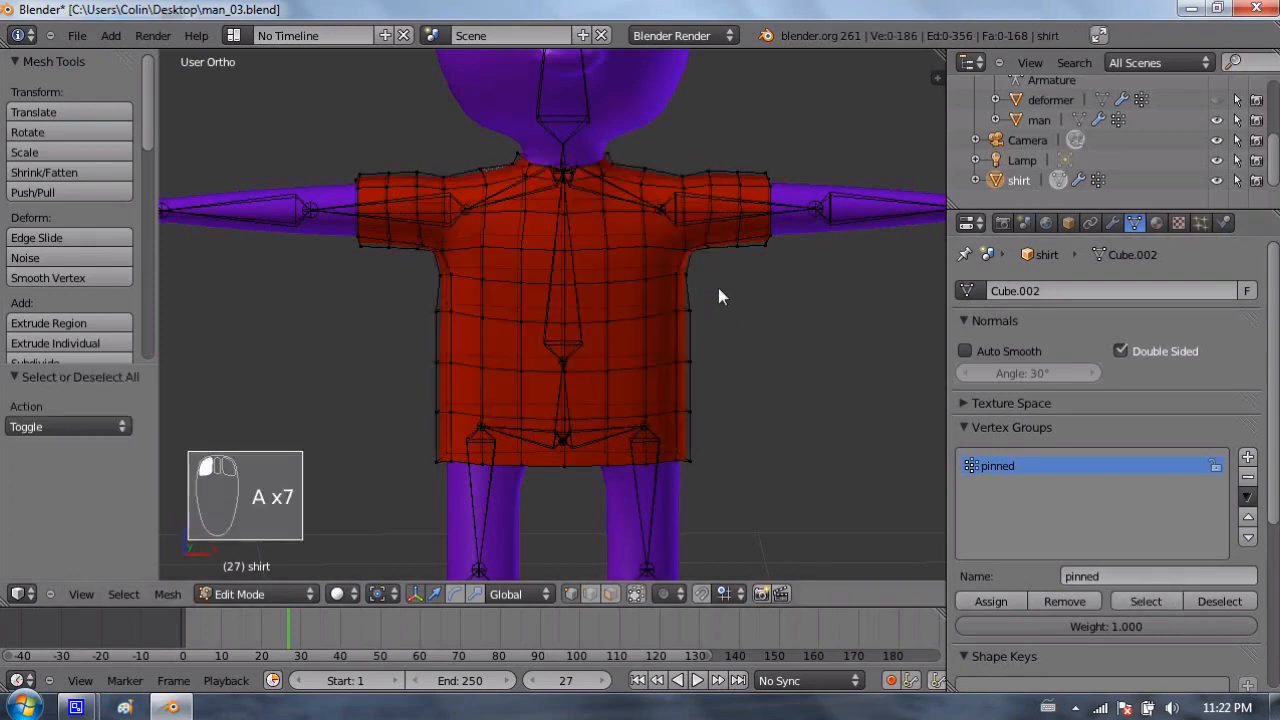
Step: Return the shirt to Object Mode in front view and enable Cloth physics on it
key(Tab)
scroll(744, 265, down, 5)
middle_drag(739, 258, 754, 217)
key(KP_1)
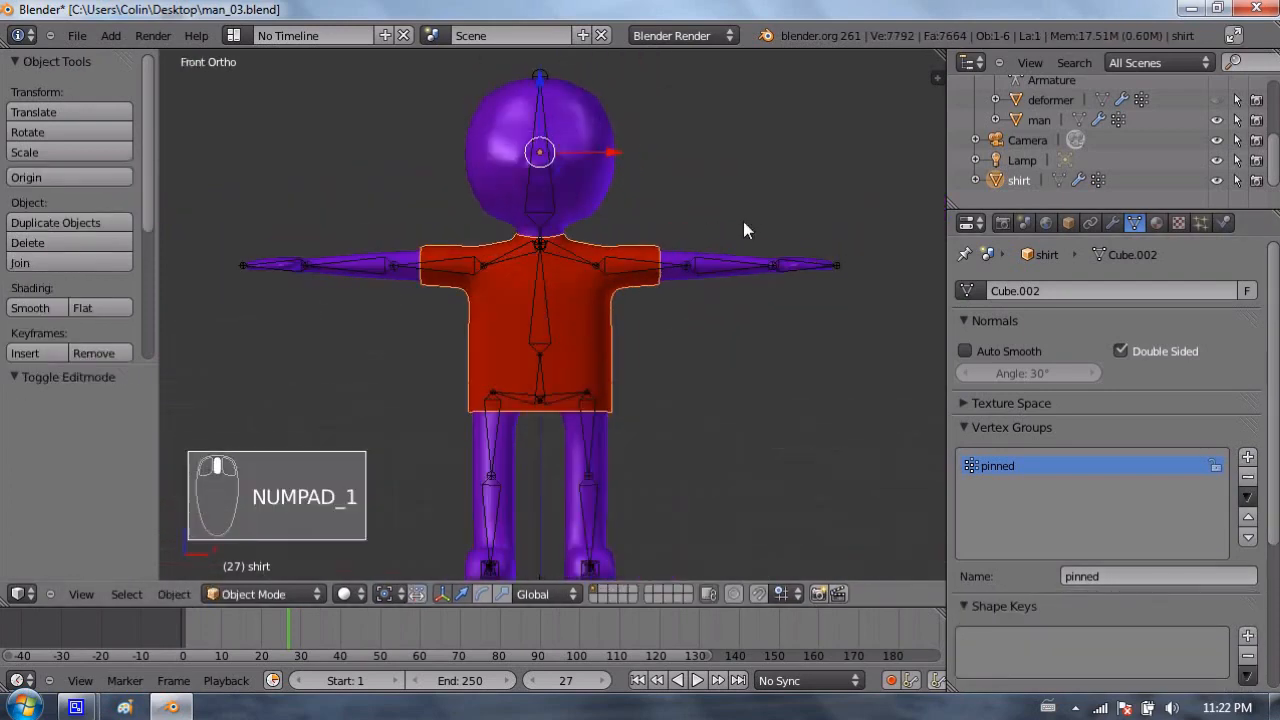
click(1223, 222)
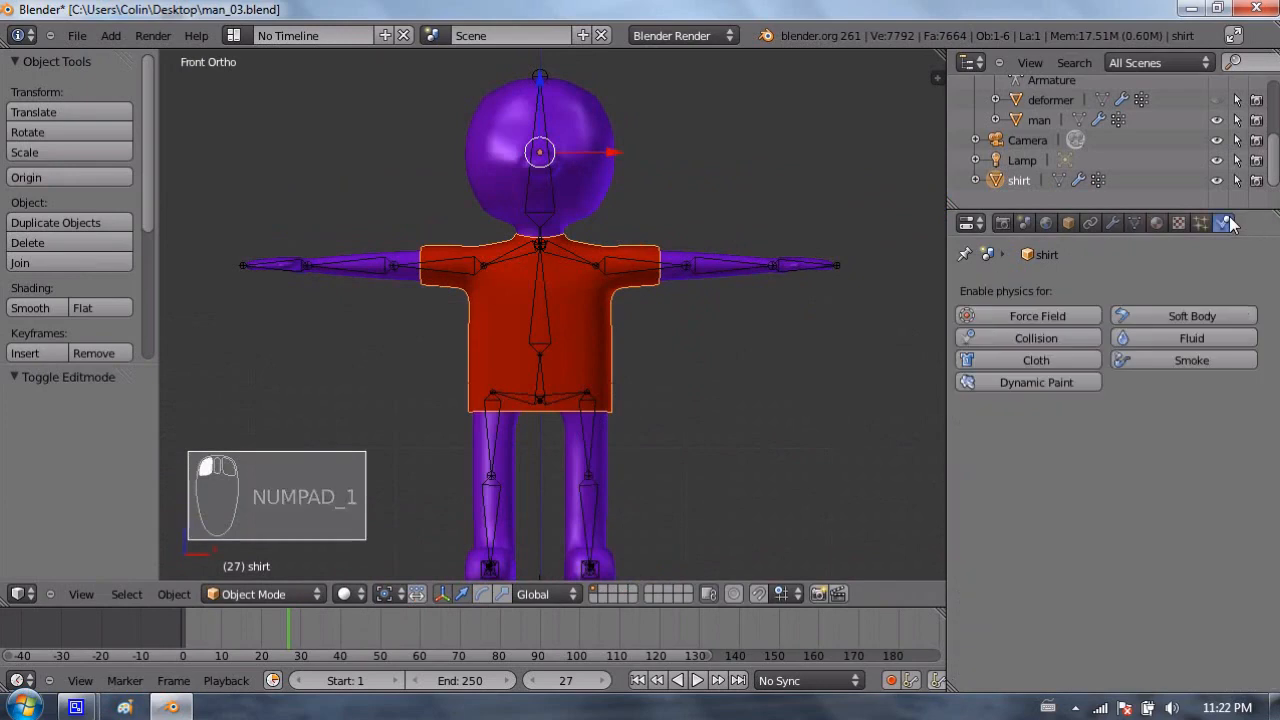
click(1052, 356)
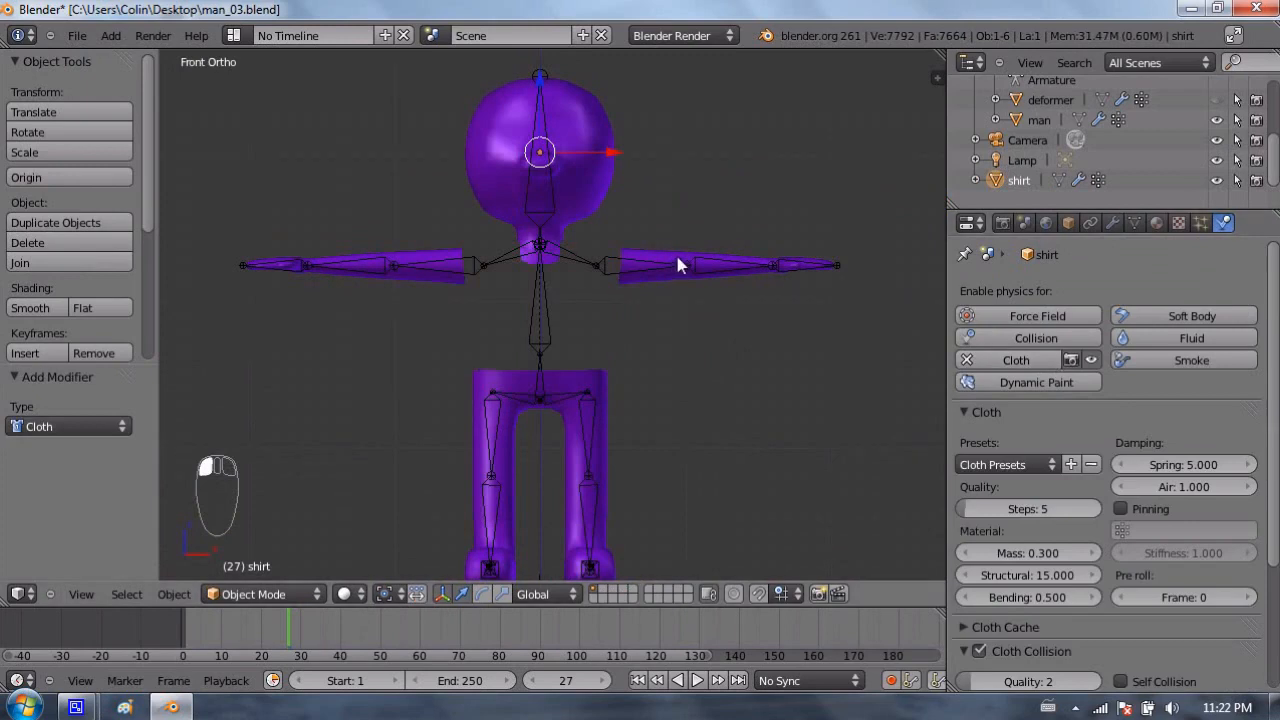
Step: Rewind the animation to frame 0 and enable Collision physics on the man's body mesh
click(179, 631)
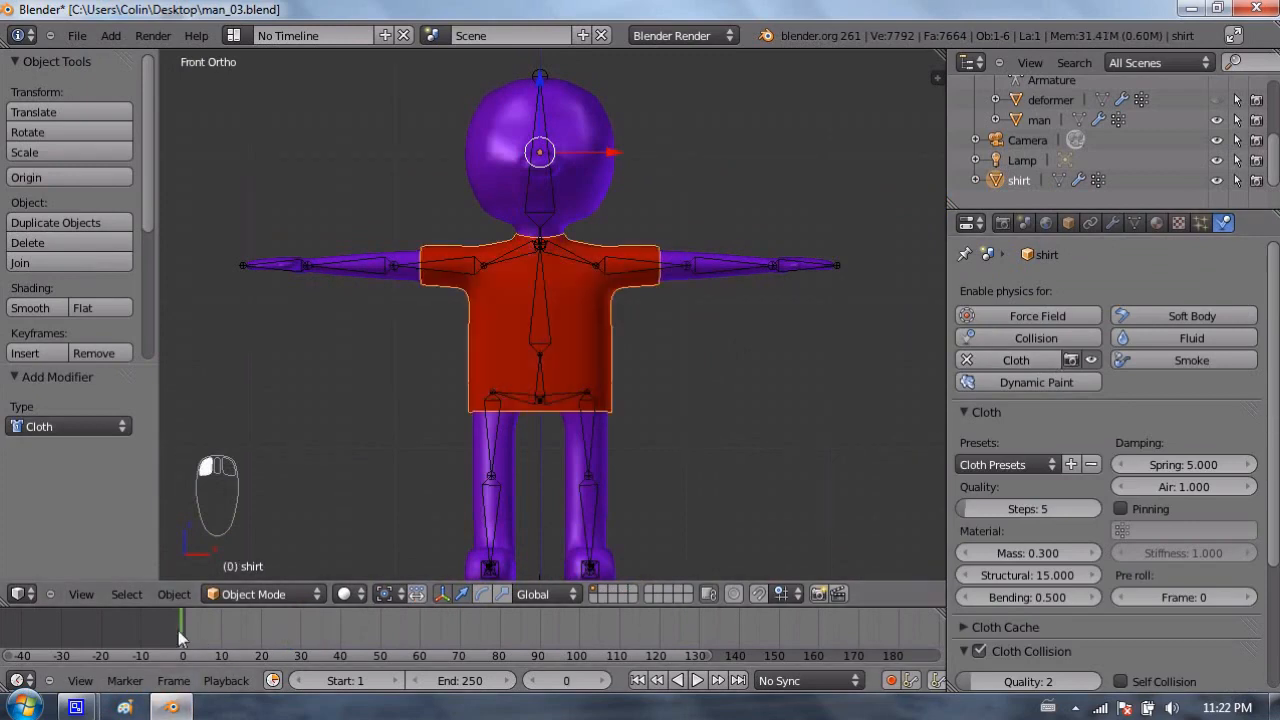
right_click(611, 167)
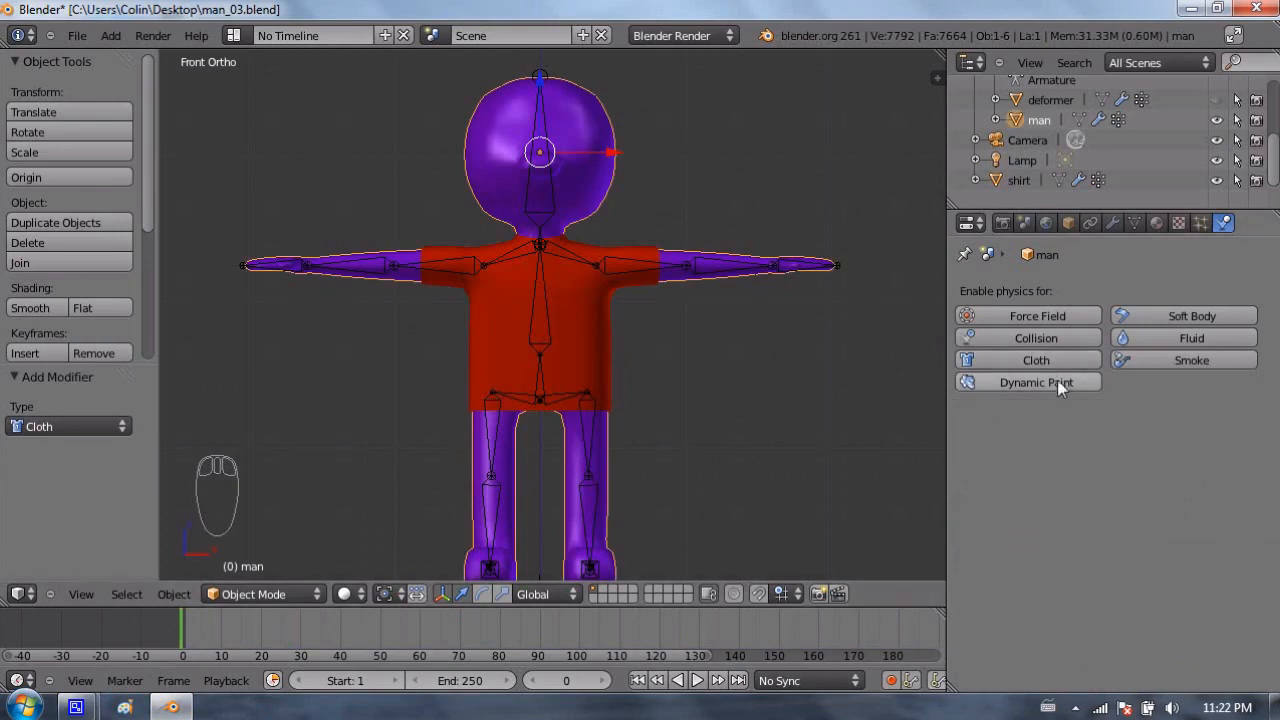
click(1049, 338)
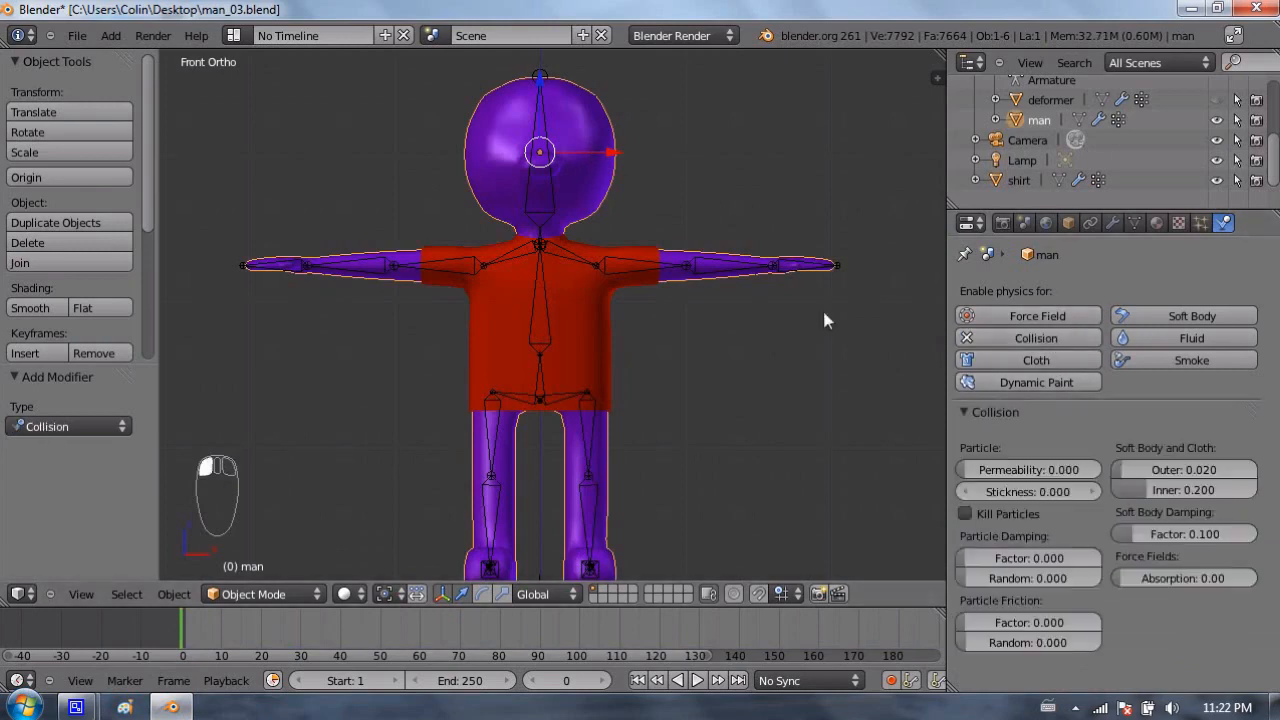
Step: Apply the Silk cloth preset to the shirt
right_click(594, 311)
click(992, 464)
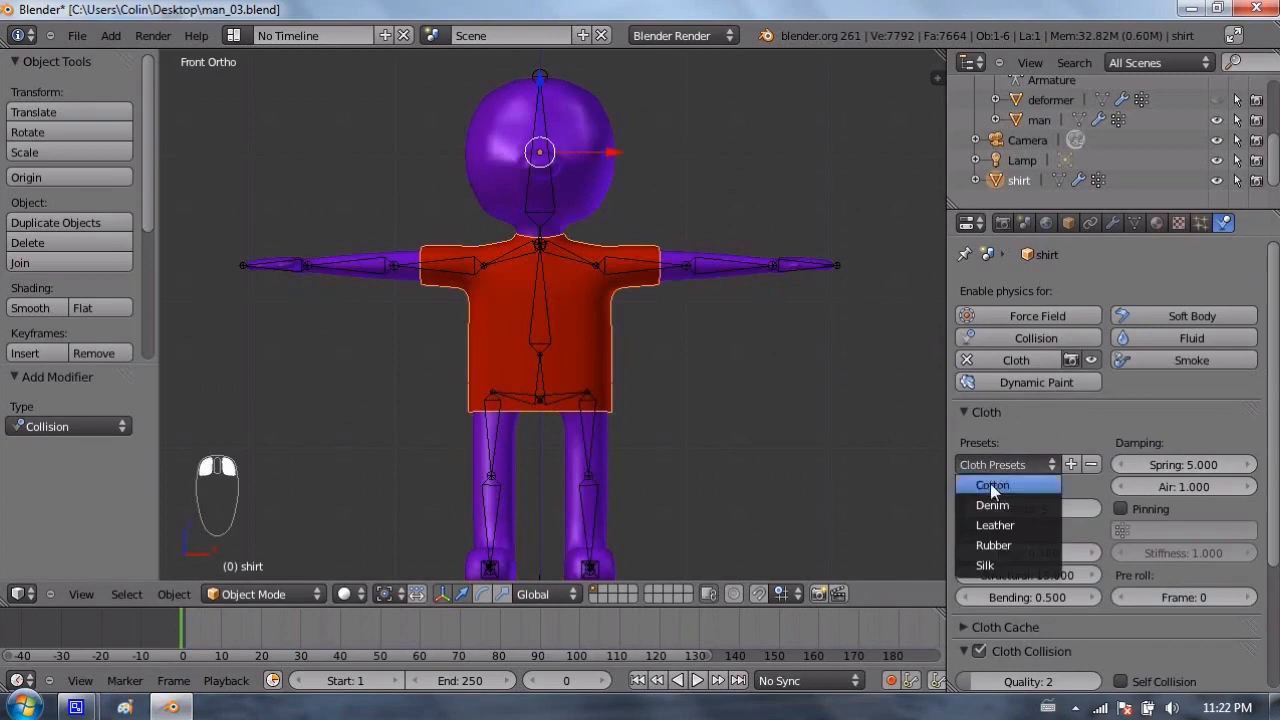
click(994, 566)
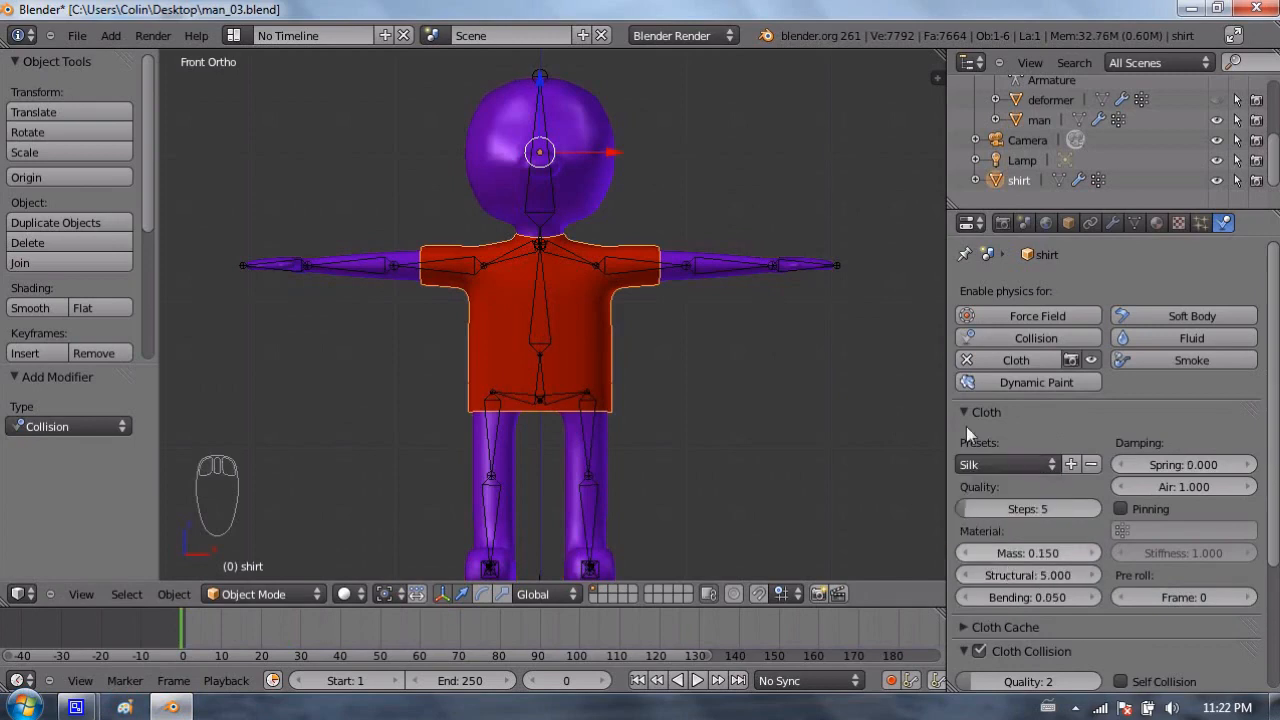
Step: Enable Pinning in the shirt's cloth settings and use the pinned vertex group for it
scroll(734, 308, up, 2)
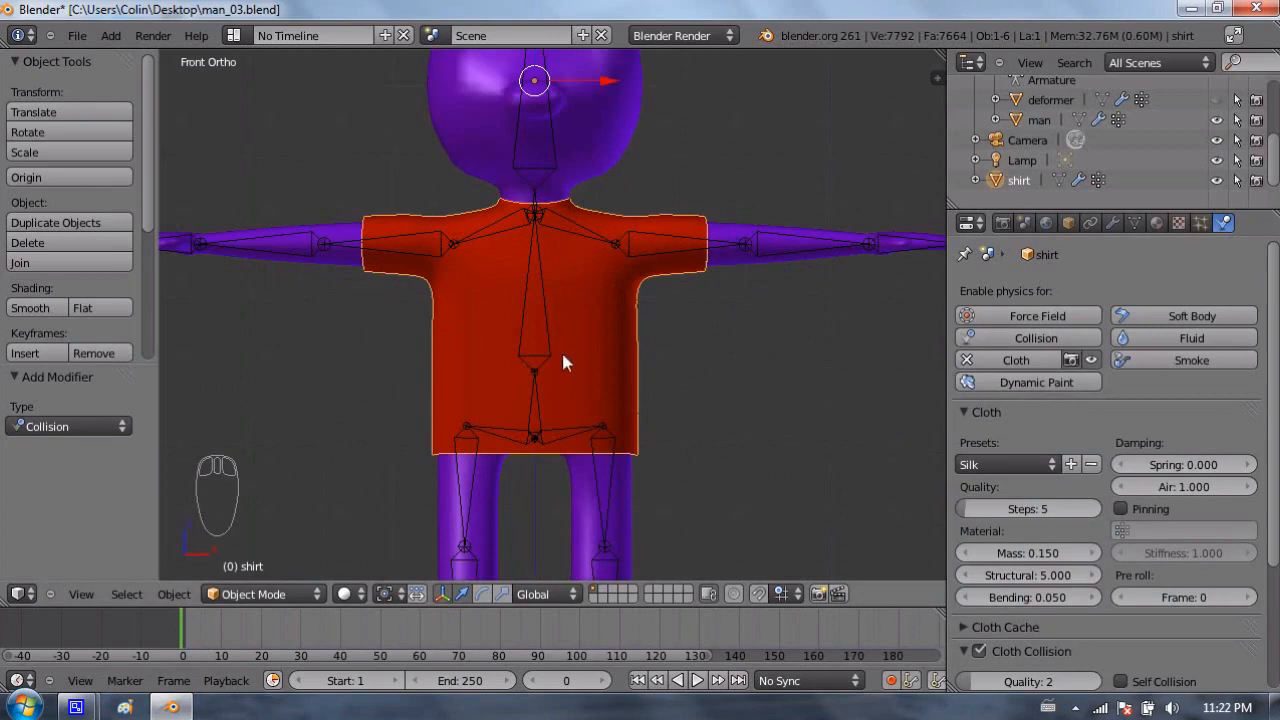
click(1121, 509)
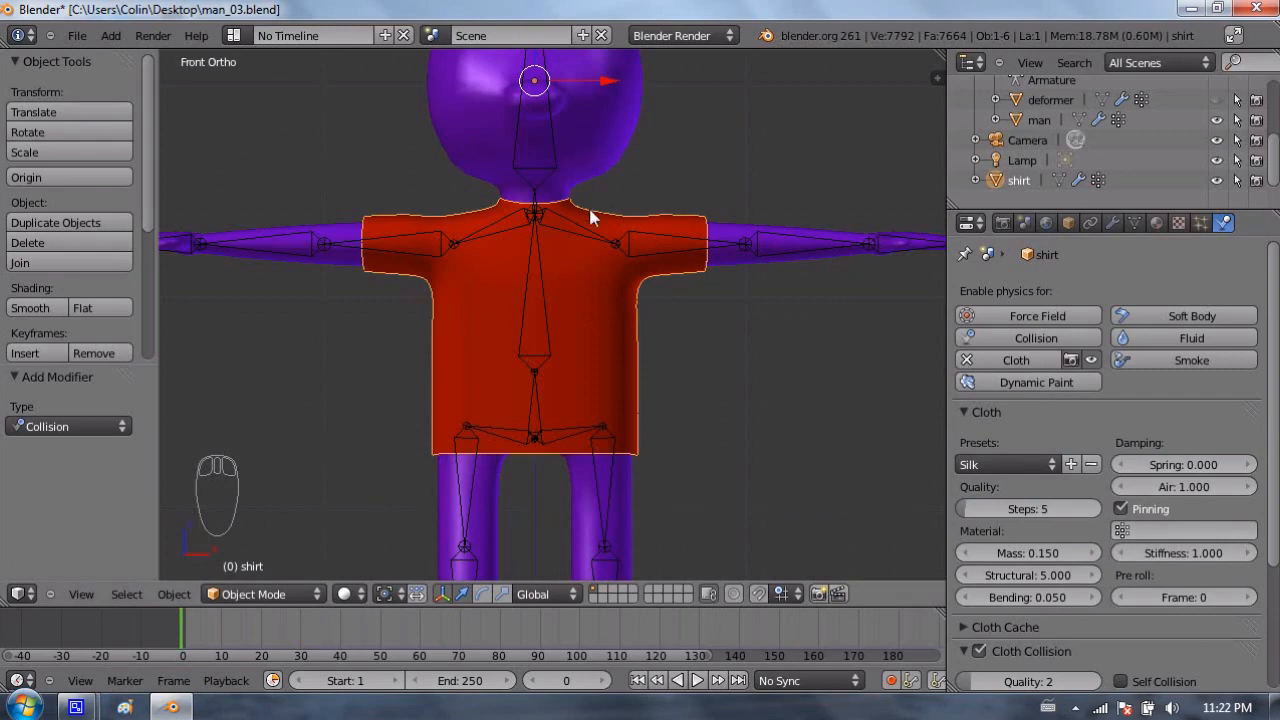
click(1161, 531)
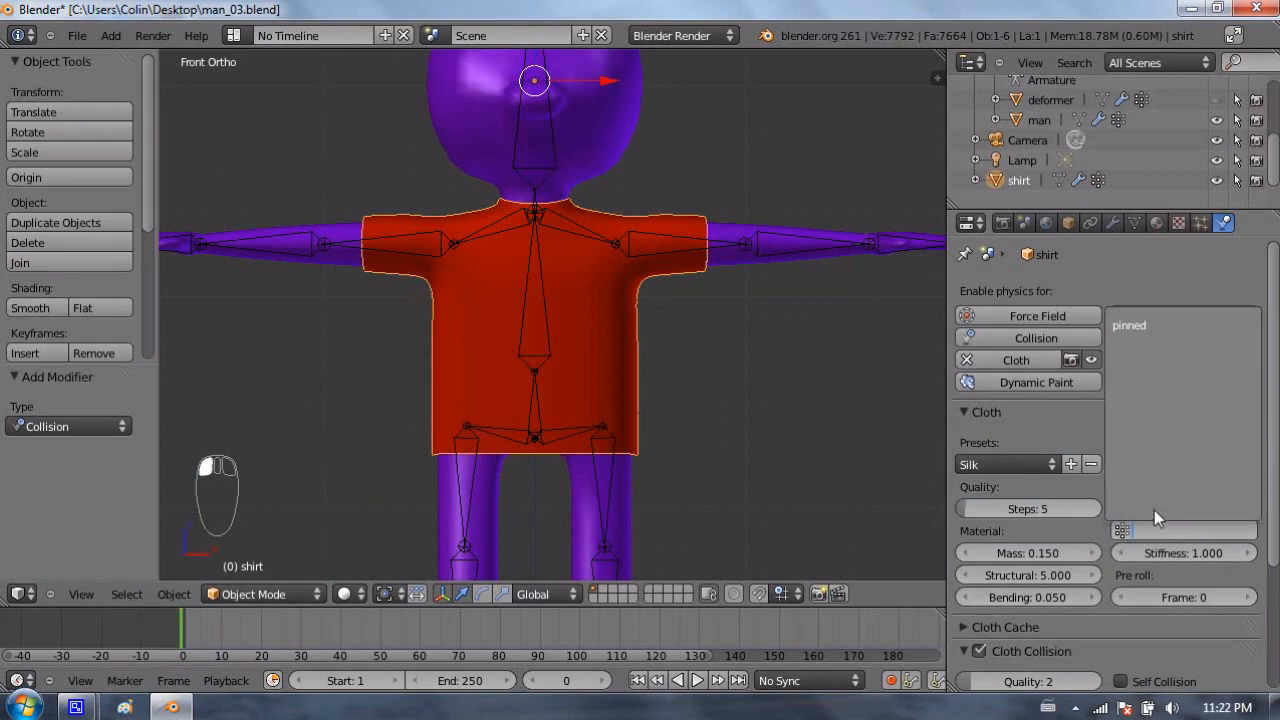
click(1139, 325)
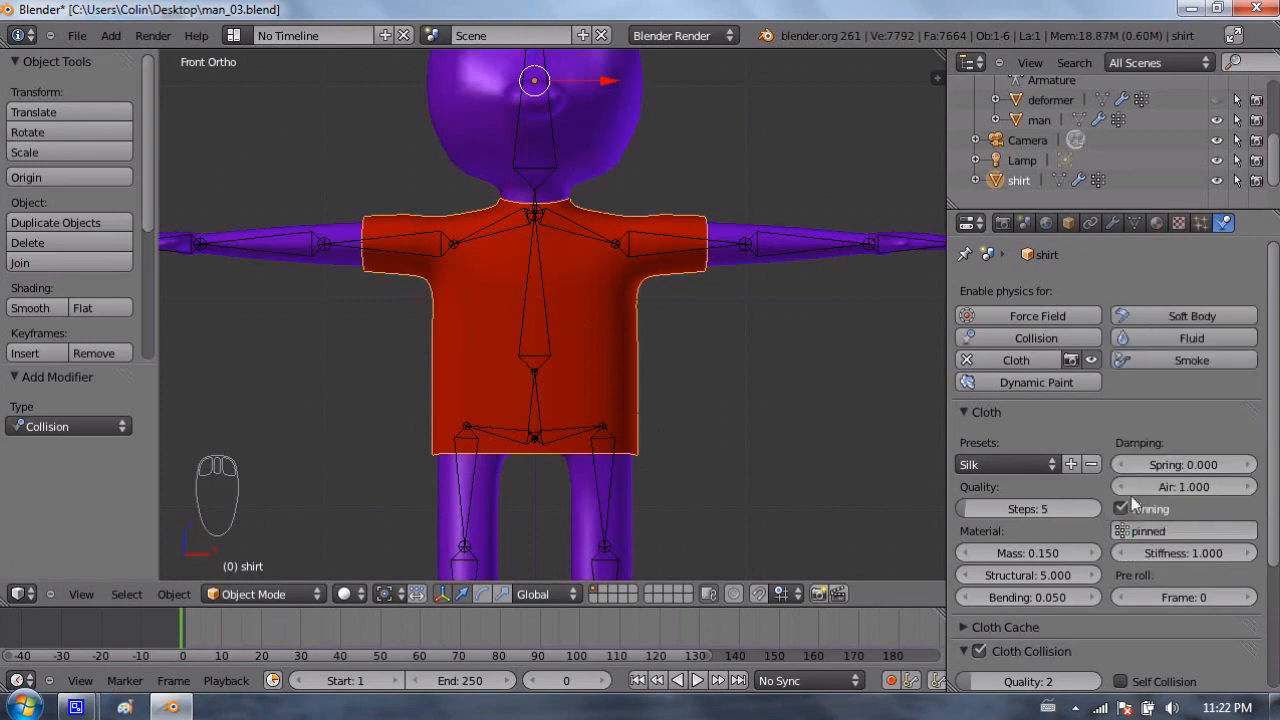
click(1121, 509)
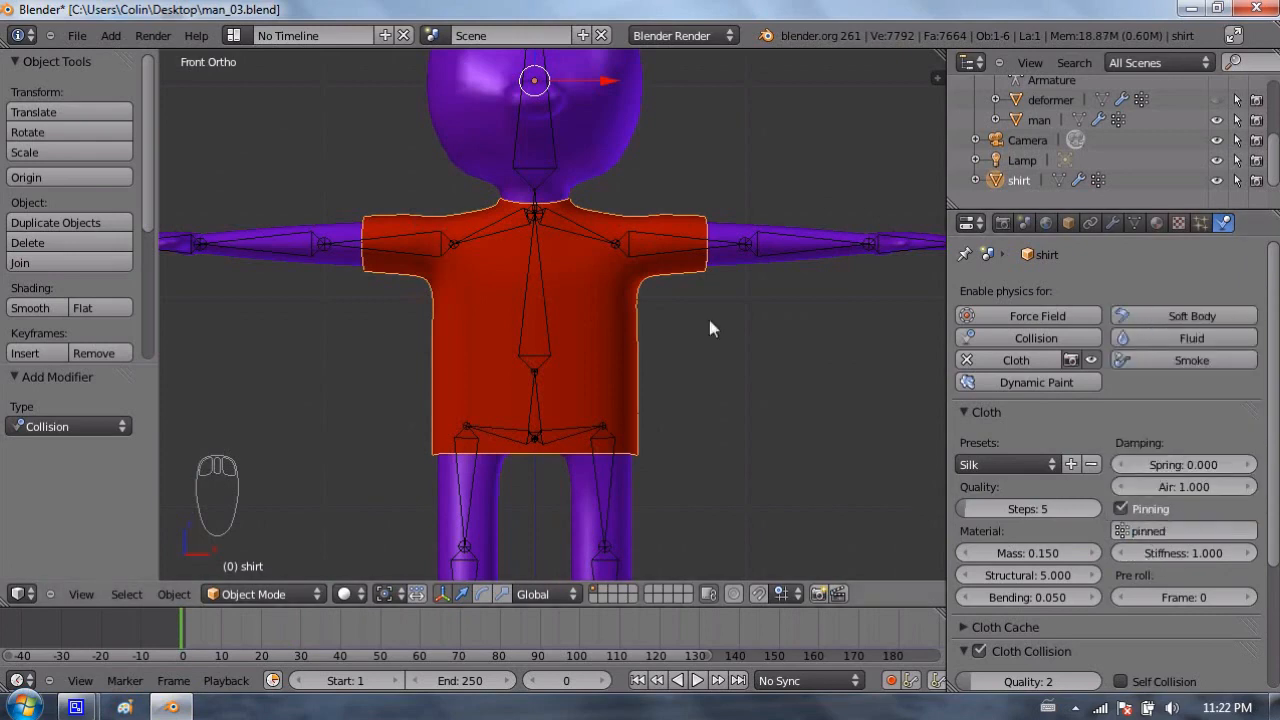
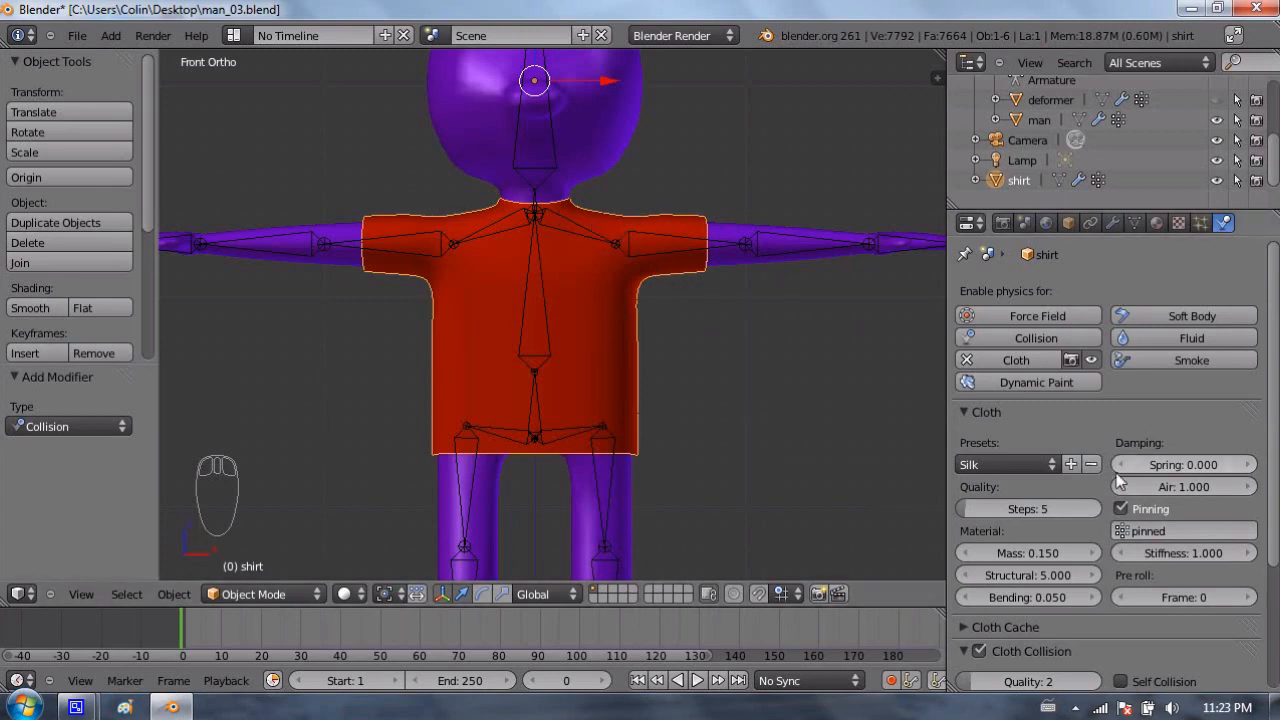
Step: Select the man's right upper arm bone in Pose Mode and turn on automatic keyframe recording
key(KP_1)
key(KP_1)
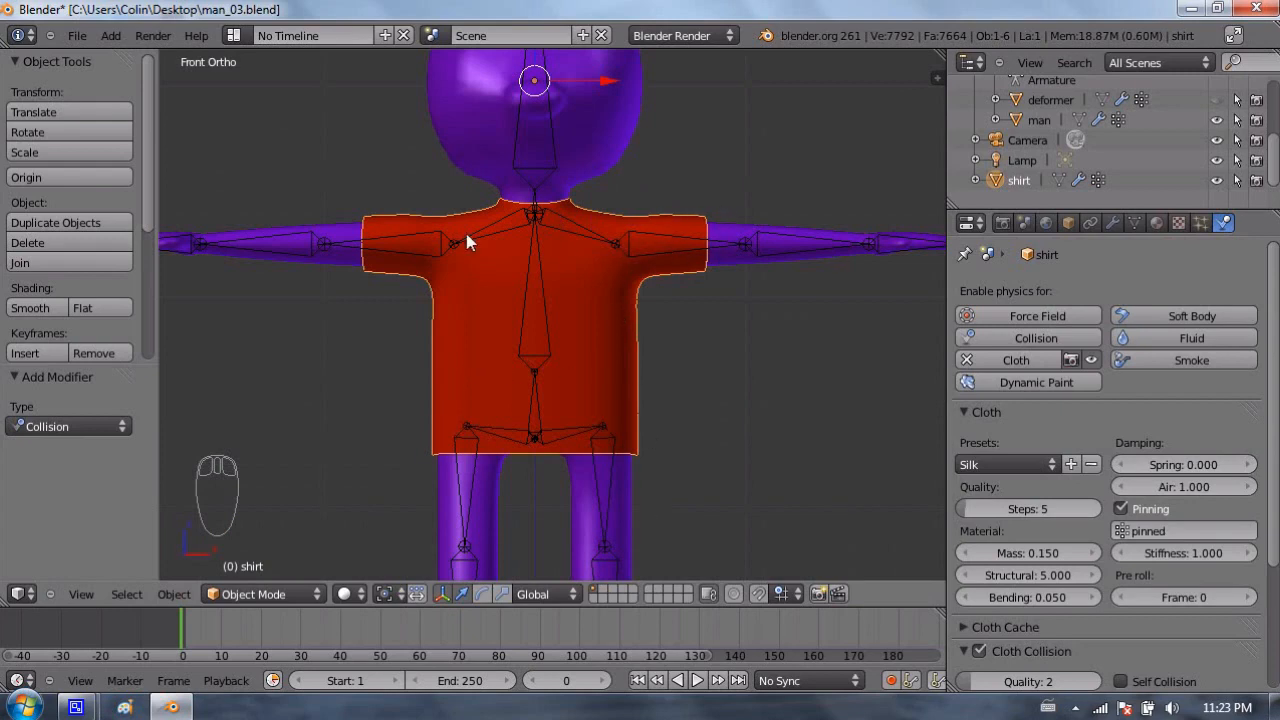
key(KP_1)
key(KP_1)
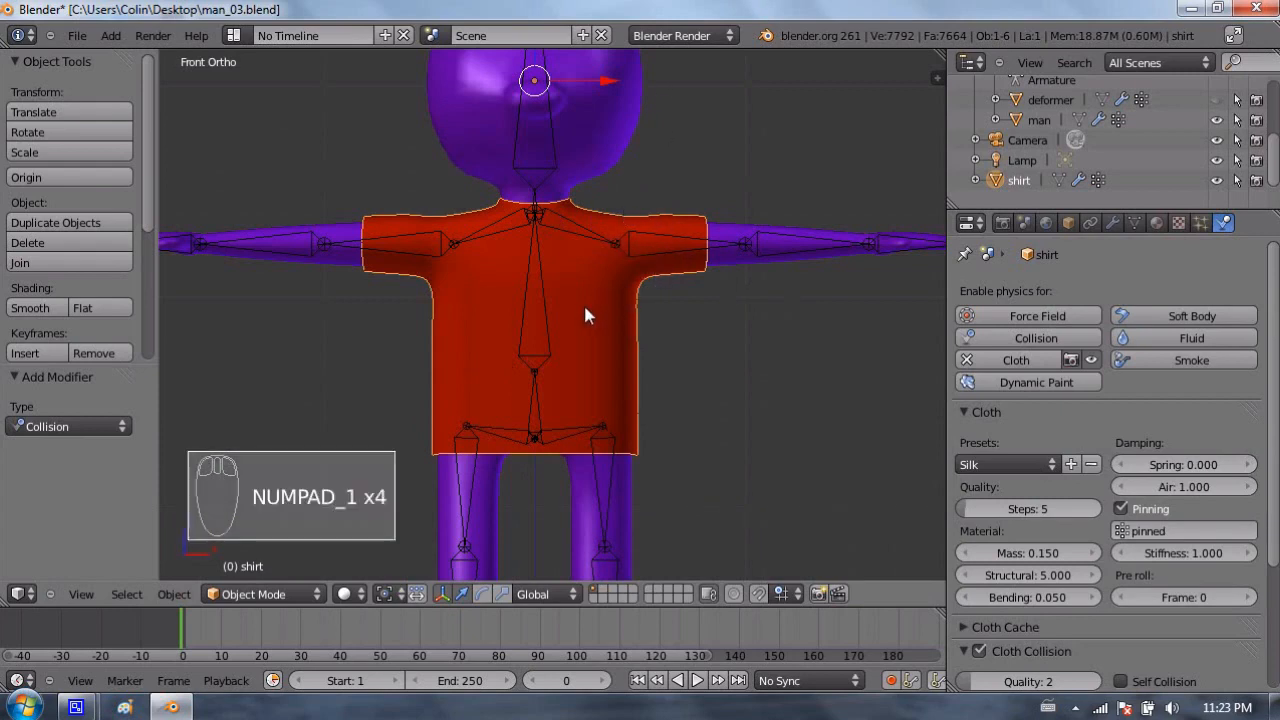
right_click(416, 240)
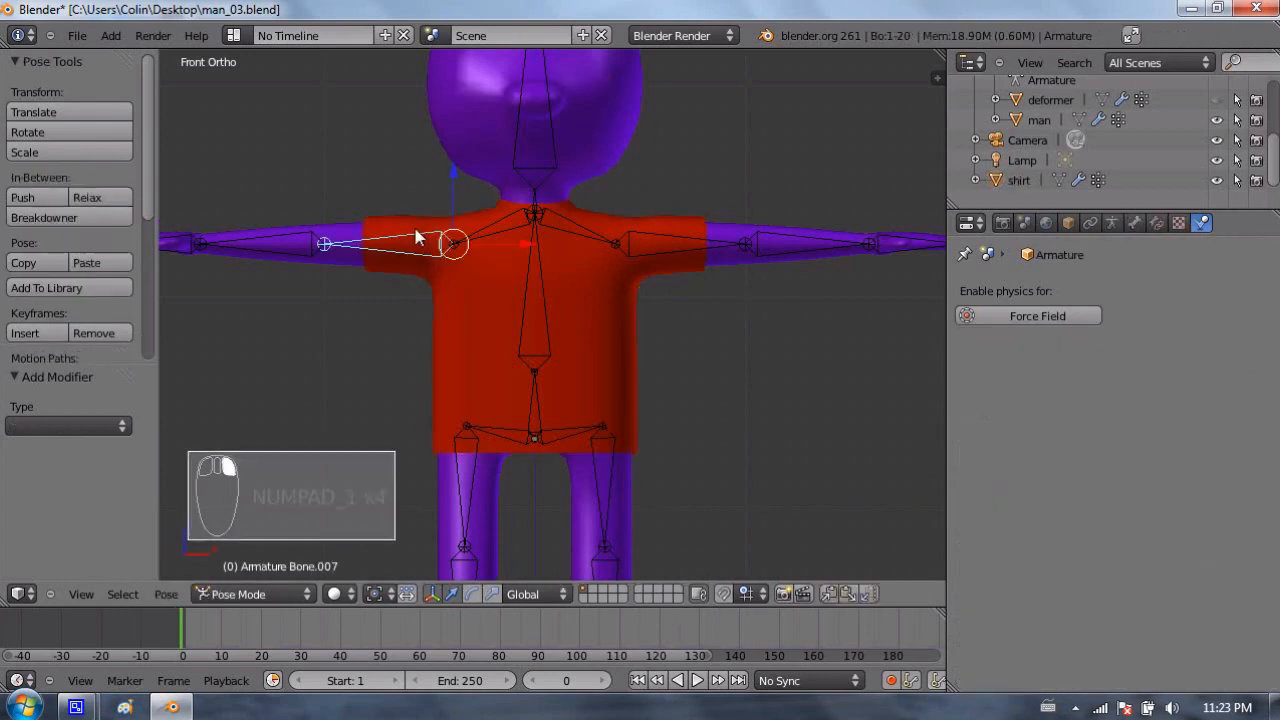
click(240, 594)
click(257, 531)
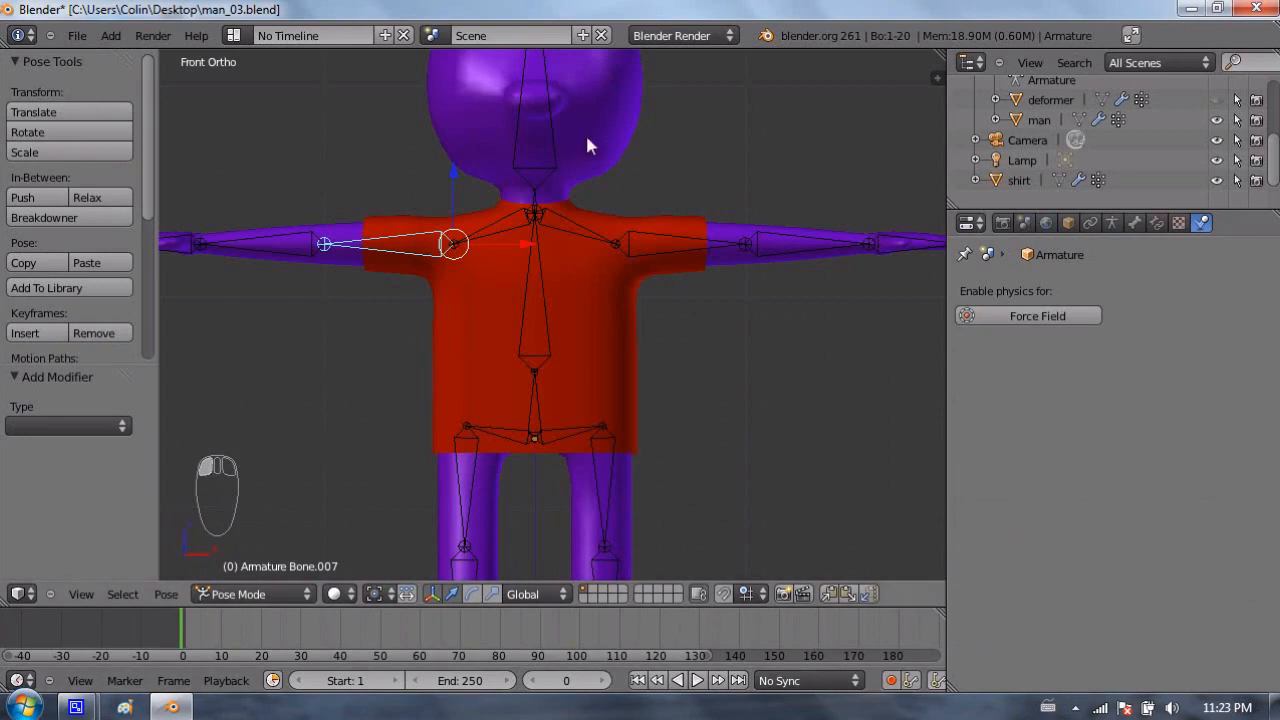
click(891, 682)
Step: Select all of the armature's bones and insert a LocRotScale keyframe for them at frame 0
scroll(500, 207, down, 1)
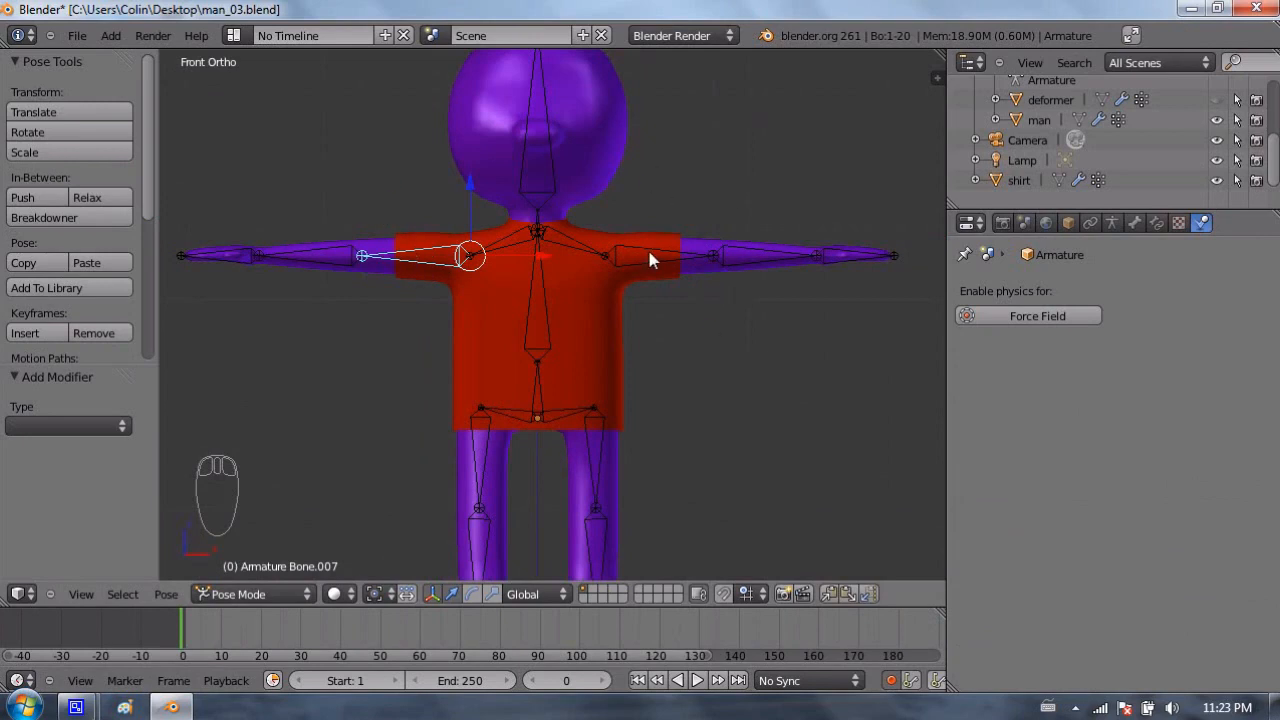
scroll(600, 236, down, 3)
scroll(400, 240, up, 3)
key(a)
key(a)
key(a)
key(a)
key(a)
key(a)
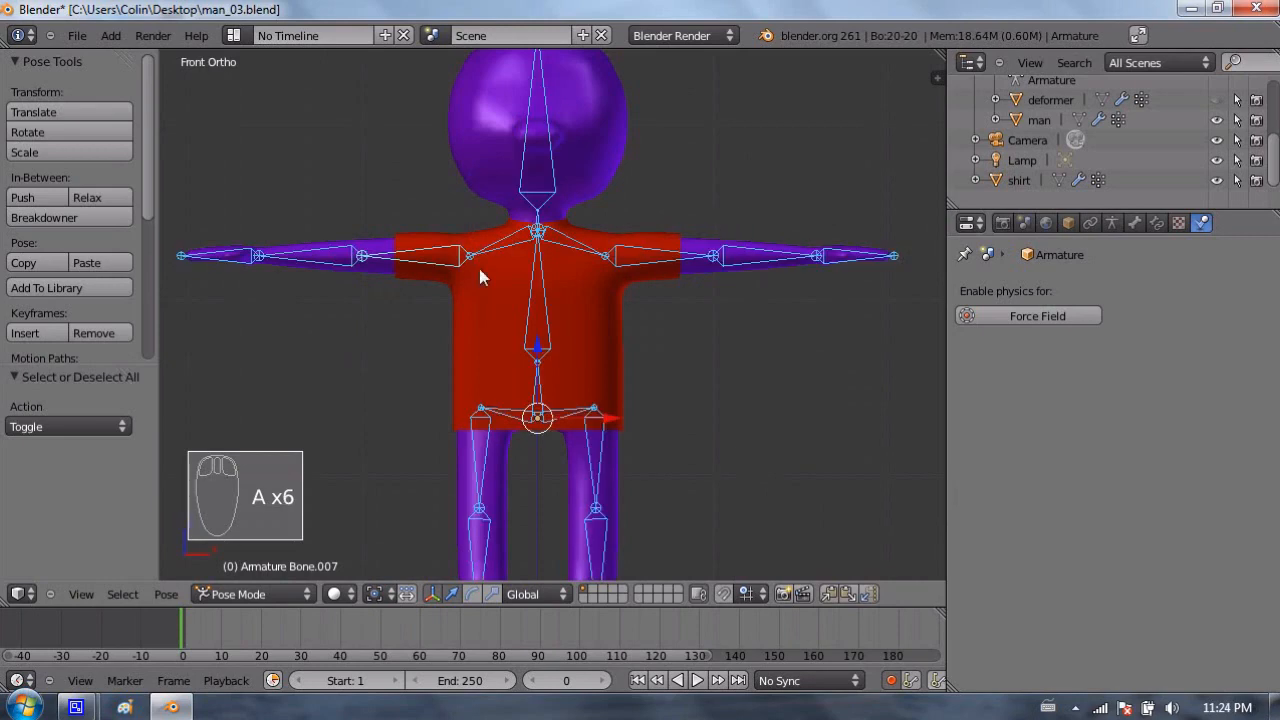
shift+middle_drag(477, 266, 551, 234)
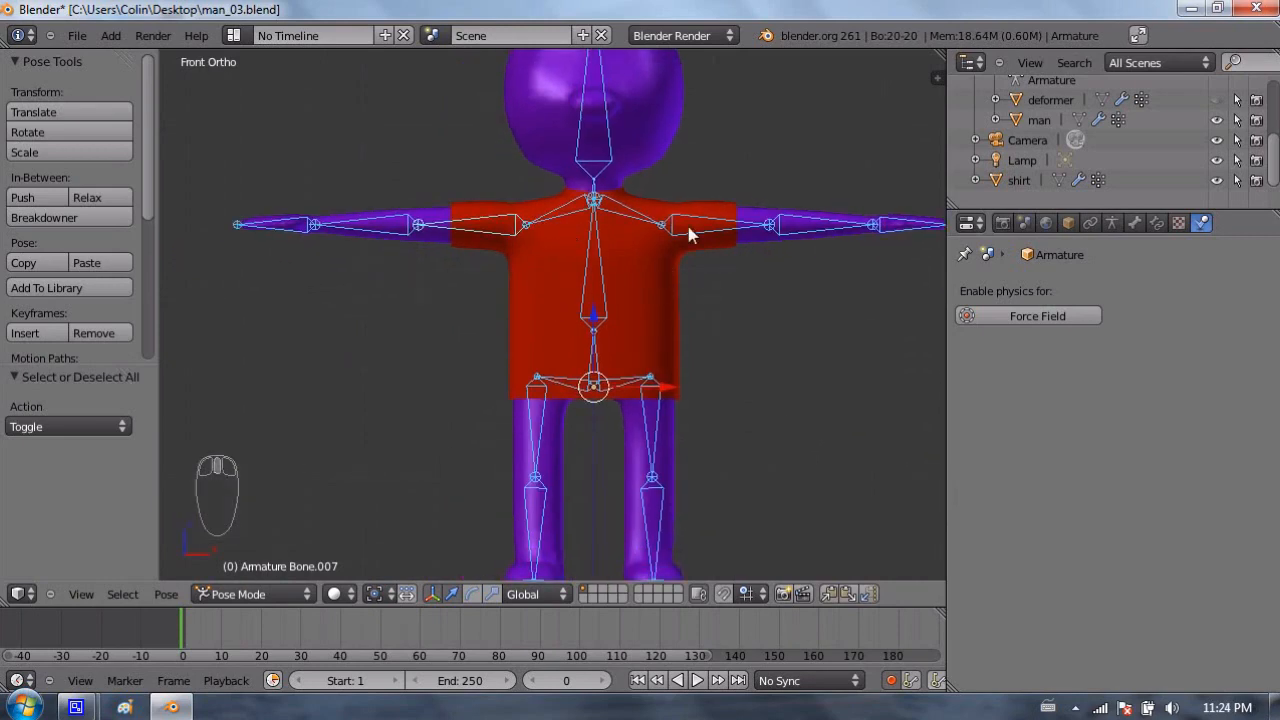
key(i)
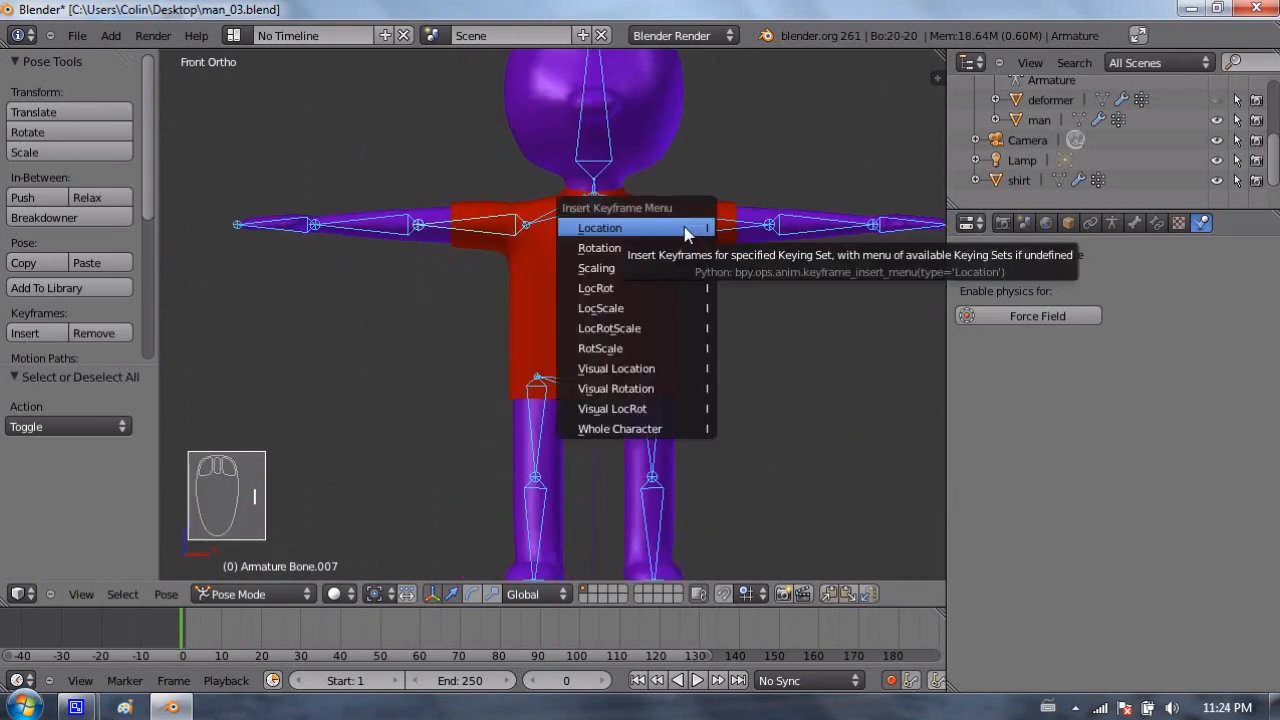
click(603, 248)
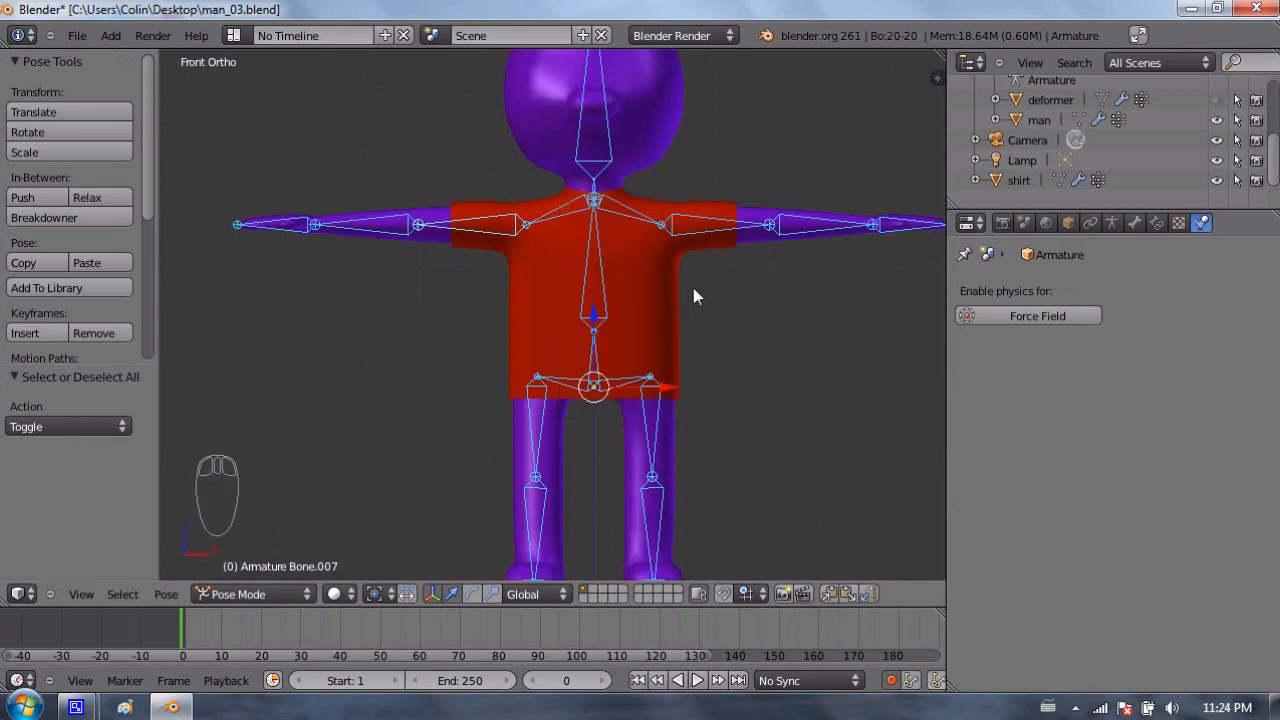
key(i)
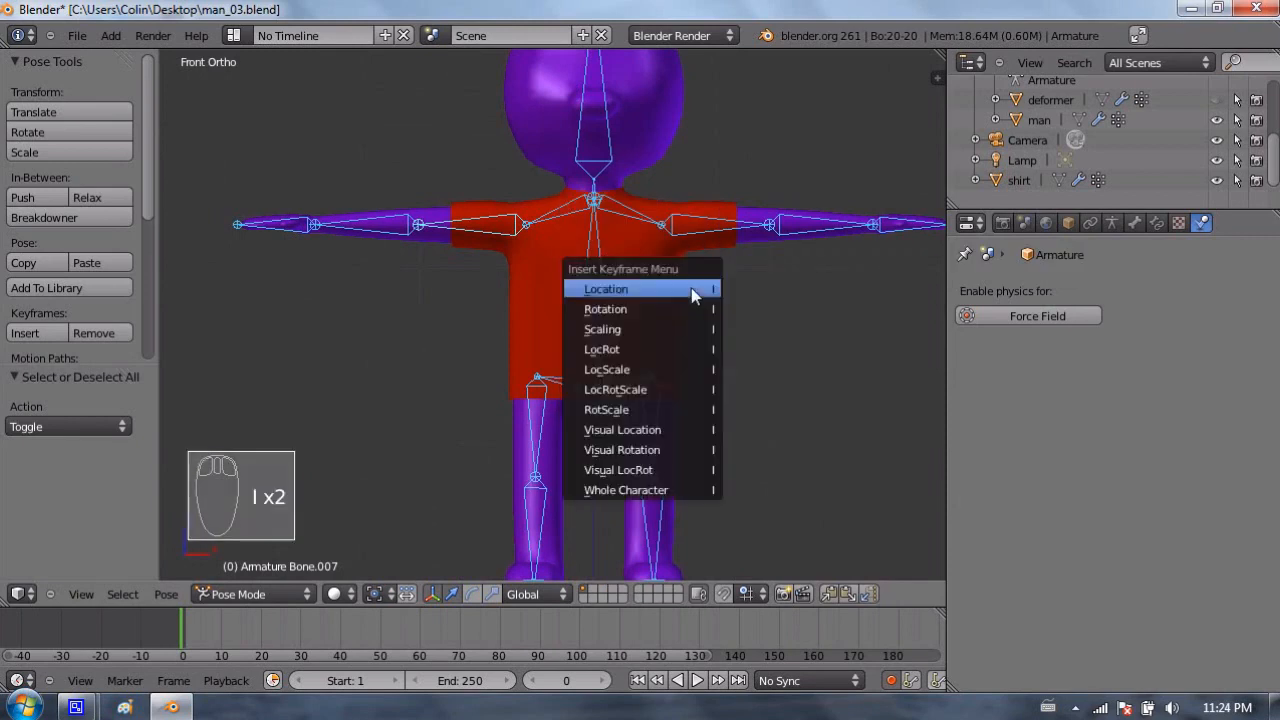
click(655, 391)
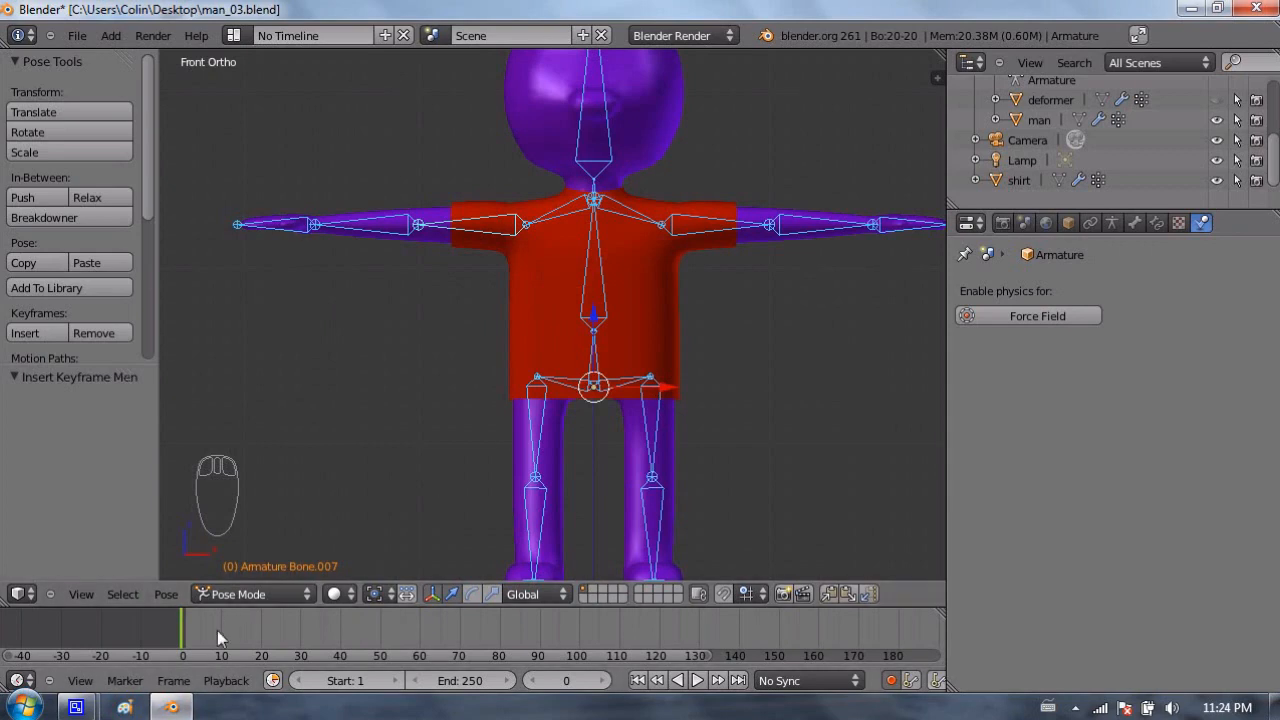
Step: At frame 20, raise both upper arm bones, rotating the man's right by about 48.5° and his left by about -53.4°
drag(255, 634, 260, 632)
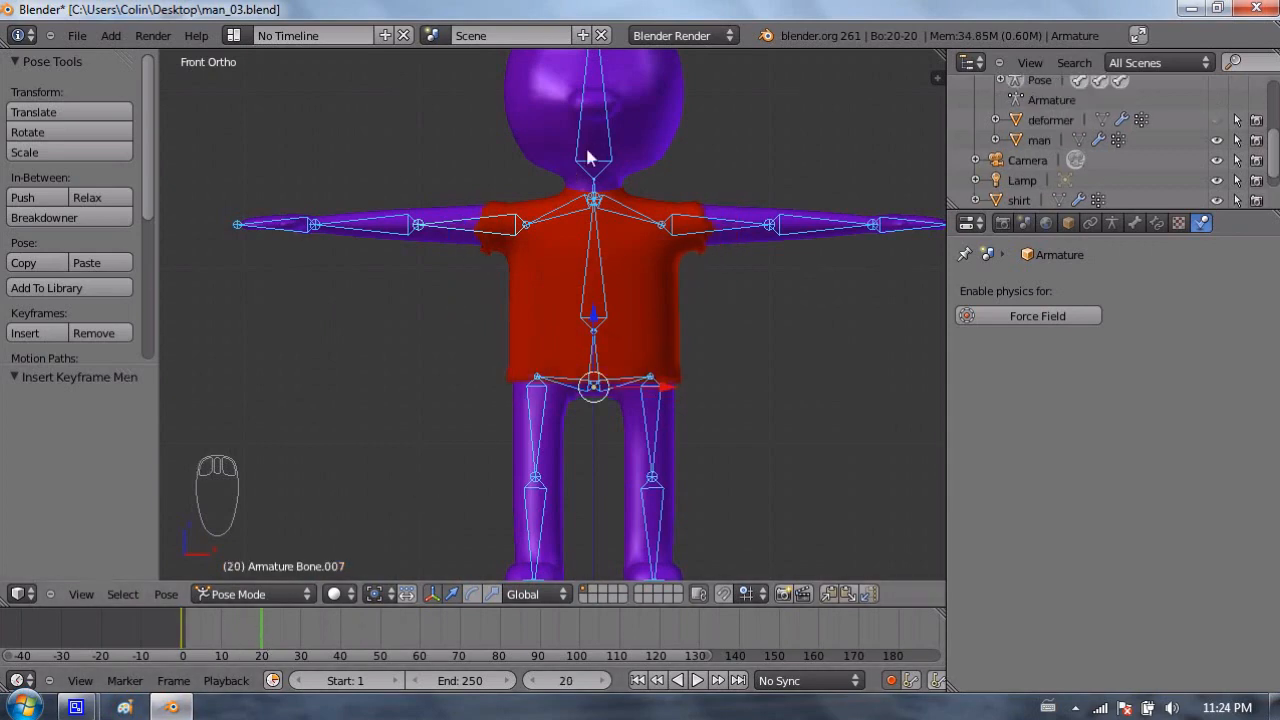
scroll(583, 163, up, 2)
shift+middle_drag(475, 179, 407, 200)
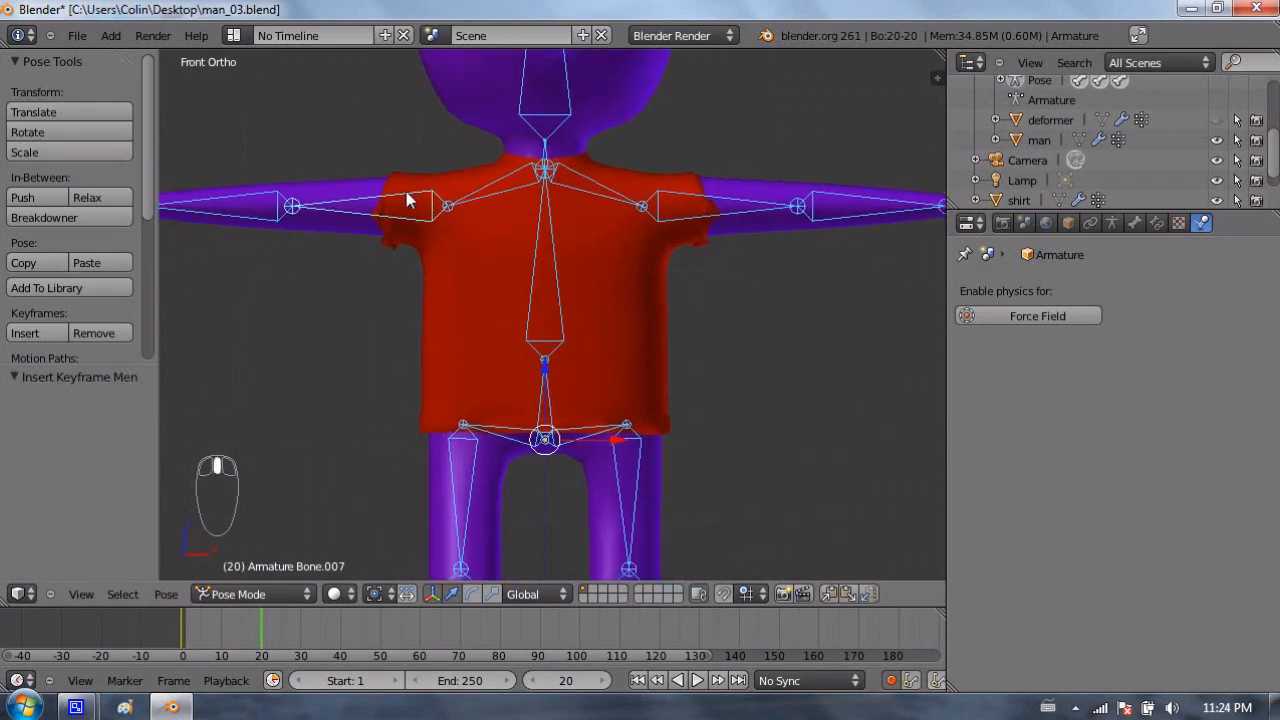
right_click(350, 205)
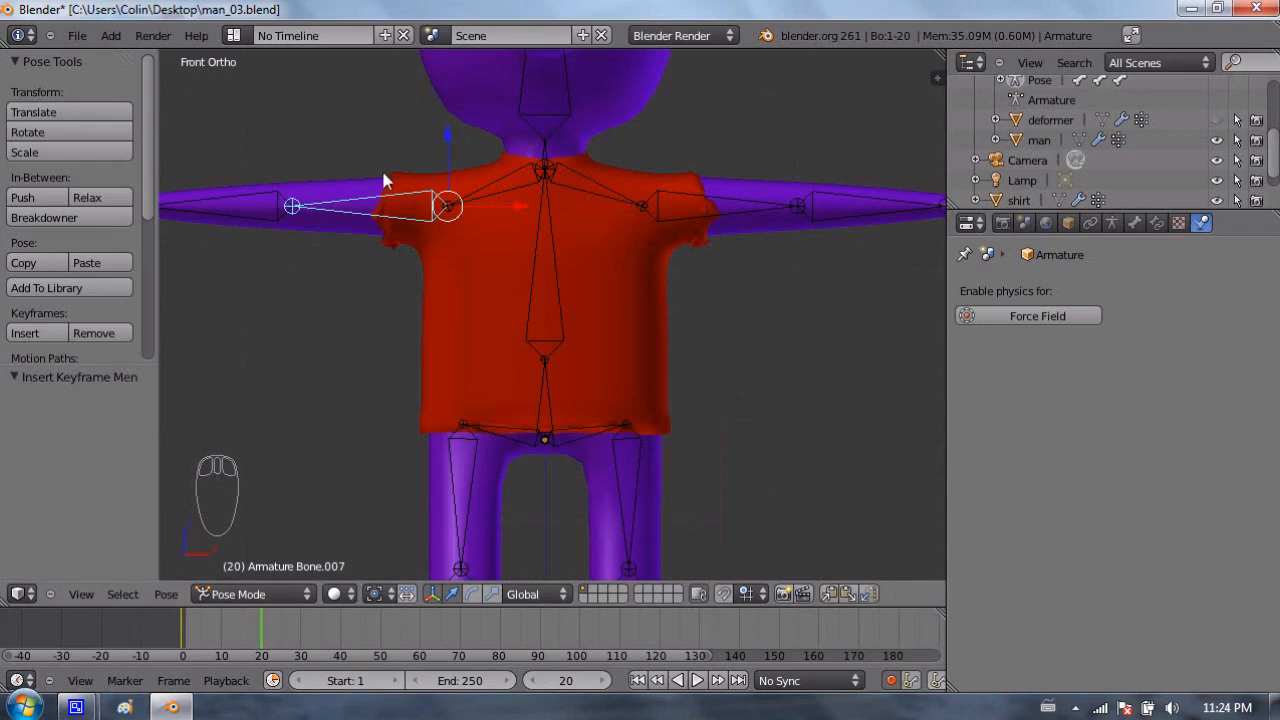
key(r)
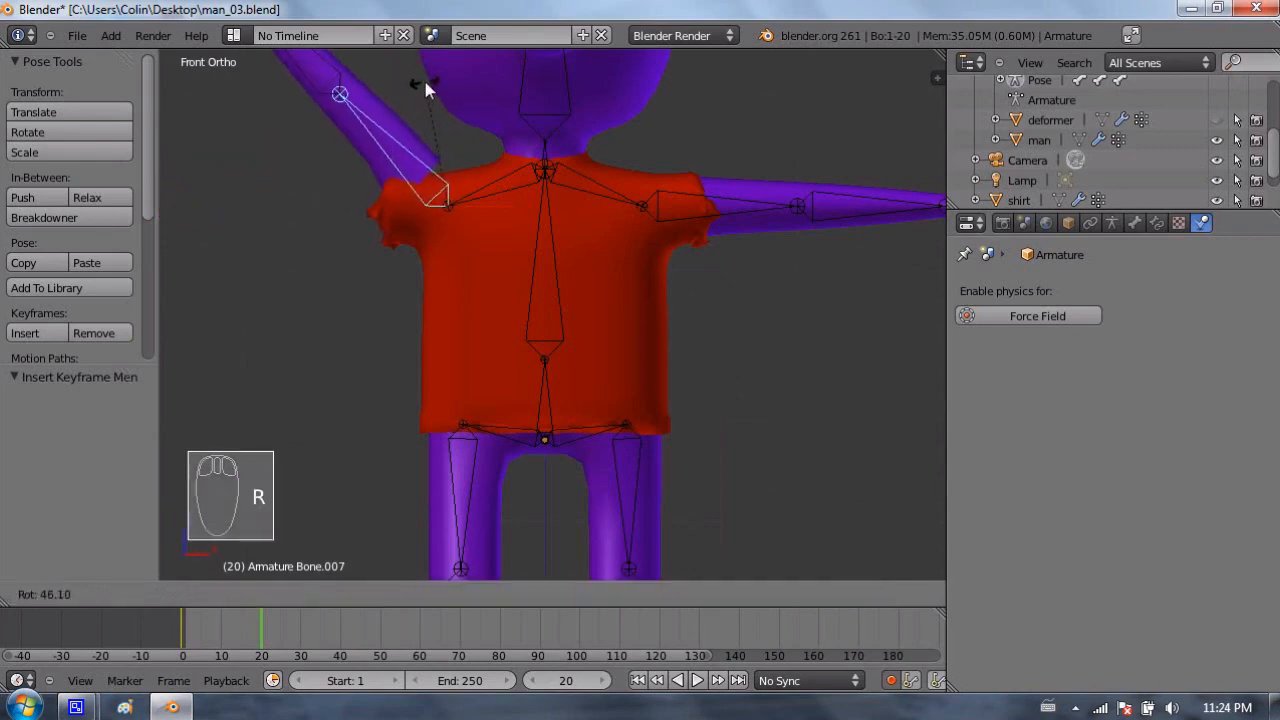
click(461, 157)
right_click(724, 209)
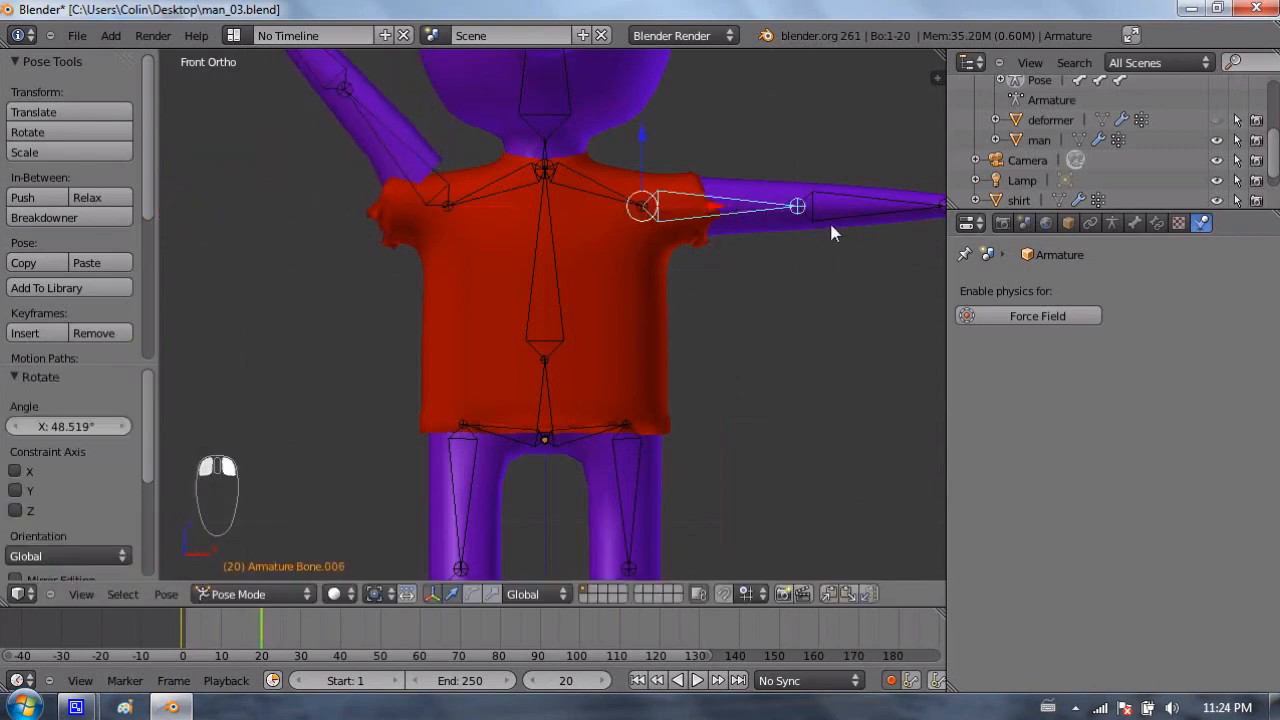
key(r)
click(768, 84)
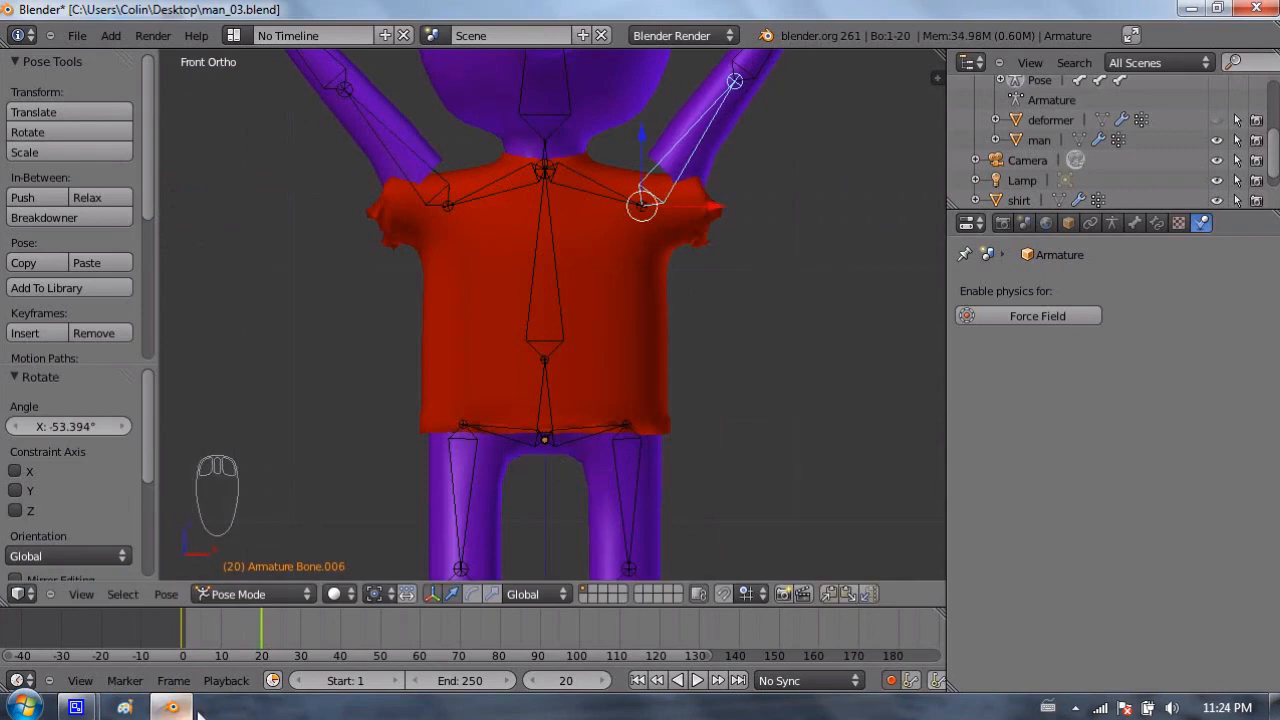
Step: At frame 40, lower both upper arm bones, rotating the man's left by about 98.1° and his right by about -99.3°
click(341, 628)
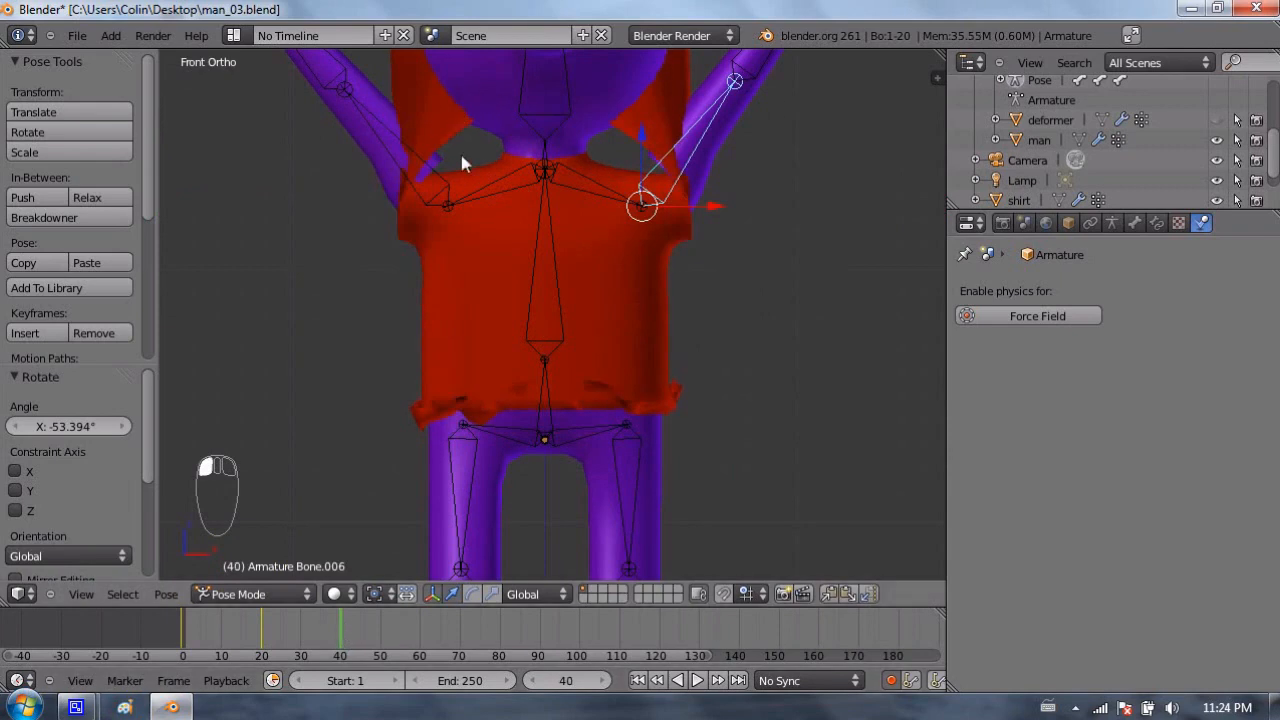
key(r)
key(r)
key(r)
click(810, 482)
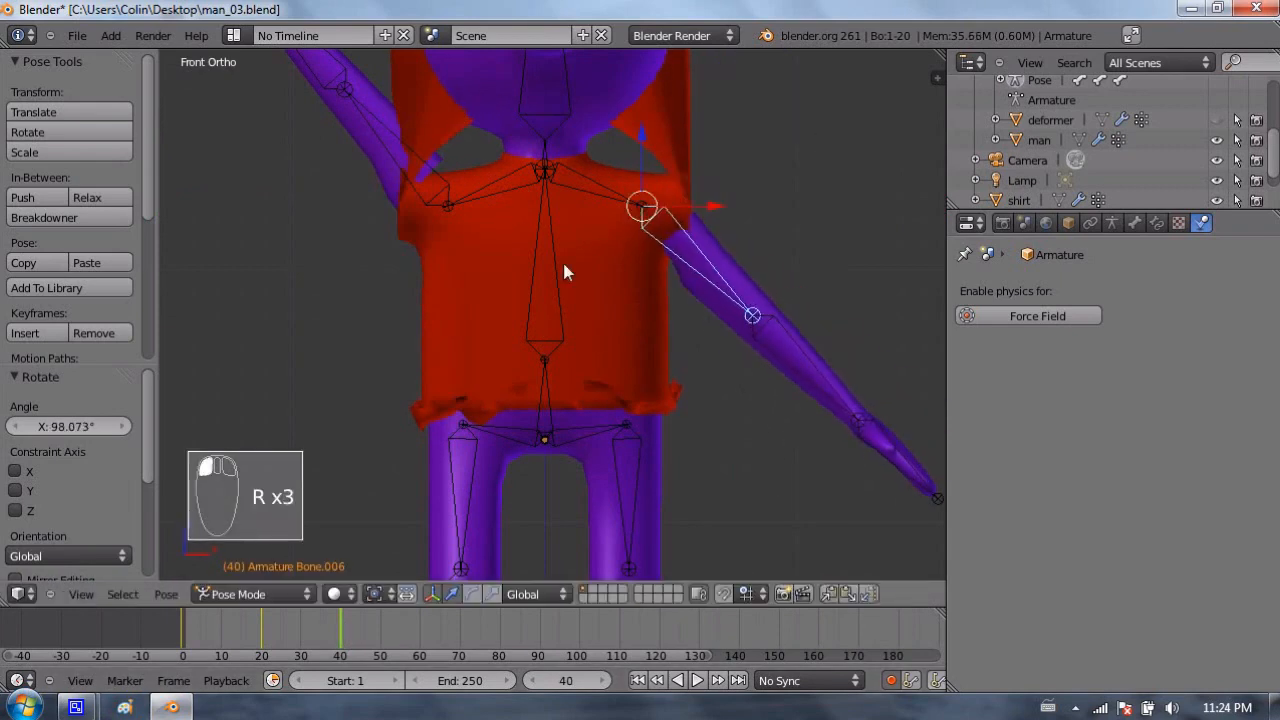
right_click(363, 163)
key(r)
key(r)
key(r)
key(r)
click(316, 240)
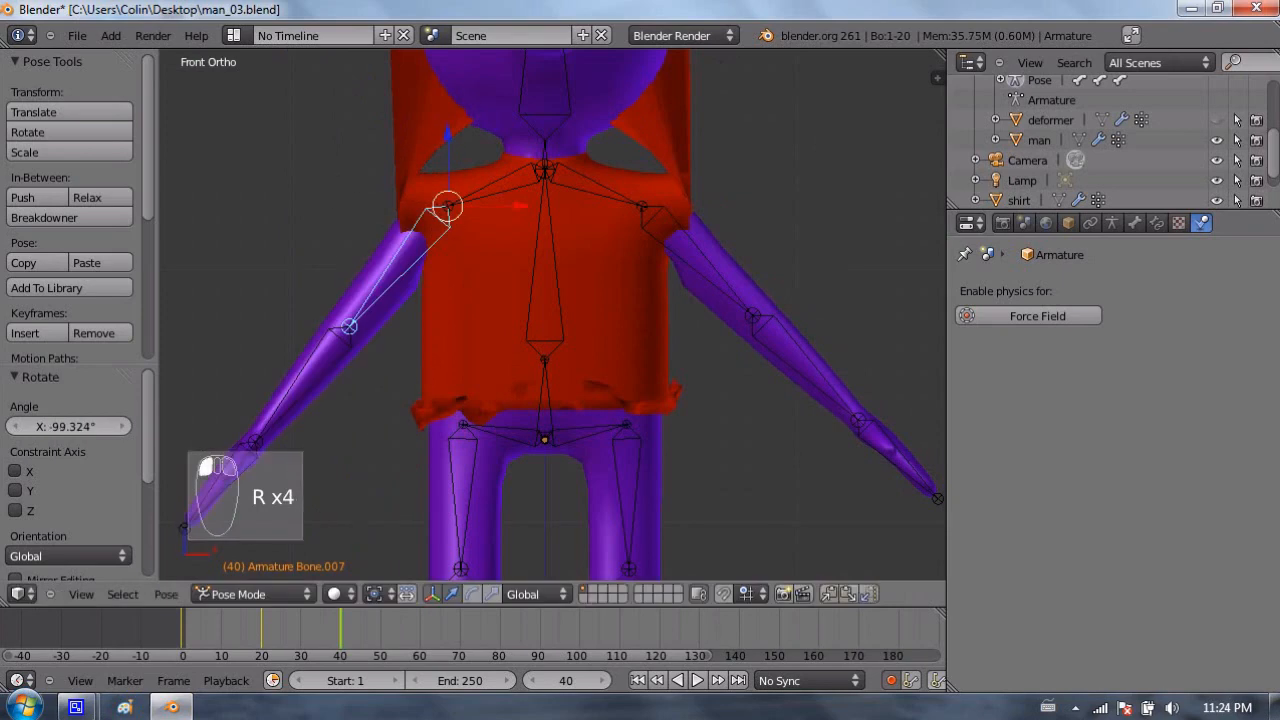
Step: At frame 60, raise both upper arm bones again, rotating the man's right by about 97.7° and his left by about -88.5°
click(419, 627)
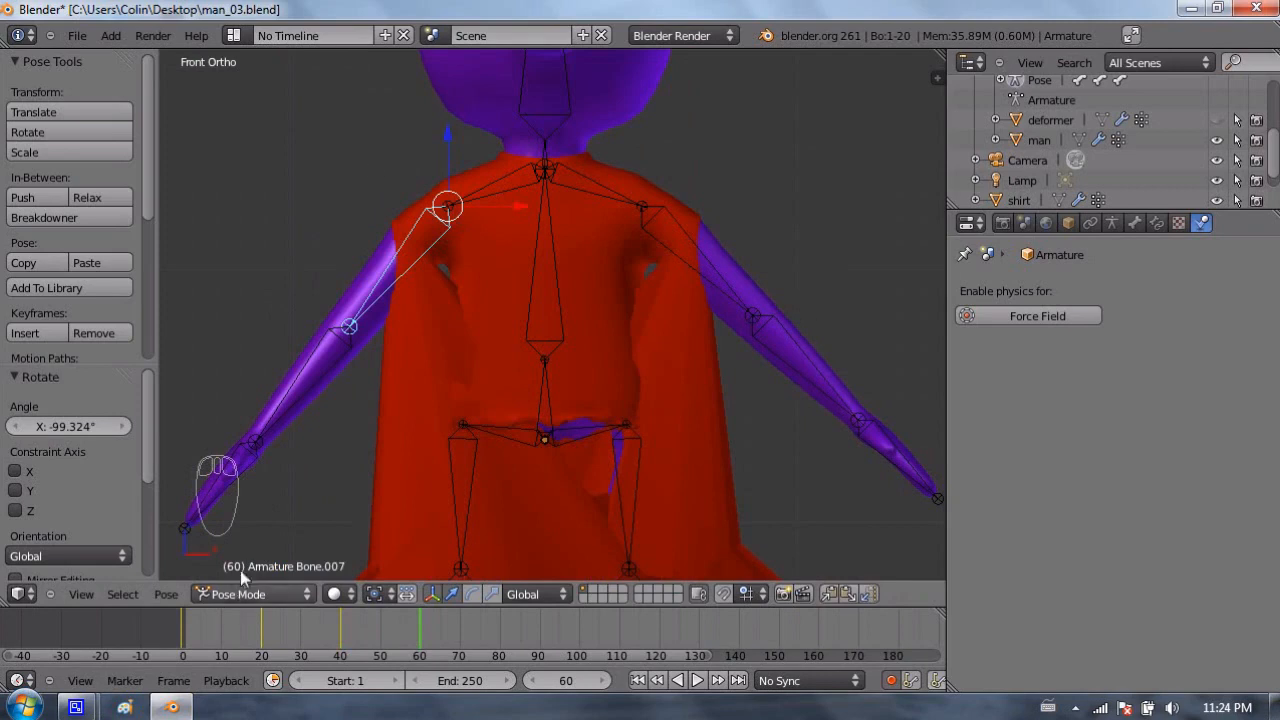
key(r)
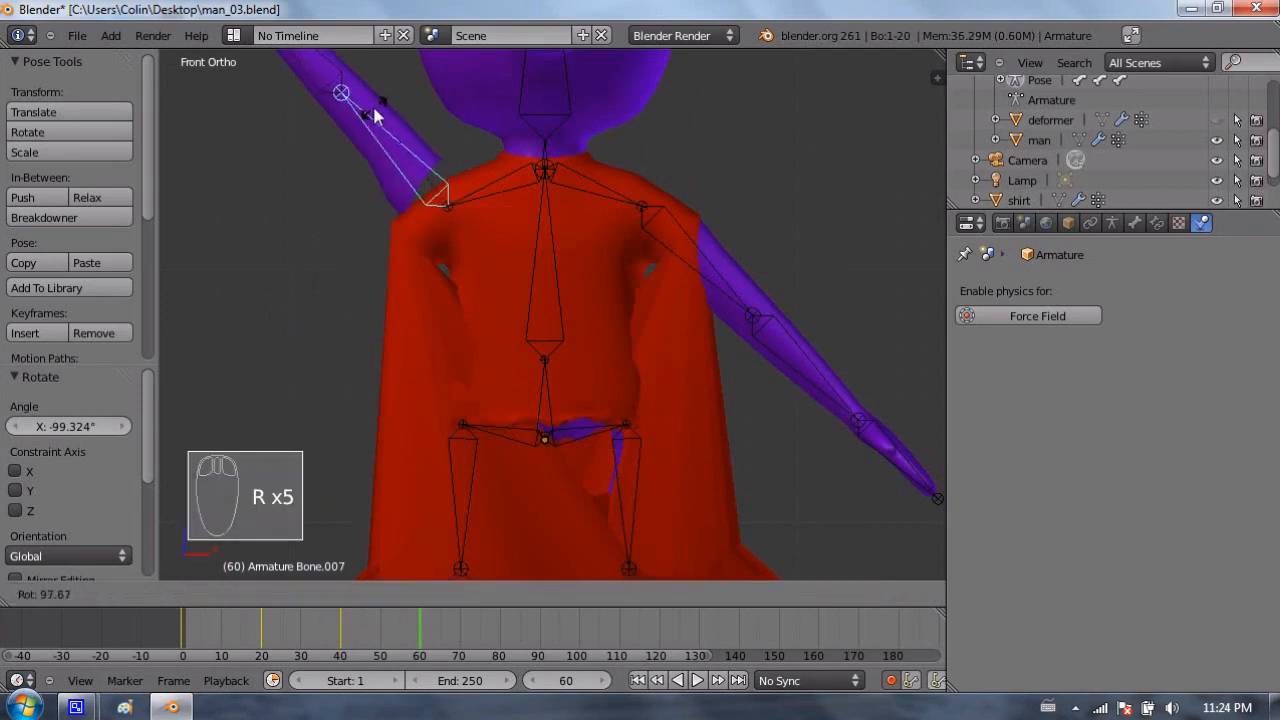
click(372, 103)
right_click(705, 258)
key(r)
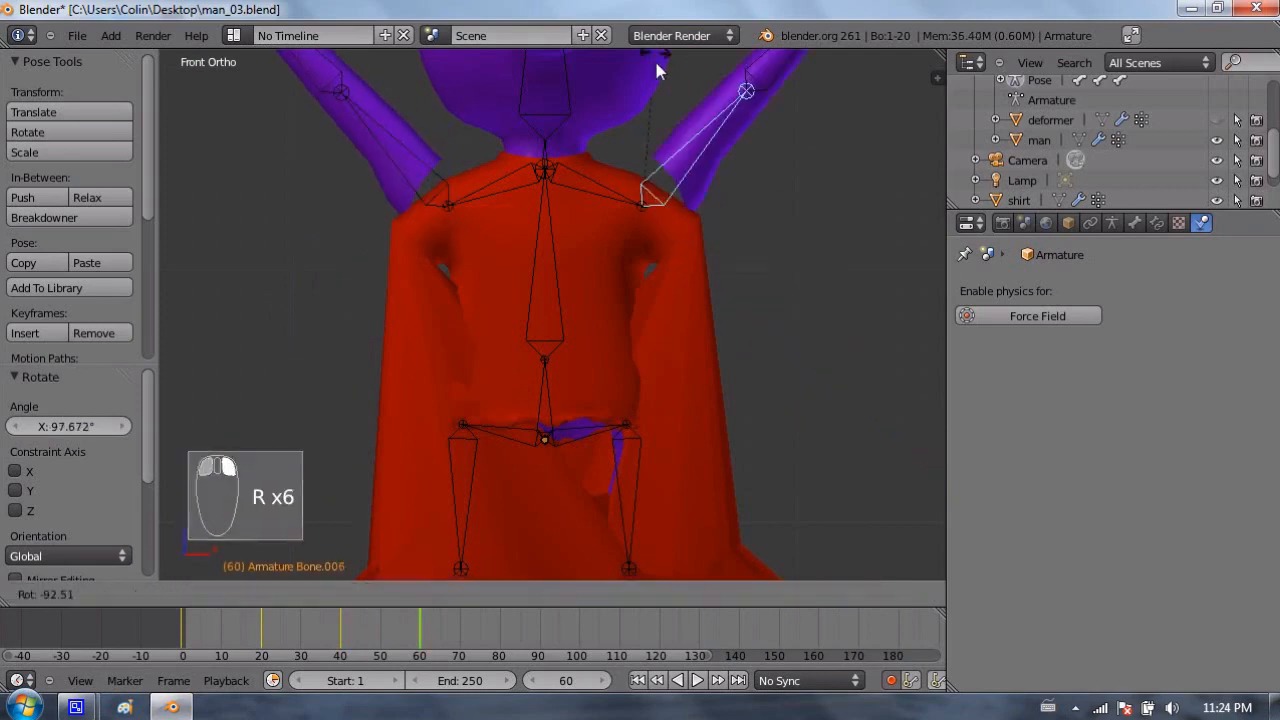
click(666, 74)
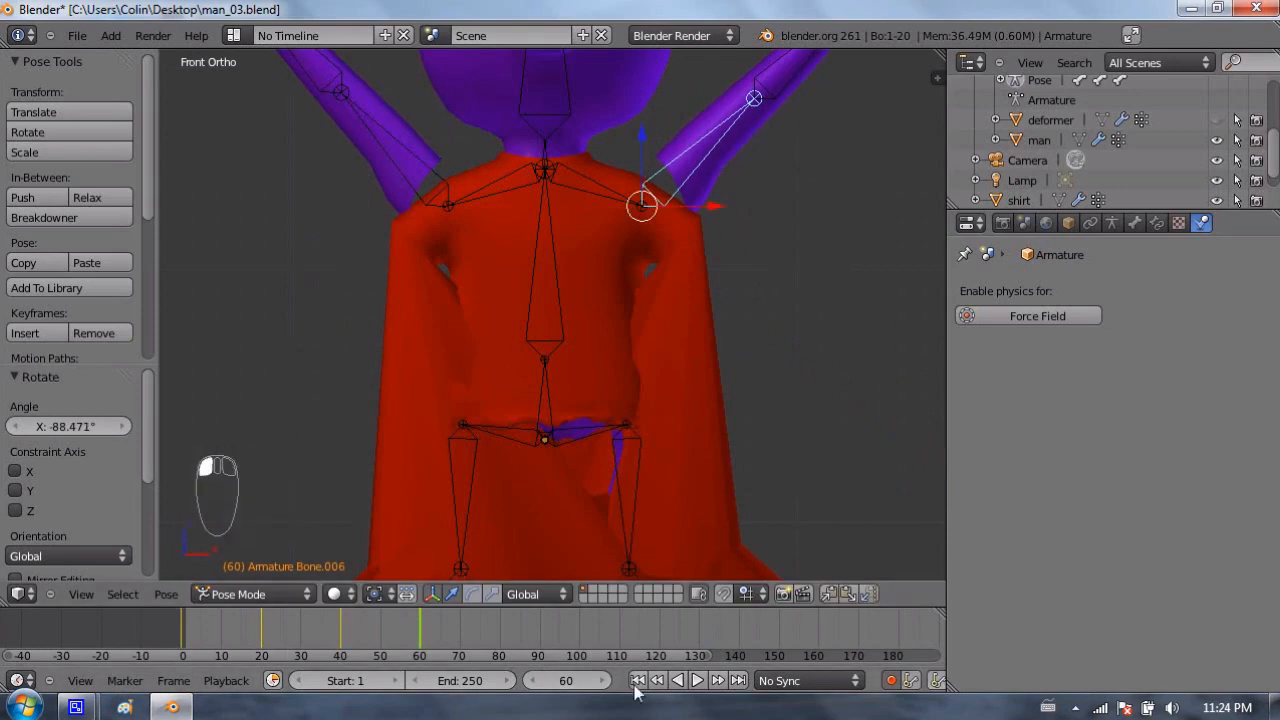
Step: Save the file and play the animation from the first frame to calculate the shirt's cloth simulation through the arm movements
click(891, 681)
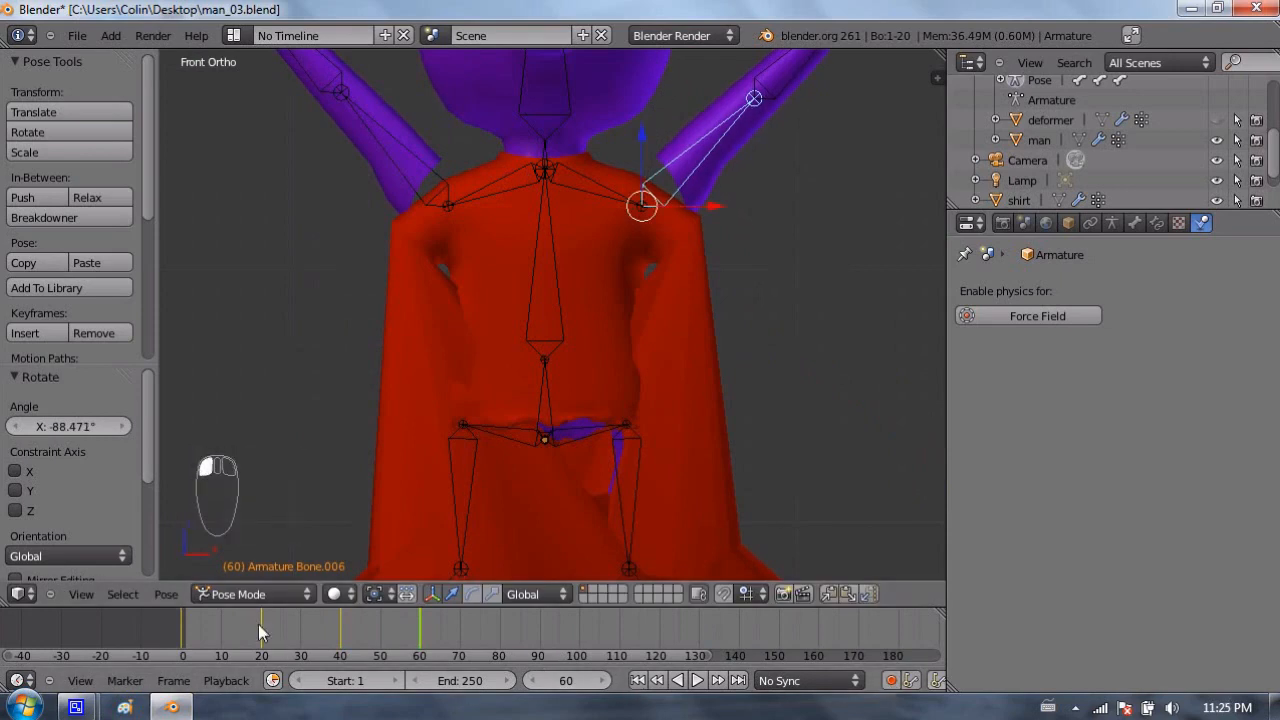
click(637, 680)
key(ctrl+s)
click(586, 297)
key(alt+a)
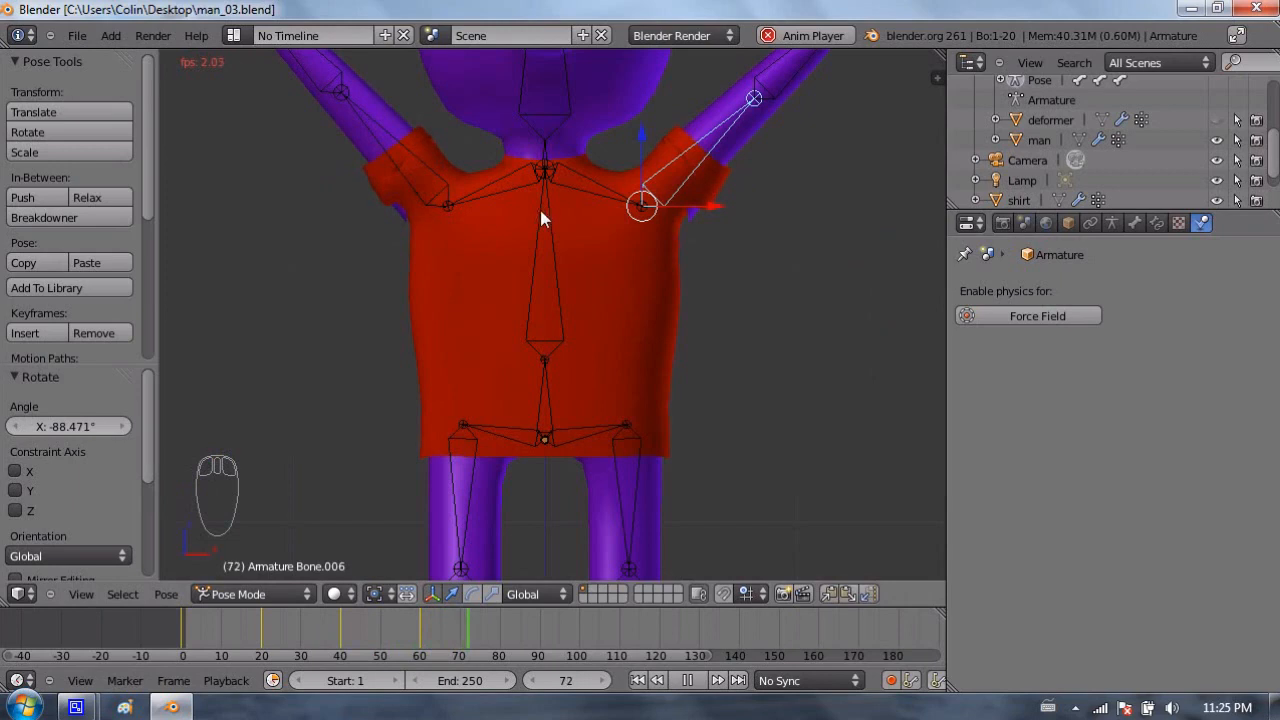
key(Escape)
Step: Bake the shirt's cloth simulation from its current cache
right_click(443, 257)
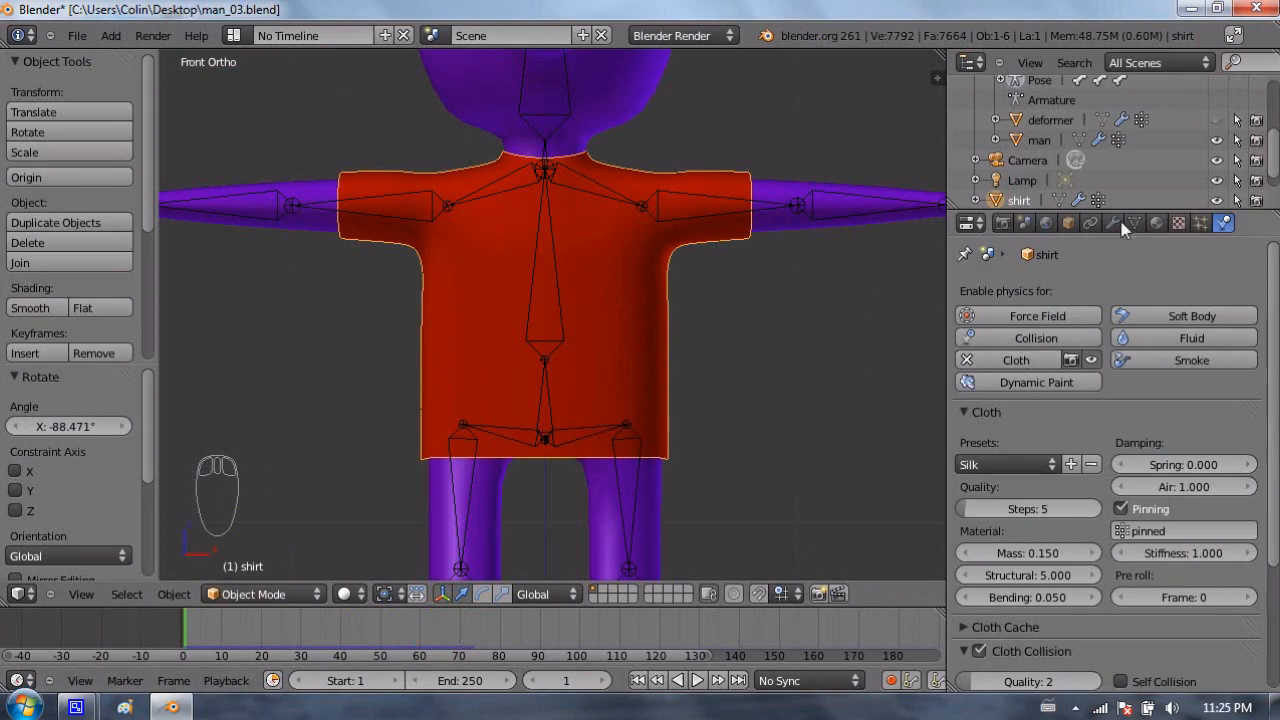
scroll(1008, 426, down, 4)
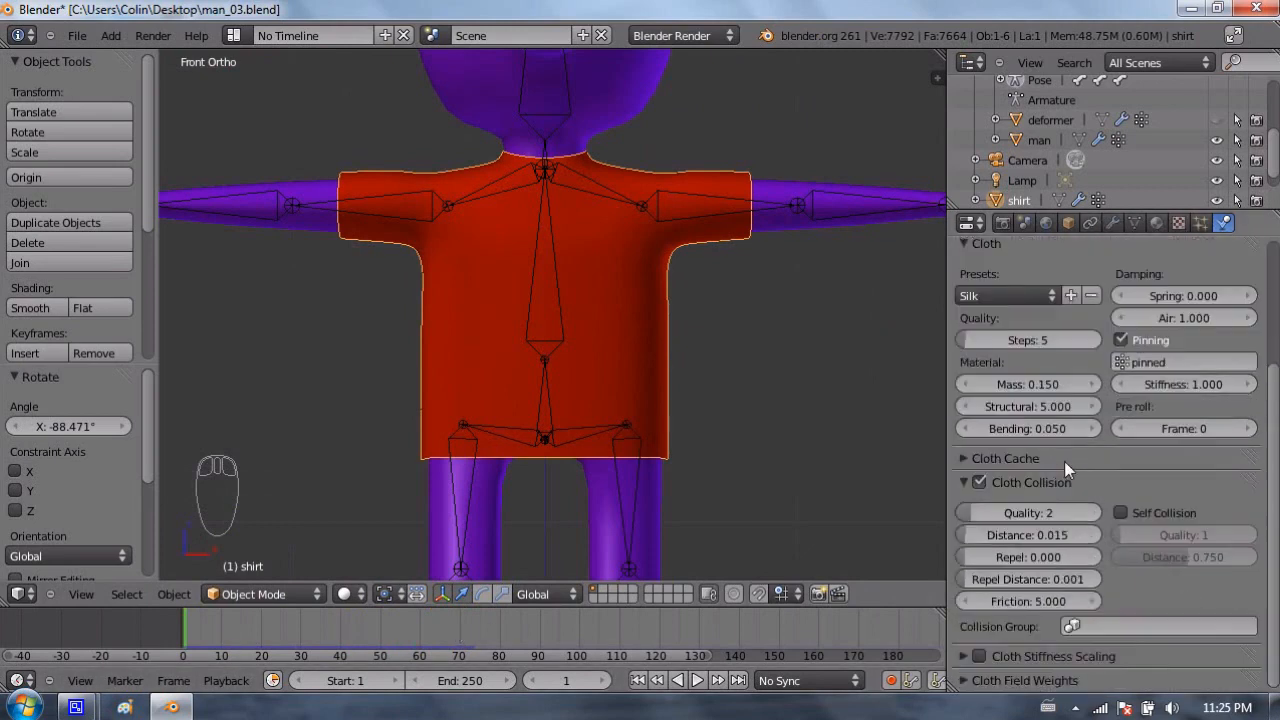
click(962, 458)
scroll(1030, 518, down, 6)
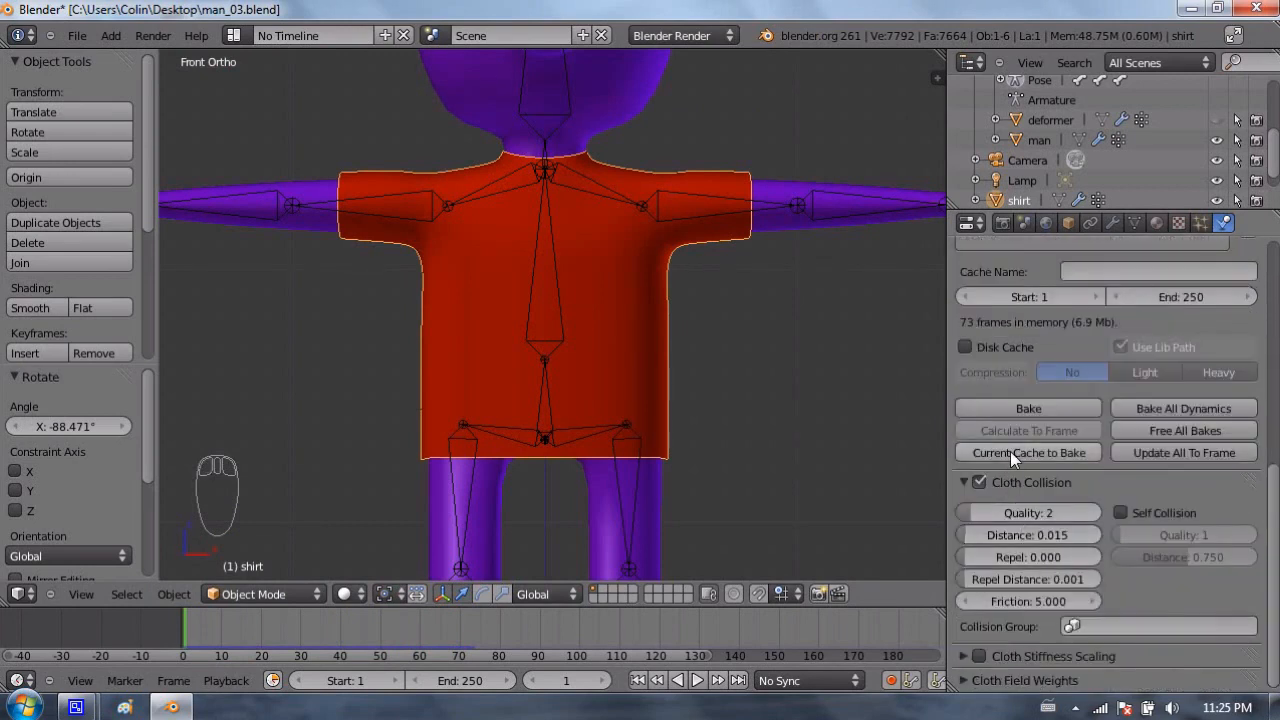
click(1008, 451)
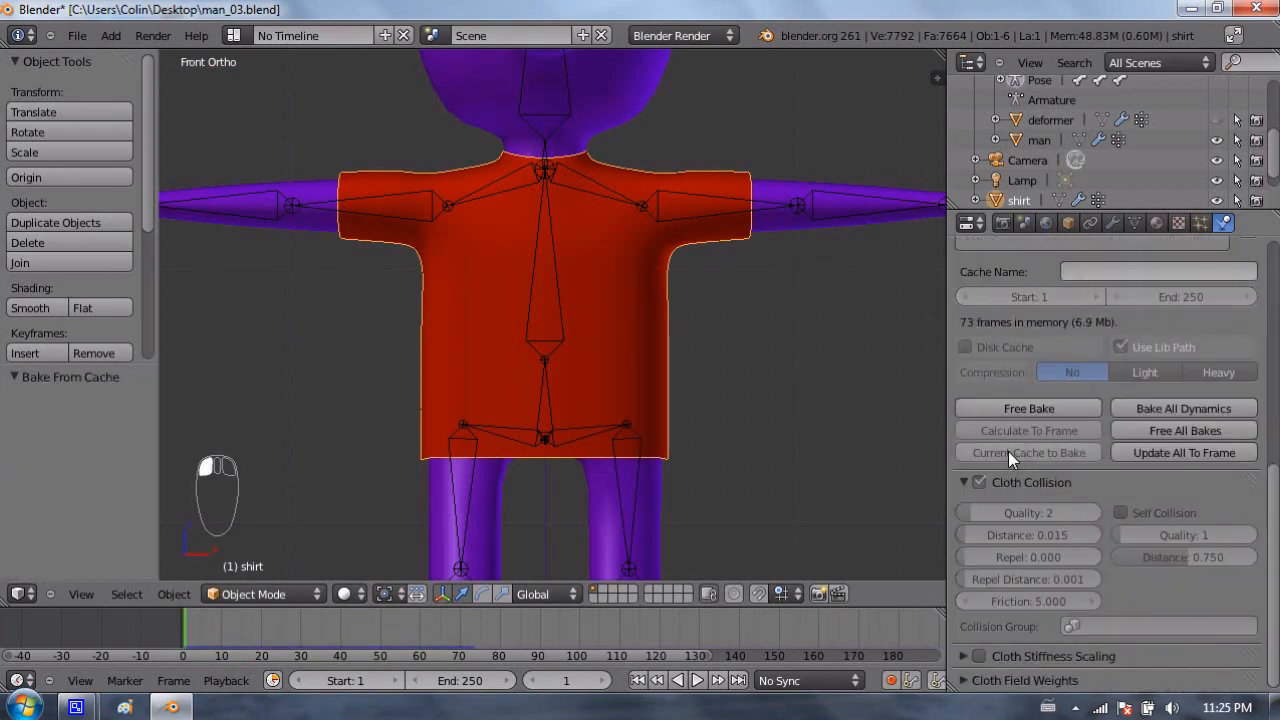
Step: Go to frame 11 and add a Solidify modifier to the shirt
mouse_move(240, 625)
mouse_down()
mouse_move(297, 625)
mouse_move(226, 626)
mouse_up()
scroll(717, 207, up, 1)
middle_drag(736, 215, 337, 227)
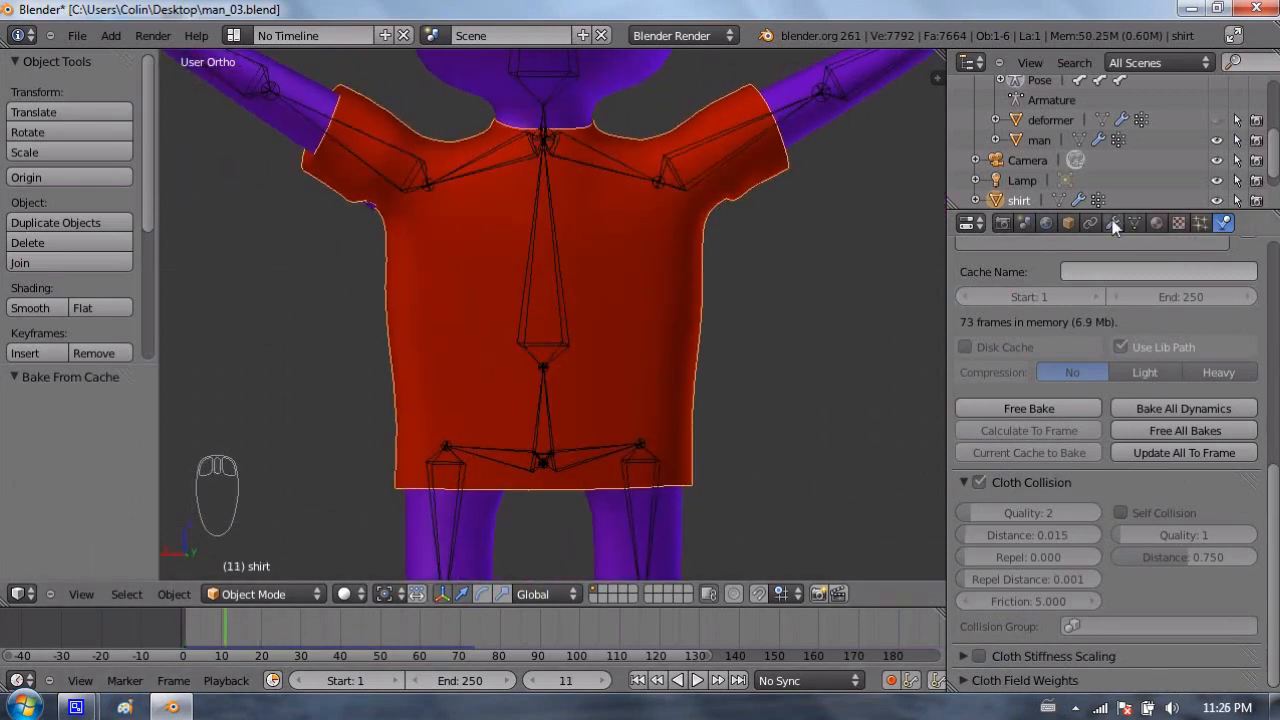
click(1113, 222)
click(1055, 313)
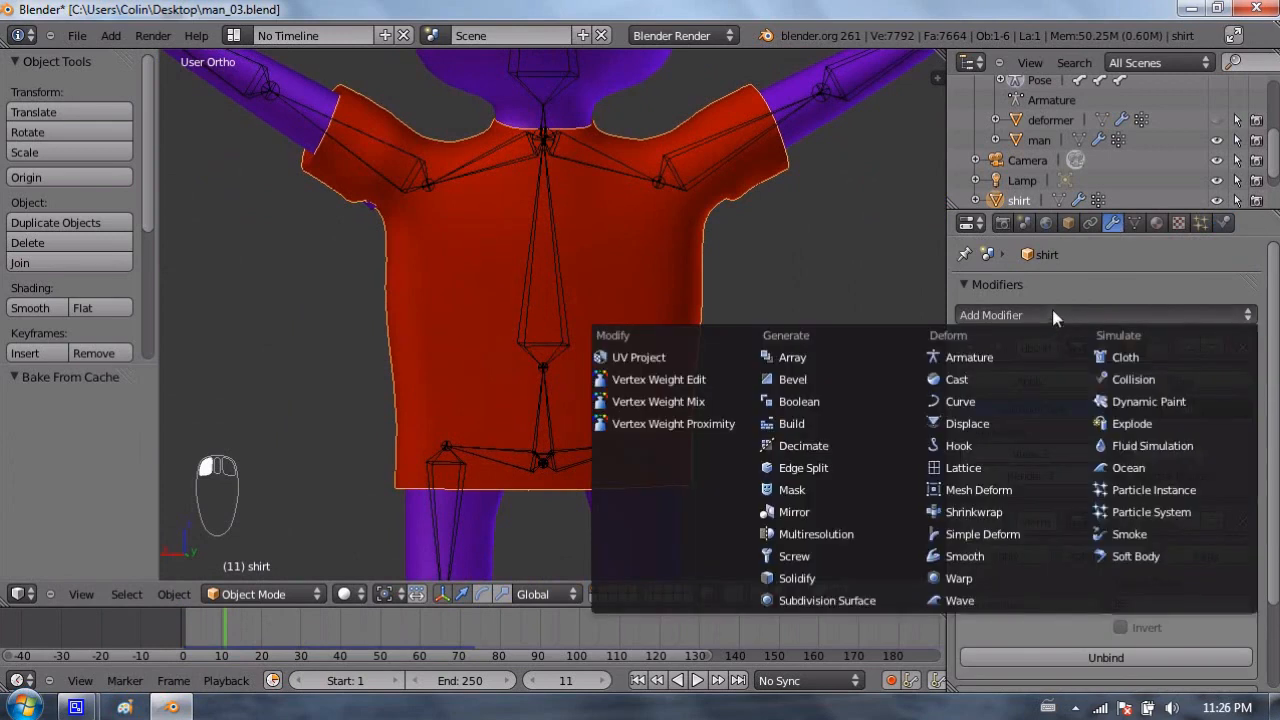
click(811, 577)
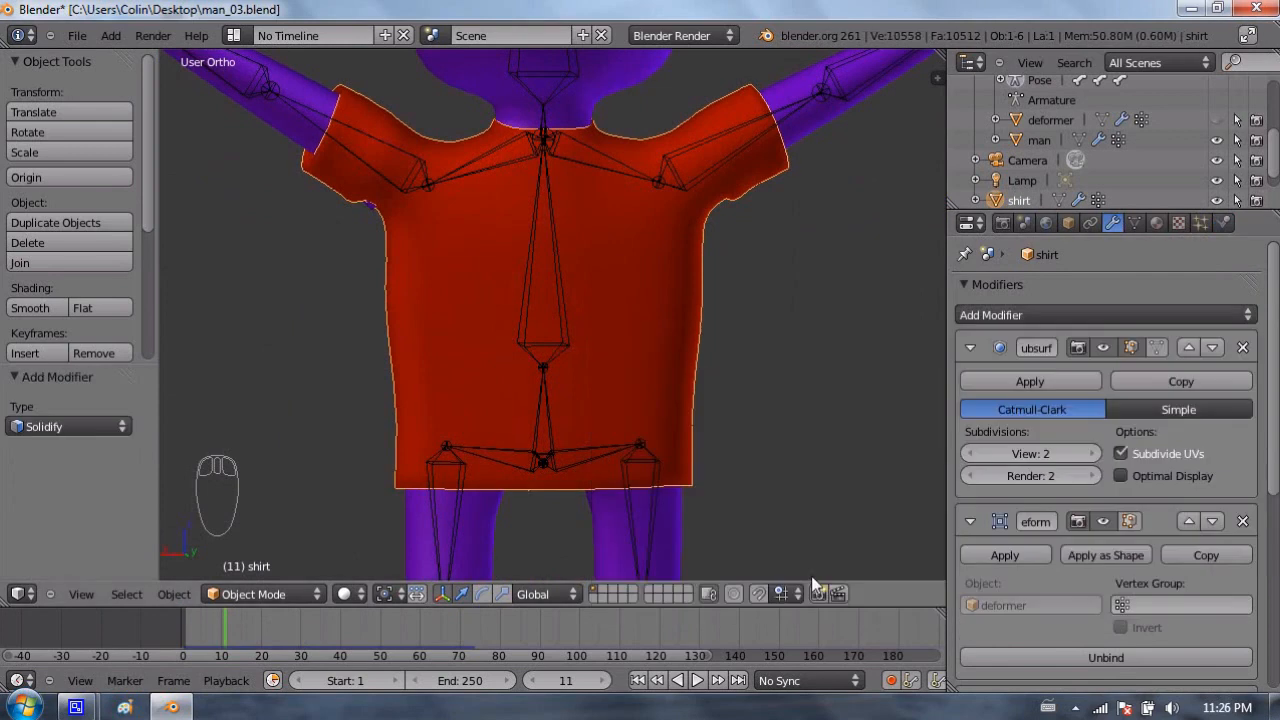
middle_drag(580, 417, 760, 381)
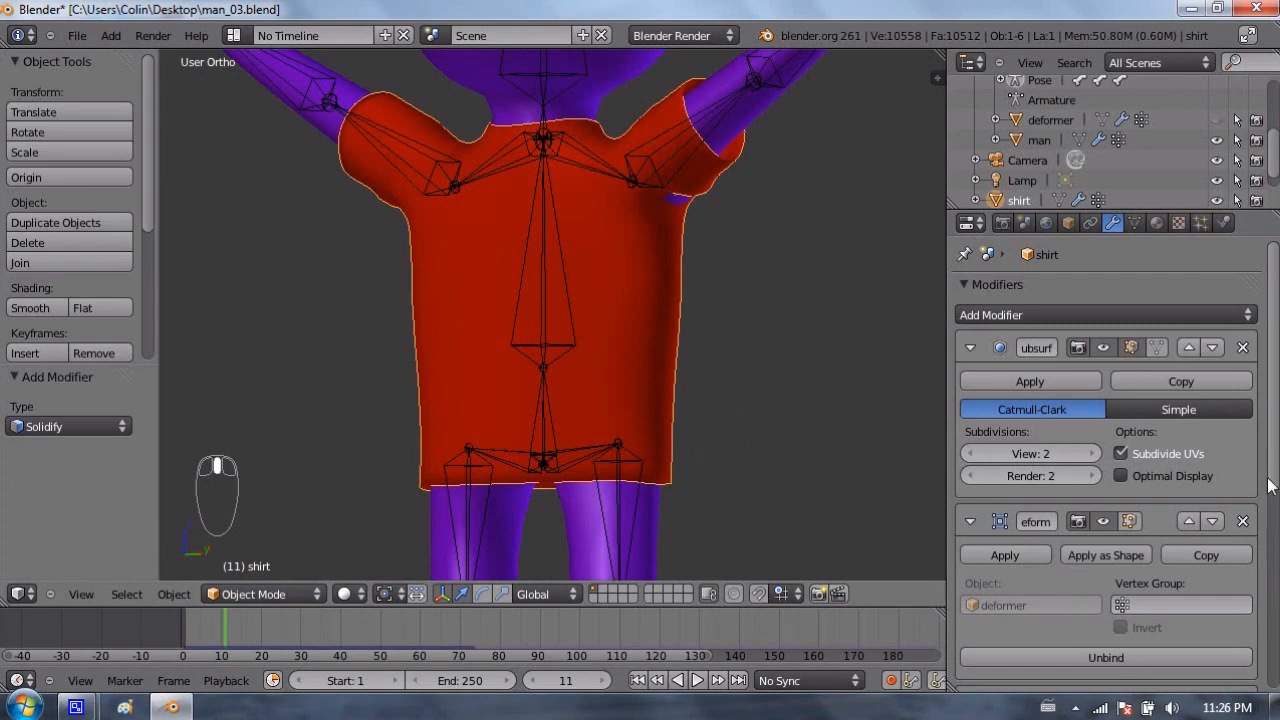
Step: Set the Solidify modifier's offset to 1 and its thickness to about 0.0825, checking the shirt's coverage at frame 20
drag(1272, 490, 1272, 700)
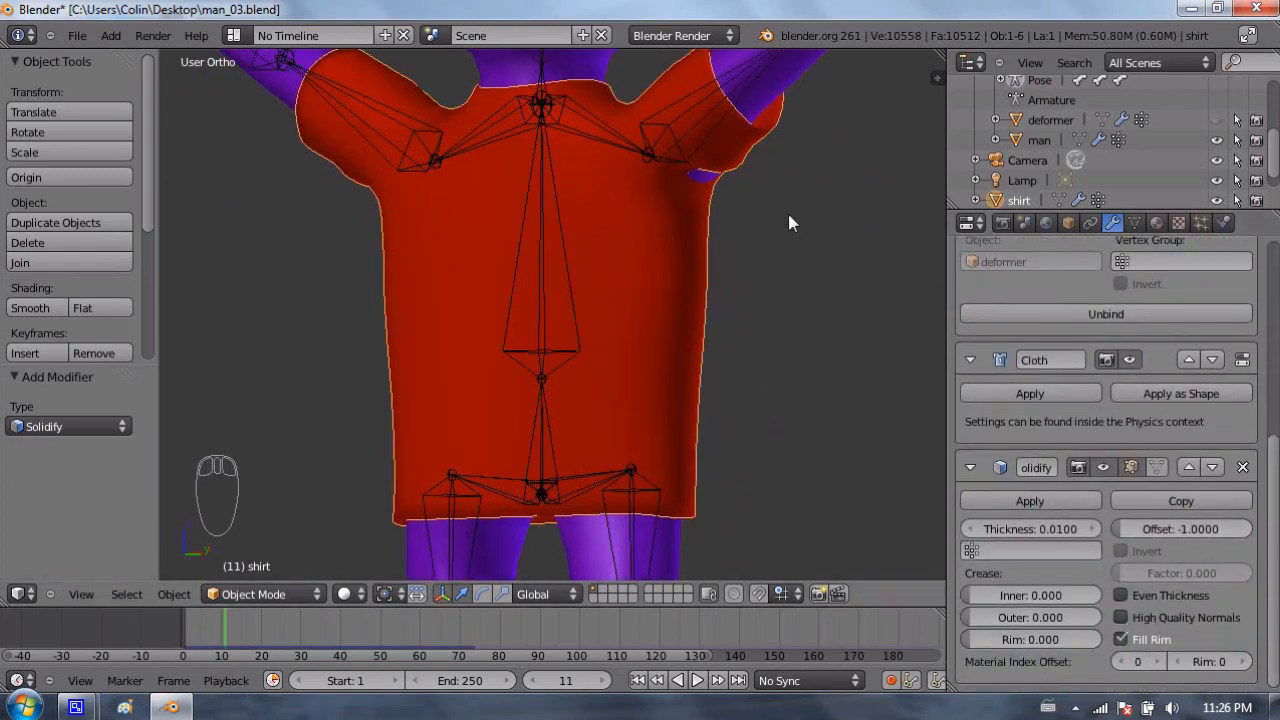
drag(1130, 530, 1157, 525)
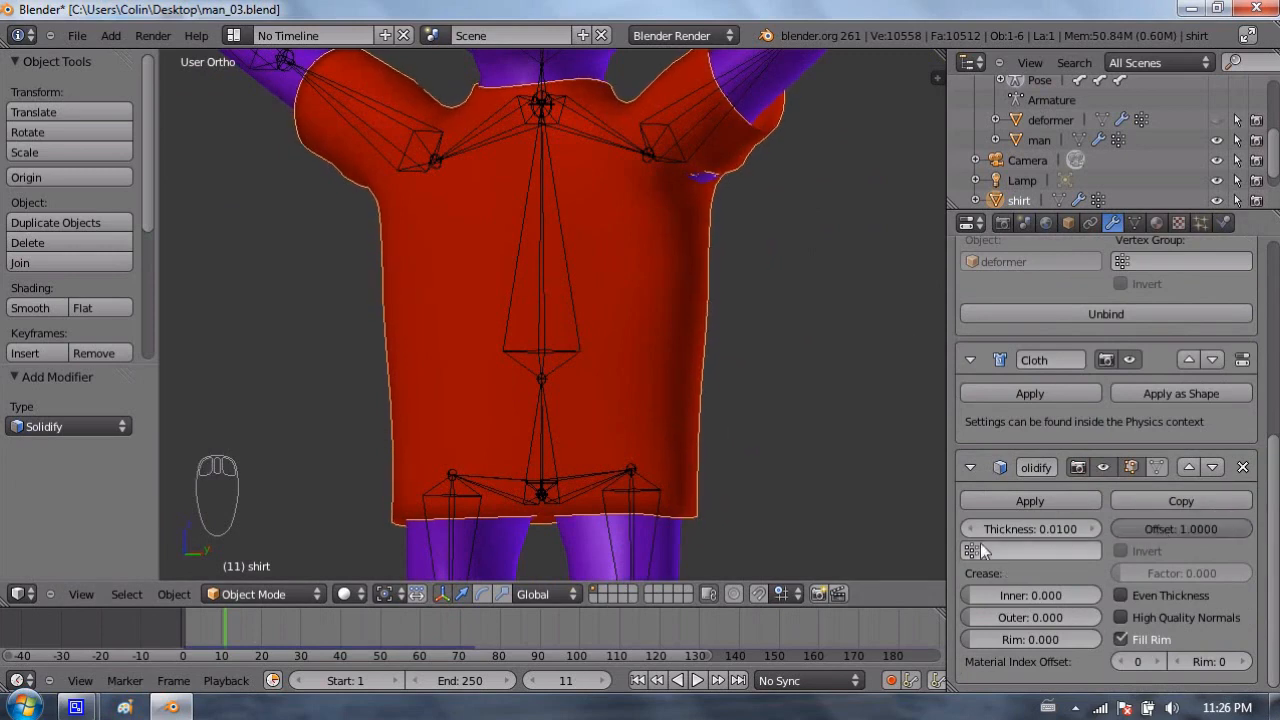
drag(992, 530, 1033, 528)
scroll(690, 370, down, 3)
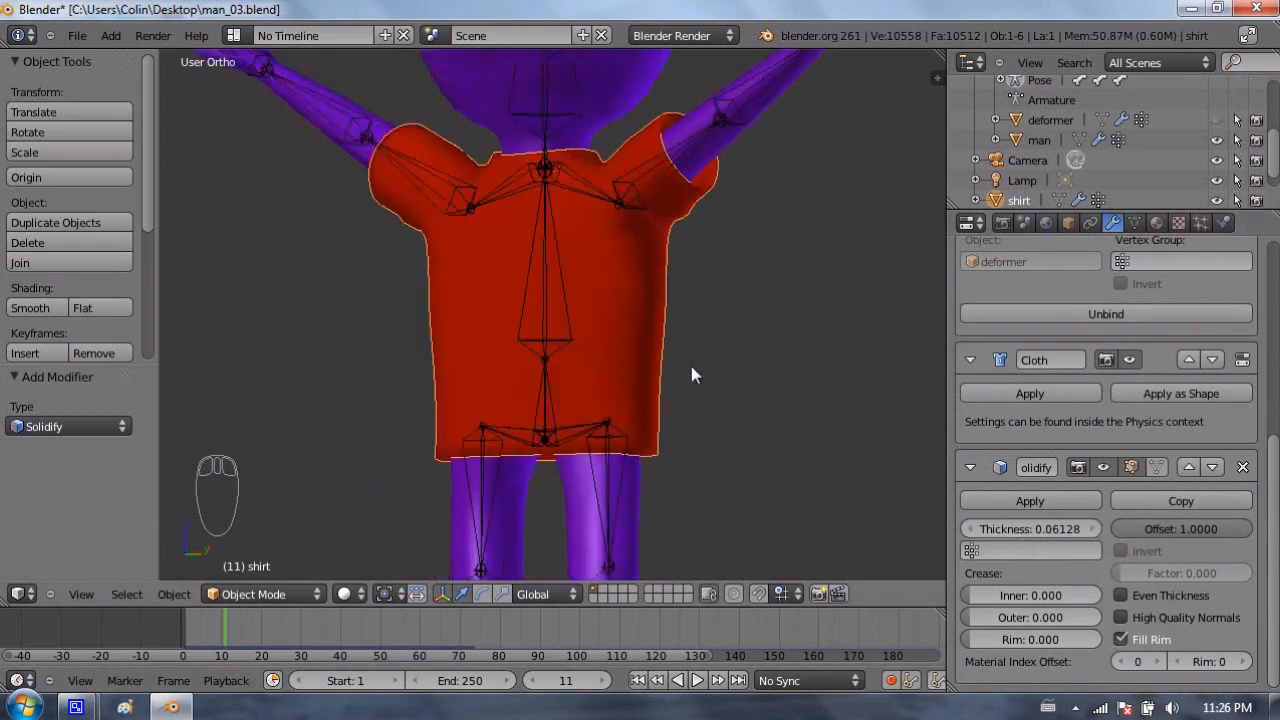
drag(214, 628, 260, 622)
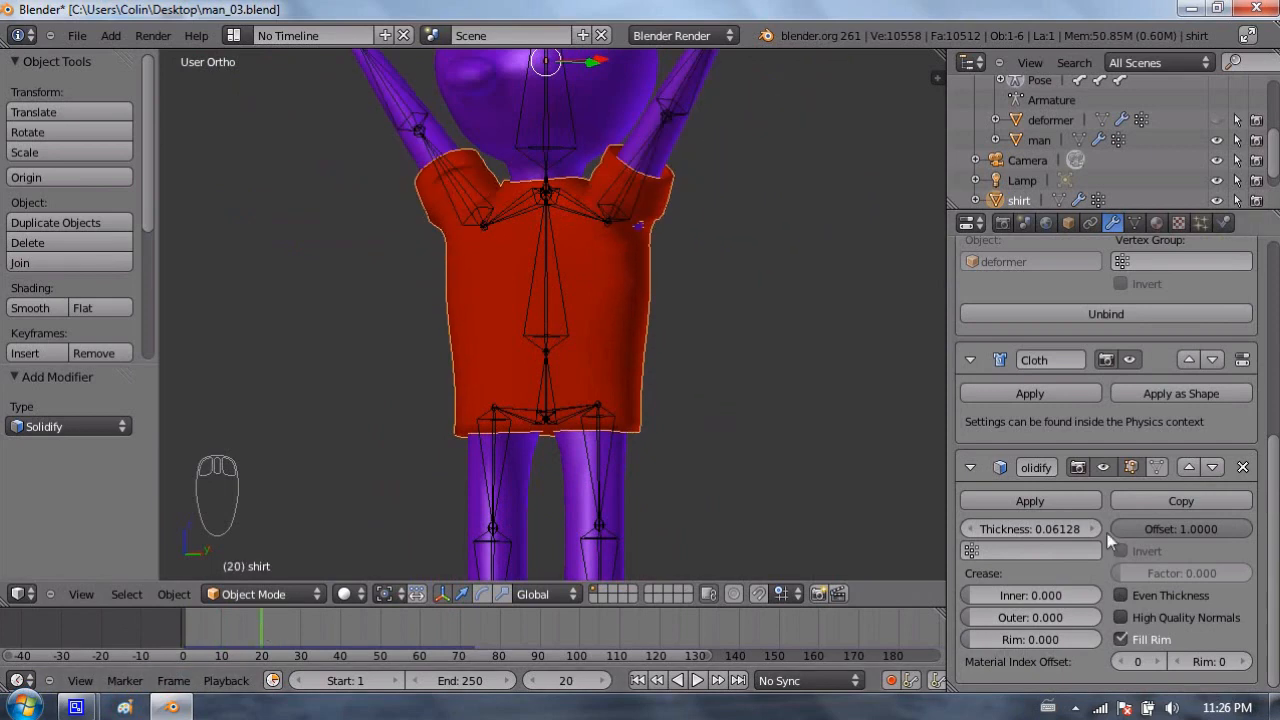
mouse_move(1055, 533)
mouse_down()
mouse_move(1086, 535)
mouse_move(1065, 532)
mouse_up()
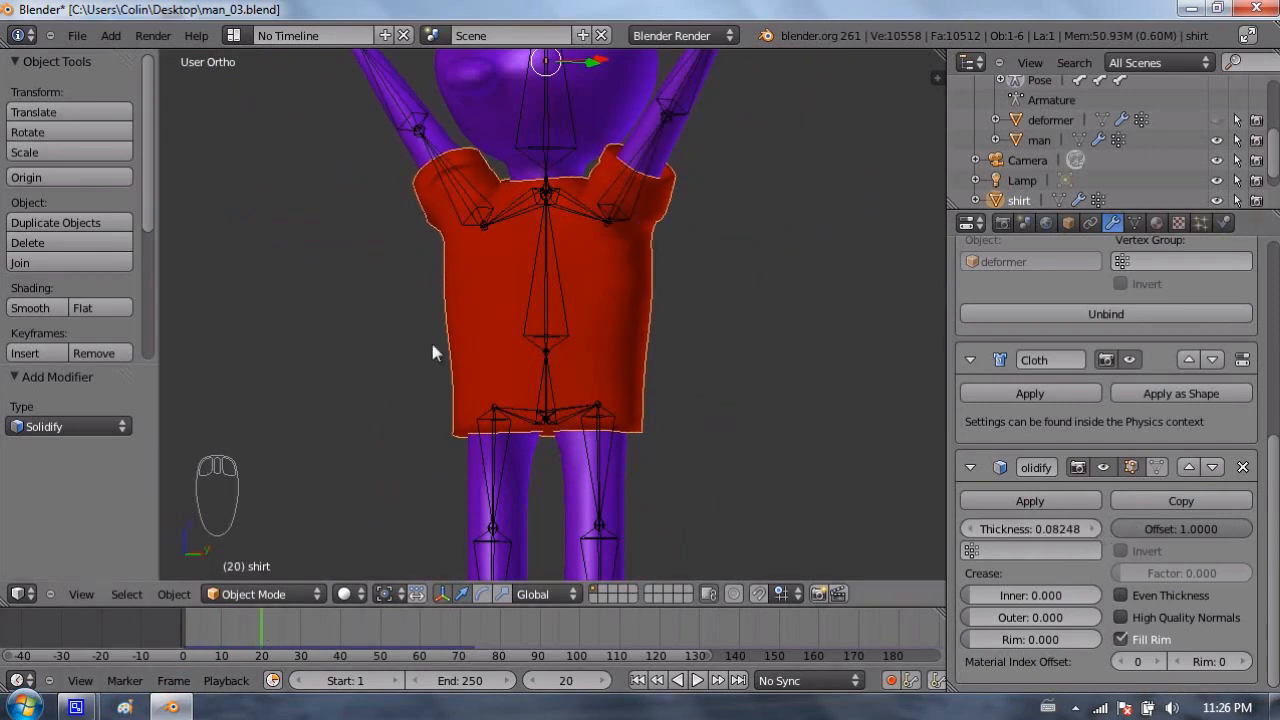
Step: Play the animation from frame 0 to examine how the thickened shirt follows the raised and lowered arms
drag(252, 641, 182, 620)
key(alt+a)
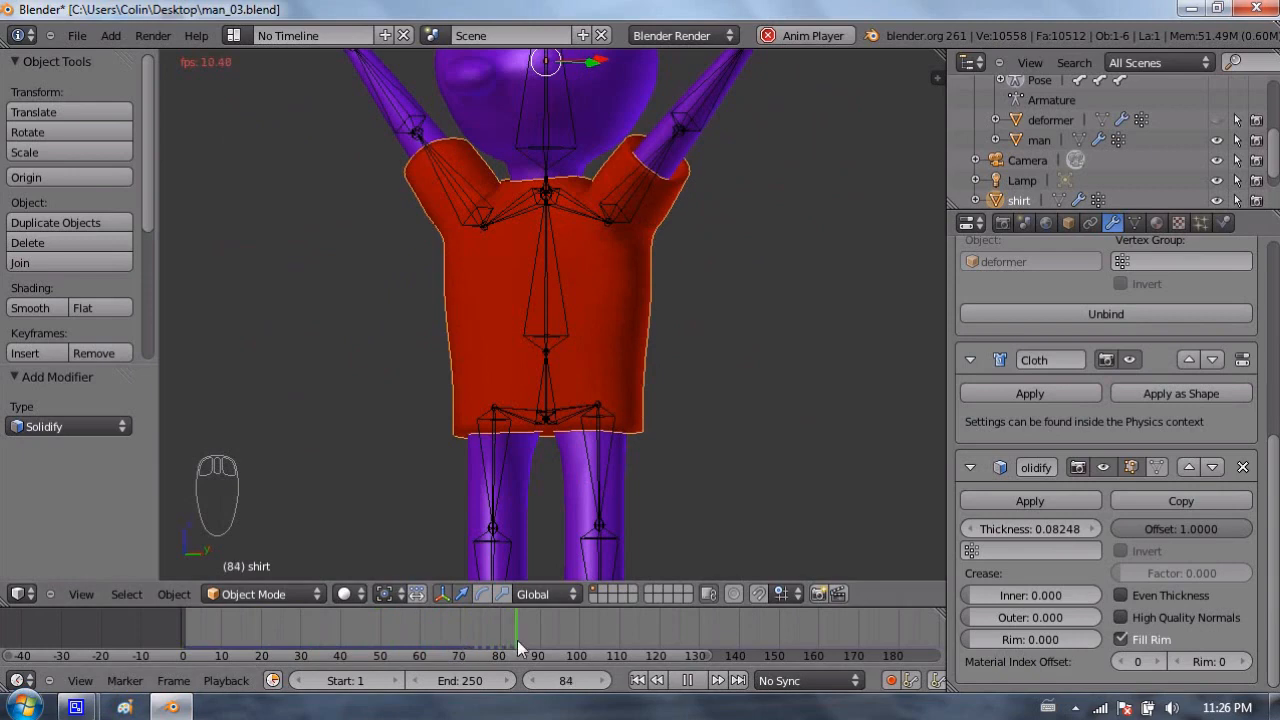
key(Escape)
Step: Set the animation's end frame to 70 and play the shortened range
click(460, 683)
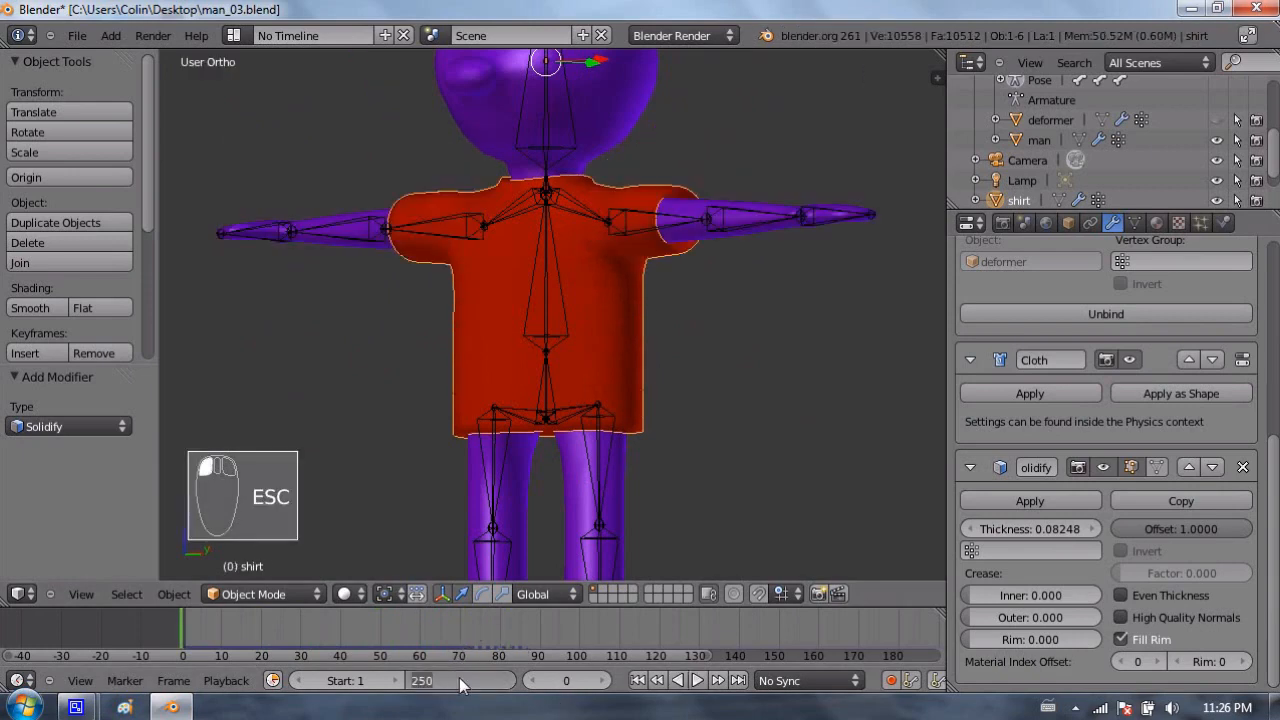
text(70)
key(Return)
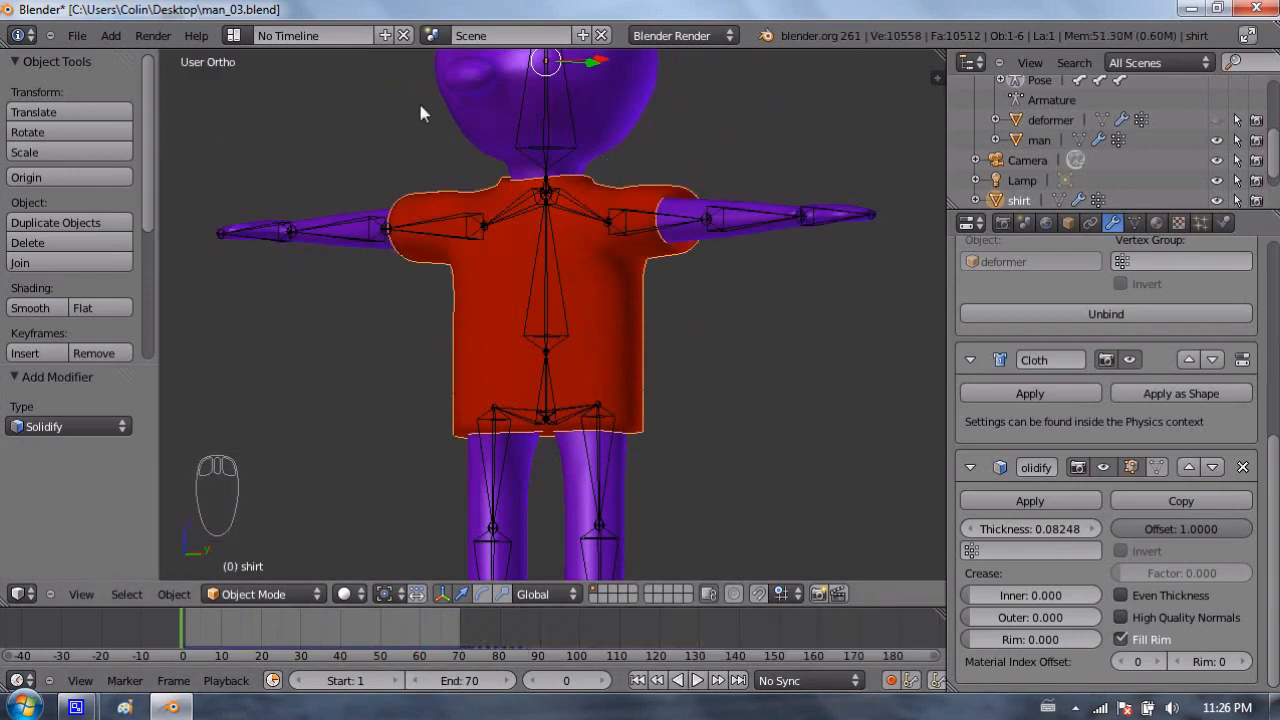
key(alt+a)
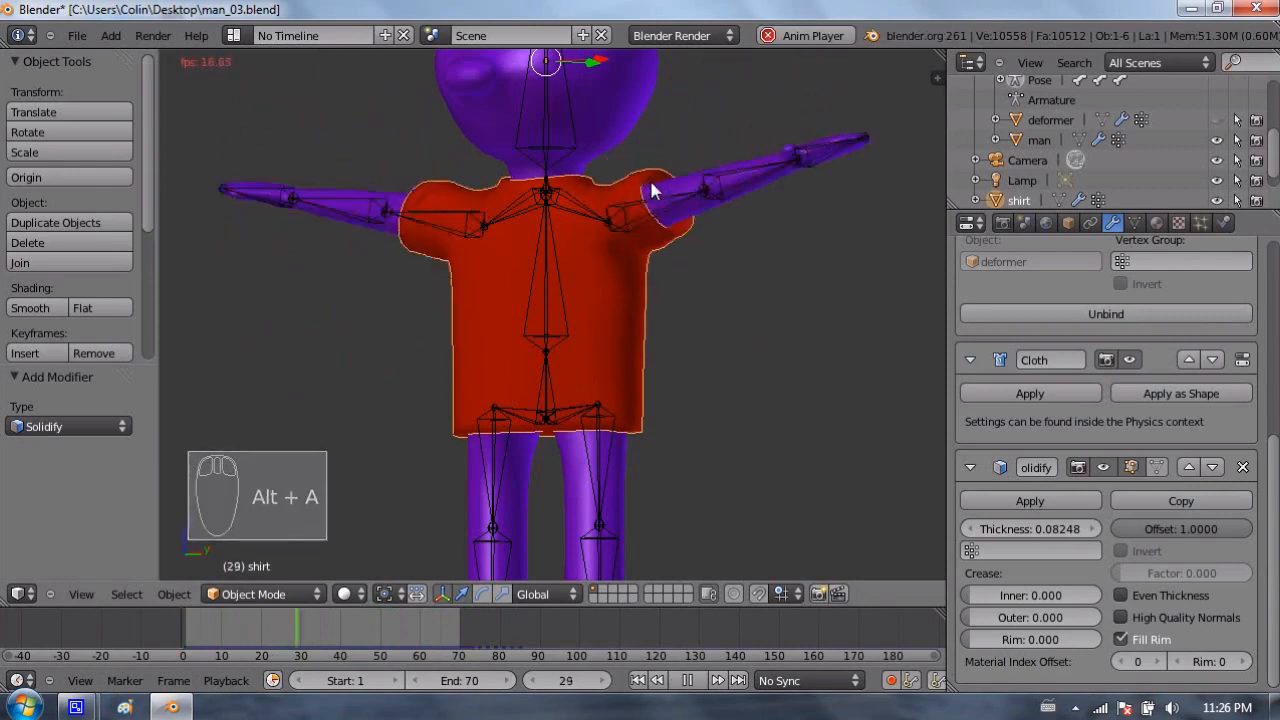